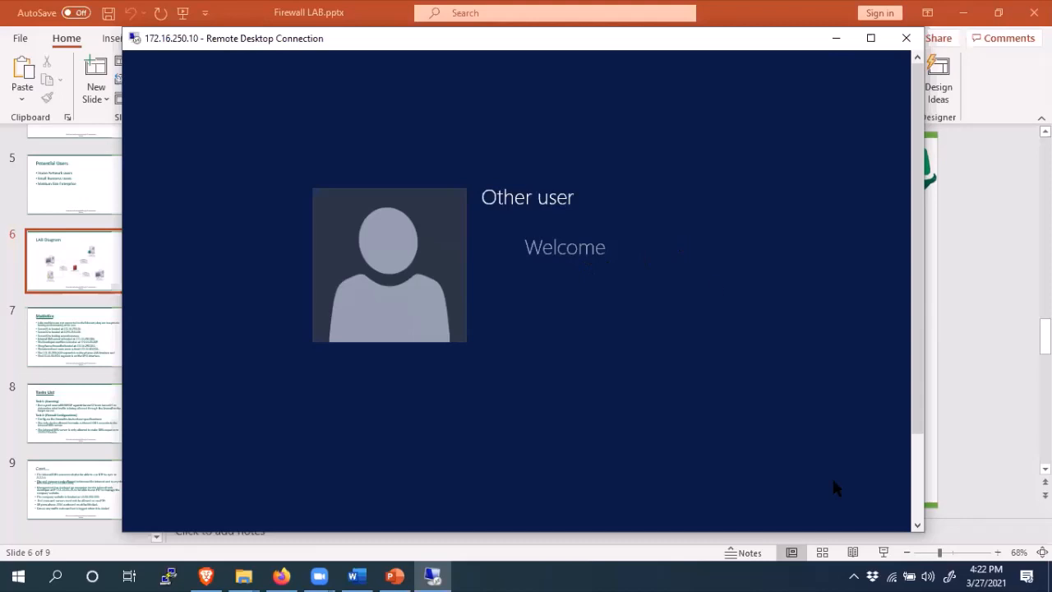
- Check the hidden background apps in the notification area
{"action": "scroll", "coordinate": [912, 434], "scroll_direction": "down", "scroll_amount": 3}
{"action": "scroll", "coordinate": [909, 407], "scroll_direction": "up", "scroll_amount": 3}
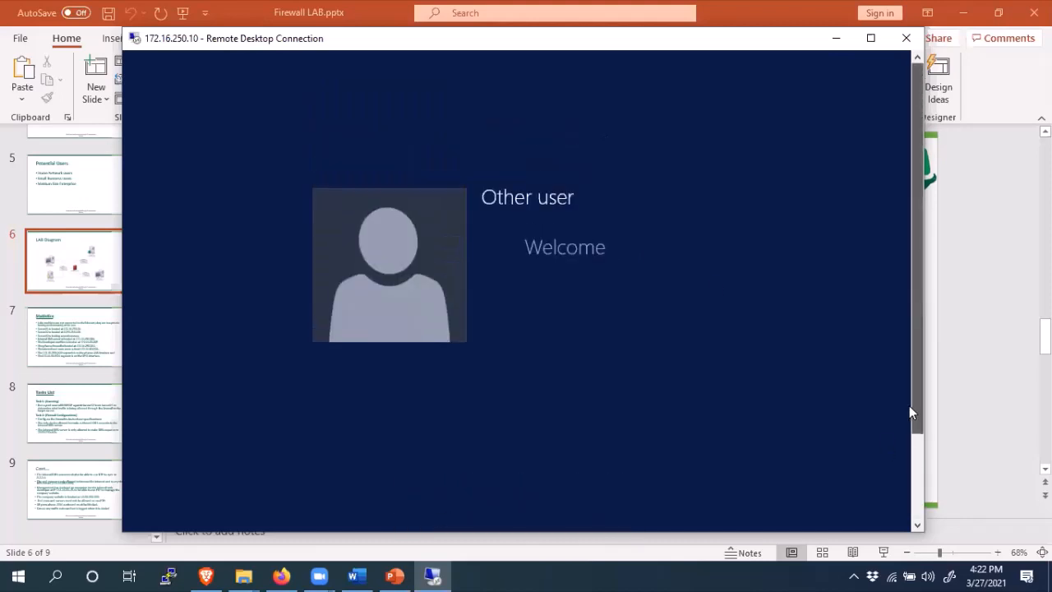
{"action": "scroll", "coordinate": [822, 415], "scroll_direction": "down", "scroll_amount": 1}
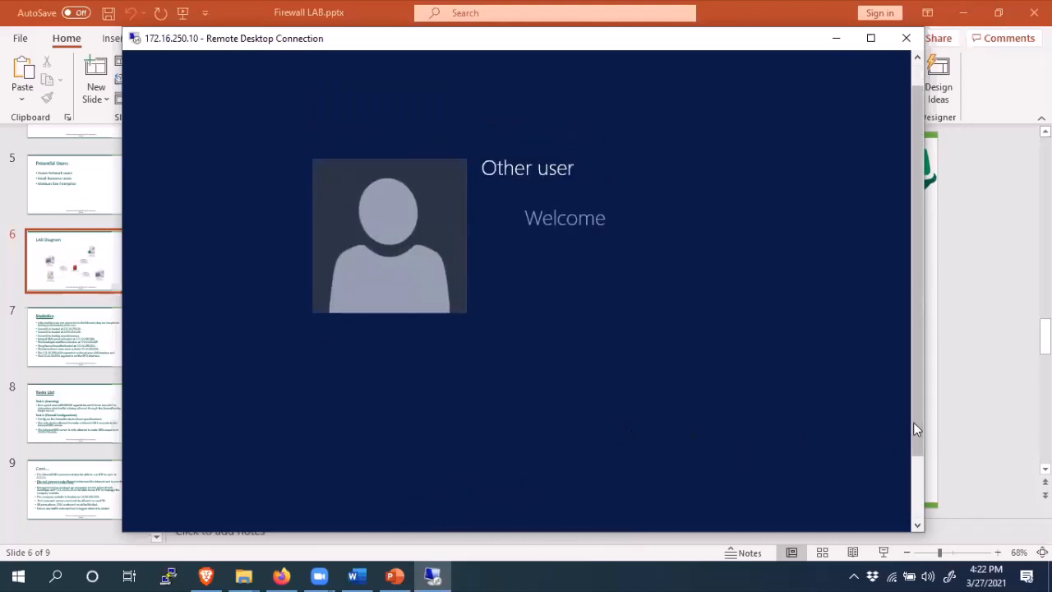
{"action": "left_click_drag", "start_coordinate": [917, 409], "coordinate": [920, 498]}
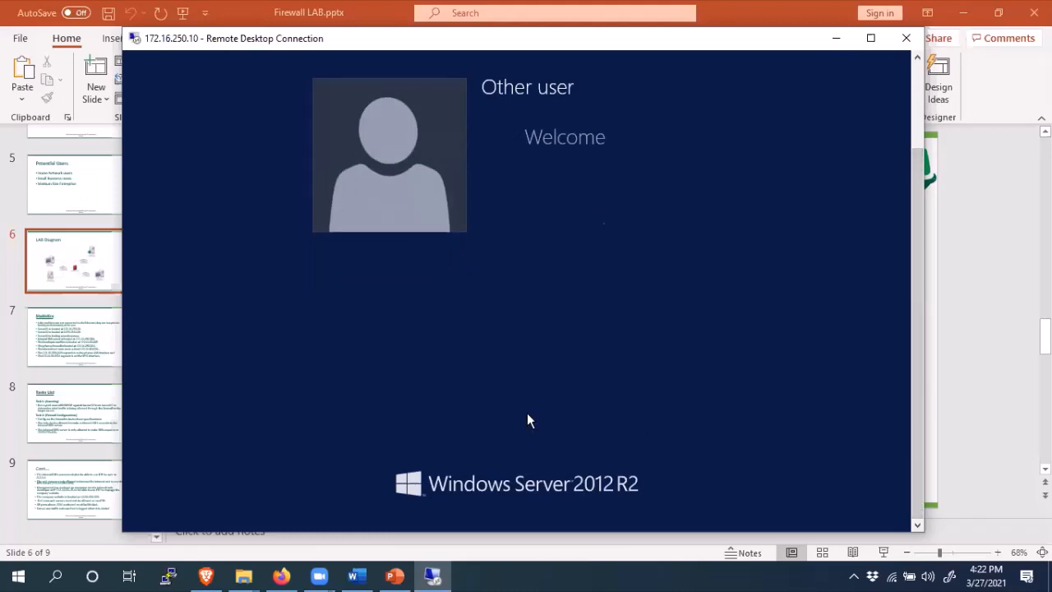
{"action": "left_click_drag", "start_coordinate": [918, 418], "coordinate": [920, 301]}
{"action": "left_click_drag", "start_coordinate": [919, 340], "coordinate": [917, 421]}
{"action": "left_click_drag", "start_coordinate": [919, 393], "coordinate": [915, 440]}
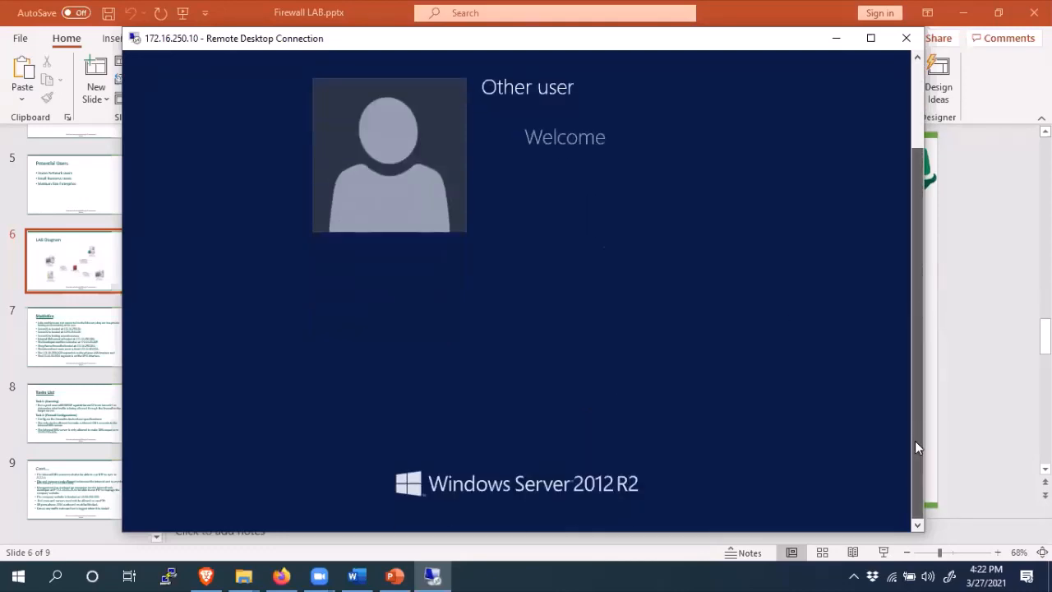
{"action": "left_click", "coordinate": [855, 575]}
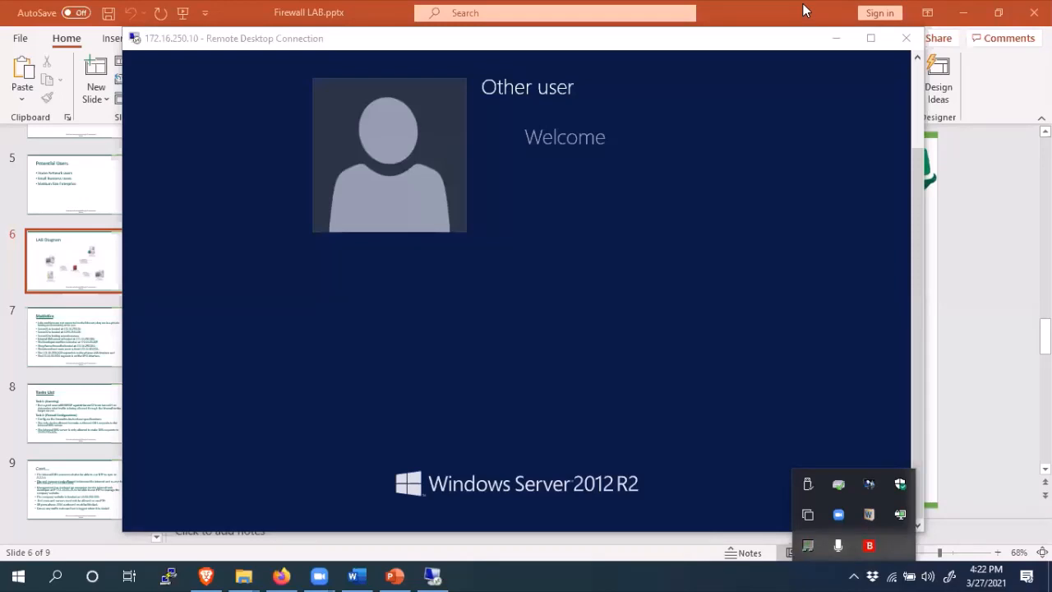
{"action": "left_click", "coordinate": [855, 386]}
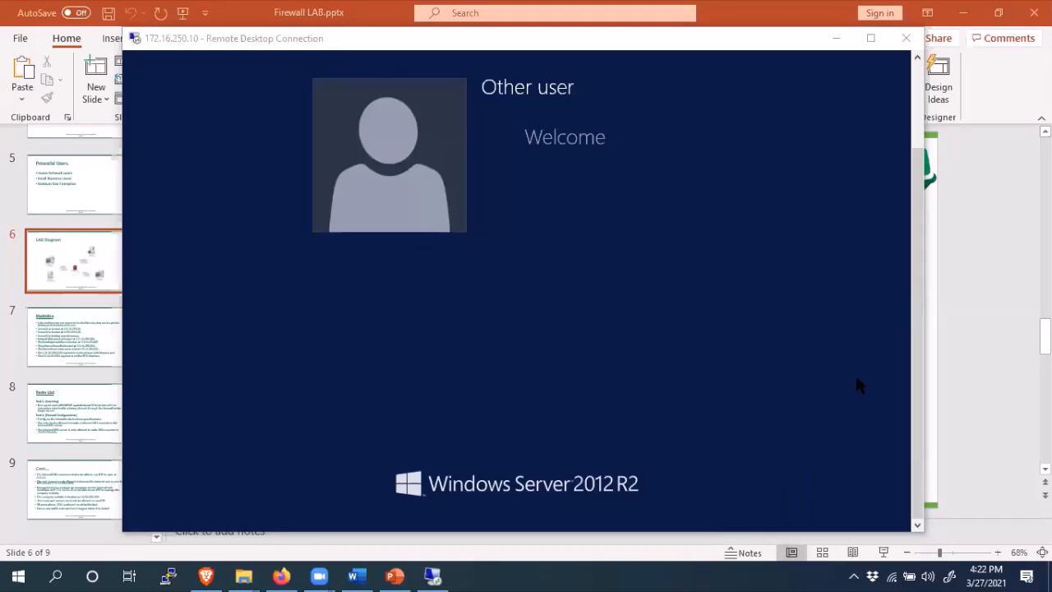
{"action": "left_click", "coordinate": [854, 576]}
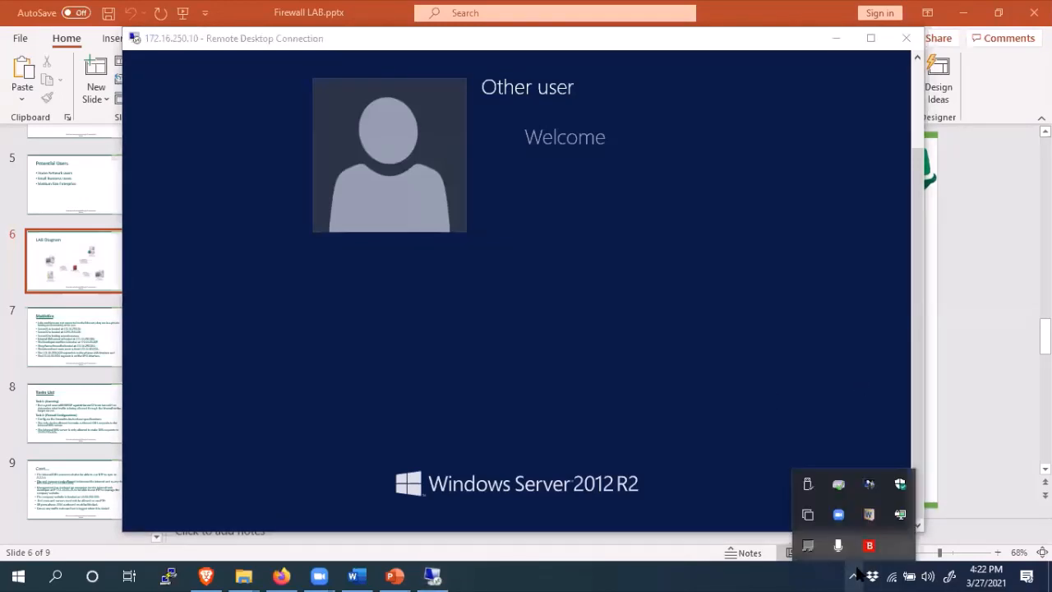
{"action": "mouse_move", "coordinate": [902, 523]}
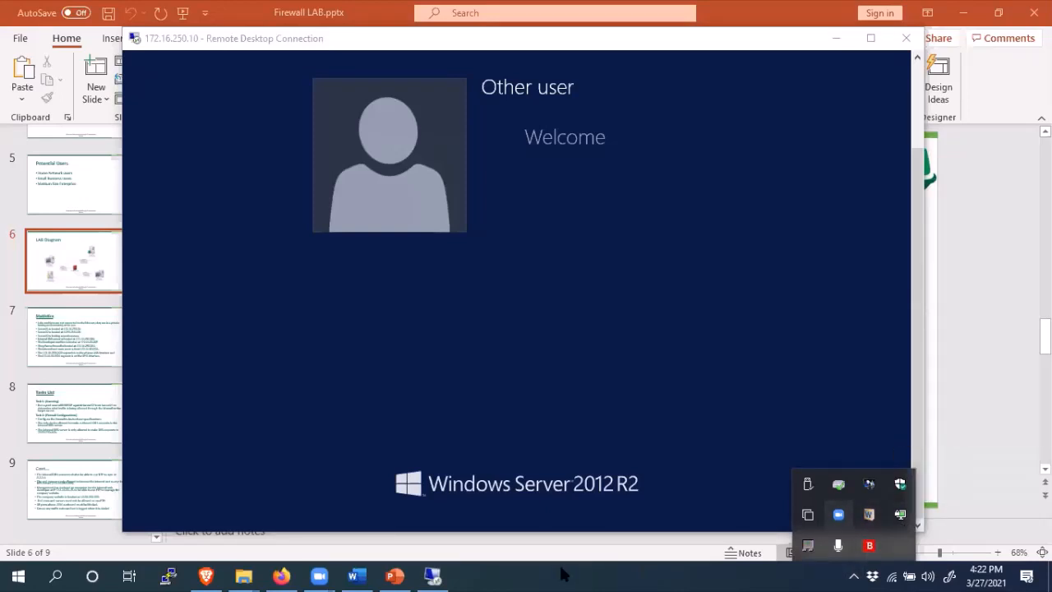
- Open Command Prompt from search and clear the console with cls
{"action": "left_click", "coordinate": [71, 575]}
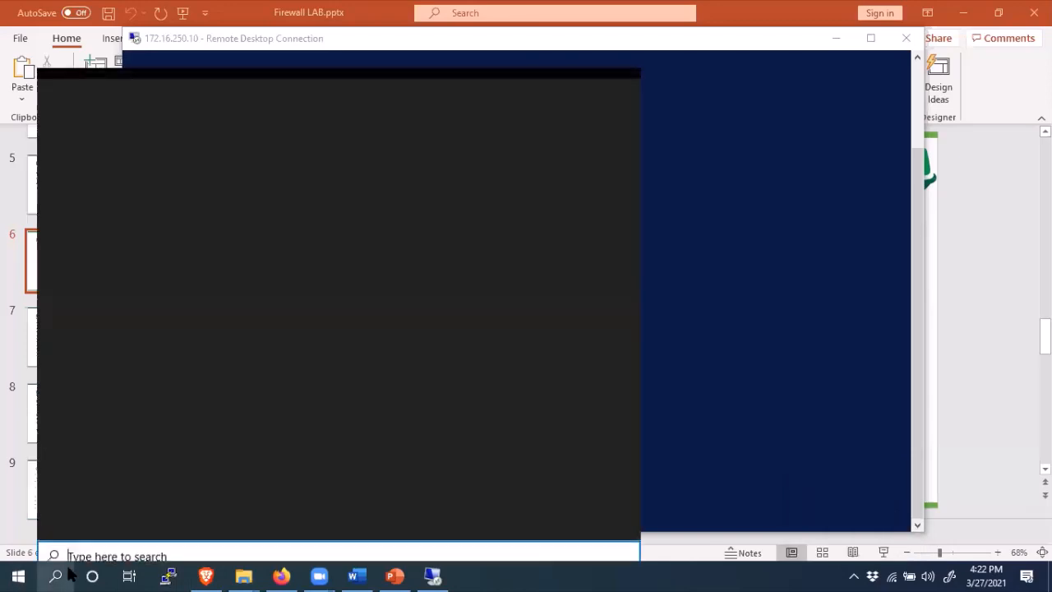
{"action": "type", "text": "mcd"}
{"action": "key", "text": "Return"}
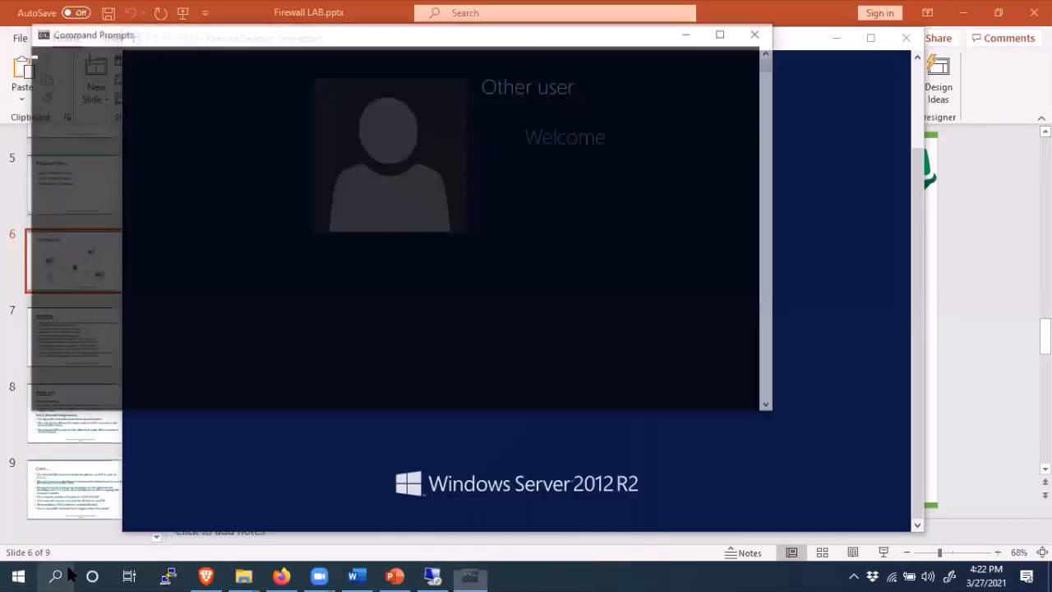
{"action": "type", "text": "clear"}
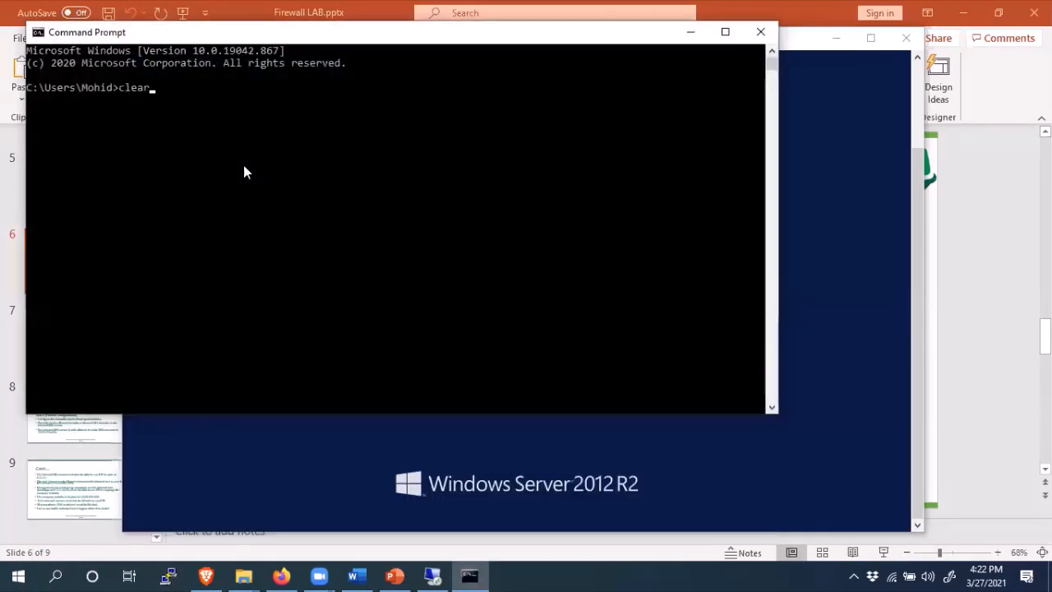
{"action": "key", "text": "Return"}
{"action": "type", "text": "cls"}
{"action": "key", "text": "Return"}
- Ping 172.16.250.10 using the Server01 address copied from the lab slide
{"action": "type", "text": "ping"}
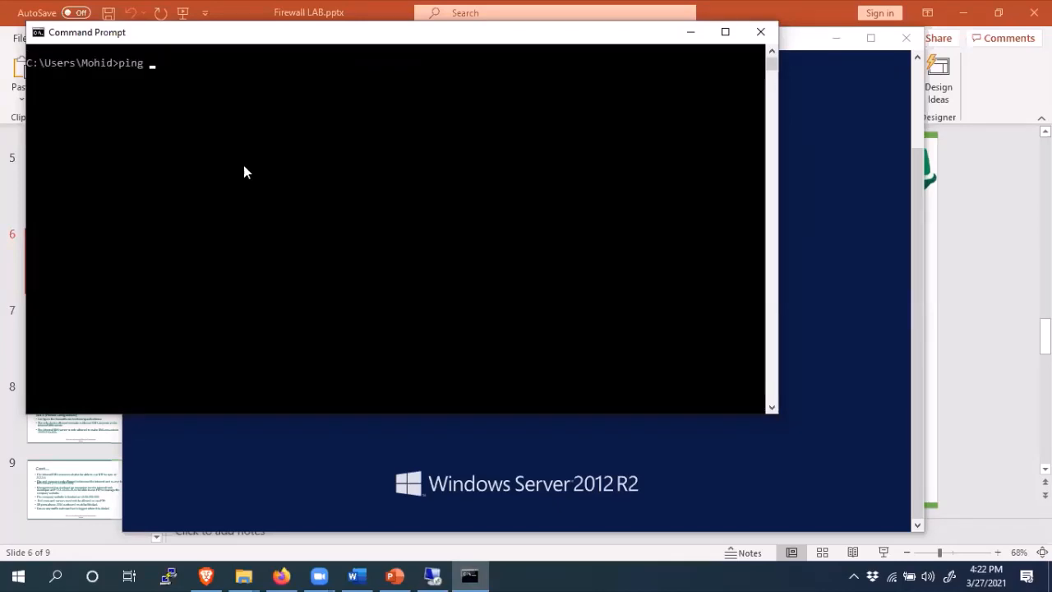
{"action": "left_click_drag", "start_coordinate": [490, 41], "coordinate": [547, 119]}
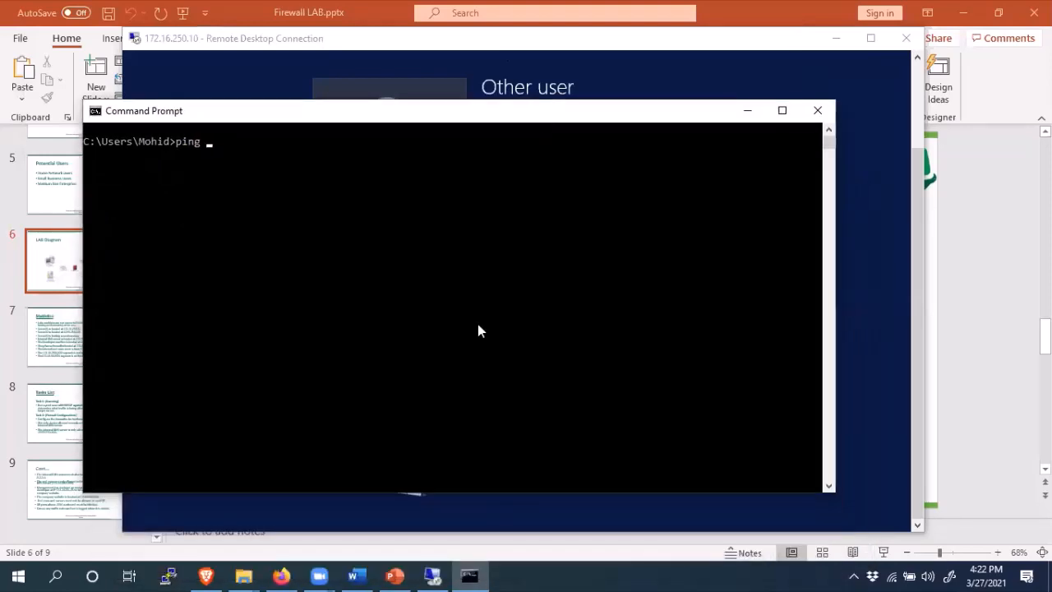
{"action": "left_click", "coordinate": [397, 576]}
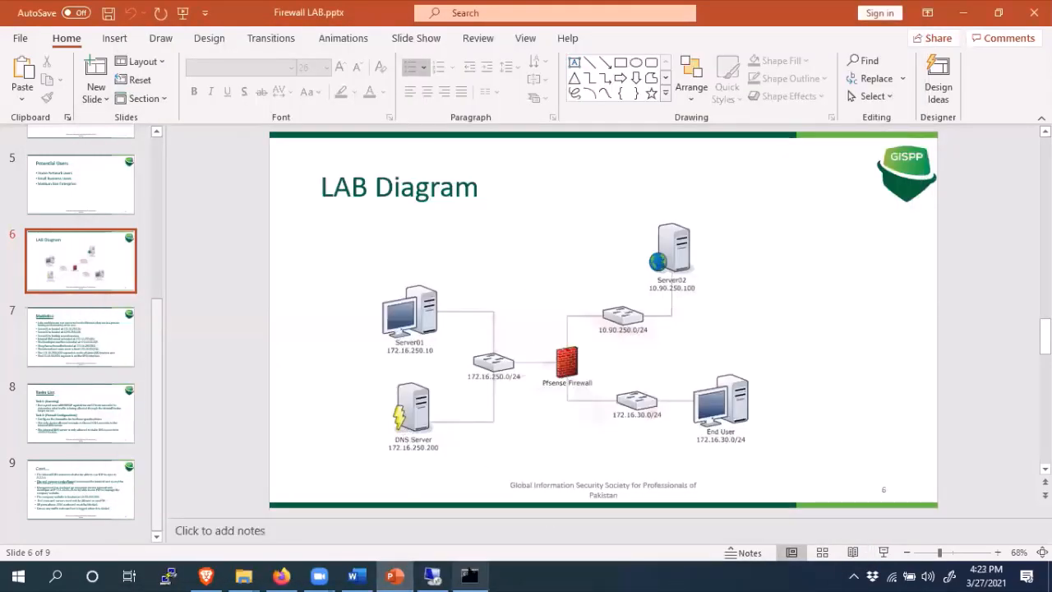
{"action": "scroll", "coordinate": [594, 310], "scroll_direction": "down", "scroll_amount": 1}
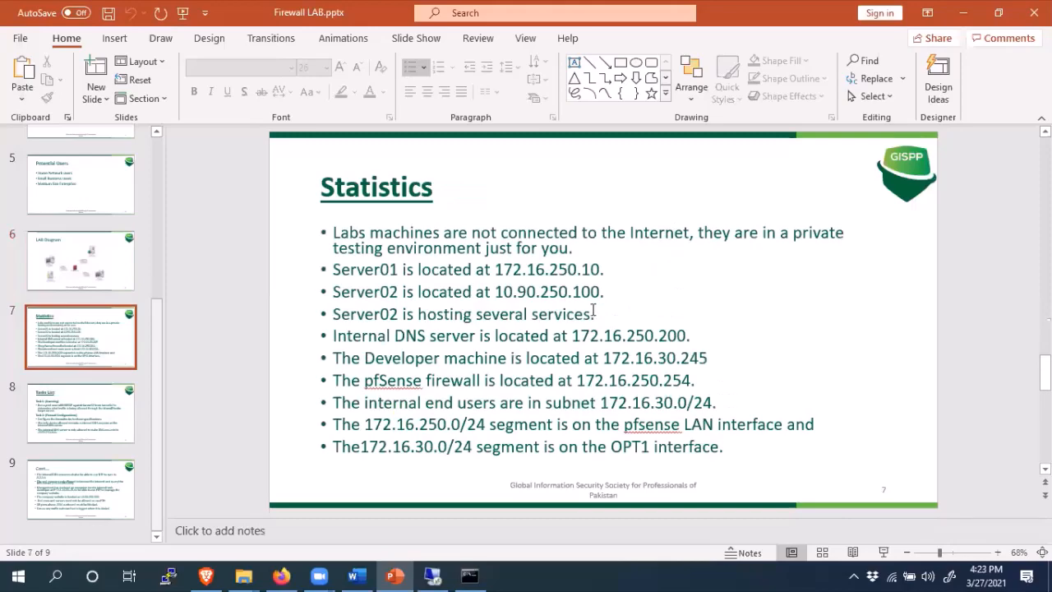
{"action": "left_click_drag", "start_coordinate": [495, 272], "coordinate": [599, 271]}
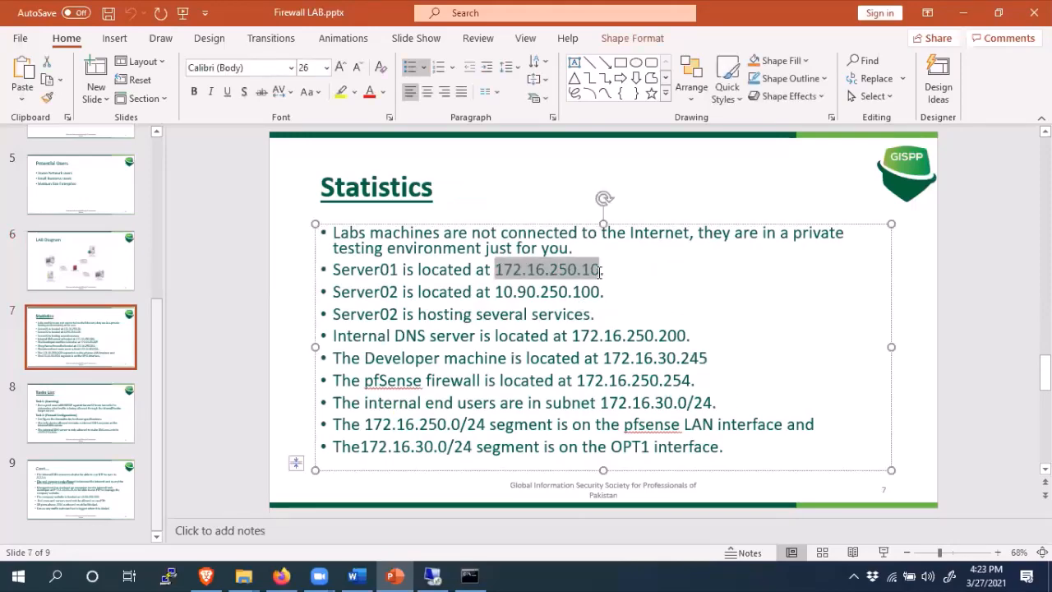
{"action": "right_click", "coordinate": [578, 275]}
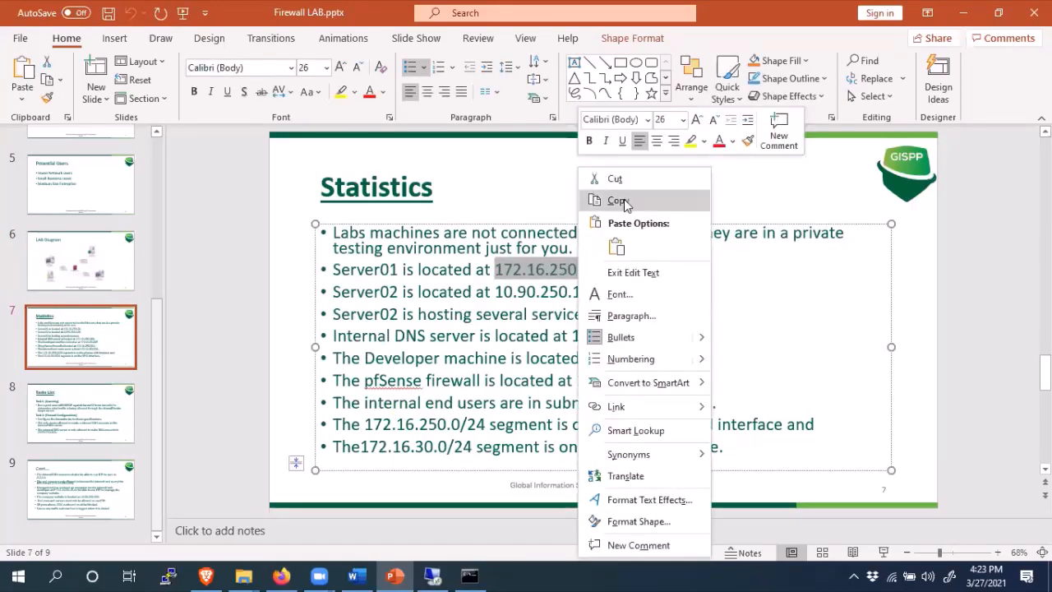
{"action": "left_click", "coordinate": [621, 204]}
{"action": "left_click", "coordinate": [469, 575]}
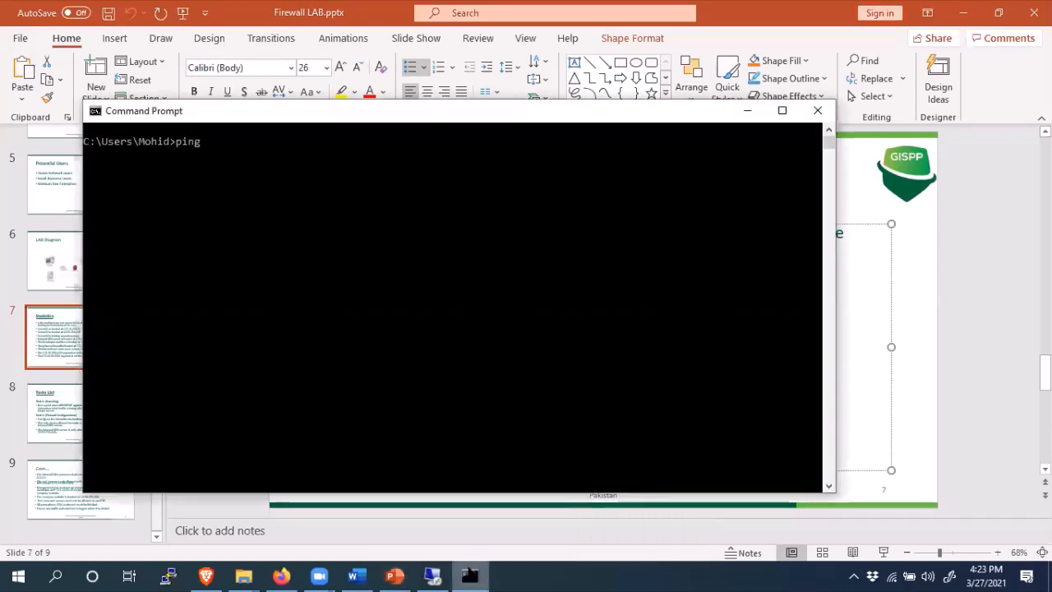
{"action": "right_click", "coordinate": [337, 218]}
{"action": "key", "text": "Return"}
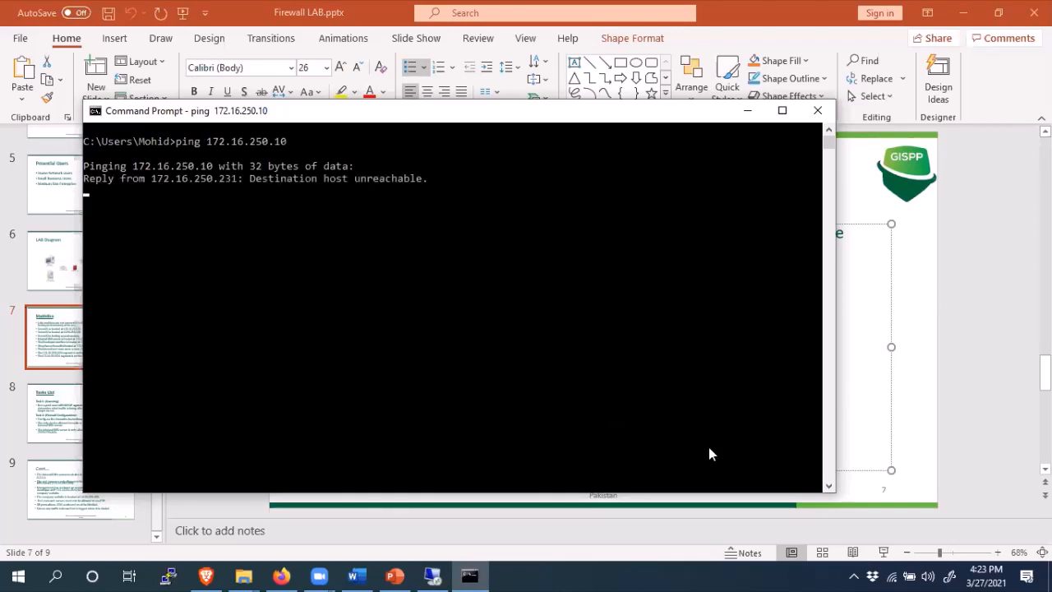
- Reconnect the ACL_780 VPN connection in OpenVPN GUI, confirming the credentials
{"action": "left_click", "coordinate": [853, 576]}
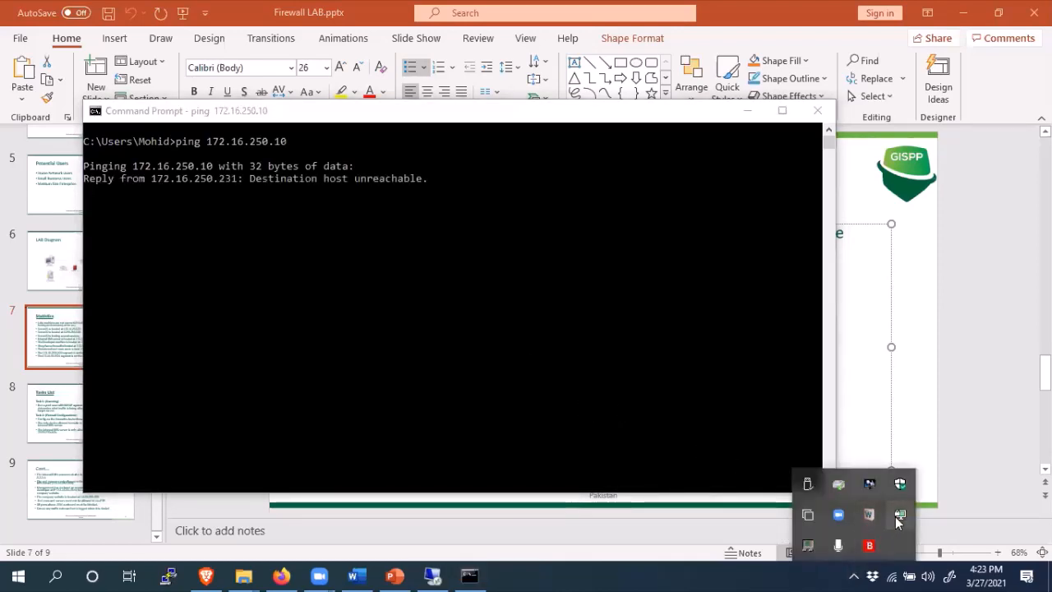
{"action": "right_click", "coordinate": [898, 520]}
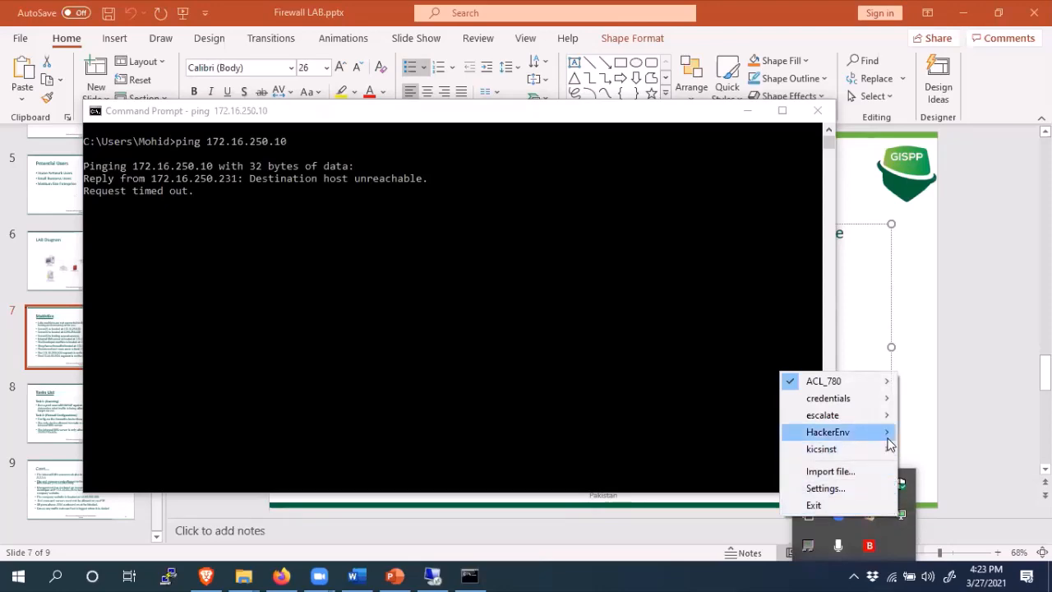
{"action": "mouse_move", "coordinate": [881, 388]}
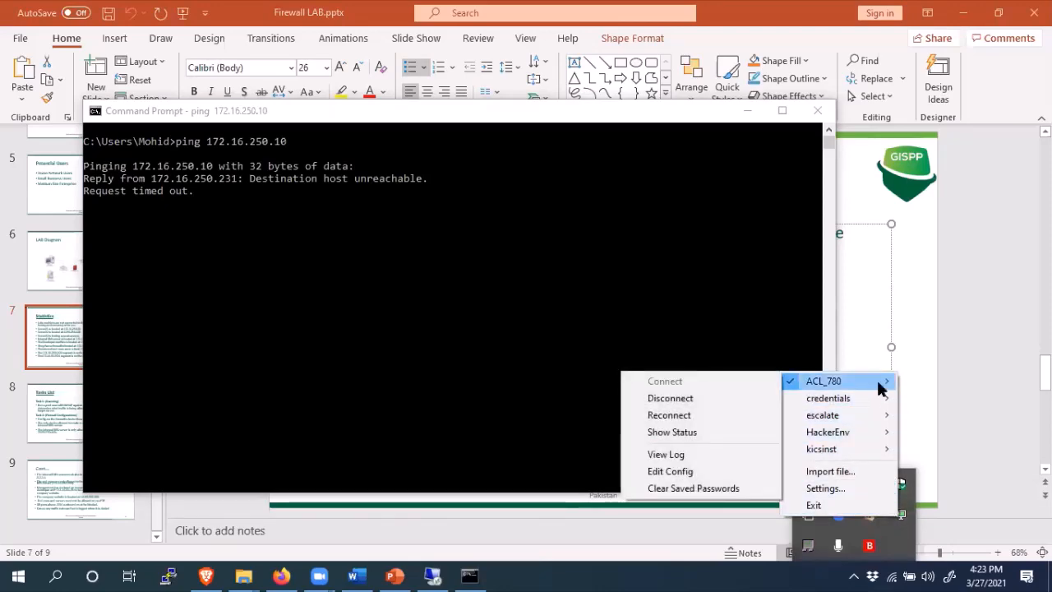
{"action": "left_click", "coordinate": [681, 415]}
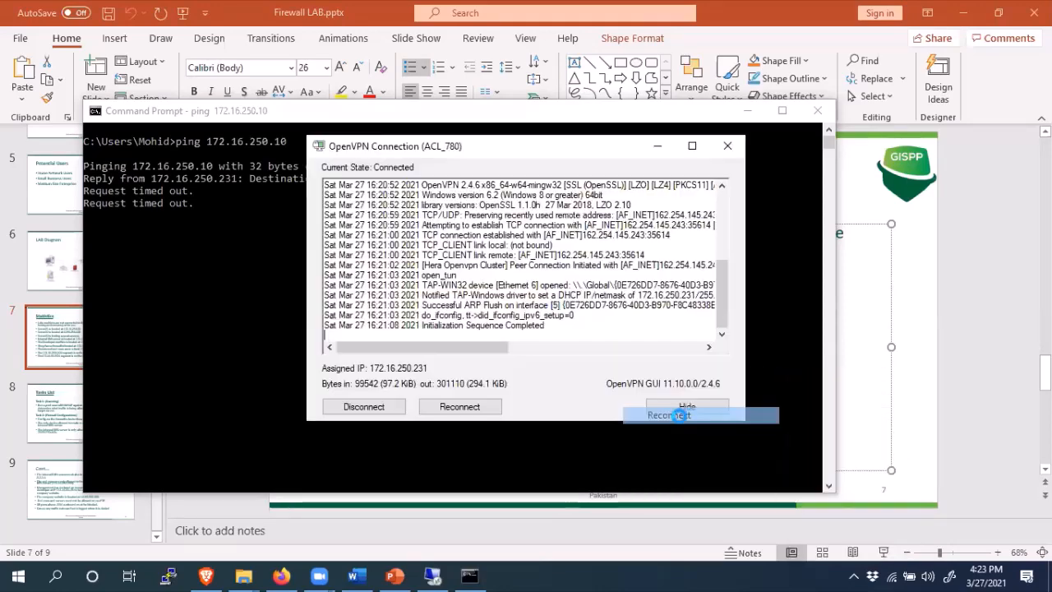
{"action": "left_click", "coordinate": [474, 309]}
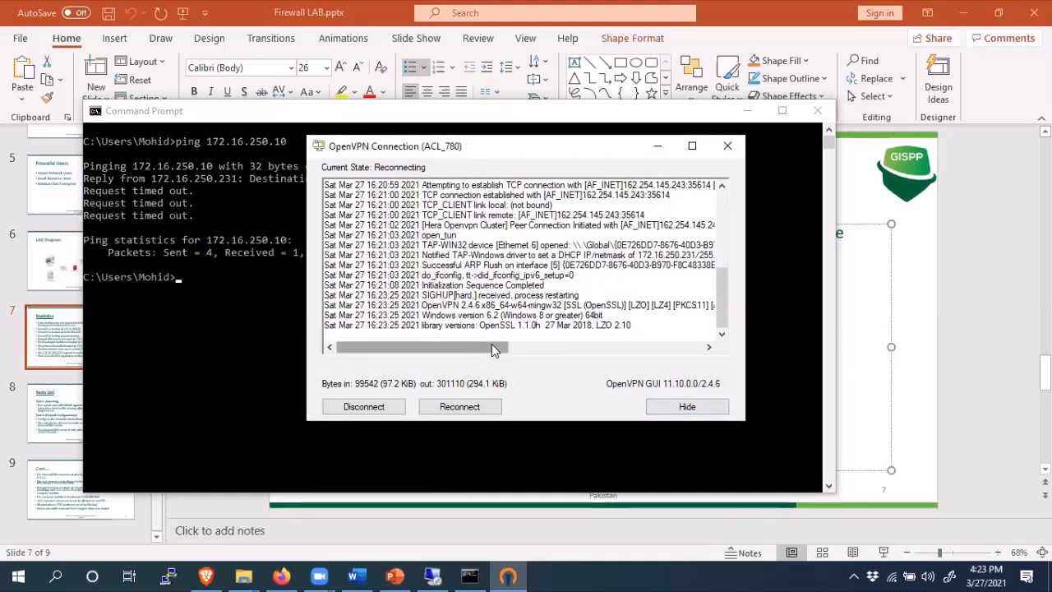
{"action": "left_click", "coordinate": [466, 413]}
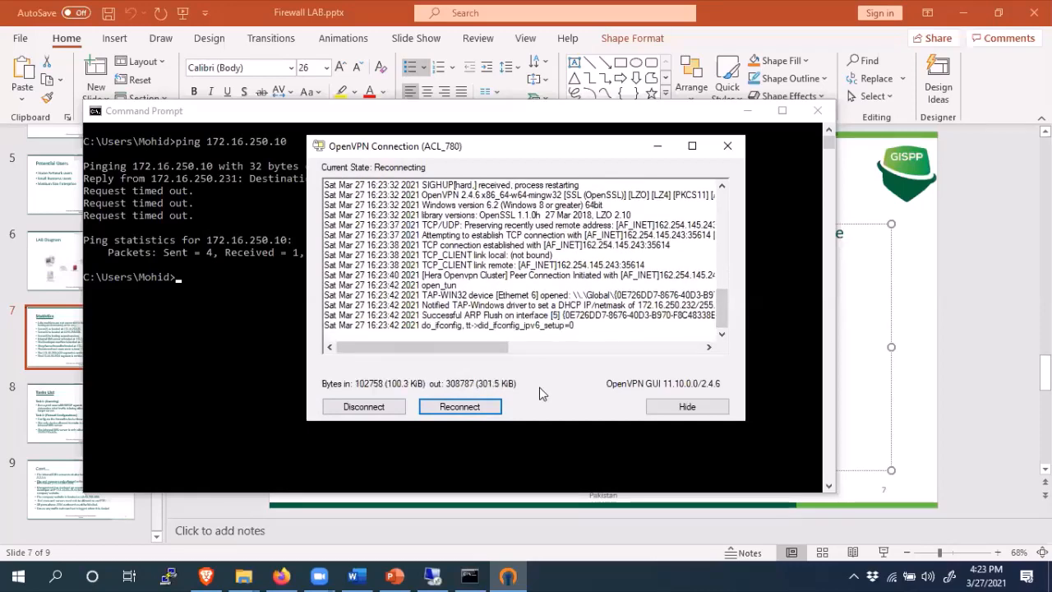
- Rerun the ping to 172.16.250.10 in Command Prompt
{"action": "left_click", "coordinate": [224, 299]}
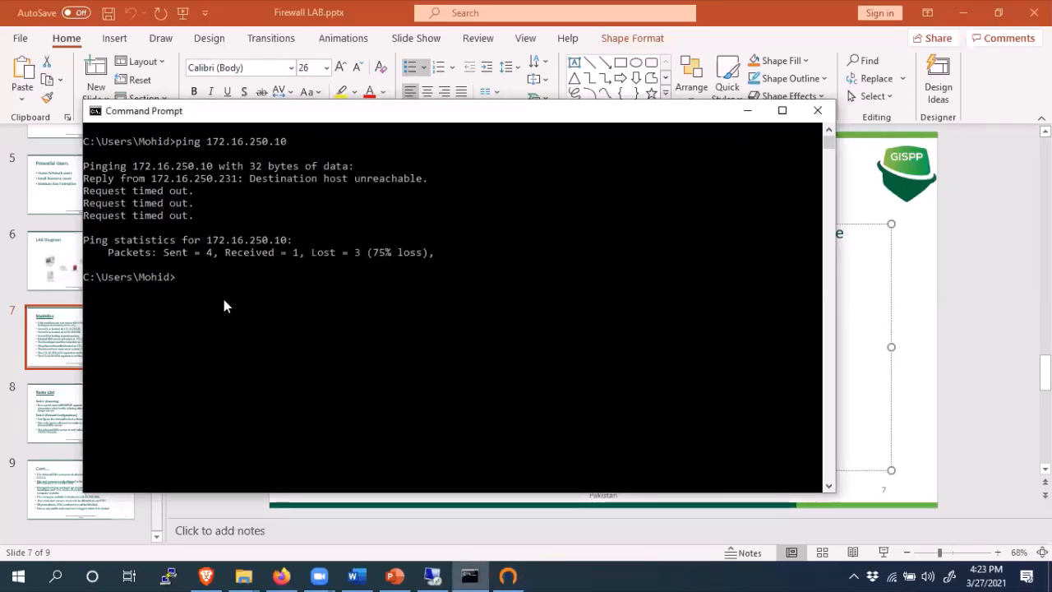
{"action": "key", "text": "Up"}
{"action": "key", "text": "Return"}
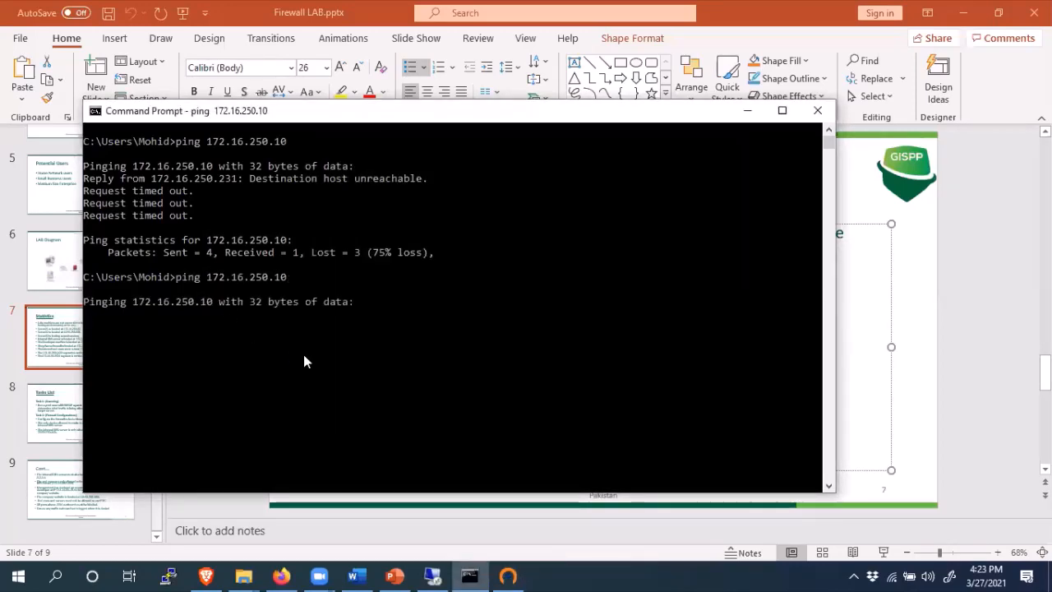
- Disconnect the ACL_780 OpenVPN connection and dismiss the terminated notice
{"action": "left_click", "coordinate": [854, 576]}
{"action": "right_click", "coordinate": [901, 511]}
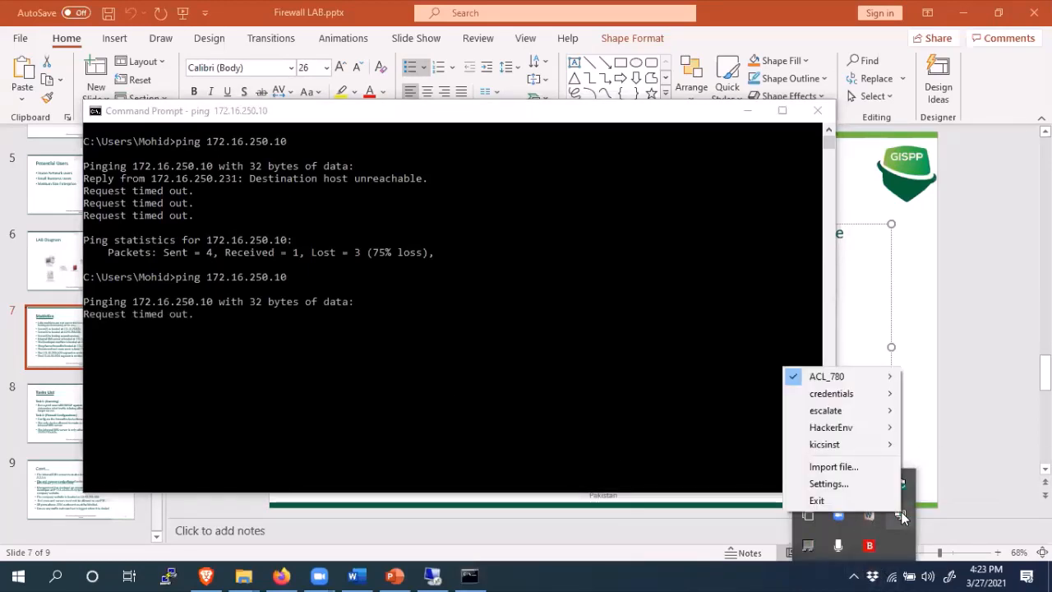
{"action": "mouse_move", "coordinate": [827, 377]}
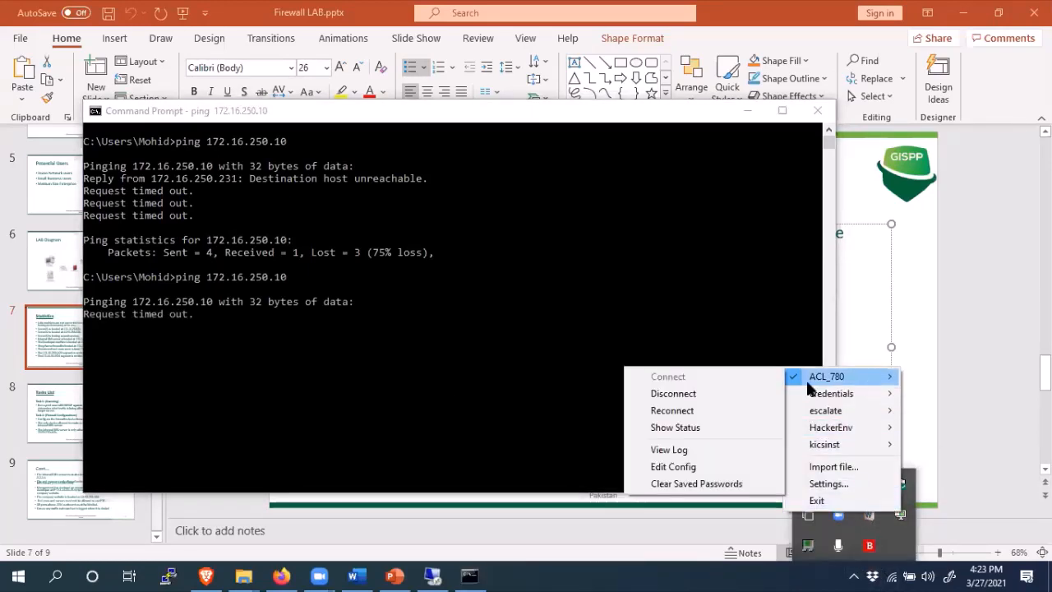
{"action": "left_click", "coordinate": [696, 415]}
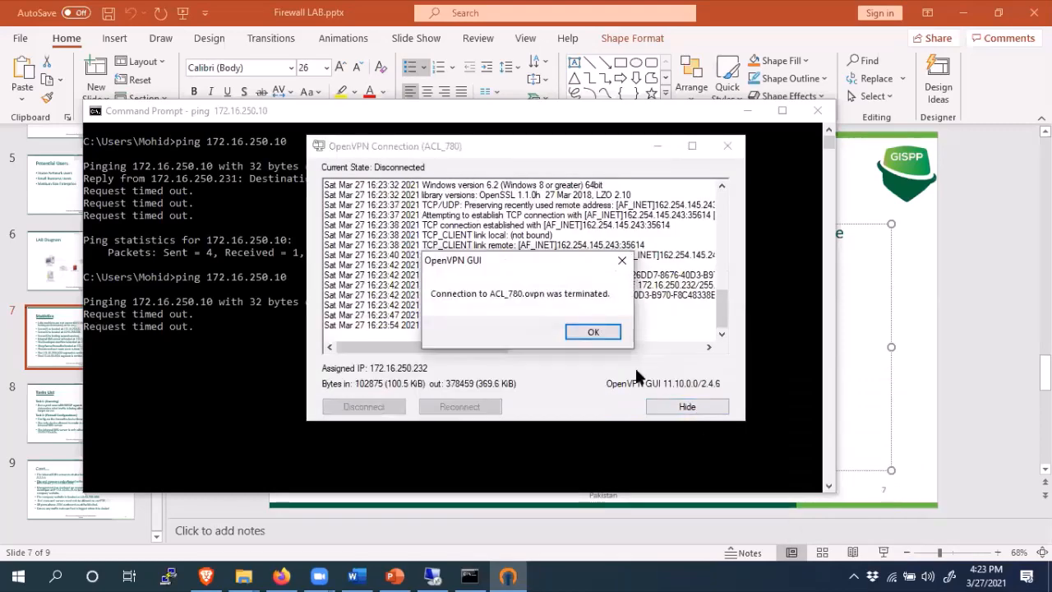
{"action": "left_click", "coordinate": [594, 333]}
- Connect the ACL_780 profile again, accepting the saved login
{"action": "left_click", "coordinate": [854, 577]}
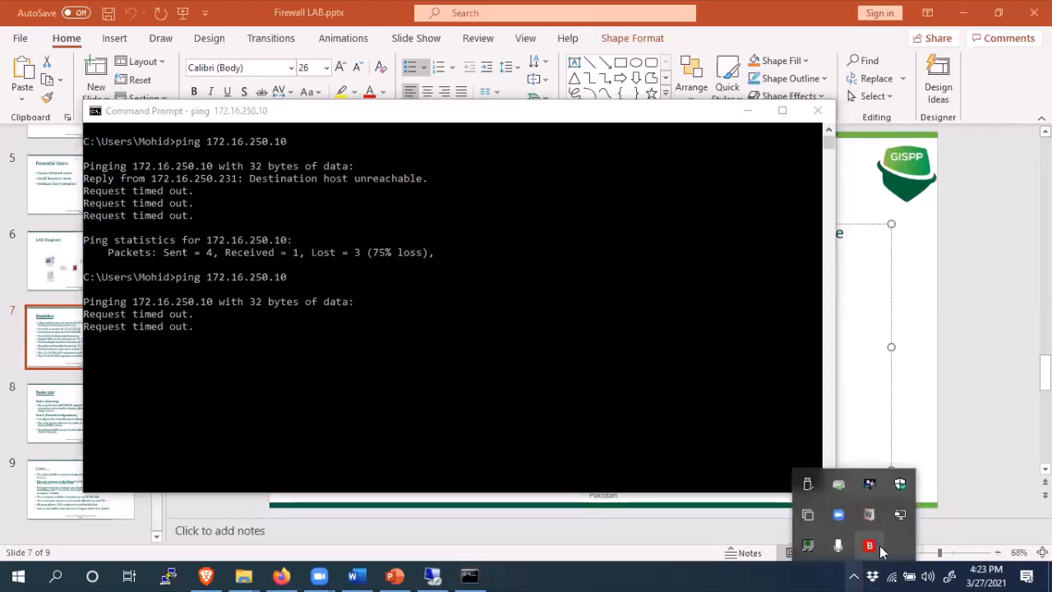
{"action": "right_click", "coordinate": [901, 515]}
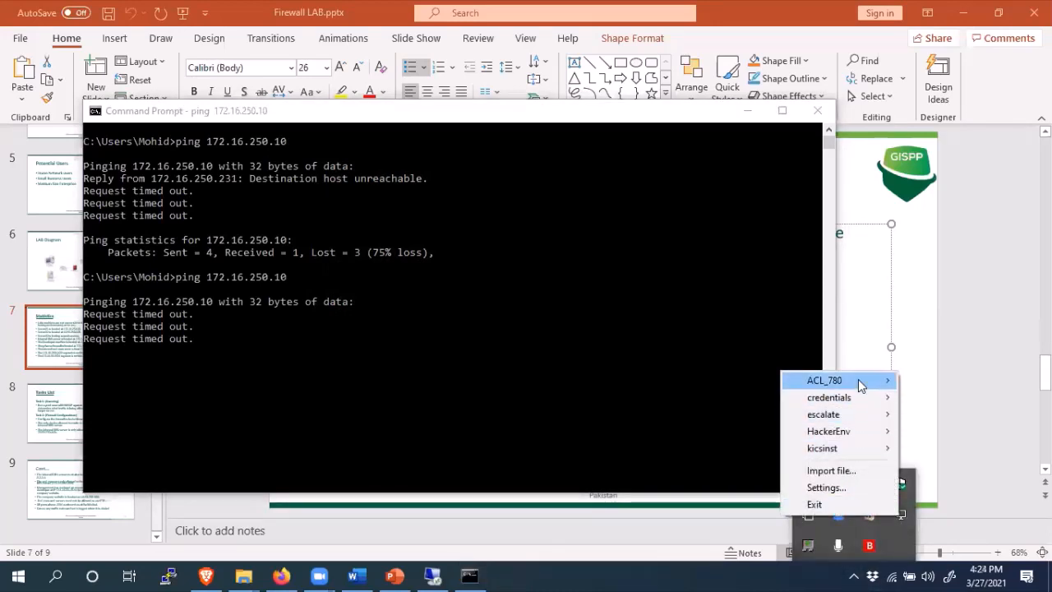
{"action": "mouse_move", "coordinate": [861, 381]}
{"action": "left_click", "coordinate": [688, 378]}
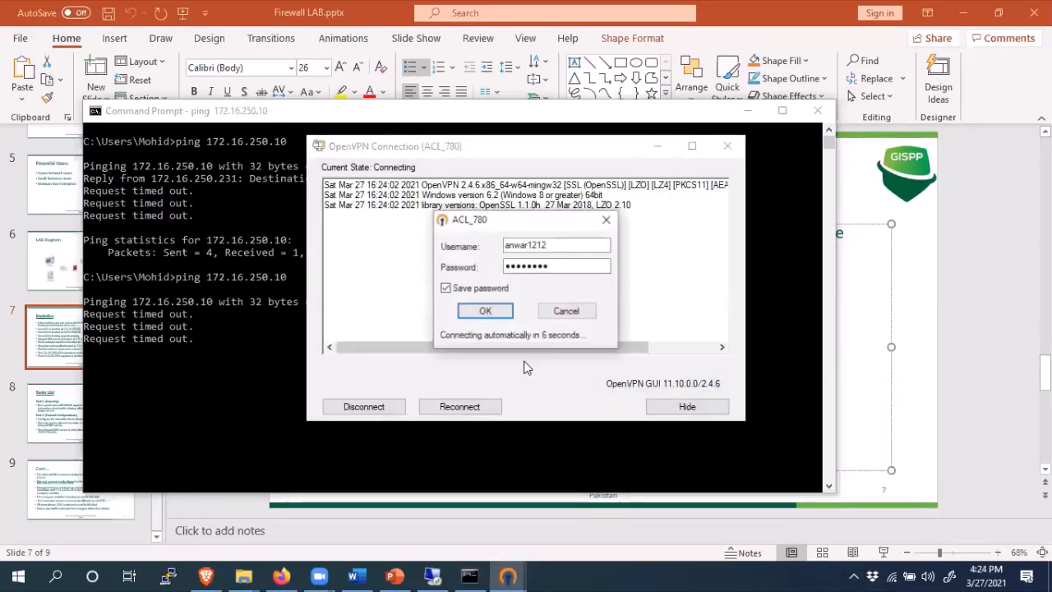
{"action": "left_click", "coordinate": [496, 312]}
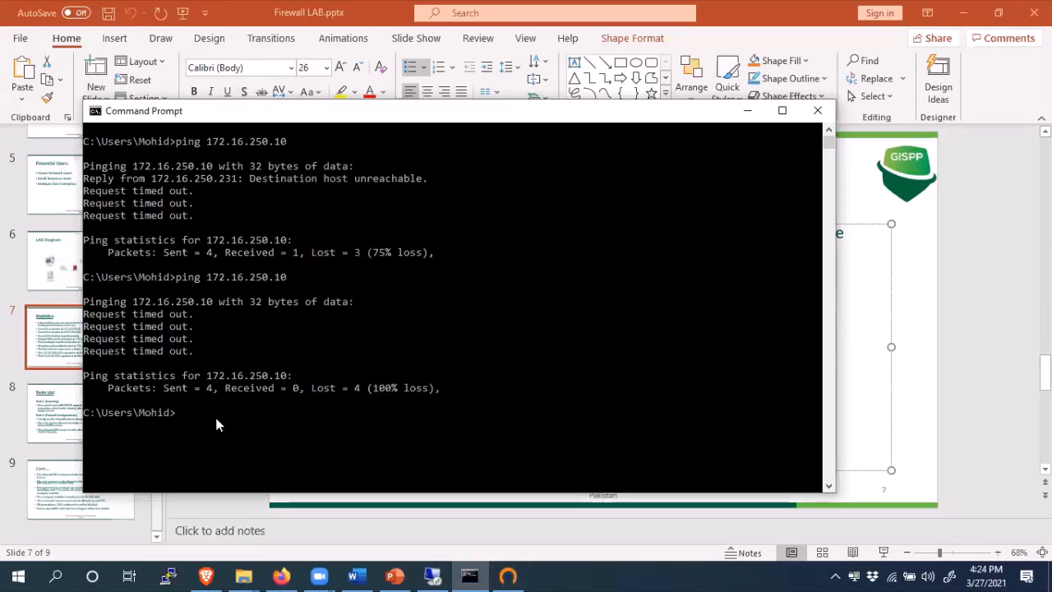
- Rerun the ping to 172.16.250.10 and enlarge the console window
{"action": "key", "text": "Up"}
{"action": "key", "text": "Return"}
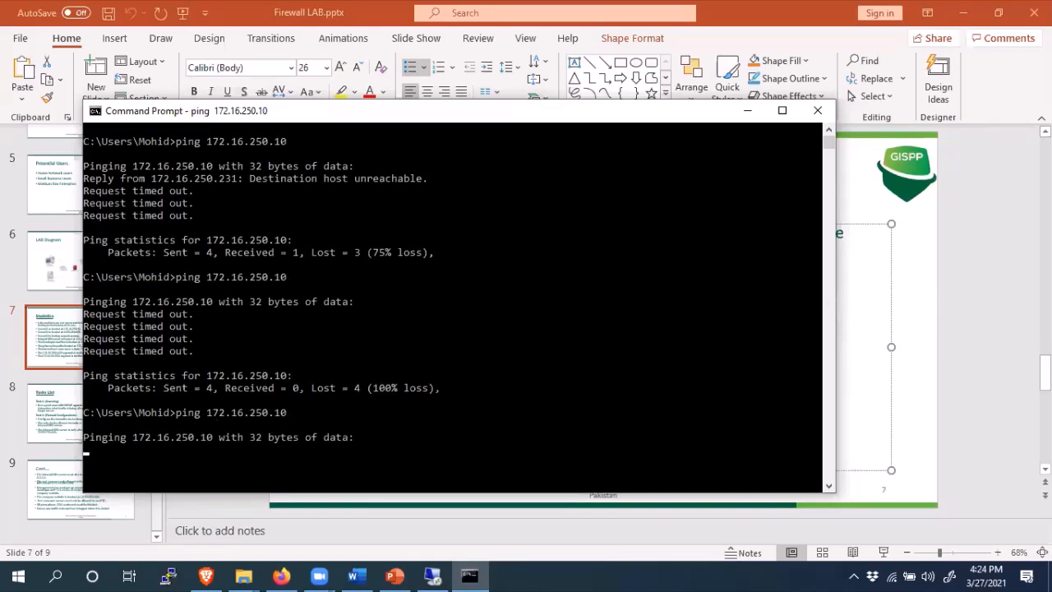
{"action": "left_click_drag", "start_coordinate": [425, 115], "coordinate": [430, 55]}
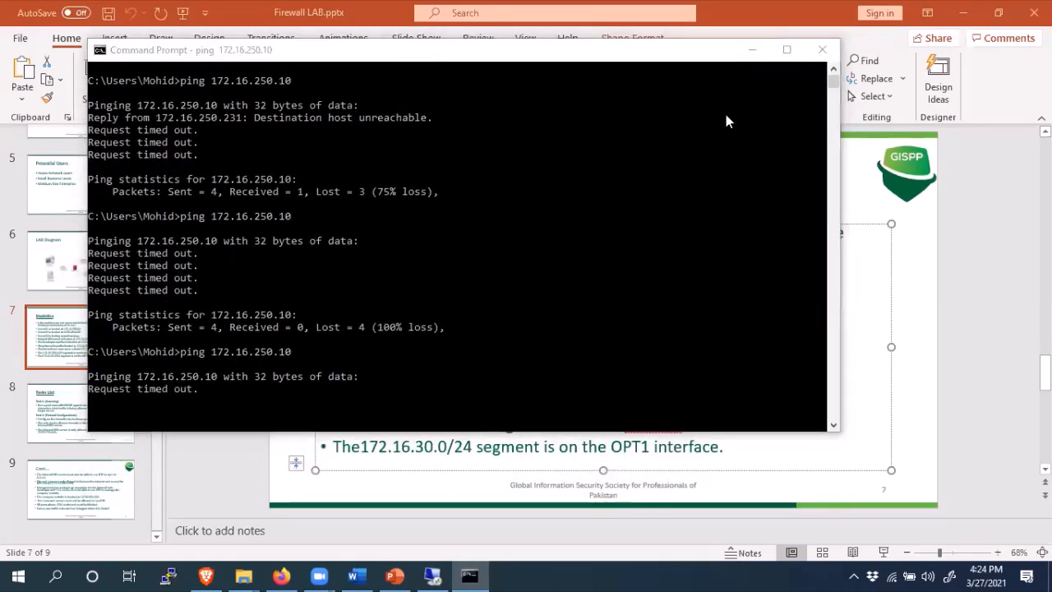
{"action": "left_click_drag", "start_coordinate": [835, 430], "coordinate": [828, 467]}
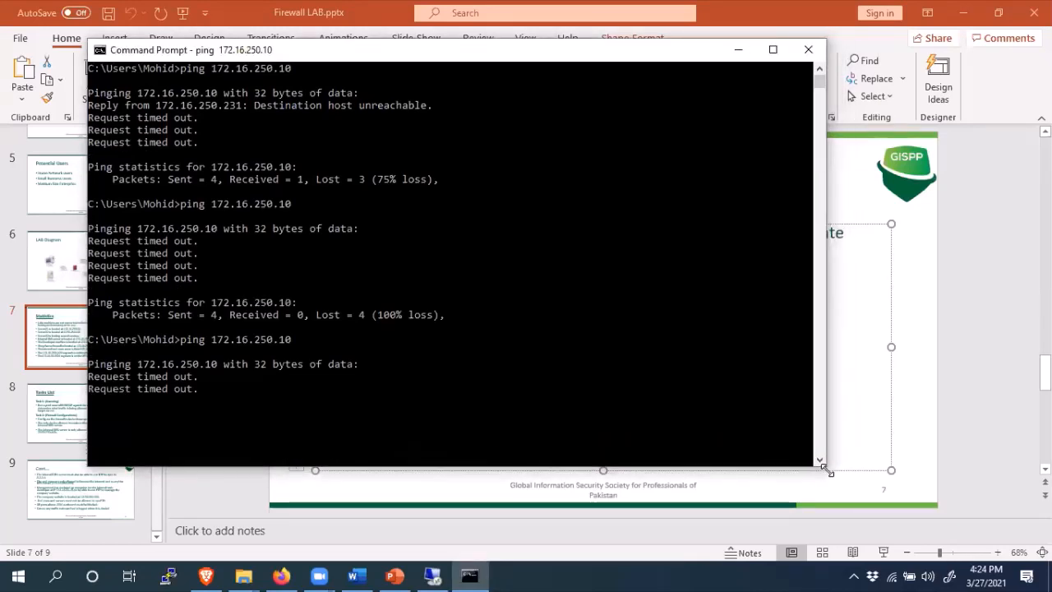
- Launch Private Internet Access from Windows search
{"action": "left_click", "coordinate": [855, 575]}
{"action": "mouse_move", "coordinate": [900, 519]}
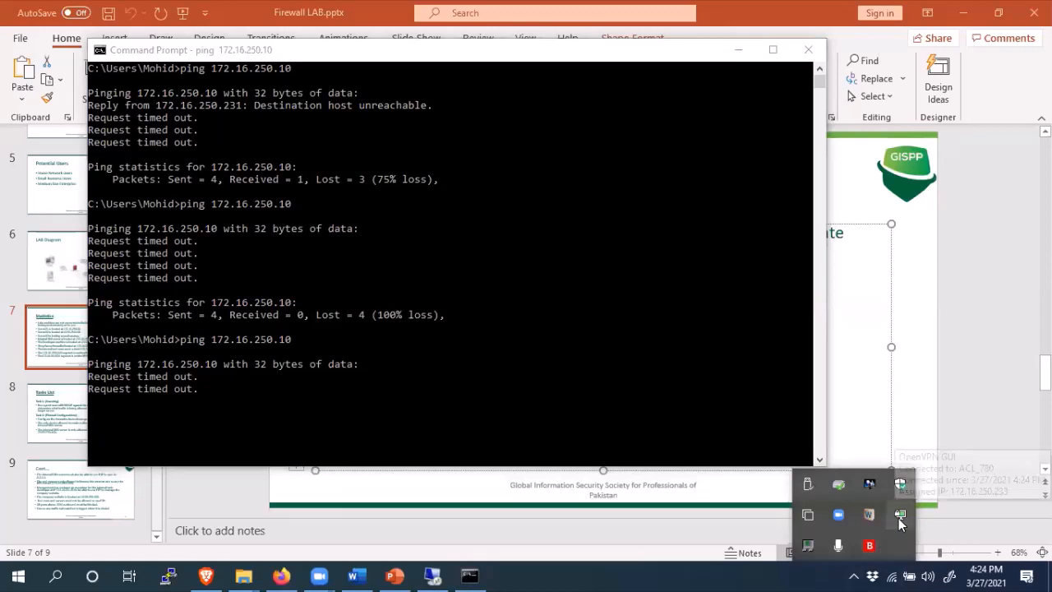
{"action": "left_click", "coordinate": [56, 574]}
{"action": "type", "text": "p"}
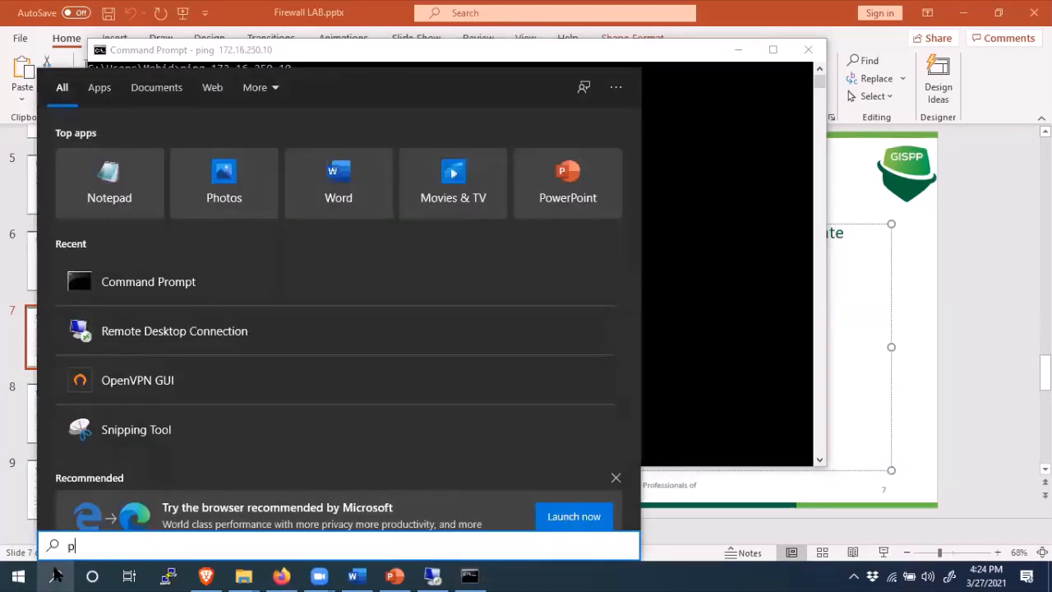
{"action": "type", "text": "ia"}
{"action": "key", "text": "Return"}
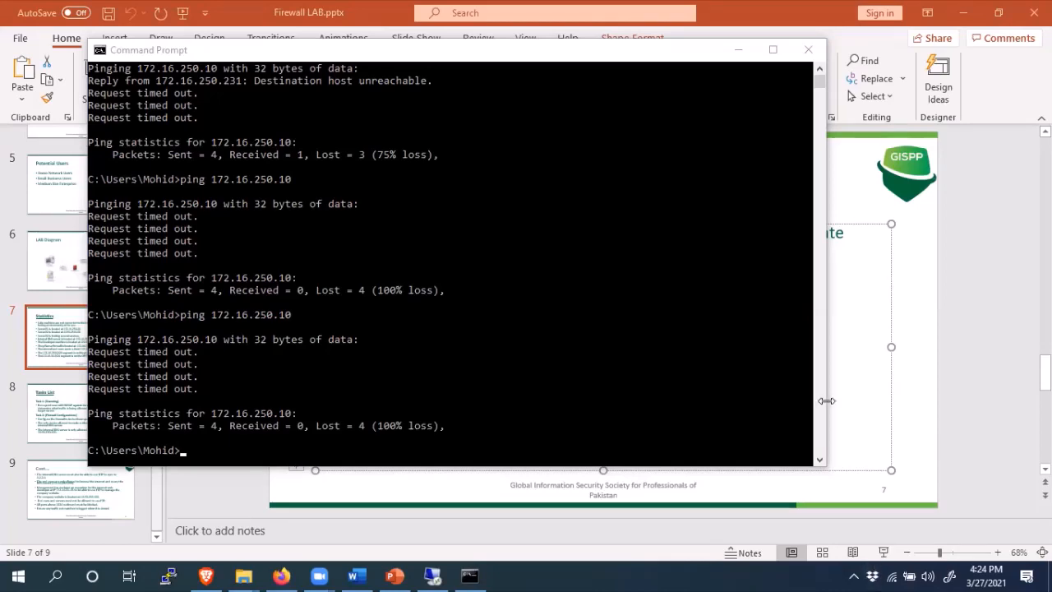
{"action": "left_click", "coordinate": [855, 576]}
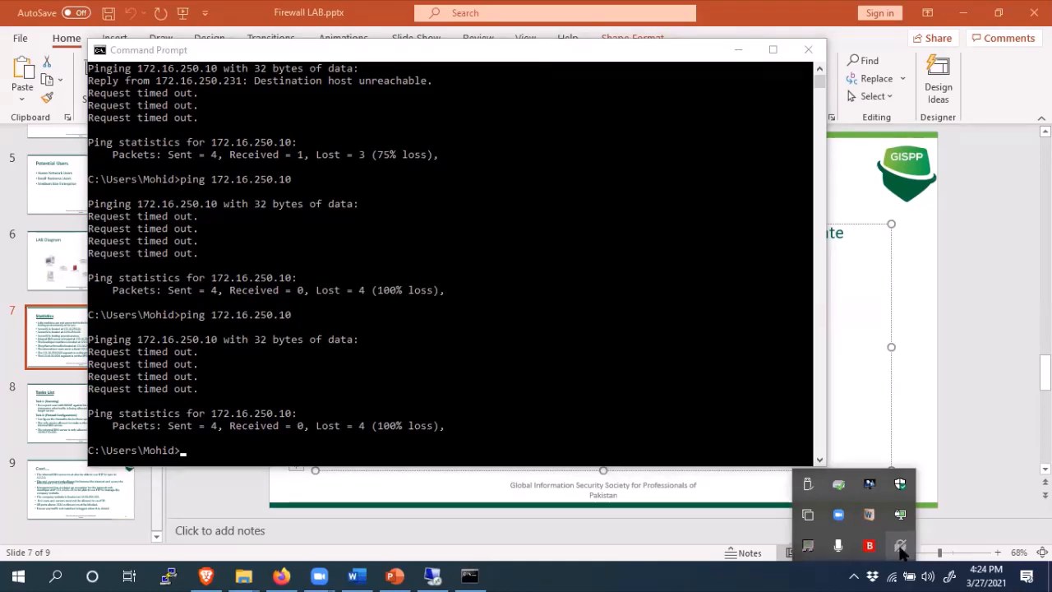
- Run ipconfig in the console to check the adapter addresses
{"action": "right_click", "coordinate": [900, 520]}
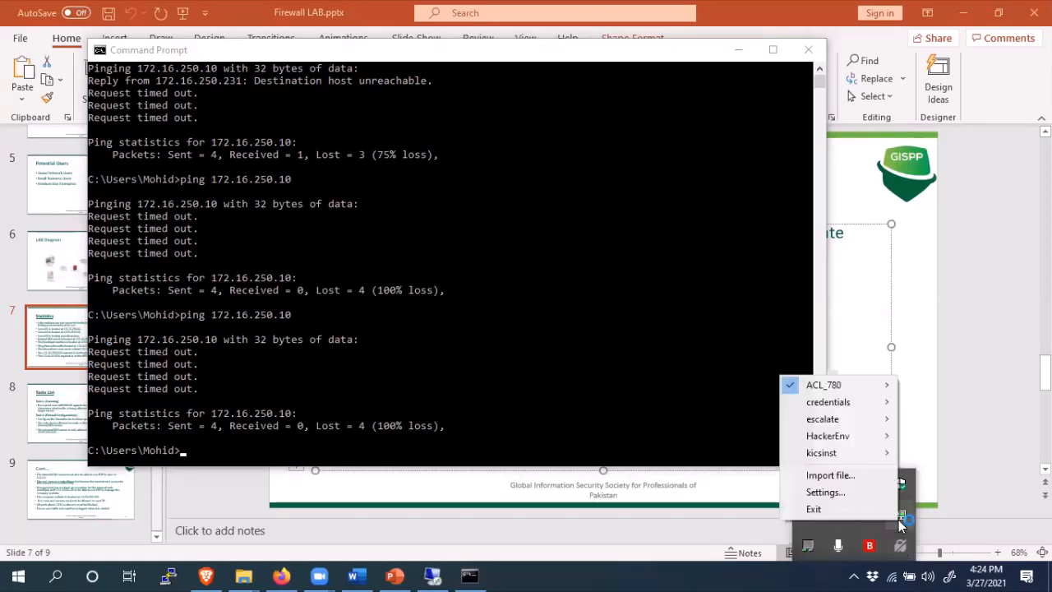
{"action": "mouse_move", "coordinate": [840, 388]}
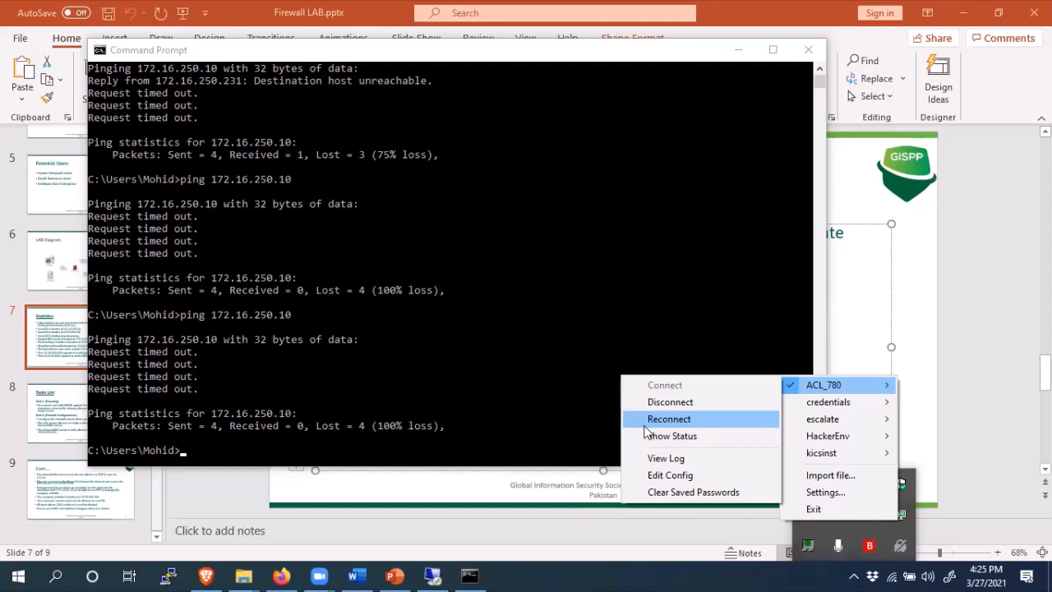
{"action": "left_click", "coordinate": [354, 466]}
{"action": "type", "text": "iop"}
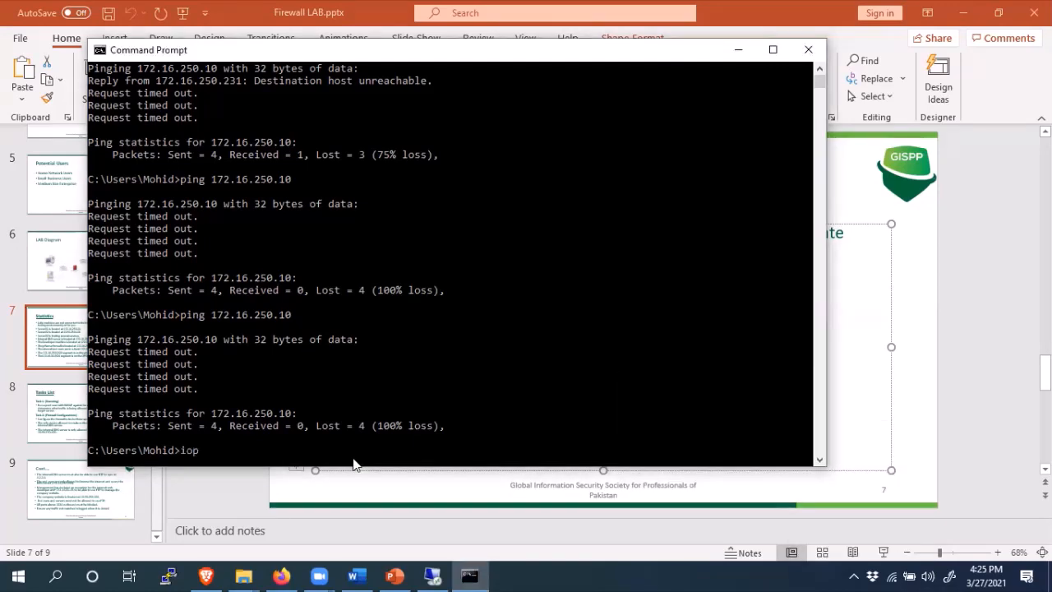
{"action": "type", "text": "onfig"}
{"action": "key", "text": "Return"}
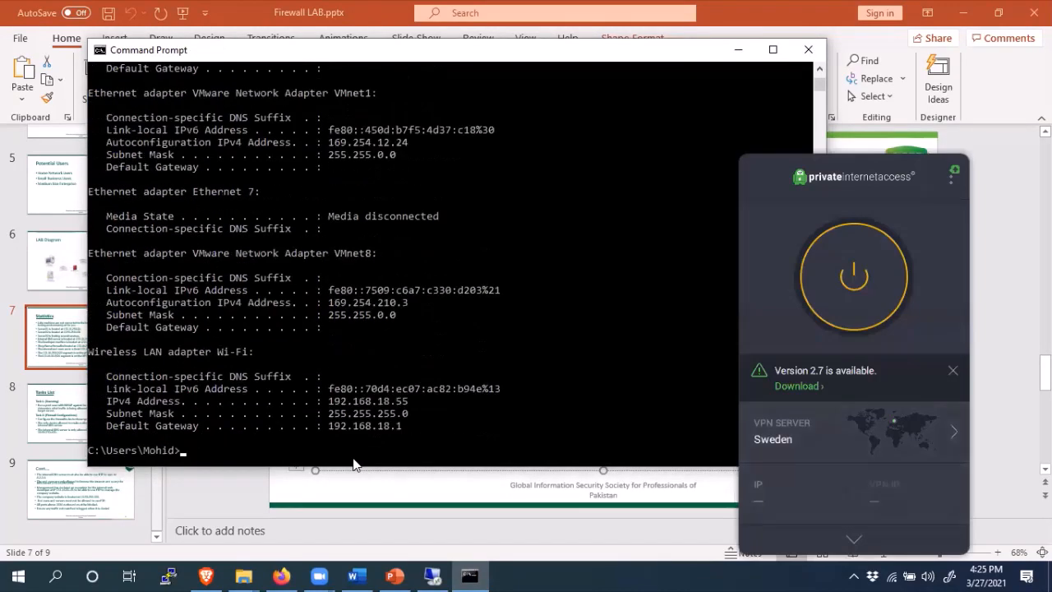
- Highlight the Ethernet 6 IPv4 address 172.16.250.233 in the ipconfig output
{"action": "left_click", "coordinate": [510, 228]}
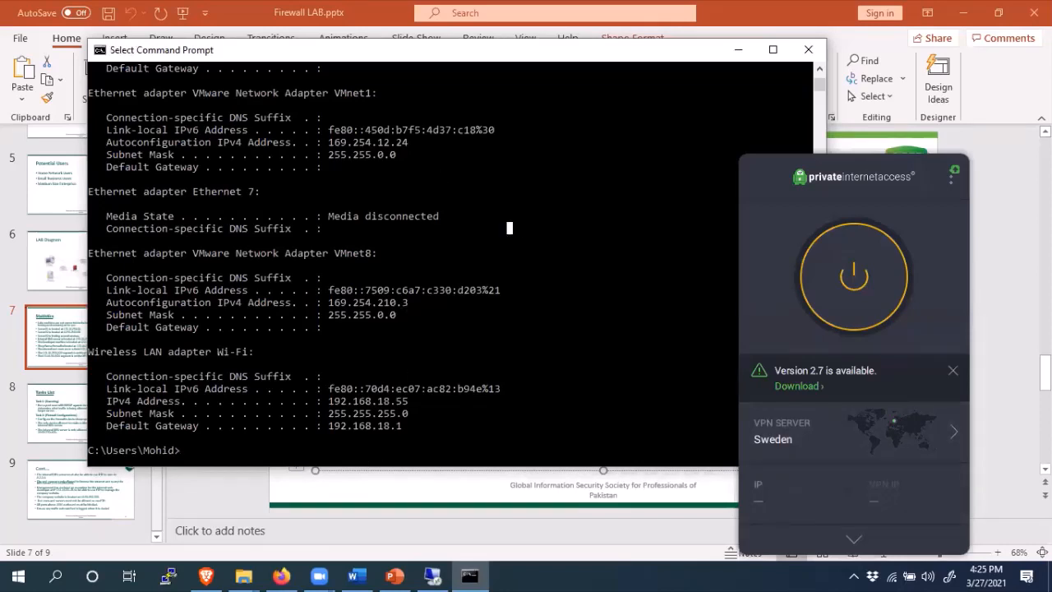
{"action": "left_click", "coordinate": [818, 69]}
{"action": "left_click", "coordinate": [819, 69]}
{"action": "left_click", "coordinate": [818, 69]}
{"action": "left_click", "coordinate": [819, 69]}
{"action": "left_click", "coordinate": [818, 70]}
{"action": "left_click", "coordinate": [819, 69]}
{"action": "left_click", "coordinate": [819, 69]}
{"action": "left_click", "coordinate": [819, 69]}
{"action": "left_click", "coordinate": [819, 69]}
{"action": "left_click", "coordinate": [819, 69]}
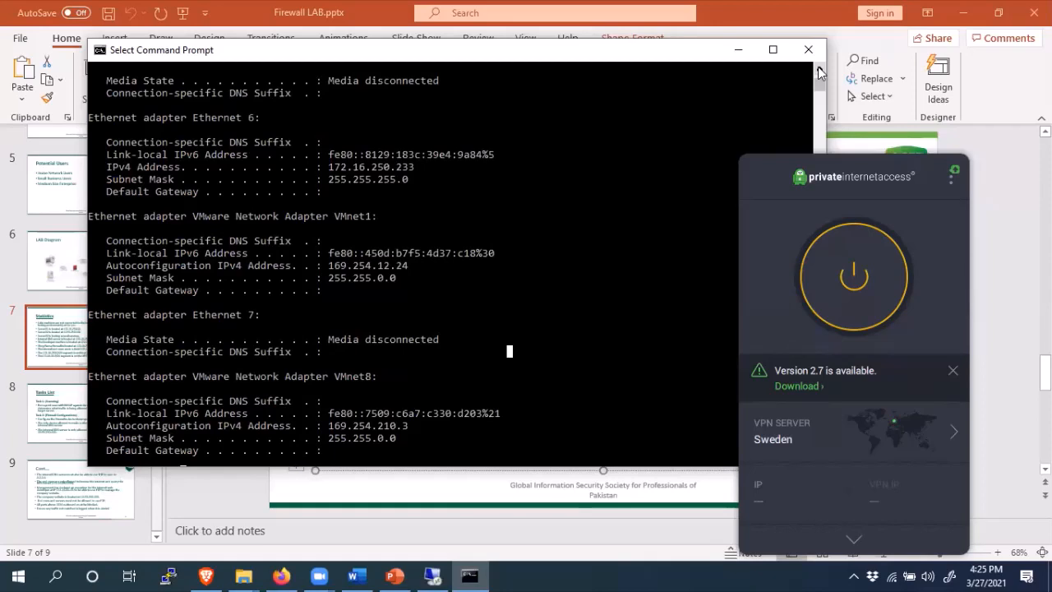
{"action": "left_click", "coordinate": [819, 69]}
{"action": "left_click", "coordinate": [819, 69]}
{"action": "left_click_drag", "start_coordinate": [421, 191], "coordinate": [372, 192]}
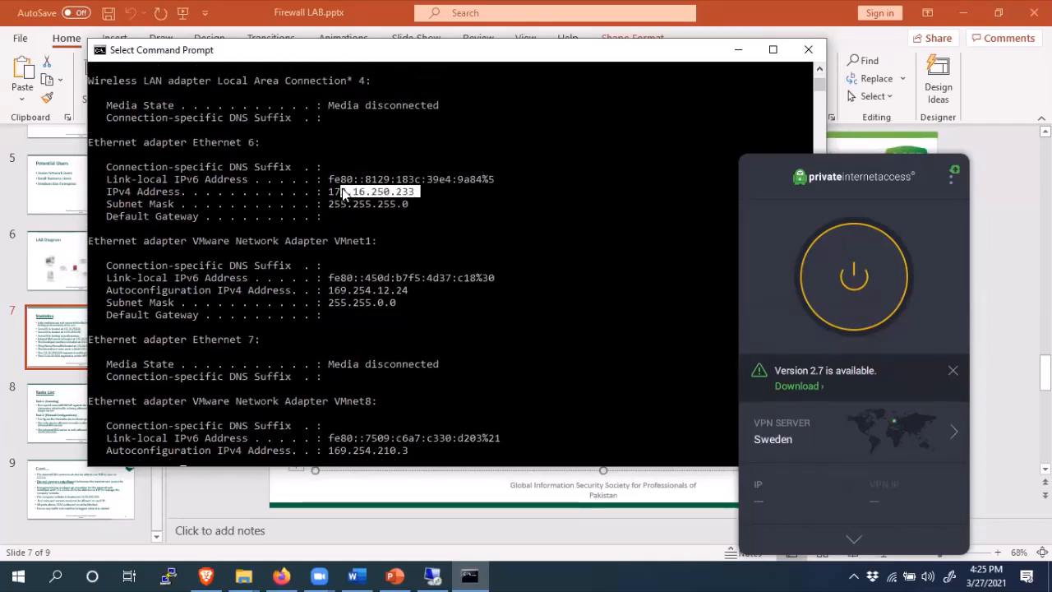
{"action": "left_click", "coordinate": [597, 314]}
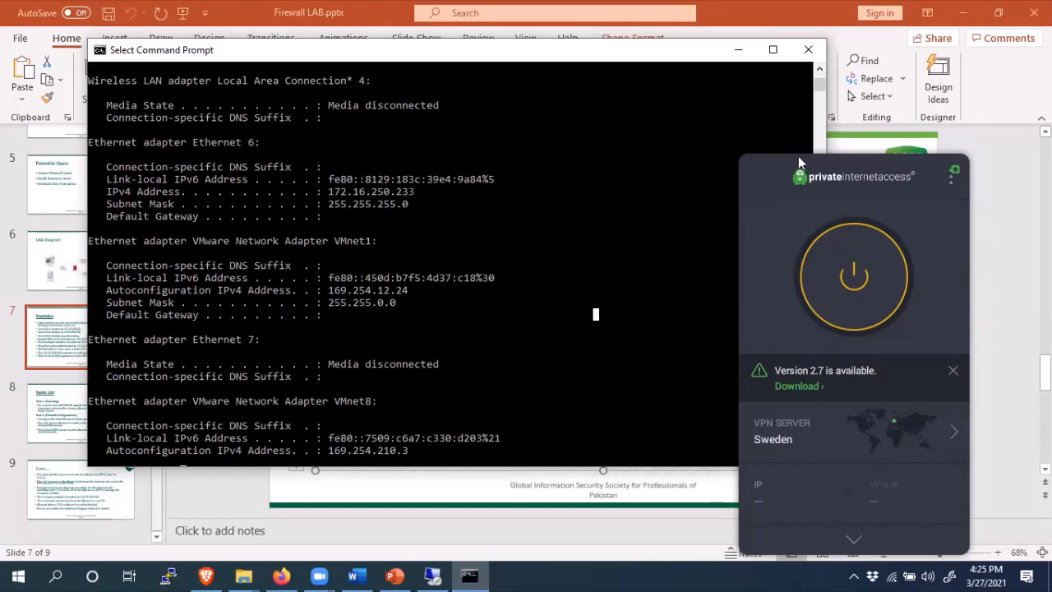
{"action": "left_click", "coordinate": [483, 447]}
{"action": "scroll", "coordinate": [820, 459], "scroll_direction": "down", "scroll_amount": 7}
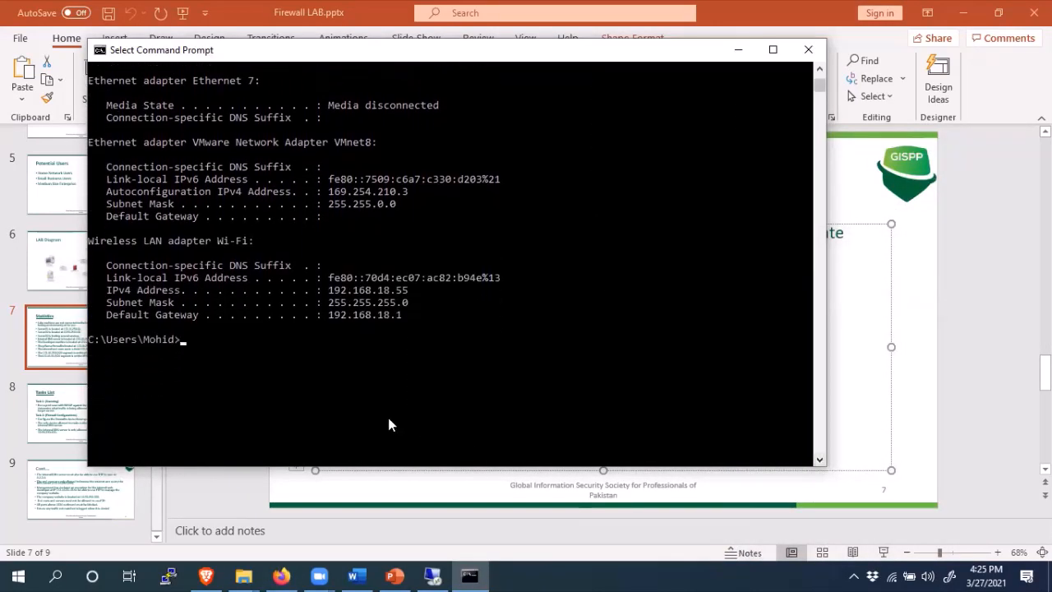
- Recall and run the ping to 172.16.250.10 again
{"action": "type", "text": "ipconfig"}
{"action": "key", "text": "Up"}
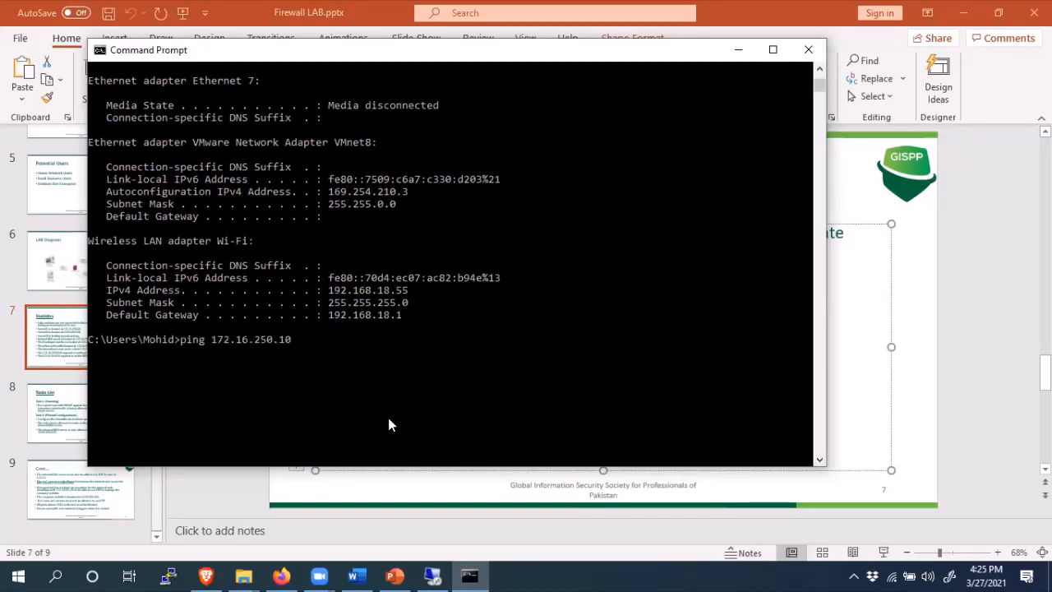
{"action": "key", "text": "Return"}
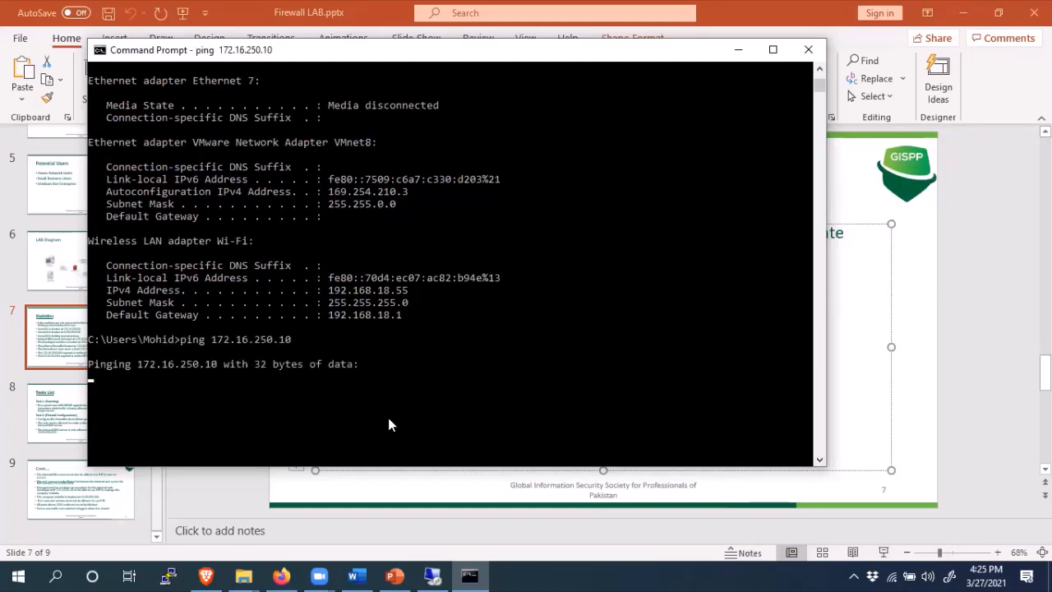
- Disconnect ACL_780 in OpenVPN GUI, then reconnect it with the saved login
{"action": "left_click", "coordinate": [852, 576]}
{"action": "right_click", "coordinate": [898, 516]}
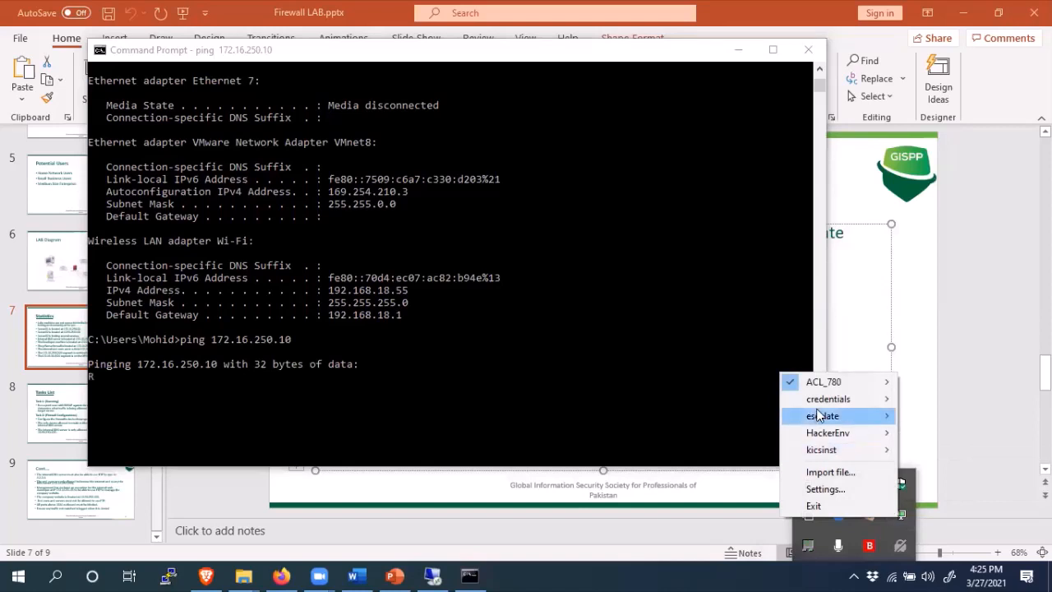
{"action": "mouse_move", "coordinate": [822, 381]}
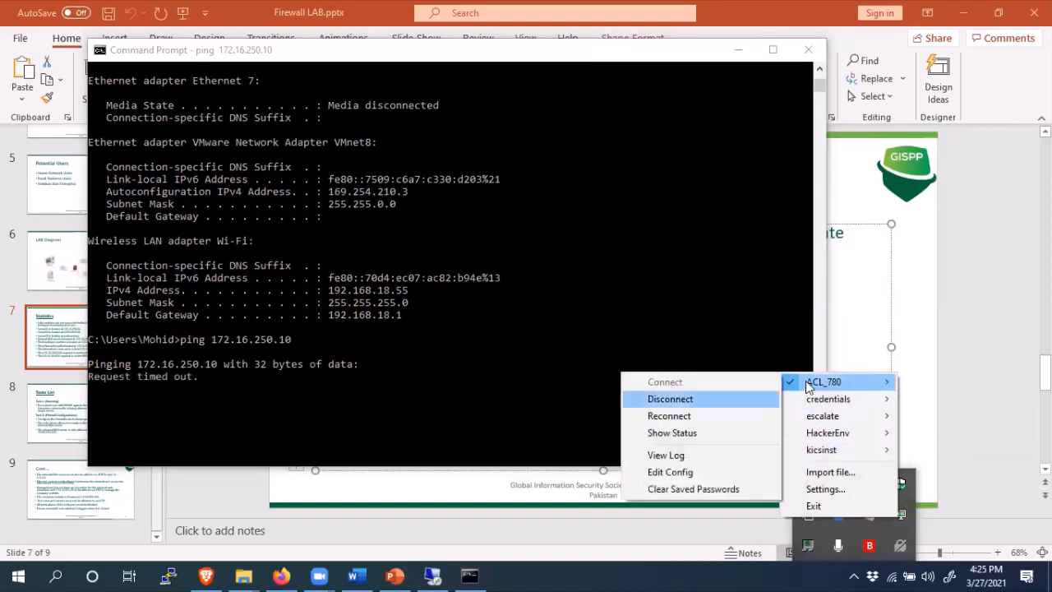
{"action": "left_click", "coordinate": [683, 399]}
{"action": "left_click", "coordinate": [855, 576]}
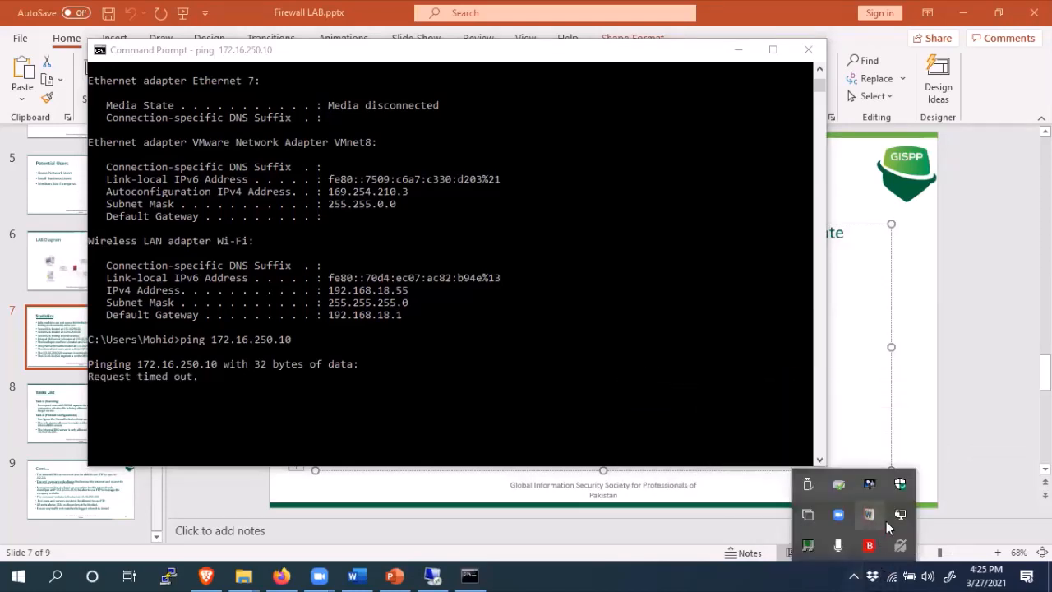
{"action": "right_click", "coordinate": [898, 517]}
{"action": "mouse_move", "coordinate": [858, 383]}
{"action": "left_click", "coordinate": [935, 384]}
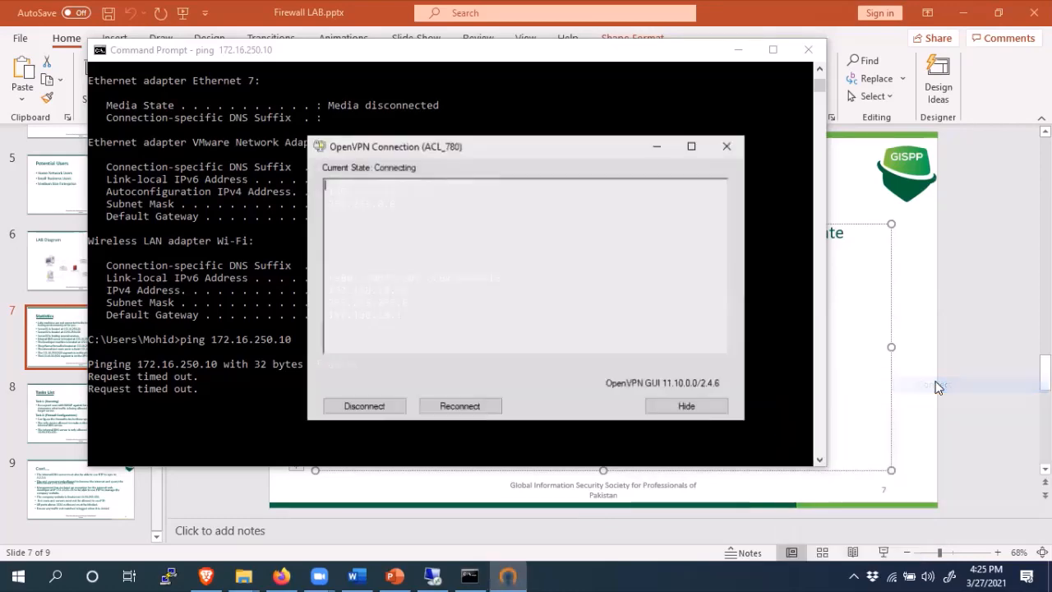
{"action": "left_click", "coordinate": [486, 312]}
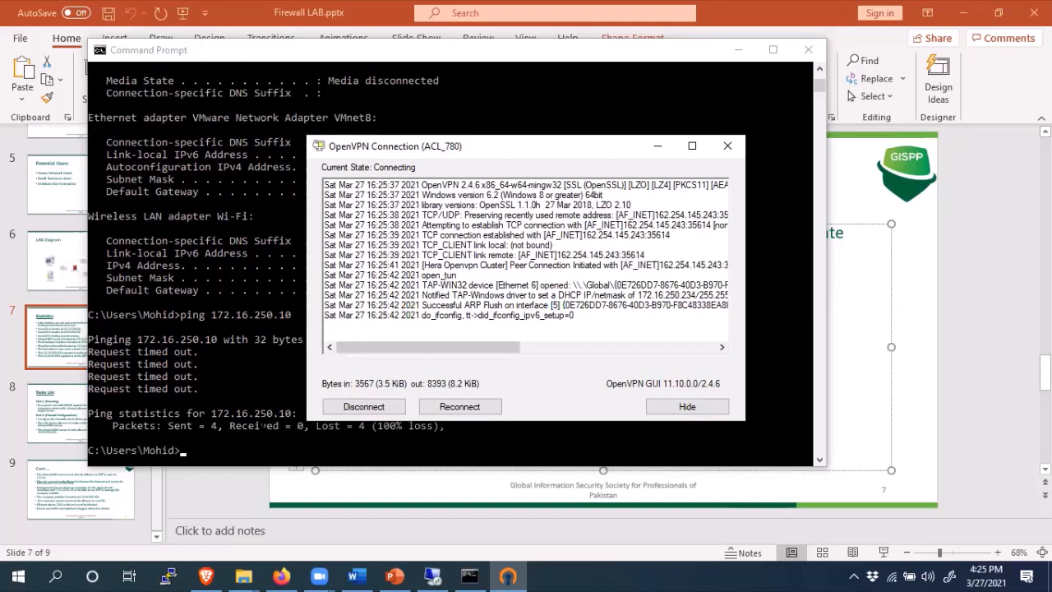
- Rerun the ping to 172.16.250.10, which still times out
{"action": "key", "text": "Up"}
{"action": "key", "text": "Return"}
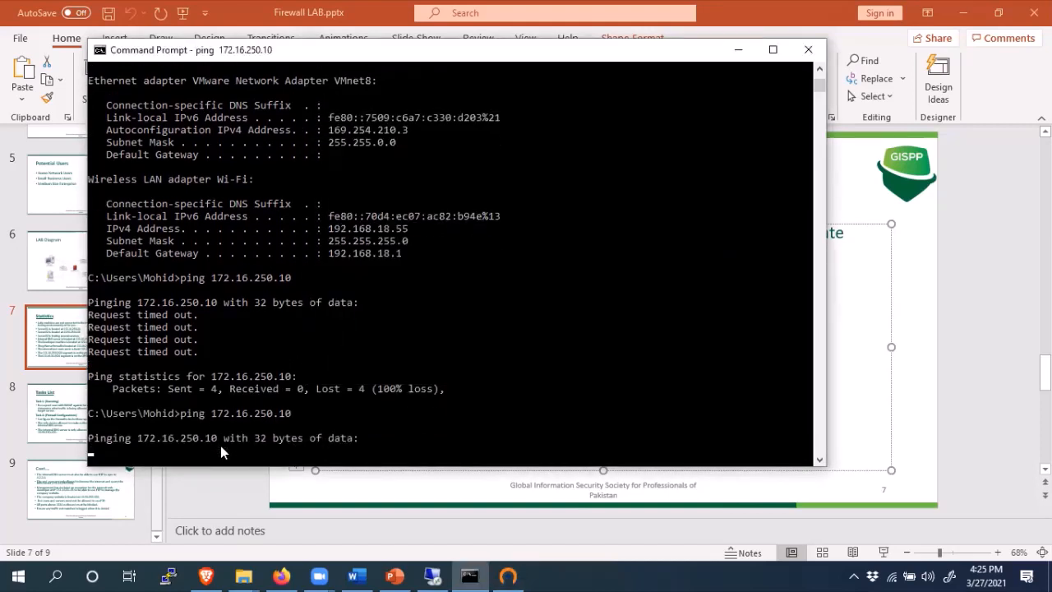
{"action": "left_click", "coordinate": [854, 574]}
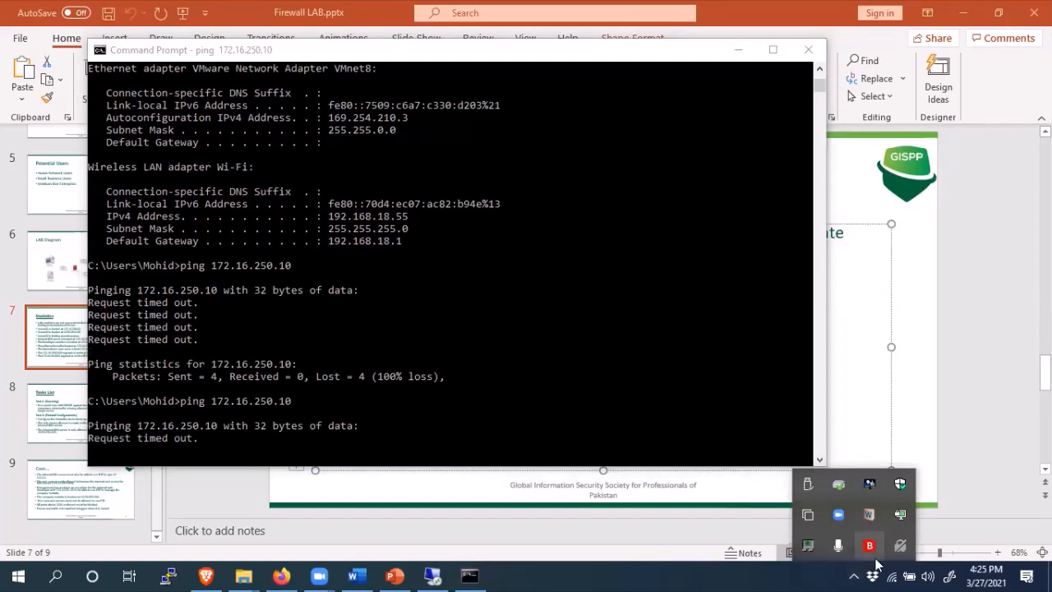
- Pick US Washington DC from the Private Internet Access server list and start the connection
{"action": "left_click", "coordinate": [898, 547]}
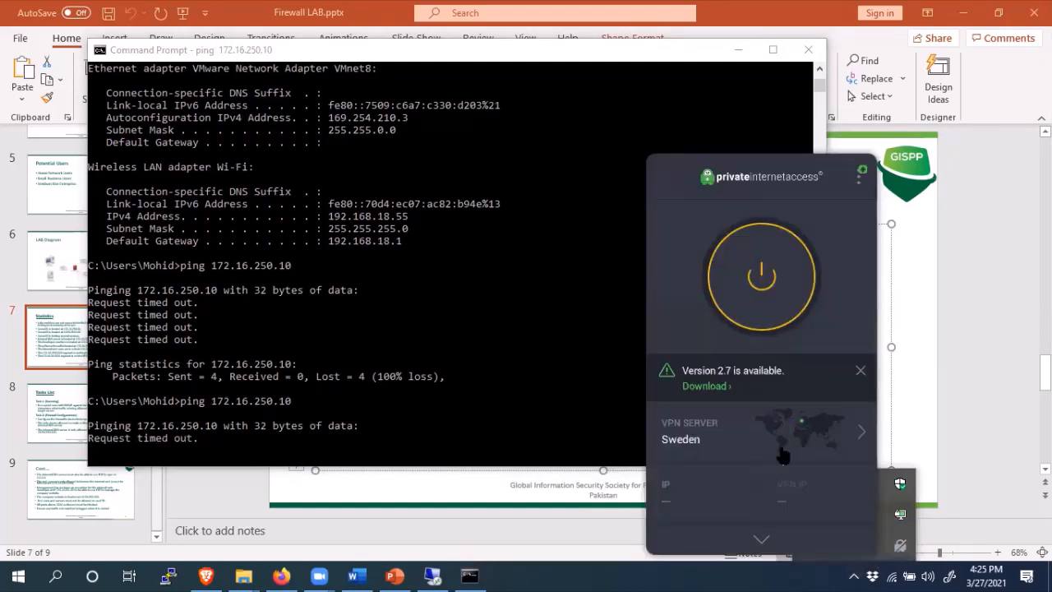
{"action": "left_click", "coordinate": [836, 444]}
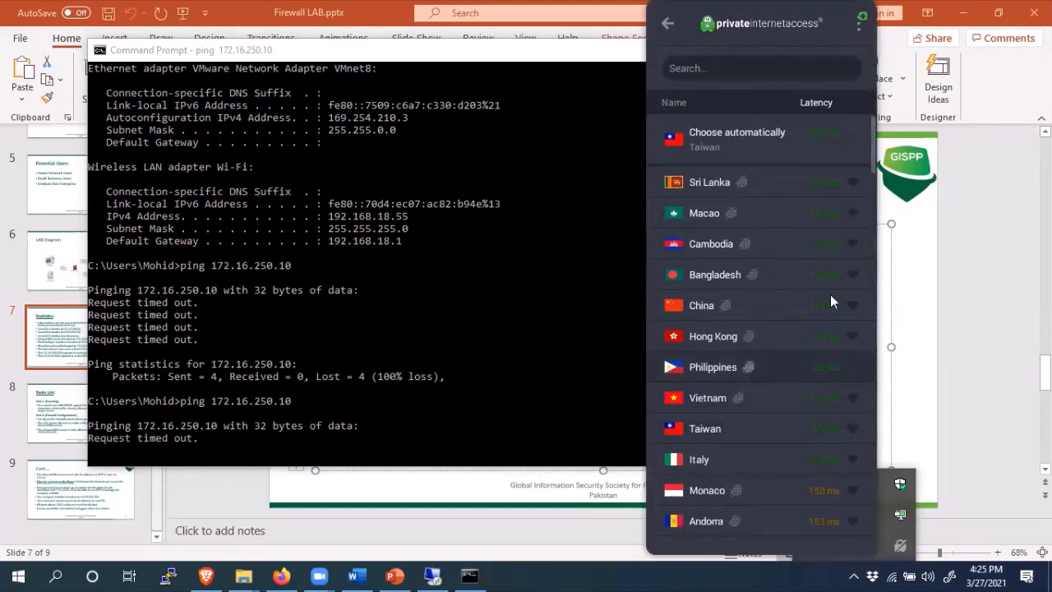
{"action": "left_click_drag", "start_coordinate": [867, 168], "coordinate": [871, 398]}
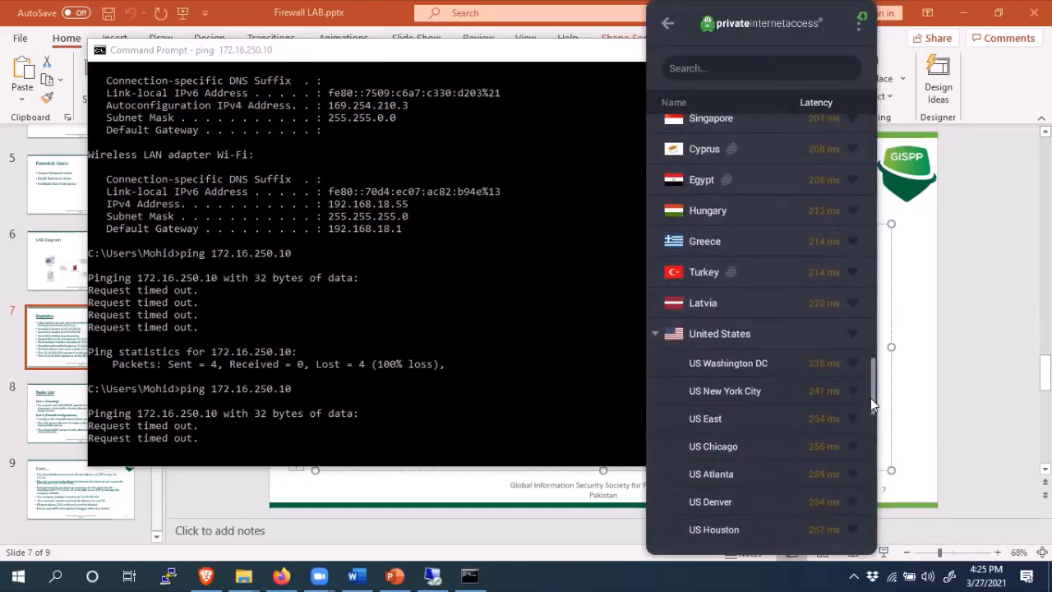
{"action": "left_click", "coordinate": [728, 363]}
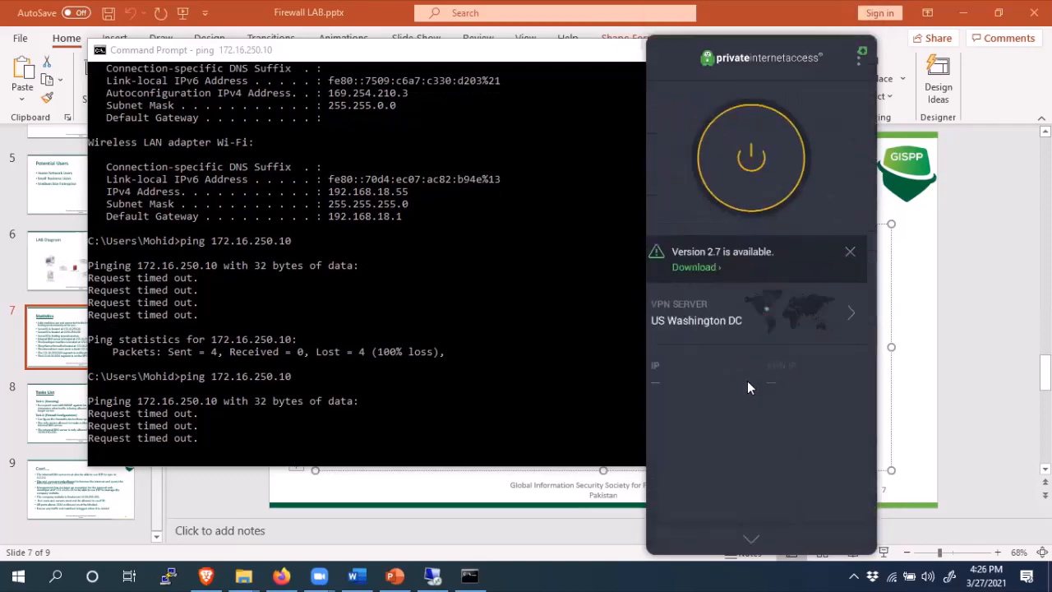
{"action": "left_click", "coordinate": [764, 286]}
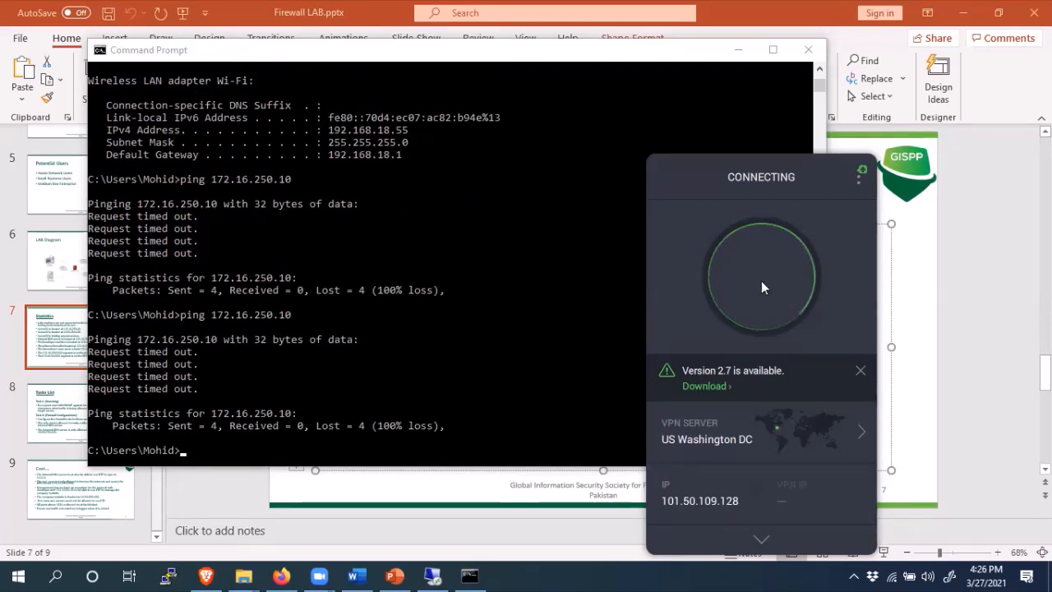
{"action": "left_click", "coordinate": [538, 450]}
- Accept the saved ACL_780 login and dismiss the can't-connect error for 172.16.250.10
{"action": "left_click", "coordinate": [454, 449]}
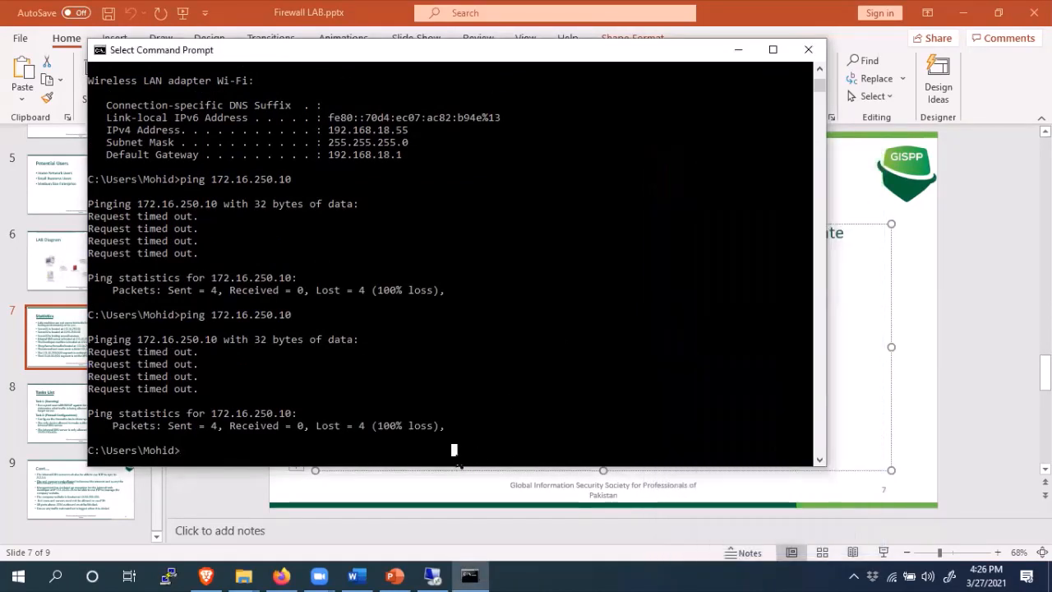
{"action": "left_click", "coordinate": [855, 575]}
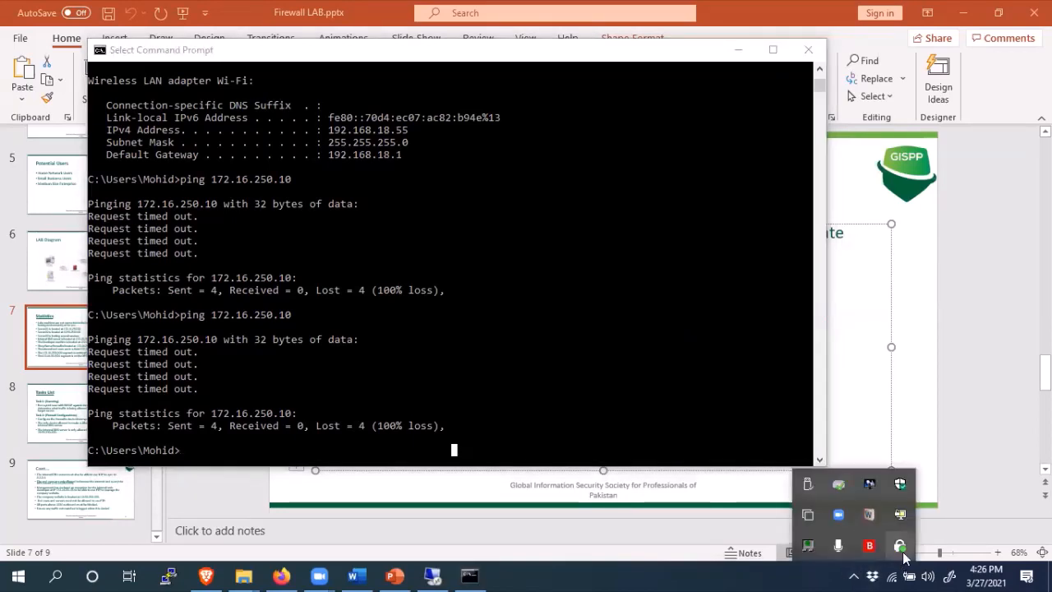
{"action": "right_click", "coordinate": [900, 516]}
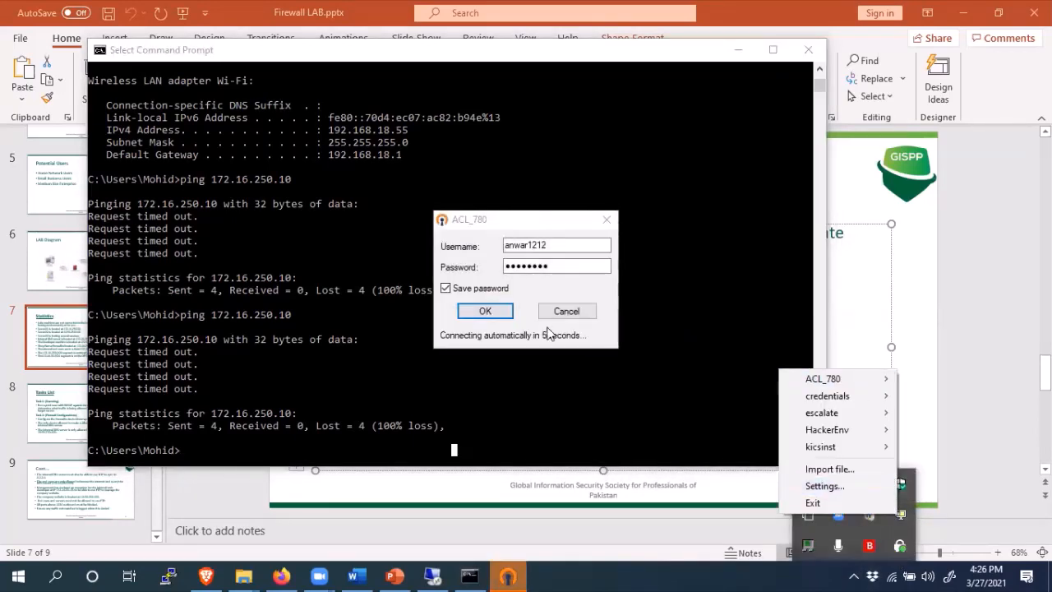
{"action": "left_click", "coordinate": [482, 307]}
{"action": "left_click", "coordinate": [642, 300]}
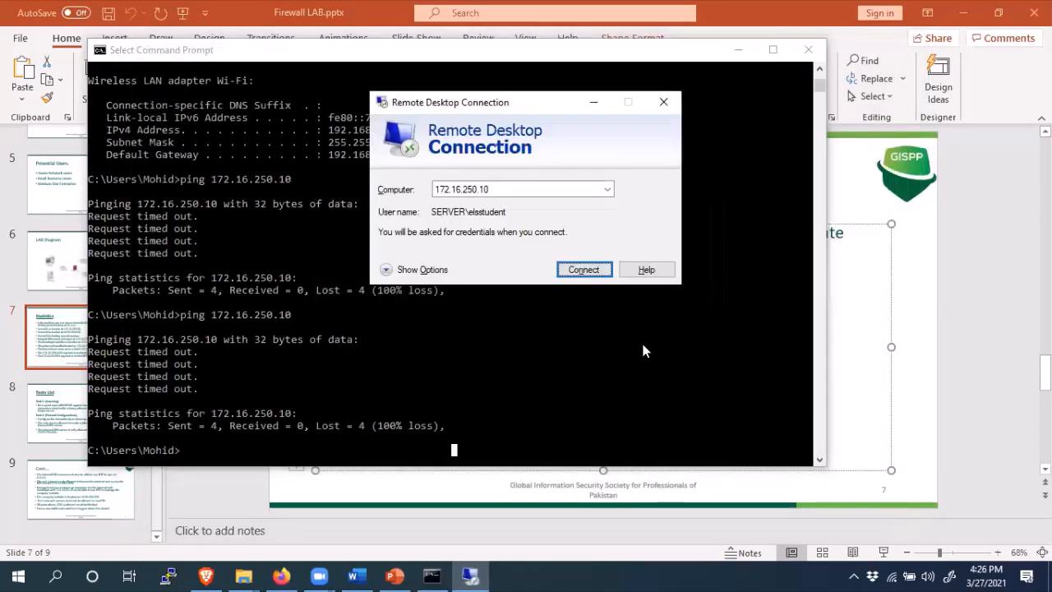
- Connect the ACL_780 VPN profile again from the OpenVPN tray menu
{"action": "left_click", "coordinate": [855, 575]}
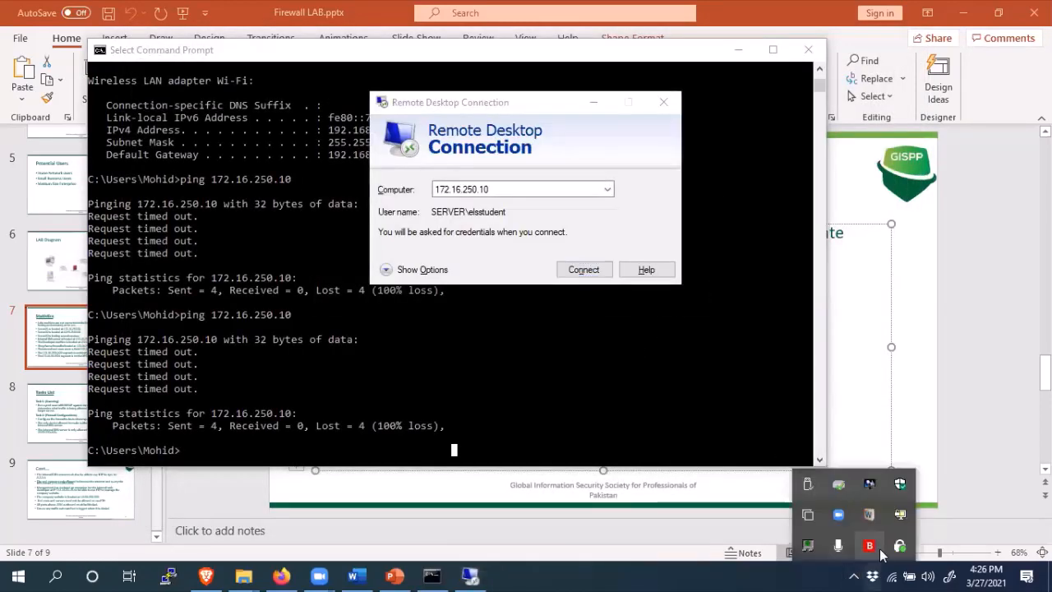
{"action": "right_click", "coordinate": [900, 515]}
{"action": "mouse_move", "coordinate": [826, 378]}
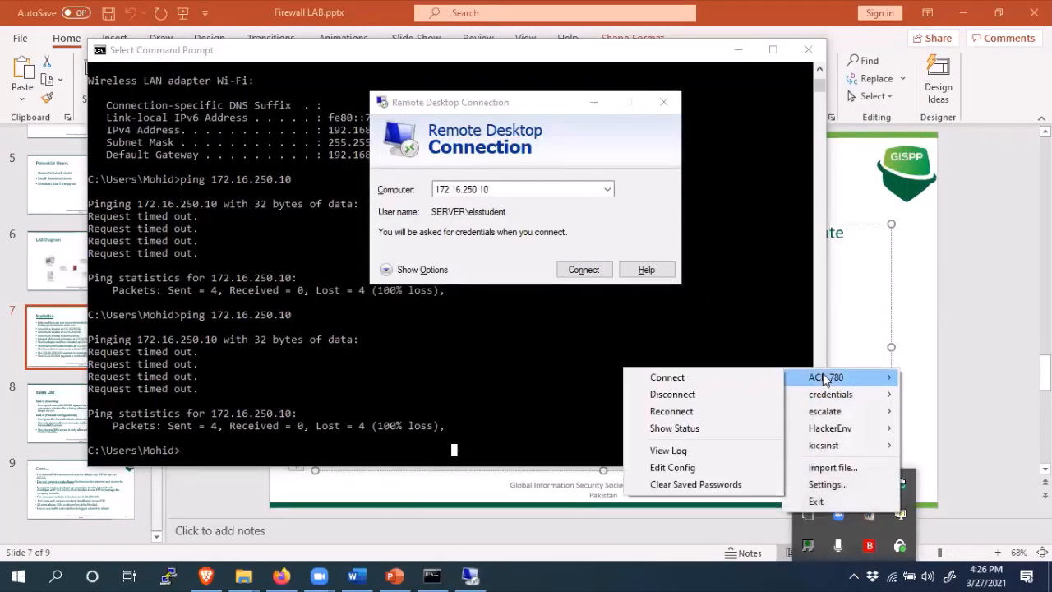
{"action": "left_click", "coordinate": [723, 377]}
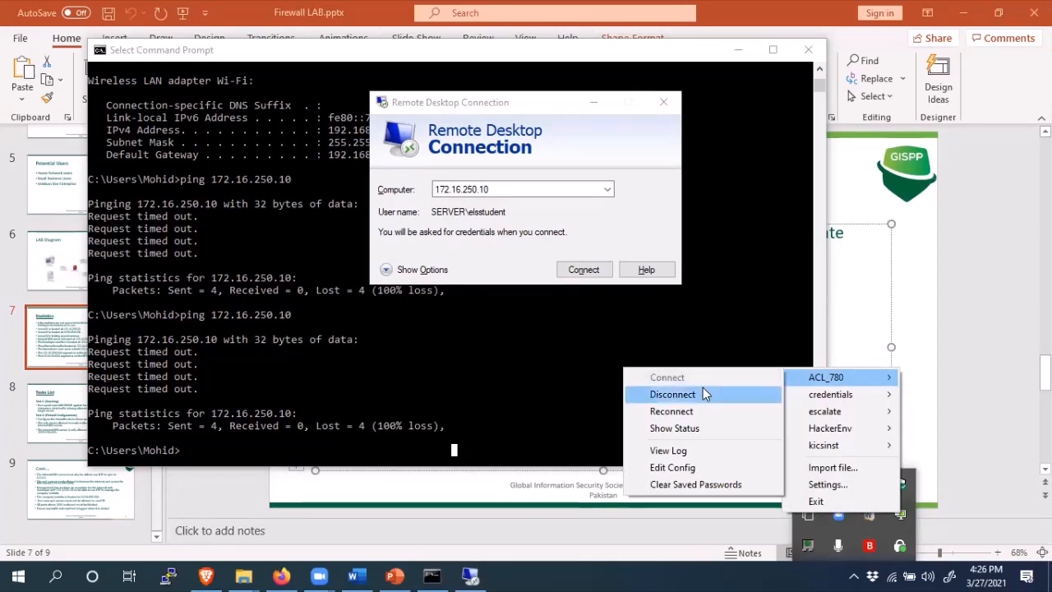
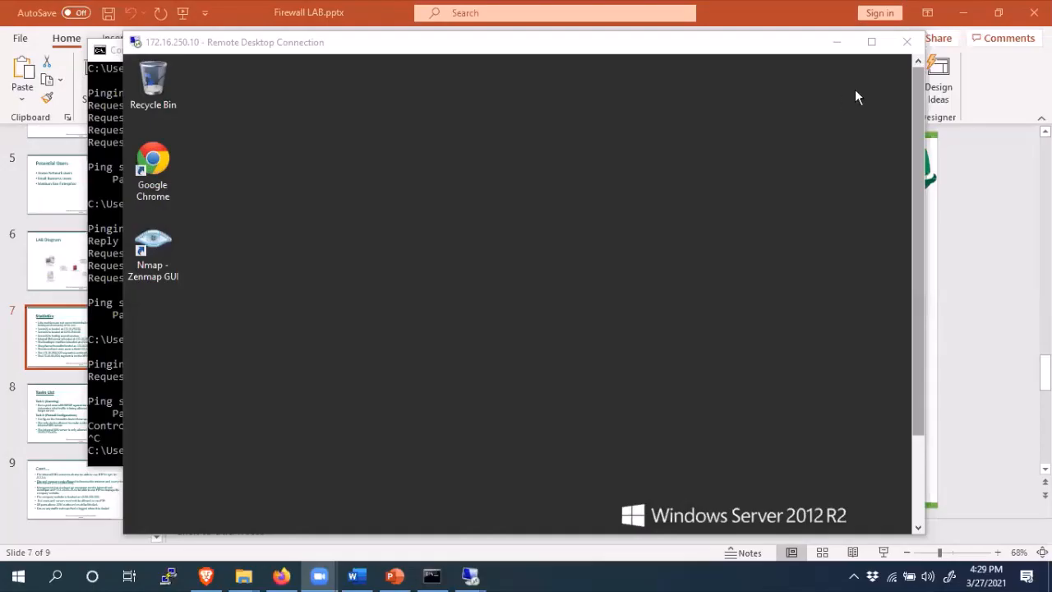
- Minimize the ping results window and return to the Firewall LAB 'Statistics' slide listing the lab addresses
{"action": "left_click", "coordinate": [106, 137]}
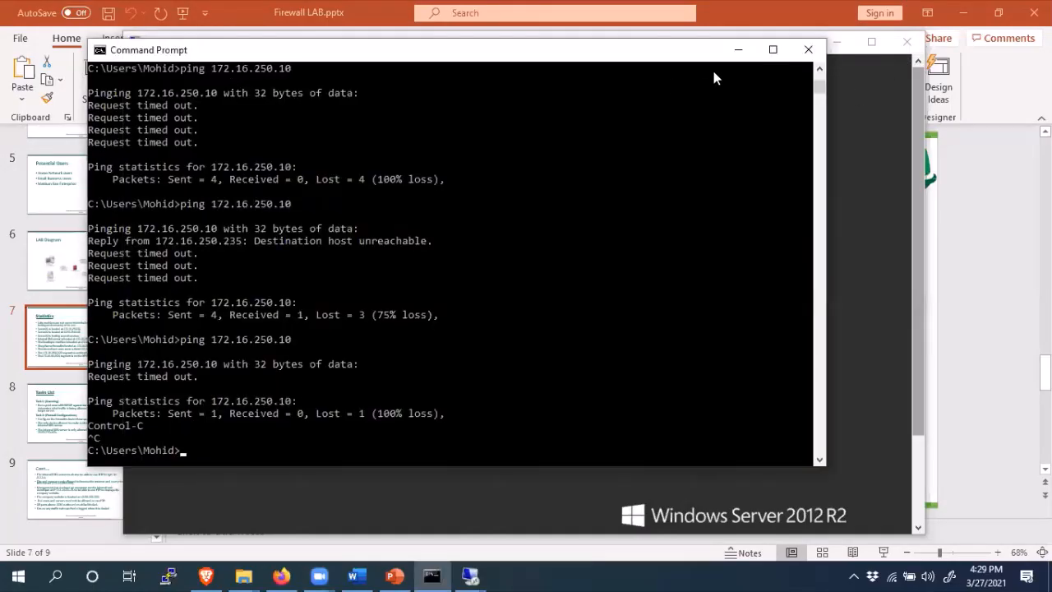
{"action": "left_click", "coordinate": [738, 50]}
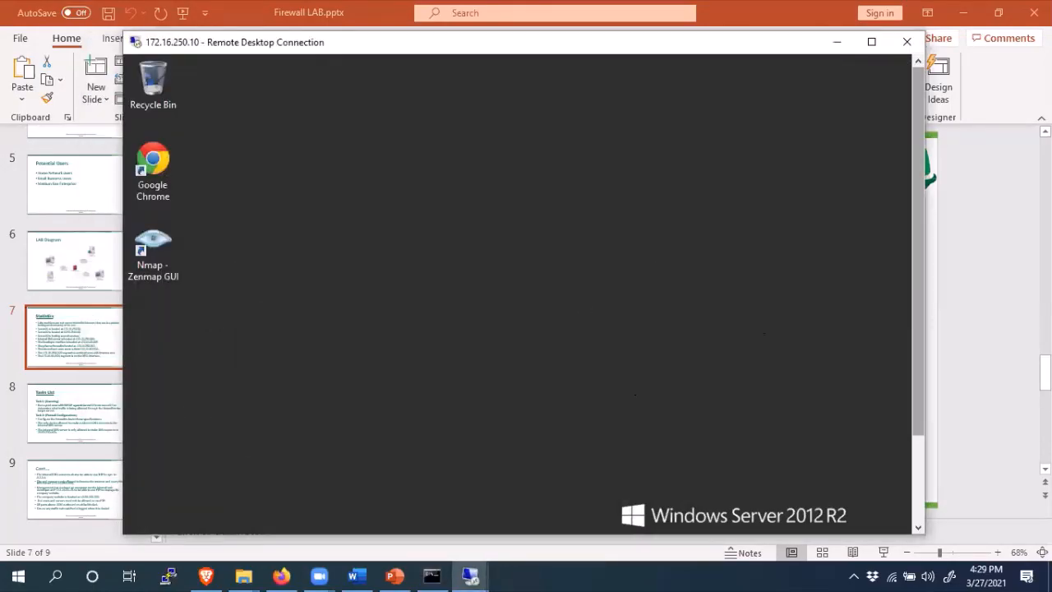
{"action": "left_click", "coordinate": [977, 202]}
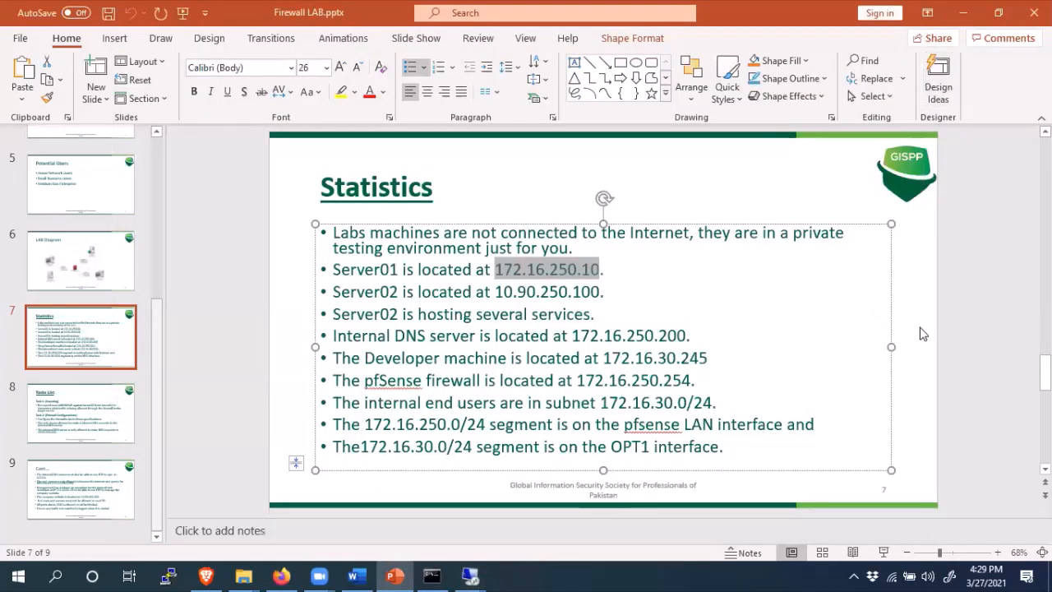
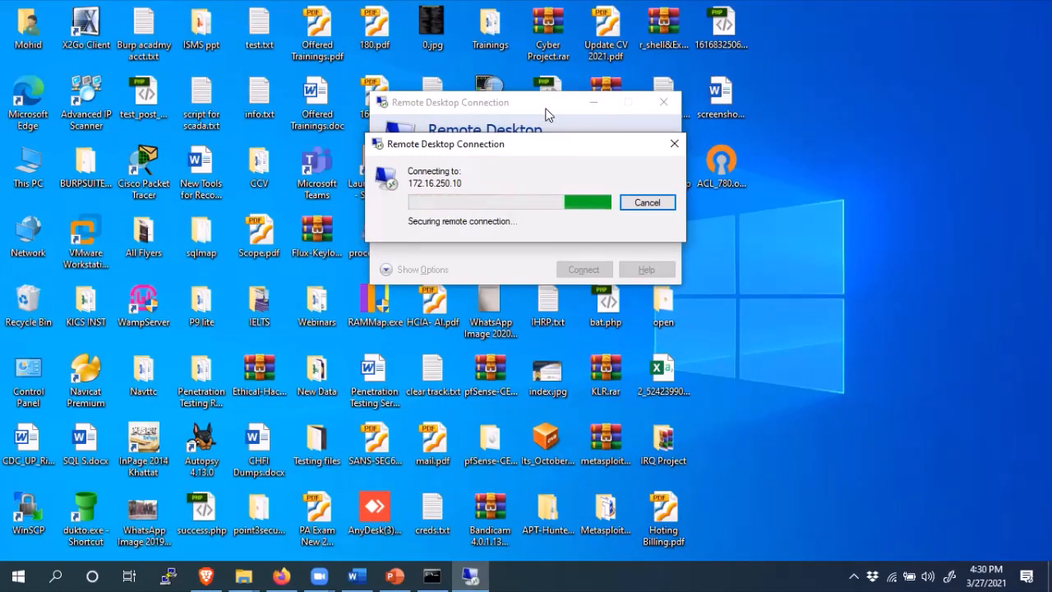
- Accept the certificate warning for 172.16.250.10 and bring the connection windows back to the front
{"action": "left_click", "coordinate": [854, 576]}
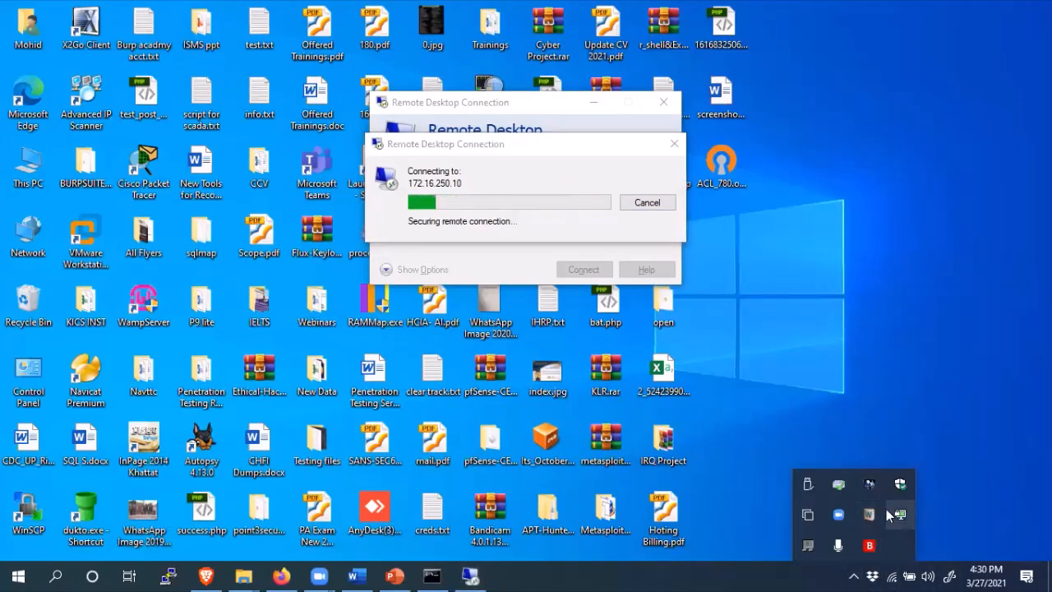
{"action": "left_click", "coordinate": [910, 287]}
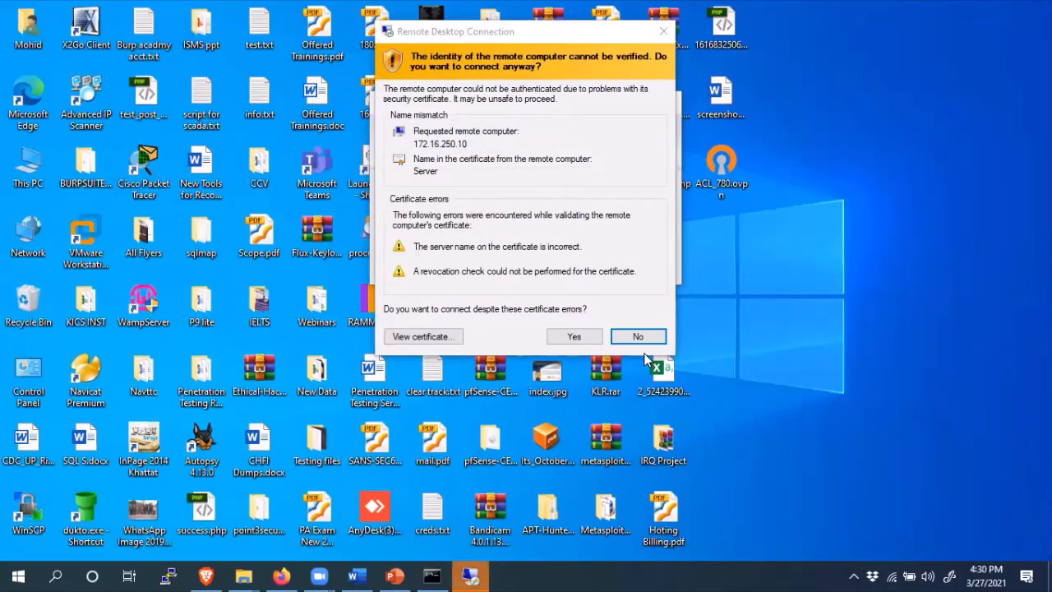
{"action": "left_click", "coordinate": [587, 343]}
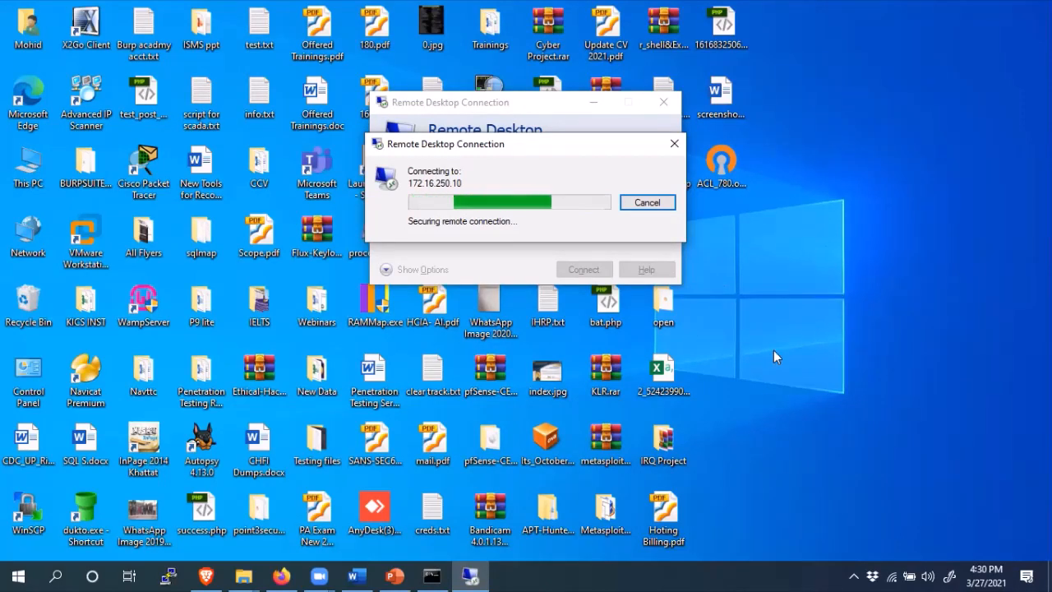
{"action": "left_click", "coordinate": [855, 576]}
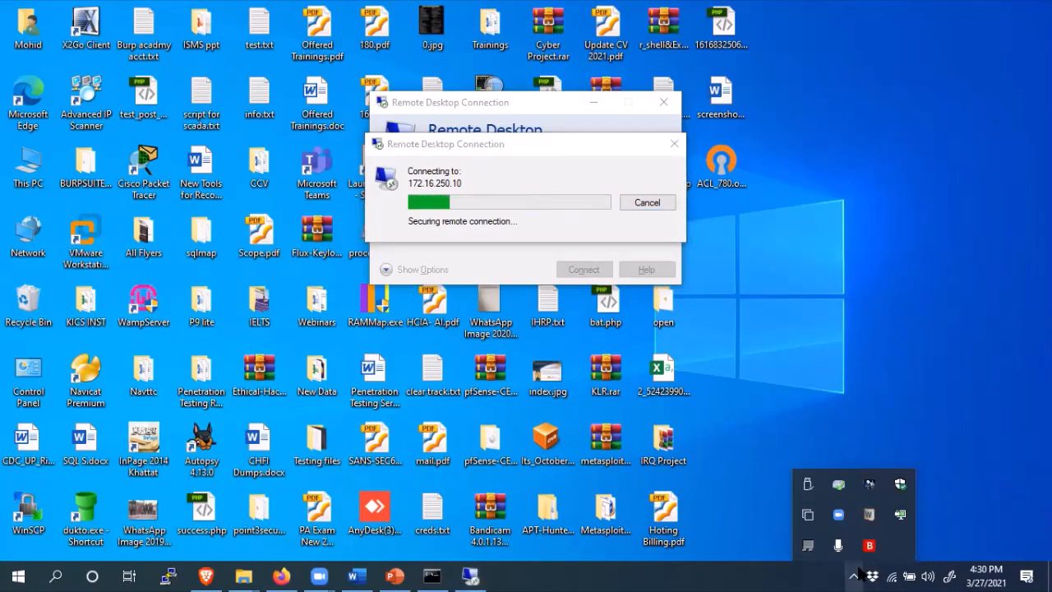
{"action": "left_click", "coordinate": [876, 299]}
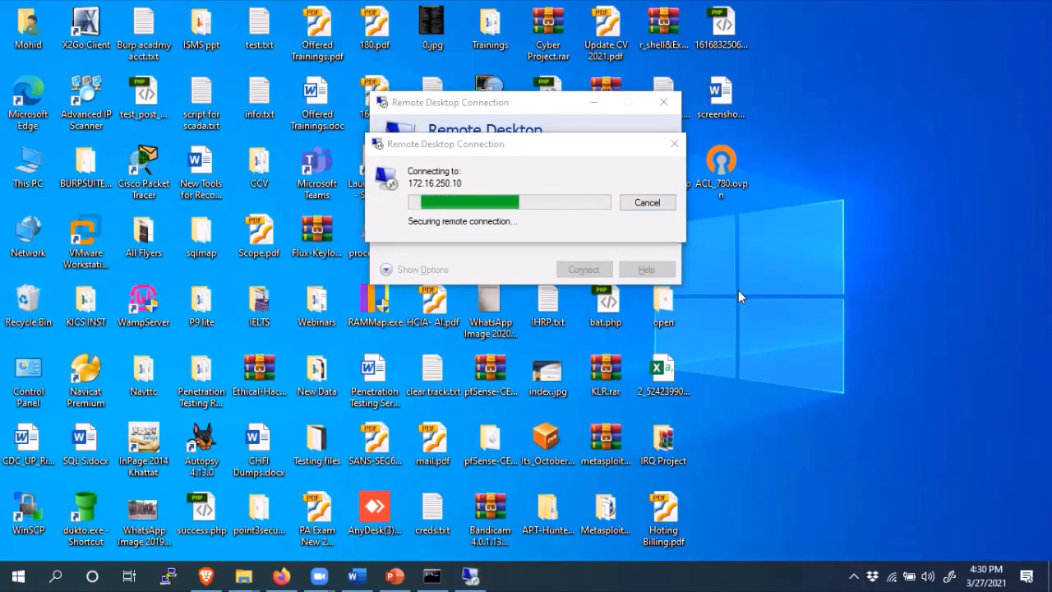
{"action": "left_click", "coordinate": [488, 105]}
{"action": "left_click_drag", "start_coordinate": [488, 108], "coordinate": [494, 105]}
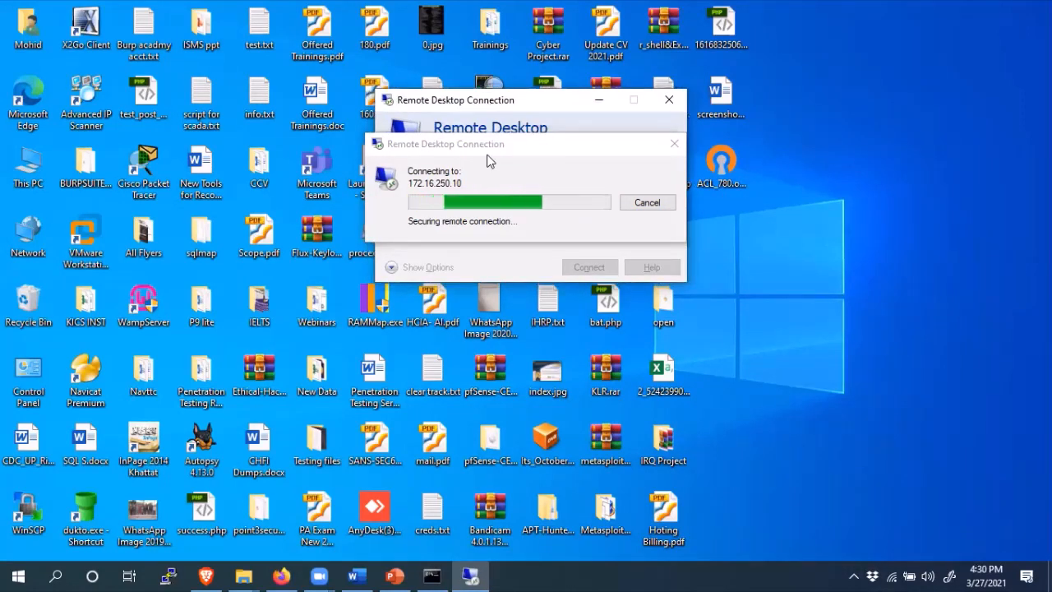
{"action": "left_click", "coordinate": [489, 148]}
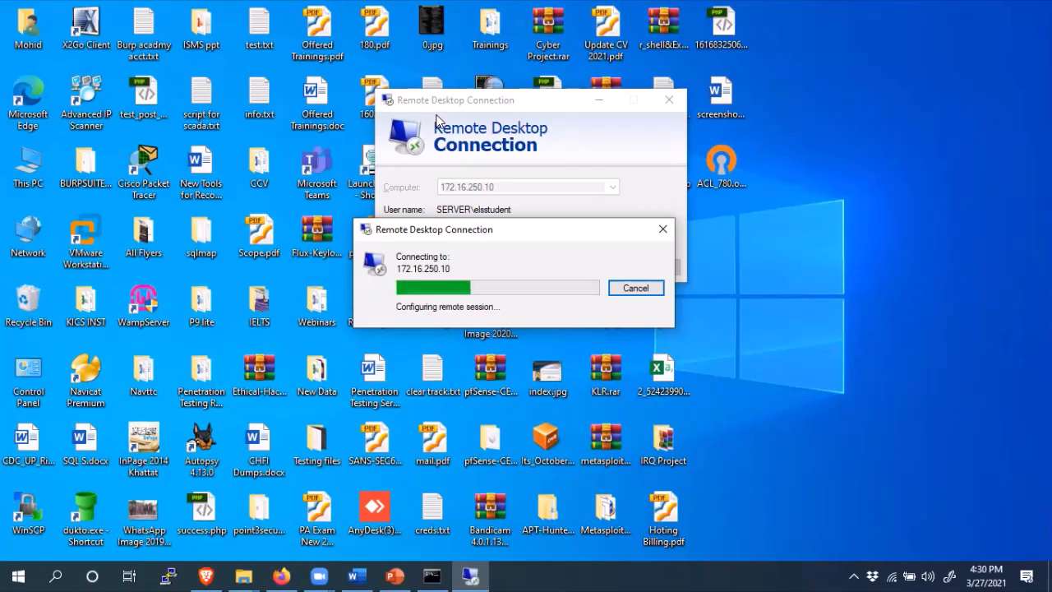
- Cancel the stalled attempt and reconnect to 172.16.250.10, entering the account password
{"action": "left_click", "coordinate": [853, 575]}
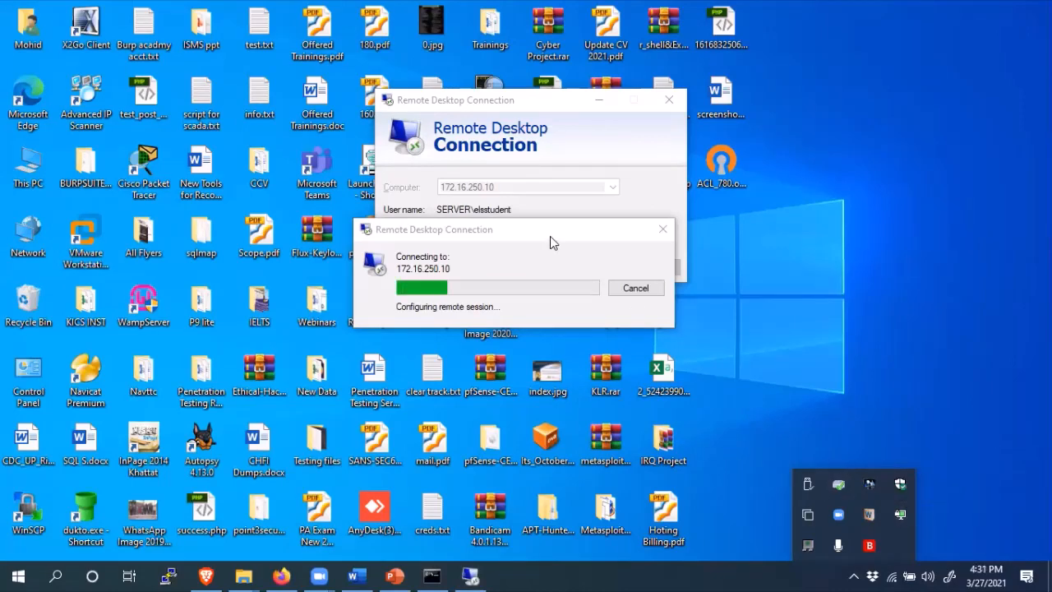
{"action": "left_click", "coordinate": [545, 263]}
{"action": "left_click_drag", "start_coordinate": [550, 232], "coordinate": [539, 343]}
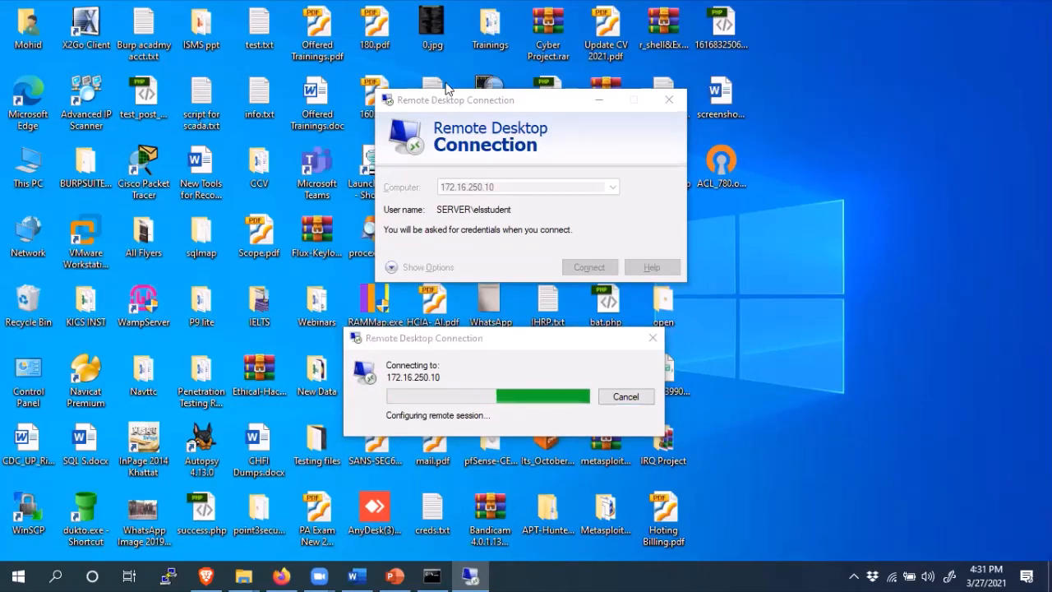
{"action": "left_click", "coordinate": [625, 397]}
{"action": "left_click", "coordinate": [595, 268]}
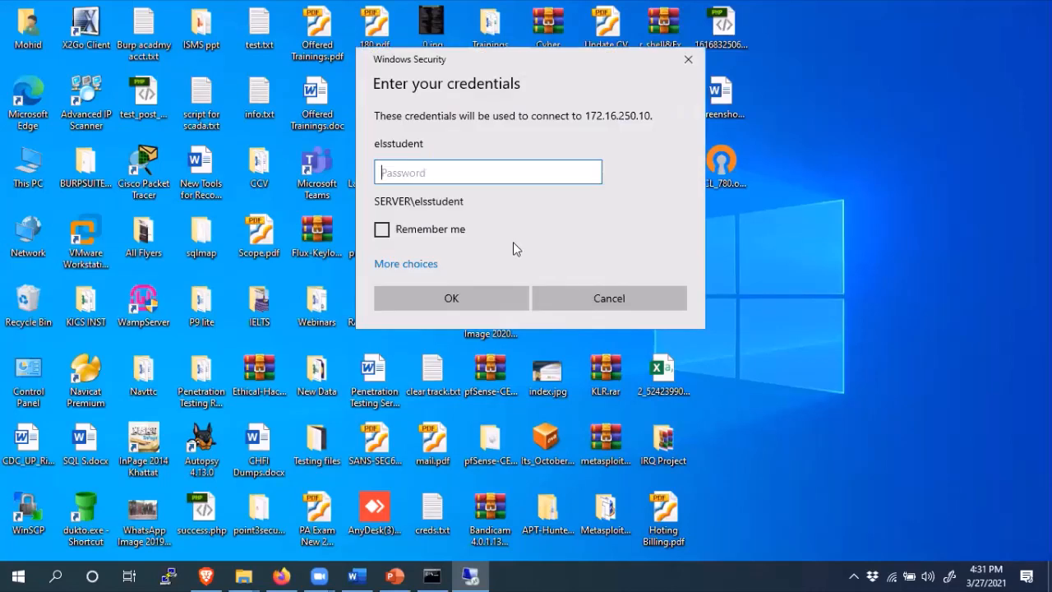
{"action": "type", "text": "**********"}
{"action": "key", "text": "Return"}
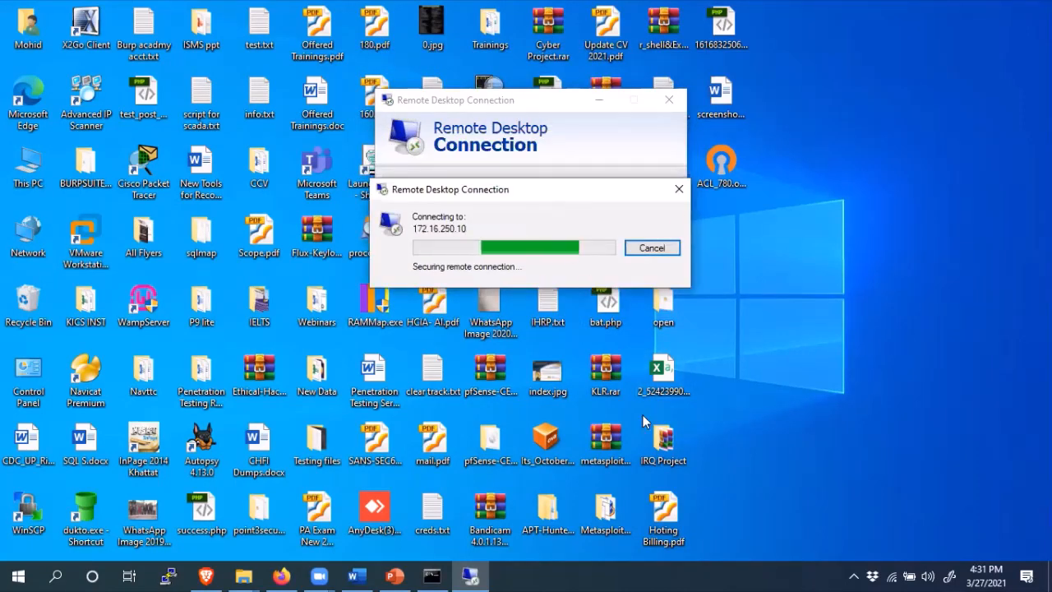
{"action": "left_click", "coordinate": [854, 575]}
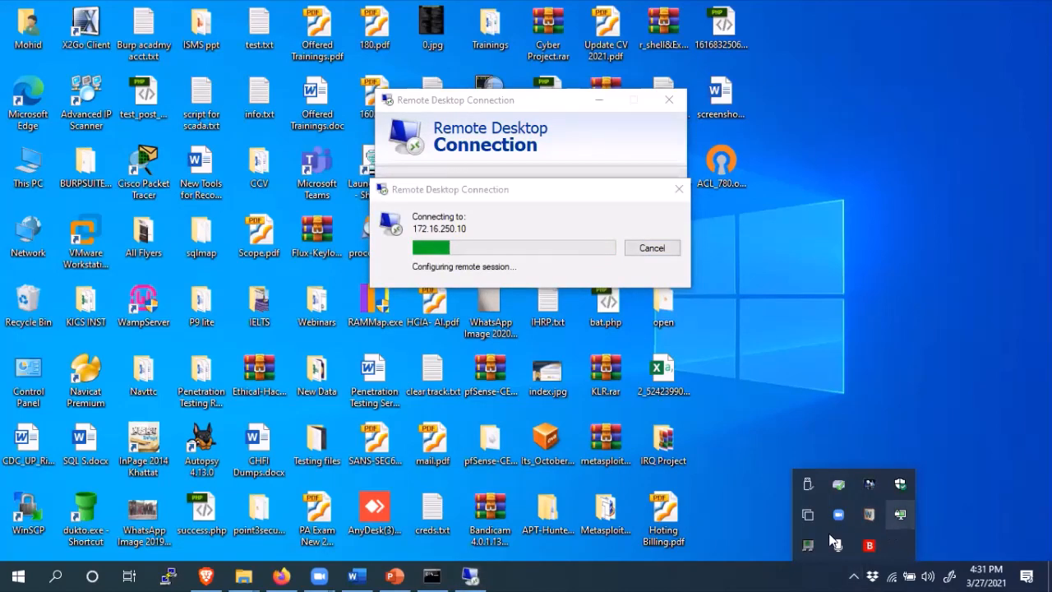
- Search Windows for 'P', then close the search without launching anything
{"action": "left_click", "coordinate": [56, 575]}
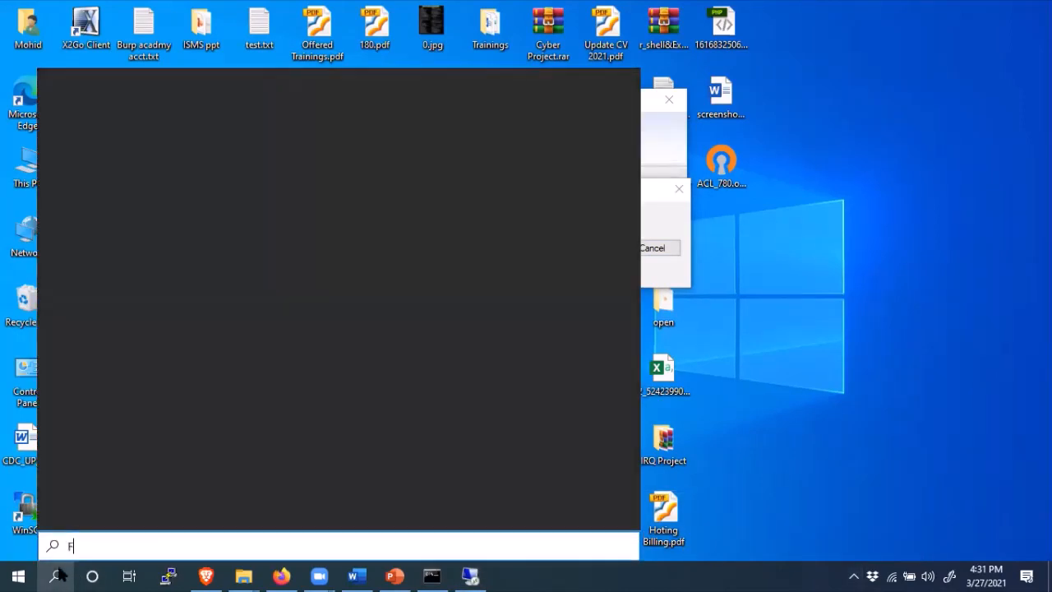
{"action": "type", "text": "P"}
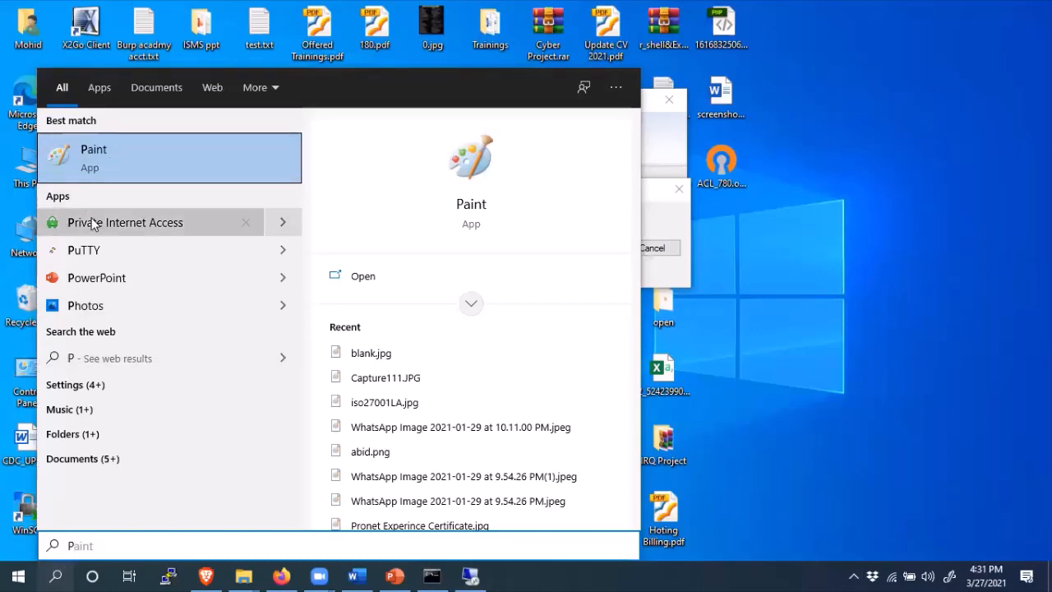
{"action": "left_click", "coordinate": [829, 315]}
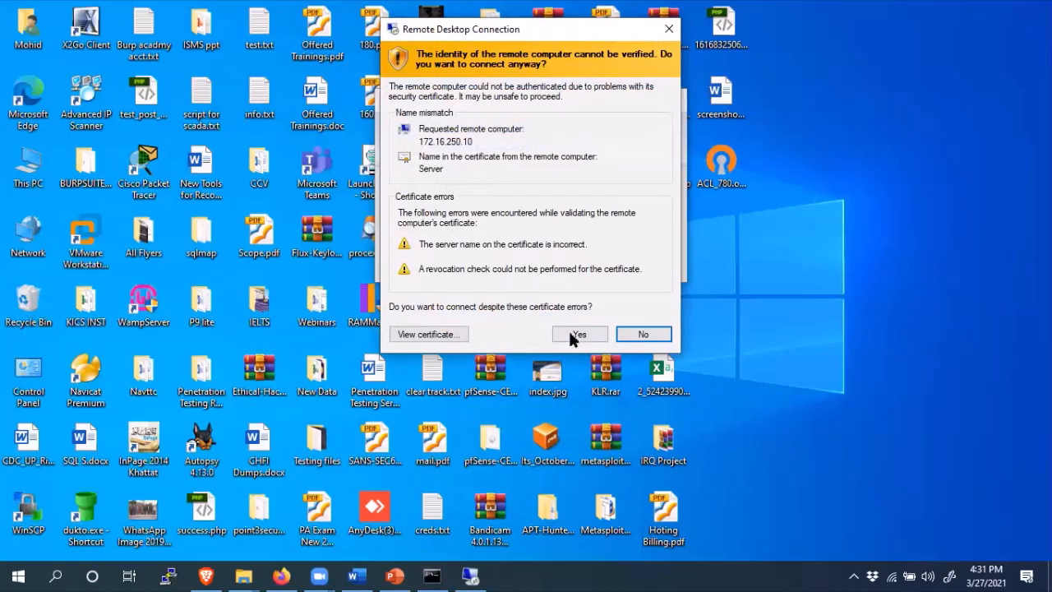
- Accept the certificate warning again, then briefly show and hide the Firefox labs page
{"action": "left_click", "coordinate": [573, 333]}
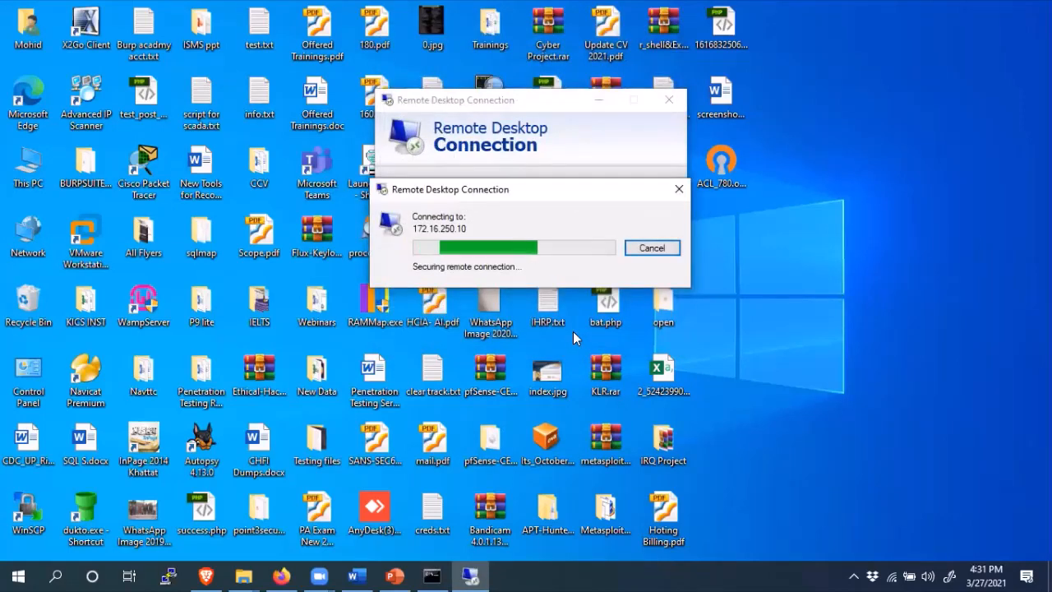
{"action": "left_click", "coordinate": [855, 575]}
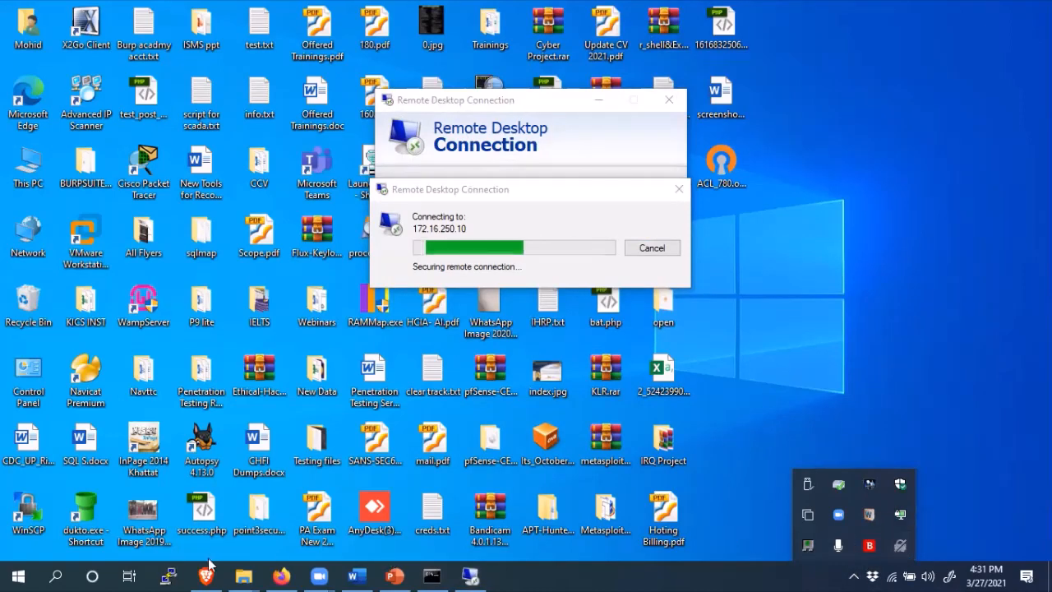
{"action": "left_click", "coordinate": [281, 576]}
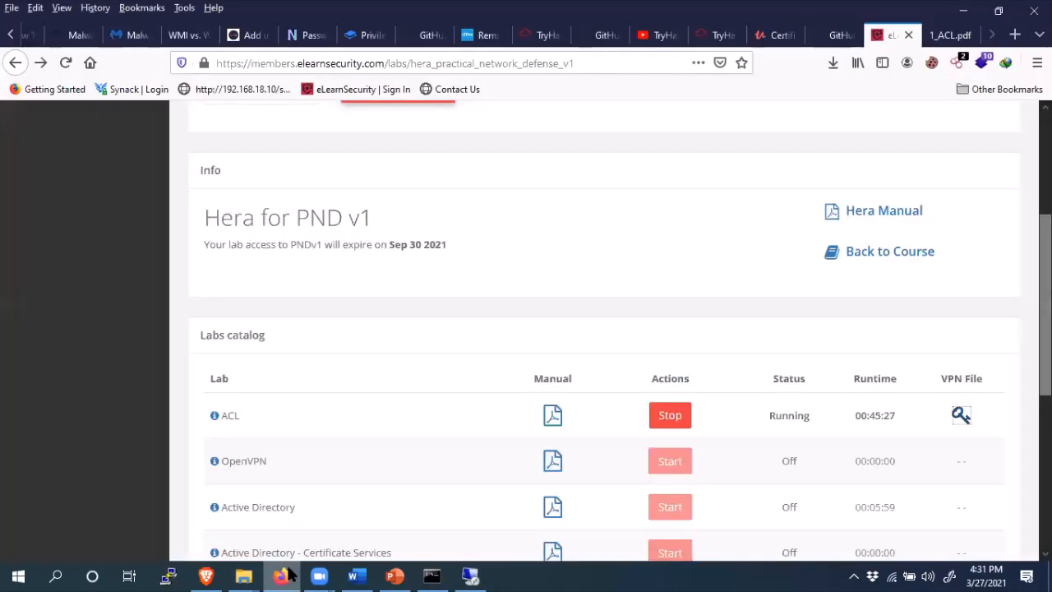
{"action": "left_click", "coordinate": [287, 573]}
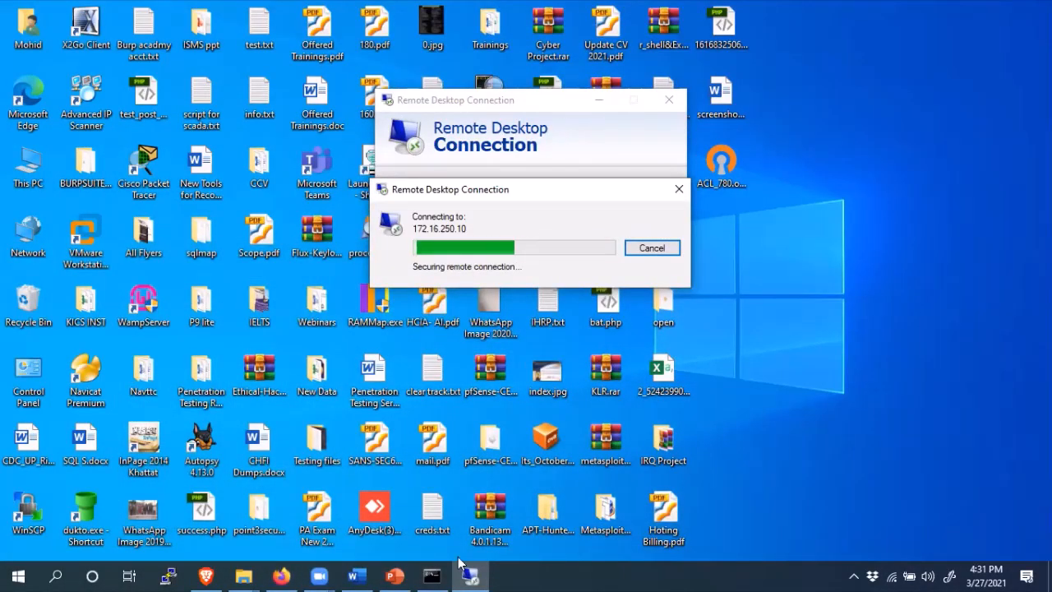
- Drag the Connecting progress box to the lower left and shift the main window left
{"action": "mouse_move", "coordinate": [281, 576]}
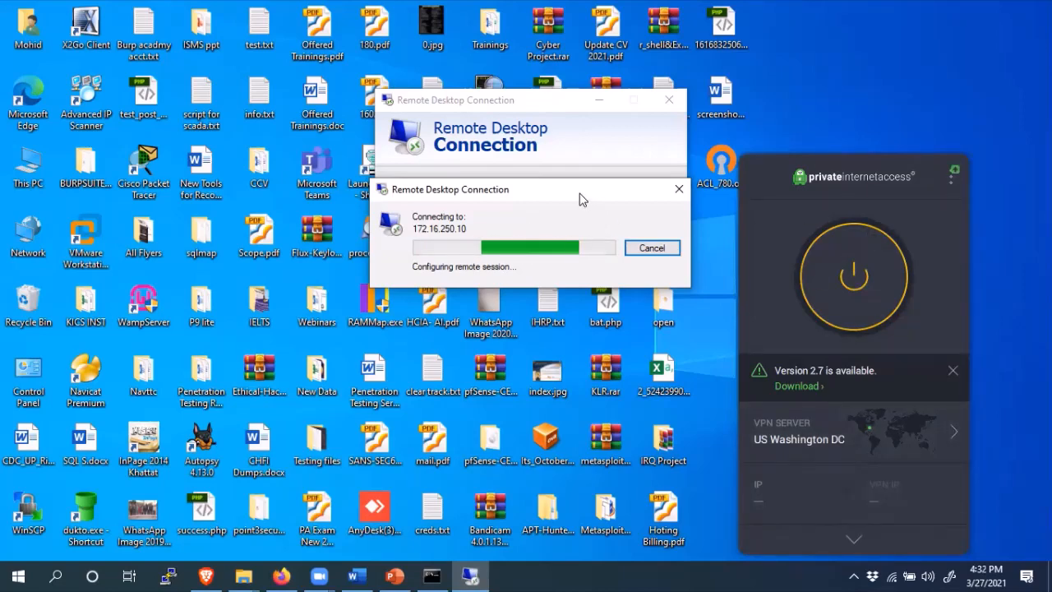
{"action": "left_click_drag", "start_coordinate": [578, 200], "coordinate": [430, 330]}
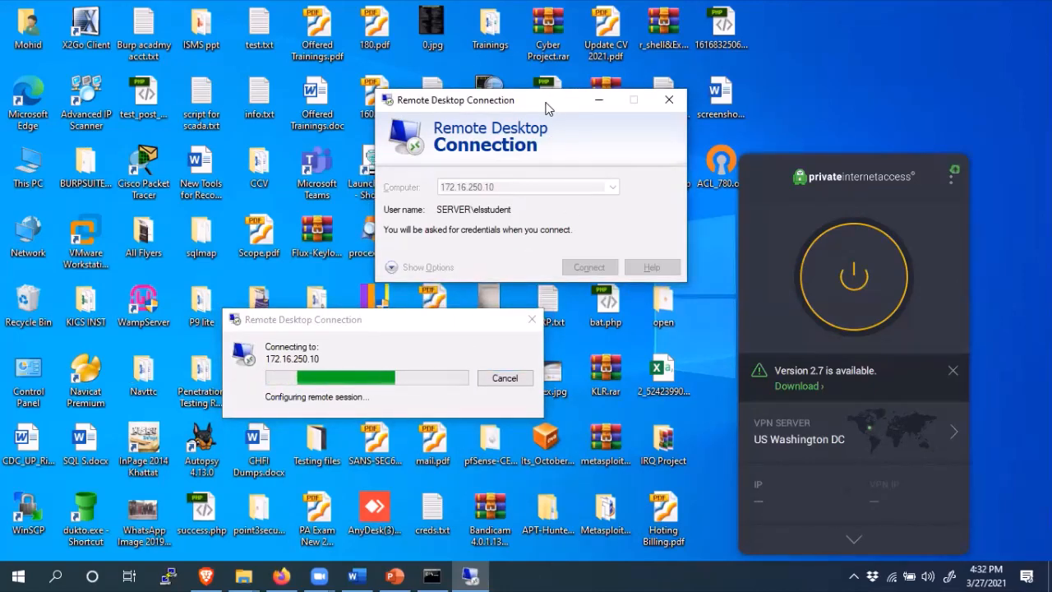
{"action": "left_click_drag", "start_coordinate": [548, 107], "coordinate": [424, 110]}
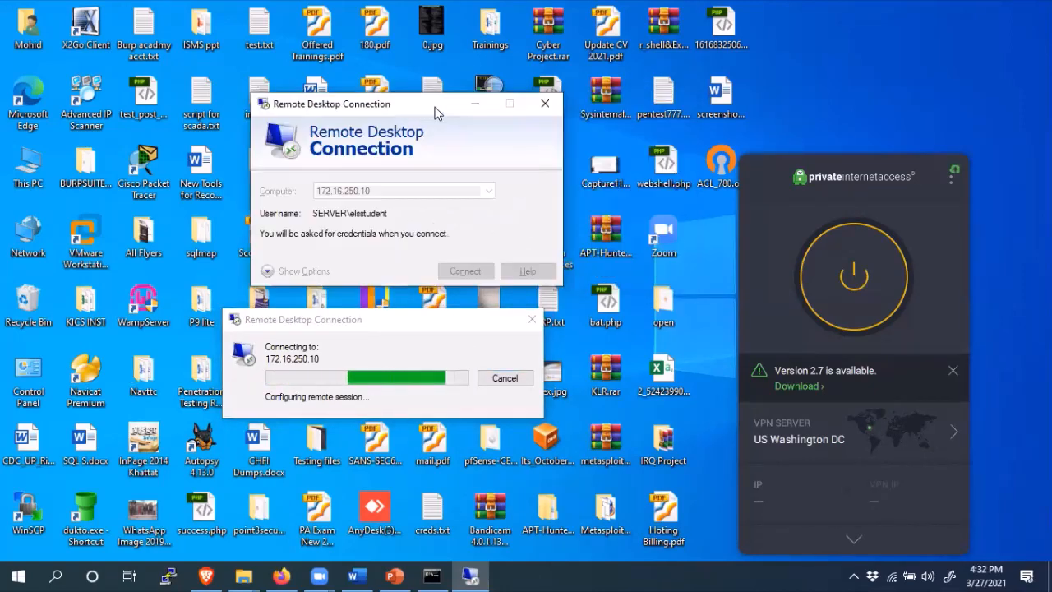
- Try connecting the ACL_780 VPN profile, then disconnect it and dismiss the connection error
{"action": "left_click", "coordinate": [853, 577]}
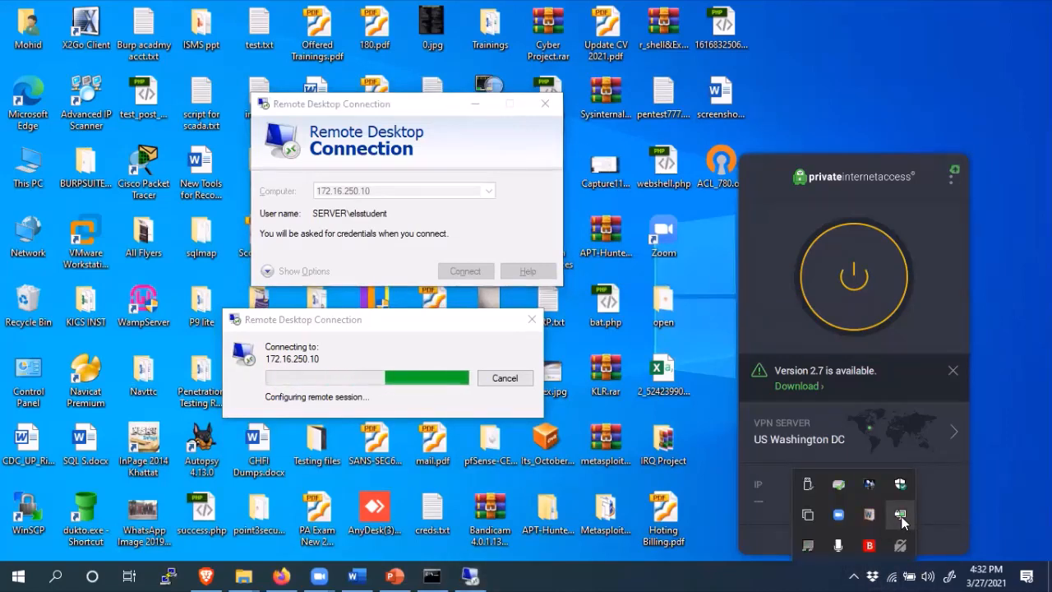
{"action": "right_click", "coordinate": [901, 520]}
{"action": "mouse_move", "coordinate": [838, 384]}
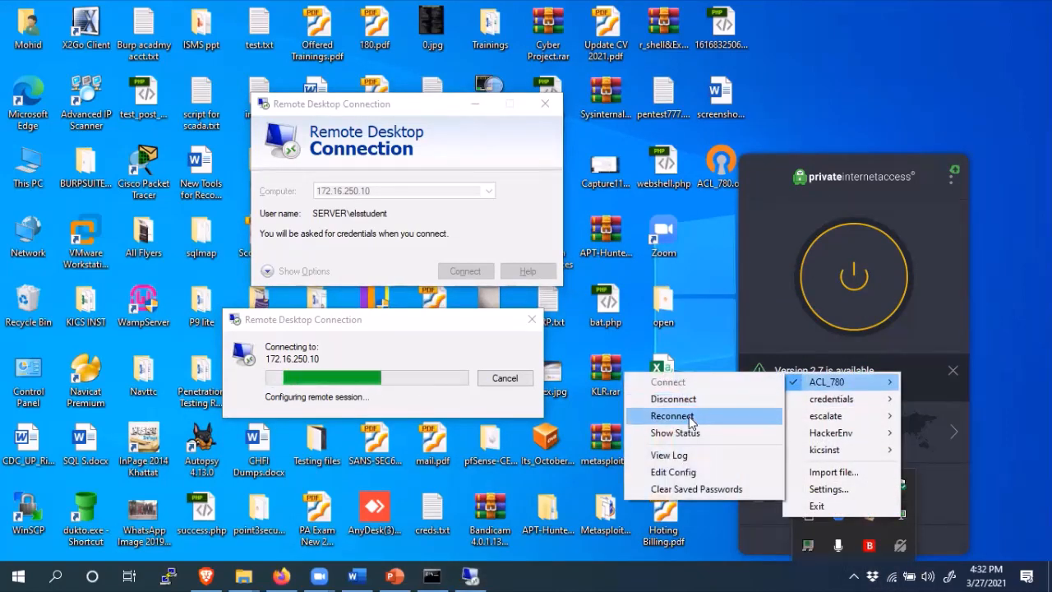
{"action": "left_click", "coordinate": [690, 415]}
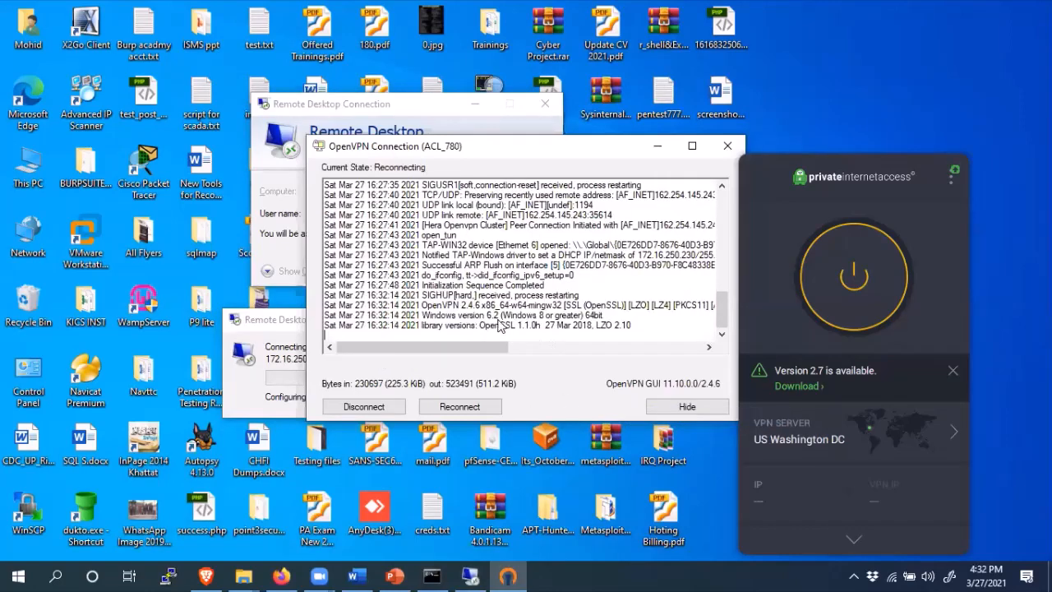
{"action": "left_click", "coordinate": [488, 309]}
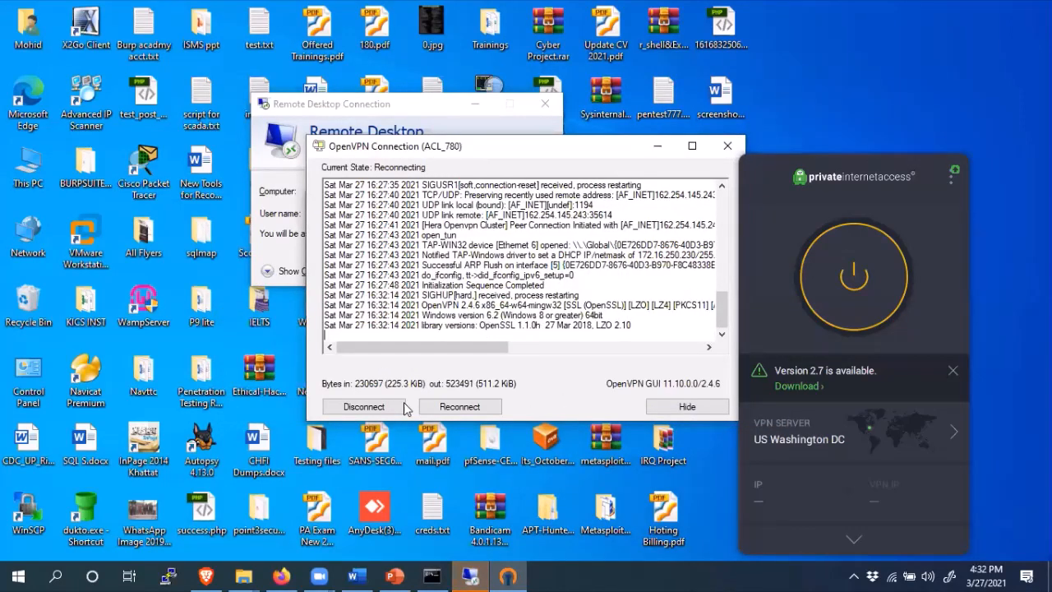
{"action": "left_click", "coordinate": [450, 413]}
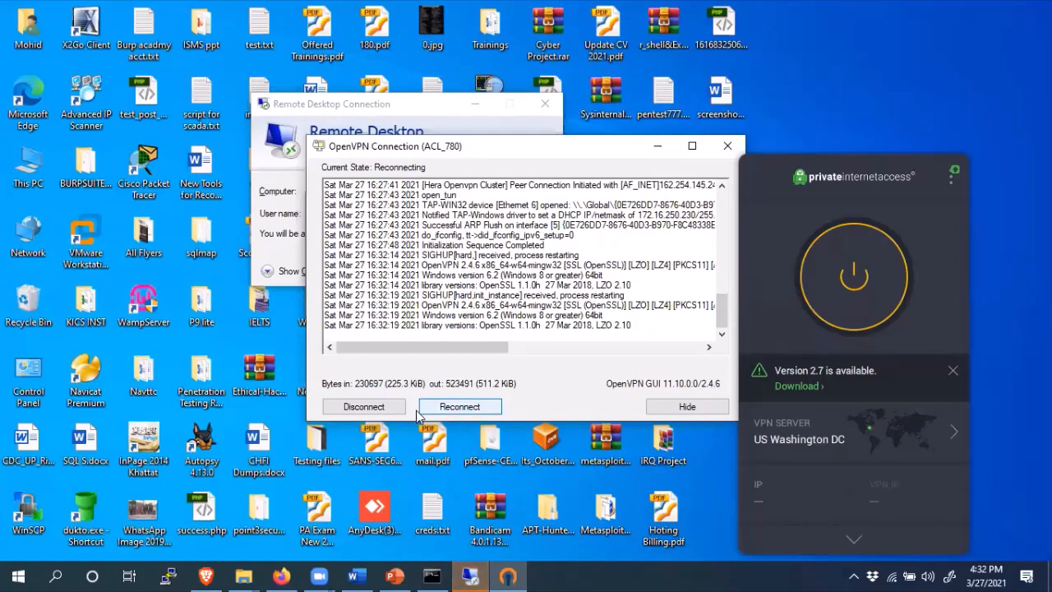
{"action": "left_click", "coordinate": [364, 407]}
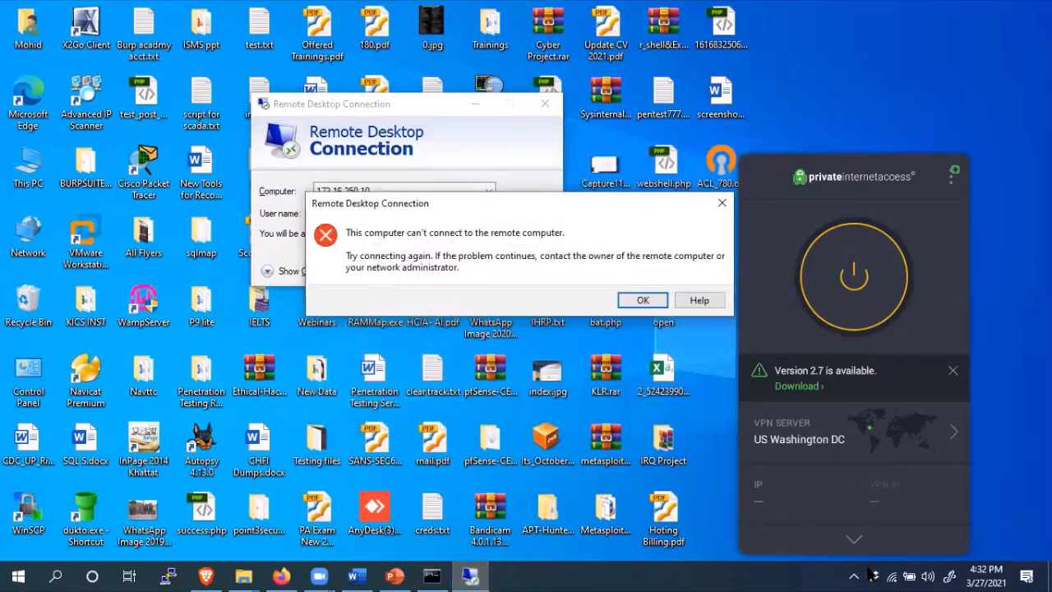
{"action": "left_click", "coordinate": [658, 301]}
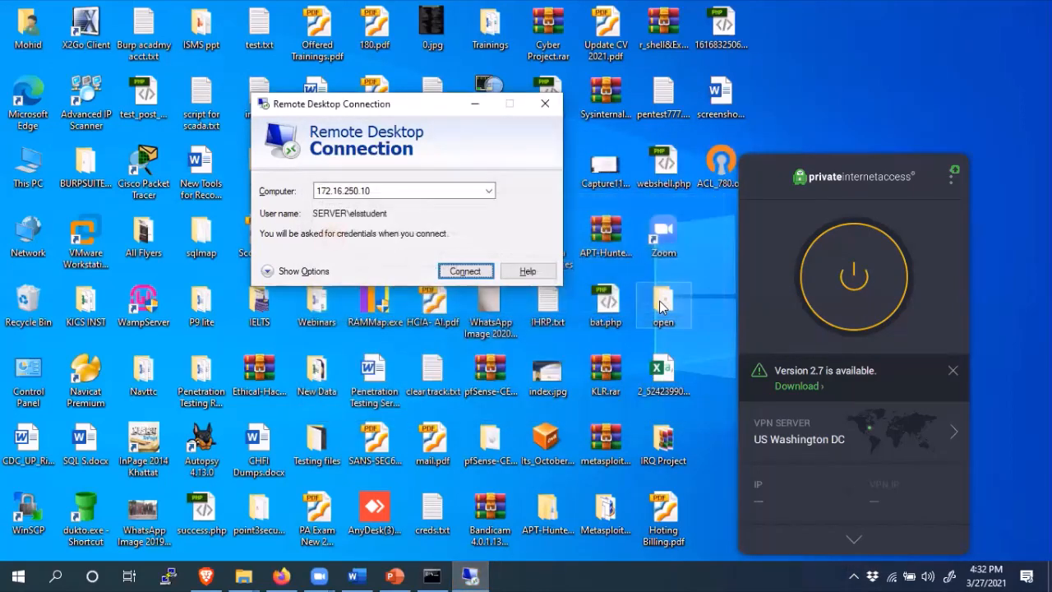
- Connect the ACL_780 VPN profile again, confirm its login, and start connecting to 172.16.250.10
{"action": "left_click", "coordinate": [855, 575]}
{"action": "right_click", "coordinate": [869, 483]}
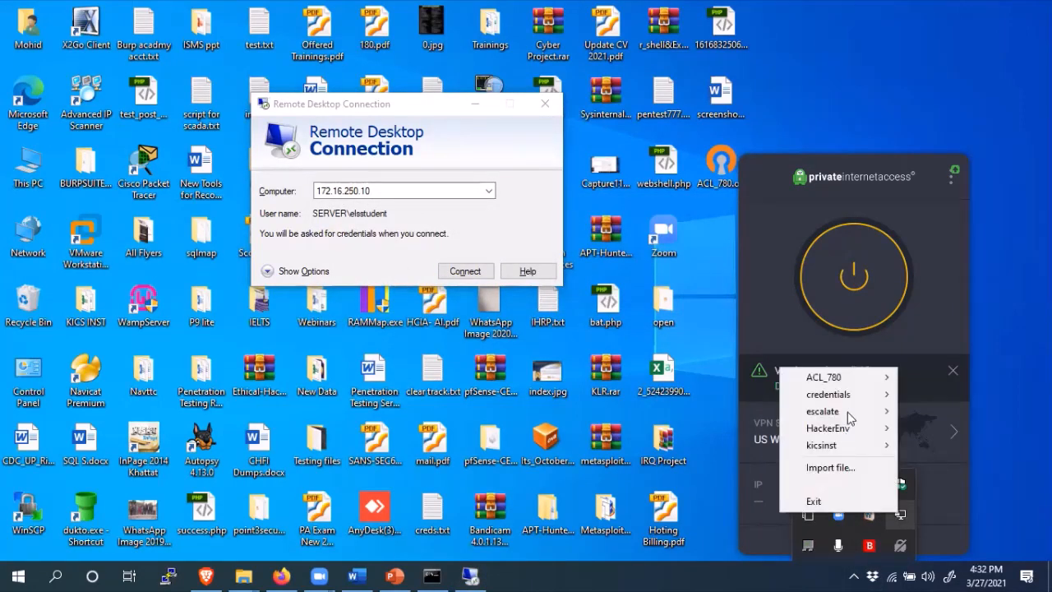
{"action": "mouse_move", "coordinate": [850, 382]}
{"action": "left_click", "coordinate": [670, 377]}
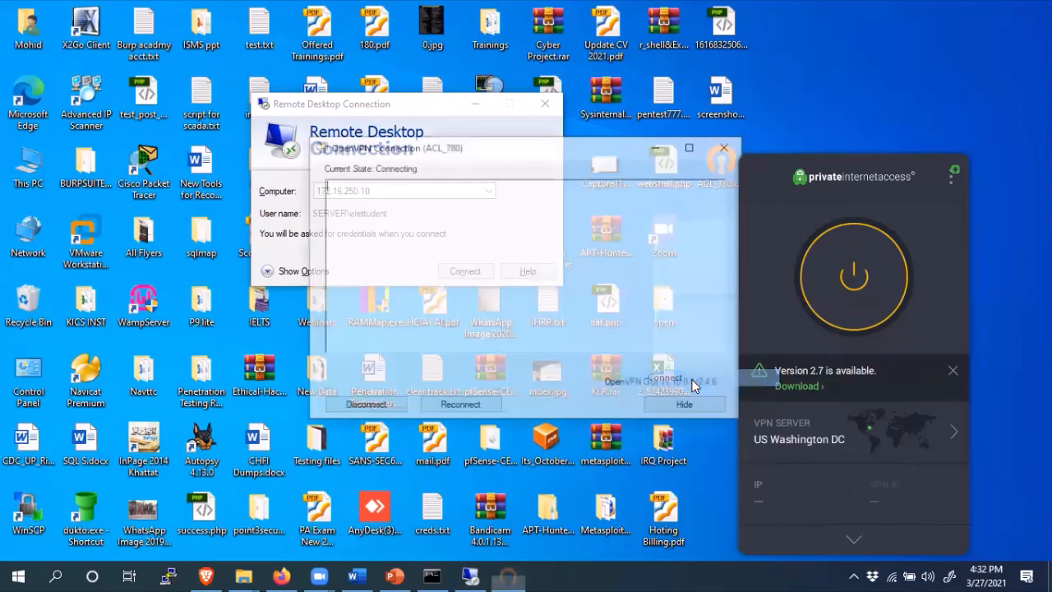
{"action": "left_click", "coordinate": [508, 312]}
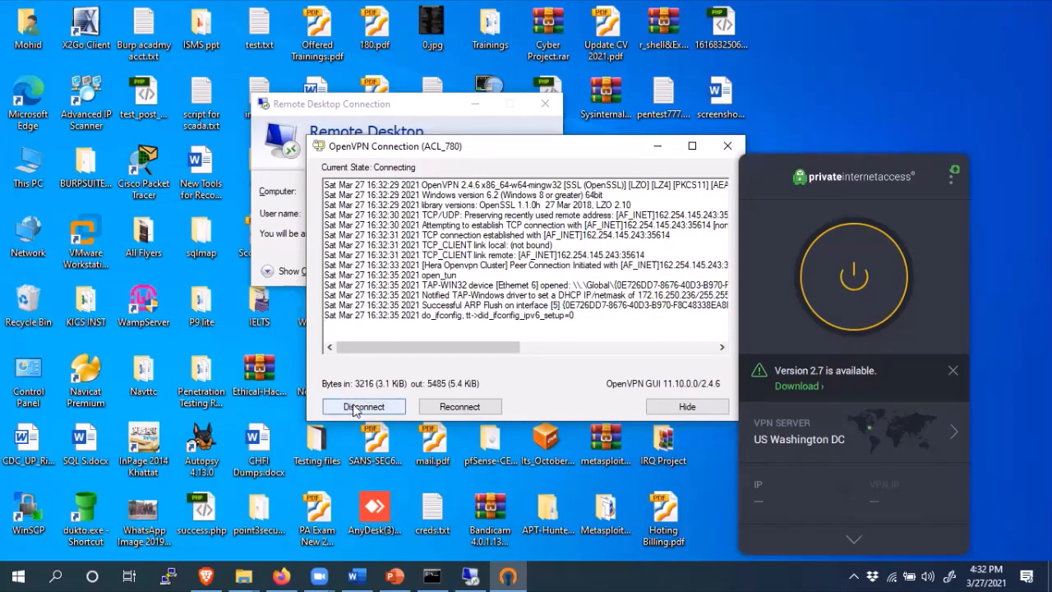
{"action": "left_click", "coordinate": [271, 243]}
{"action": "left_click", "coordinate": [475, 275]}
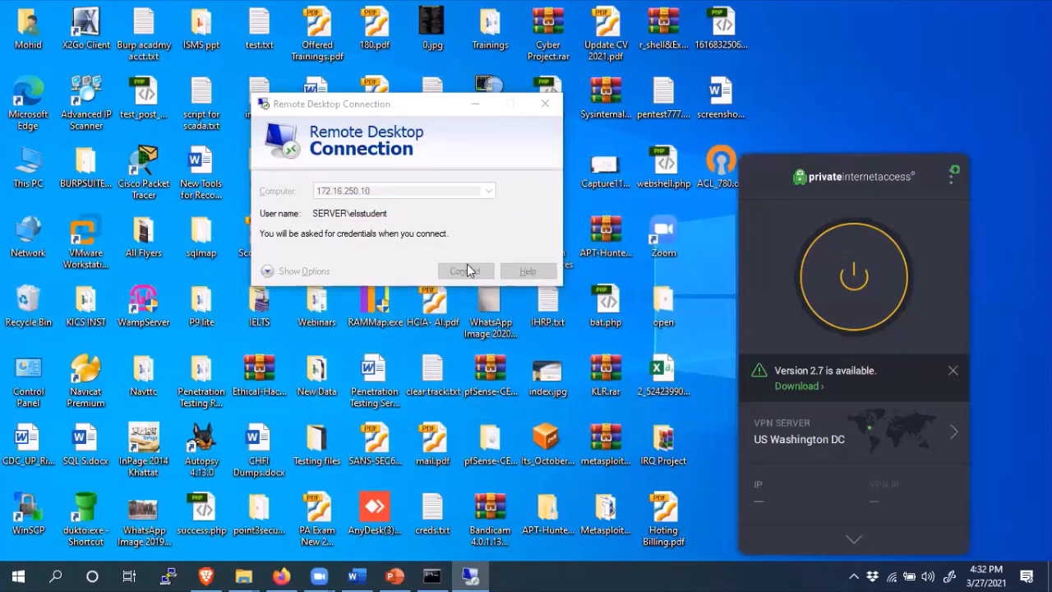
- Enter the remote account password and accept the certificate warning for 172.16.250.10
{"action": "type", "text": "•••••"}
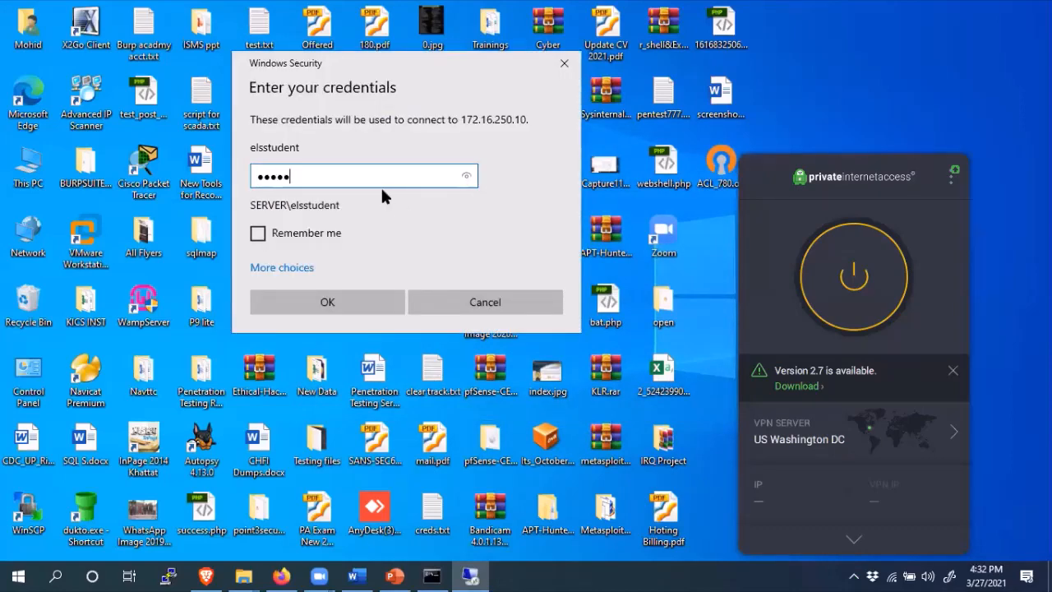
{"action": "type", "text": "•"}
{"action": "key", "text": "BackSpace"}
{"action": "type", "text": "••••••"}
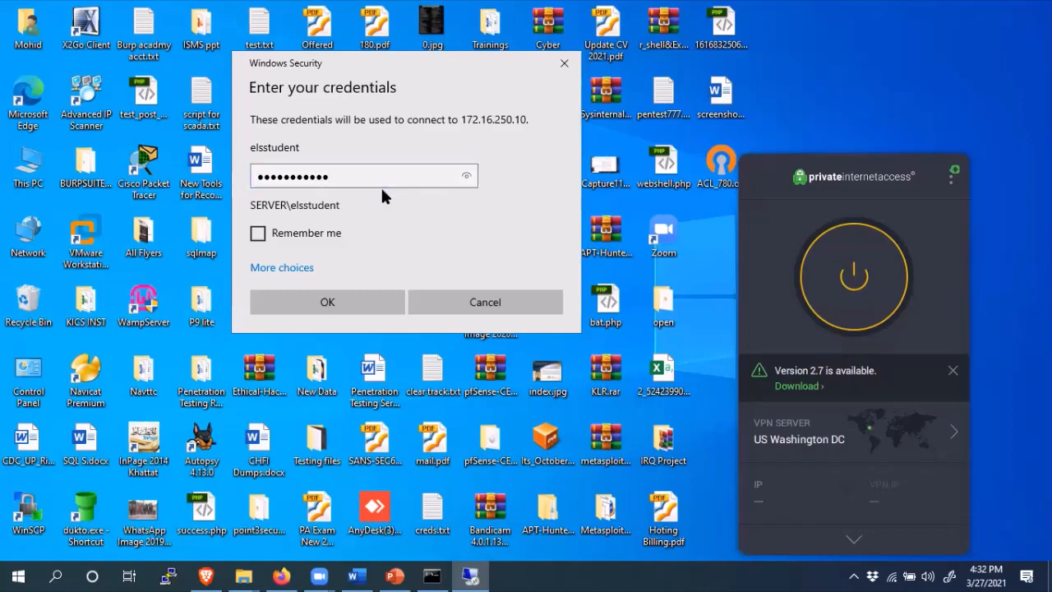
{"action": "key", "text": "Return"}
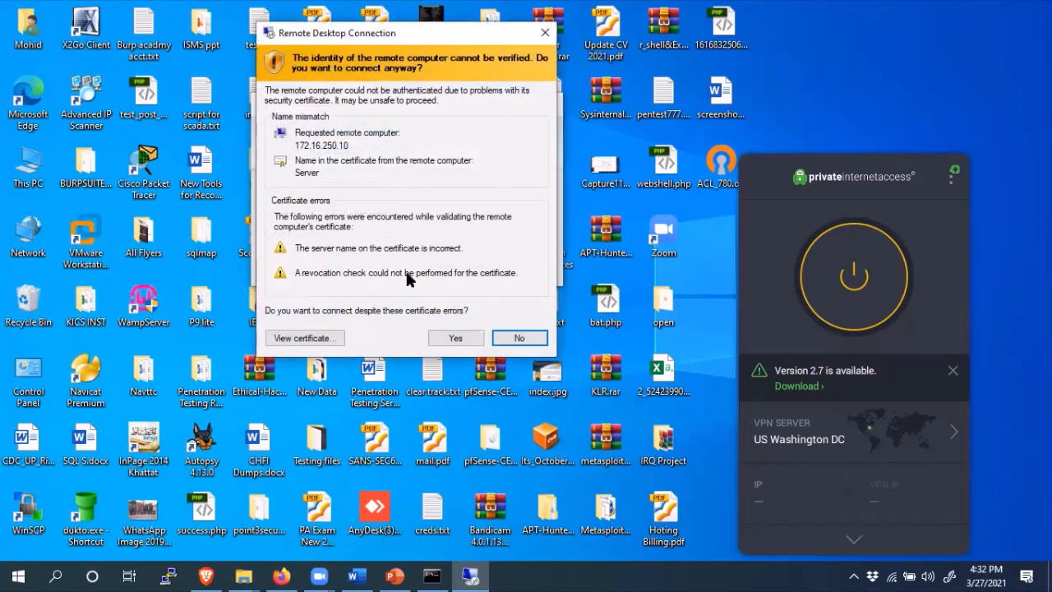
{"action": "left_click", "coordinate": [456, 339]}
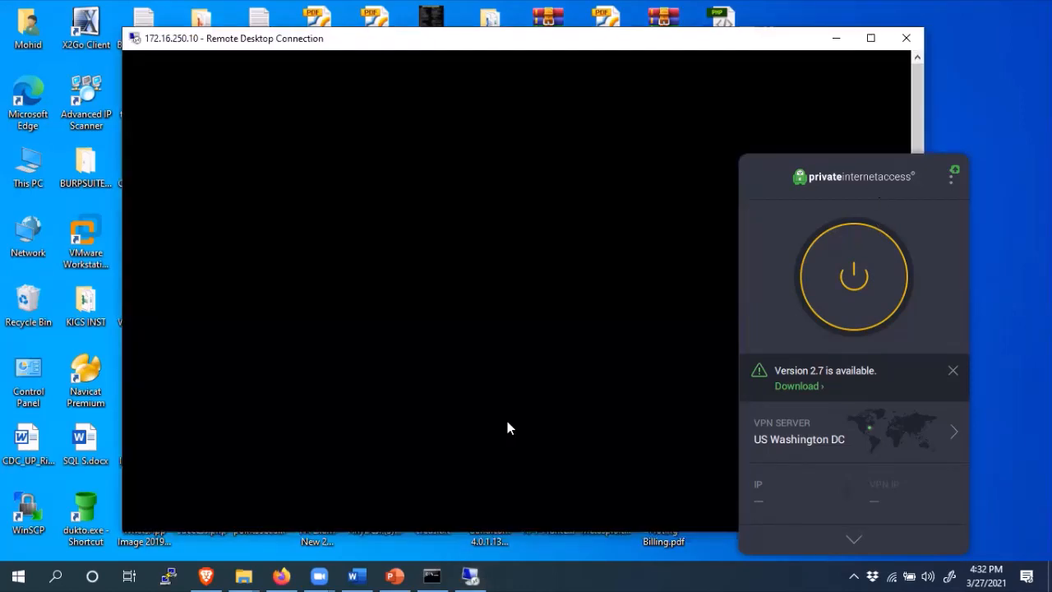
- Move the remote desktop window down and left, then switch to the Firefox labs page
{"action": "left_click", "coordinate": [868, 174]}
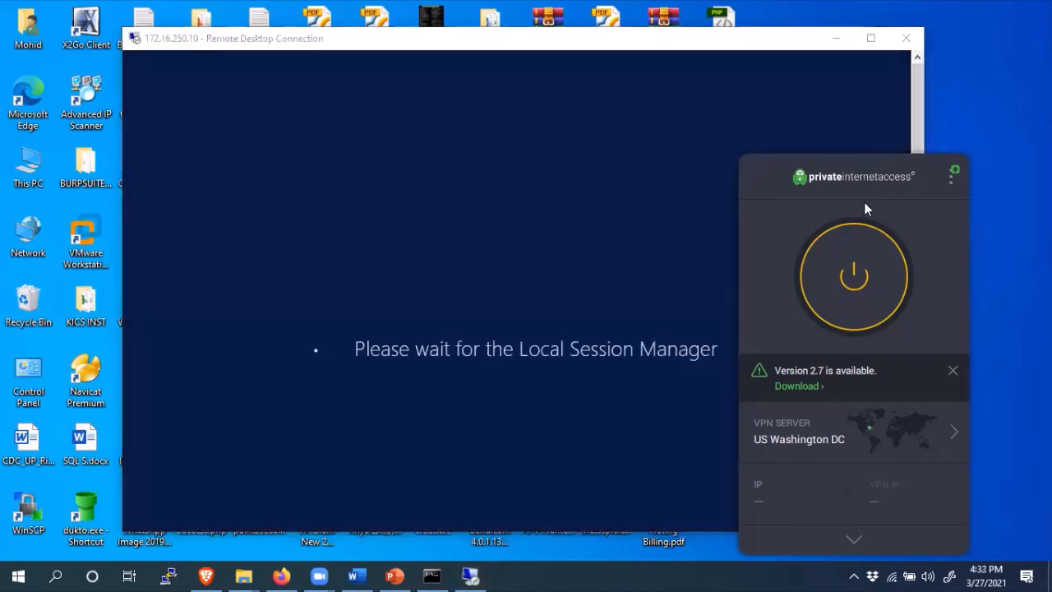
{"action": "left_click", "coordinate": [546, 226]}
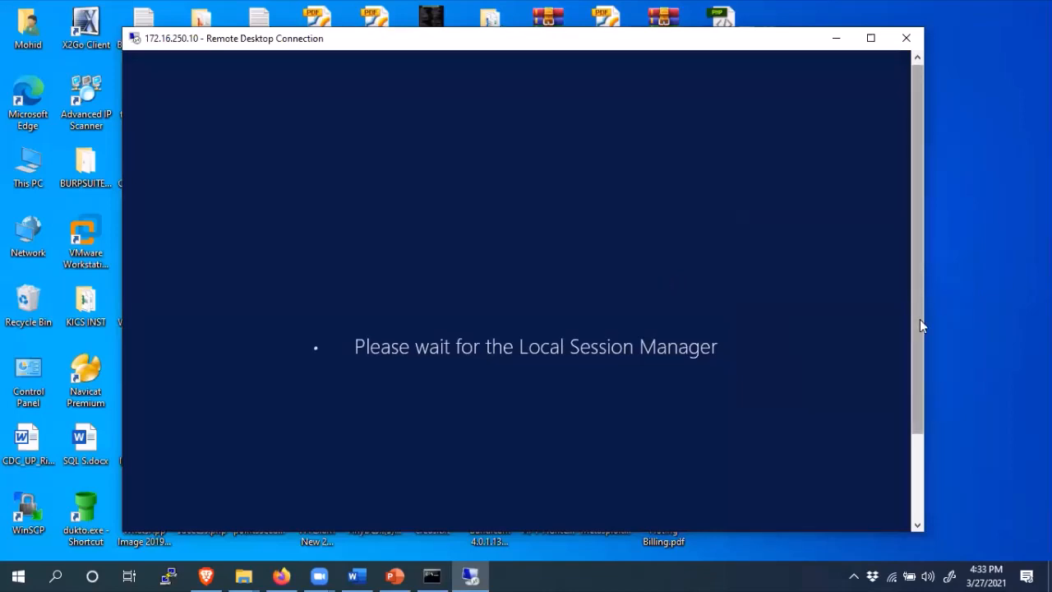
{"action": "left_click_drag", "start_coordinate": [920, 326], "coordinate": [909, 244]}
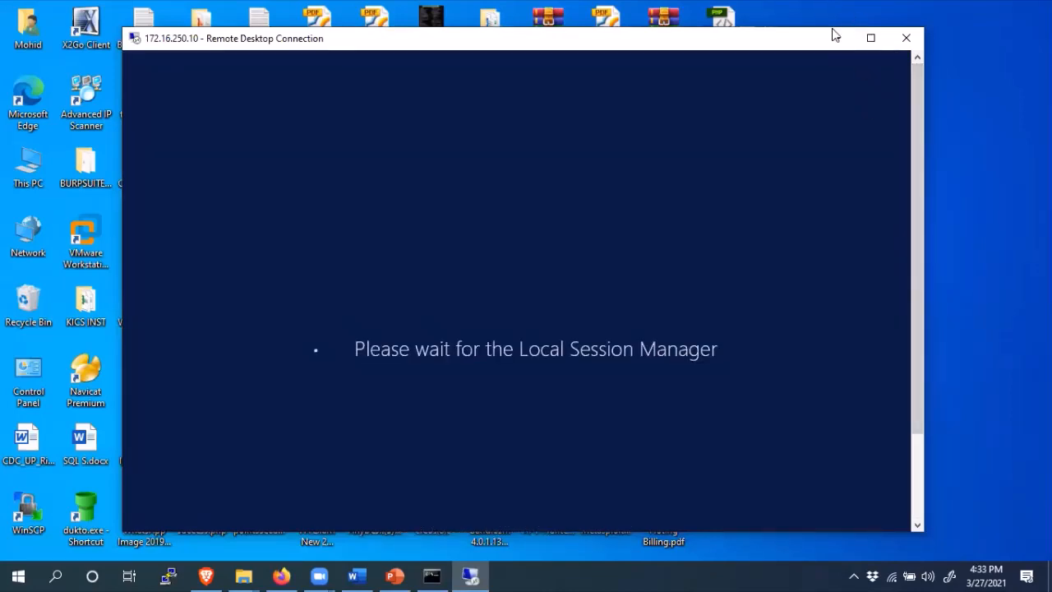
{"action": "left_click_drag", "start_coordinate": [805, 46], "coordinate": [795, 63]}
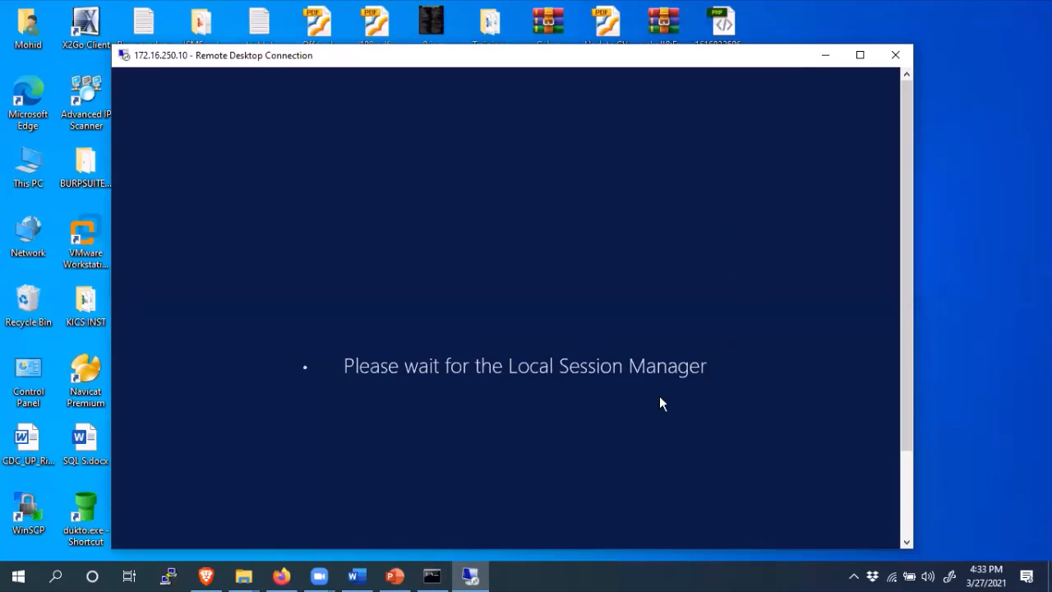
{"action": "scroll", "coordinate": [906, 224], "scroll_direction": "down", "scroll_amount": 3}
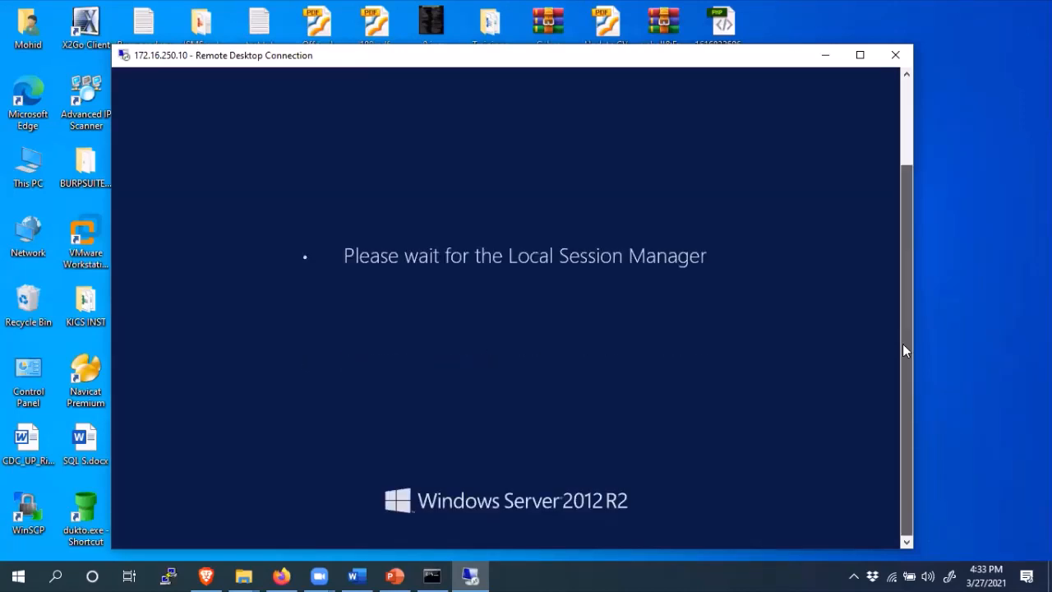
{"action": "scroll", "coordinate": [904, 286], "scroll_direction": "up", "scroll_amount": 3}
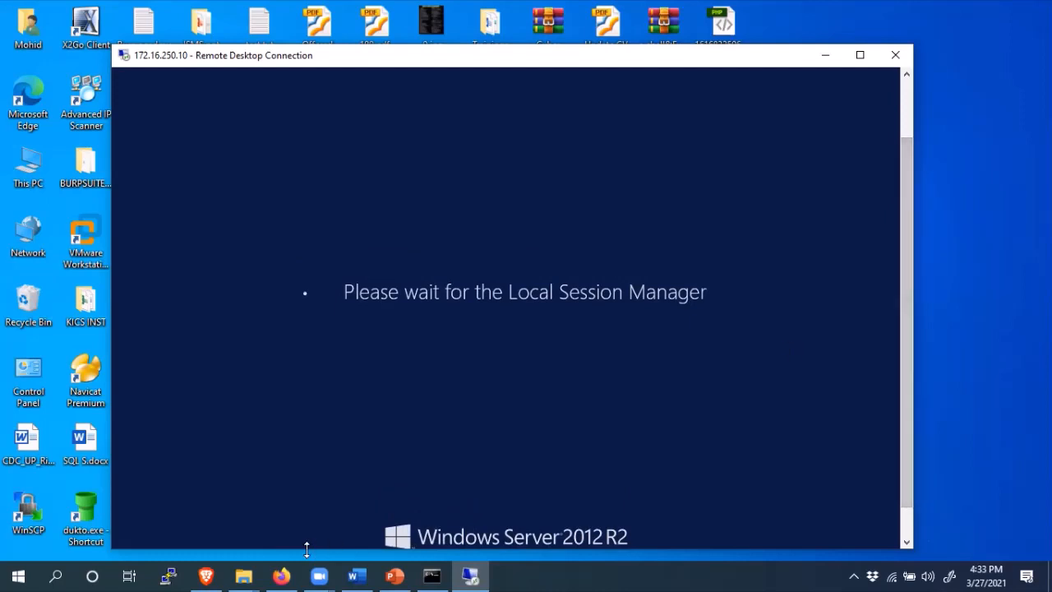
{"action": "mouse_move", "coordinate": [284, 576]}
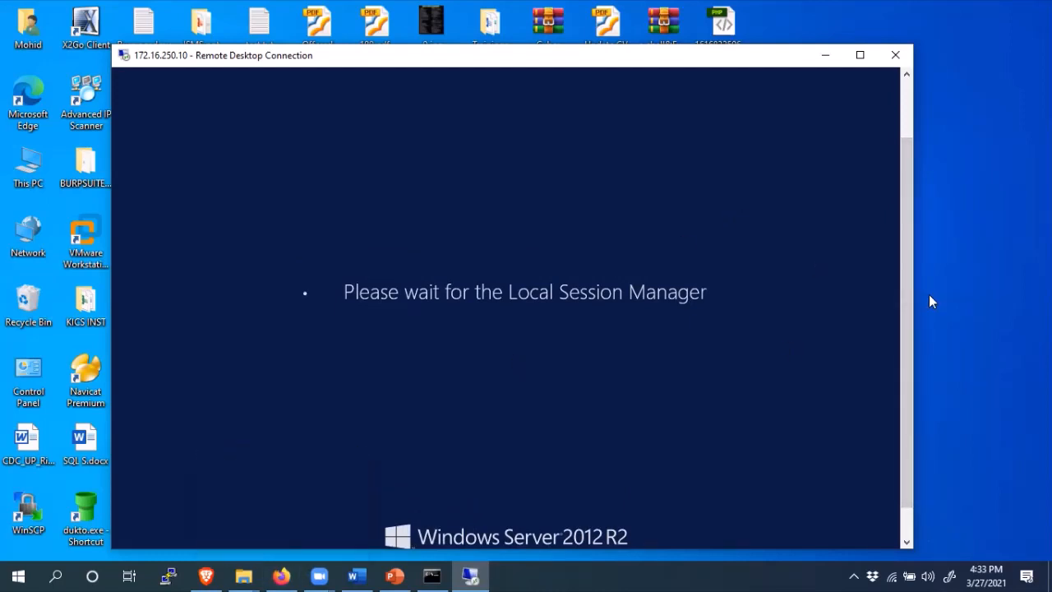
{"action": "scroll", "coordinate": [905, 293], "scroll_direction": "up", "scroll_amount": 3}
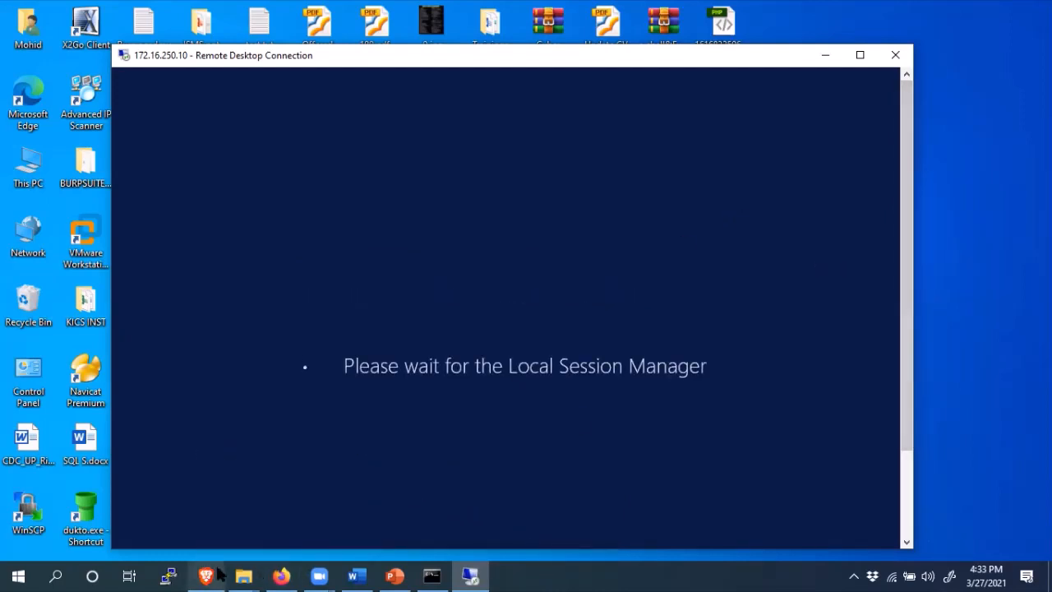
{"action": "left_click", "coordinate": [280, 575]}
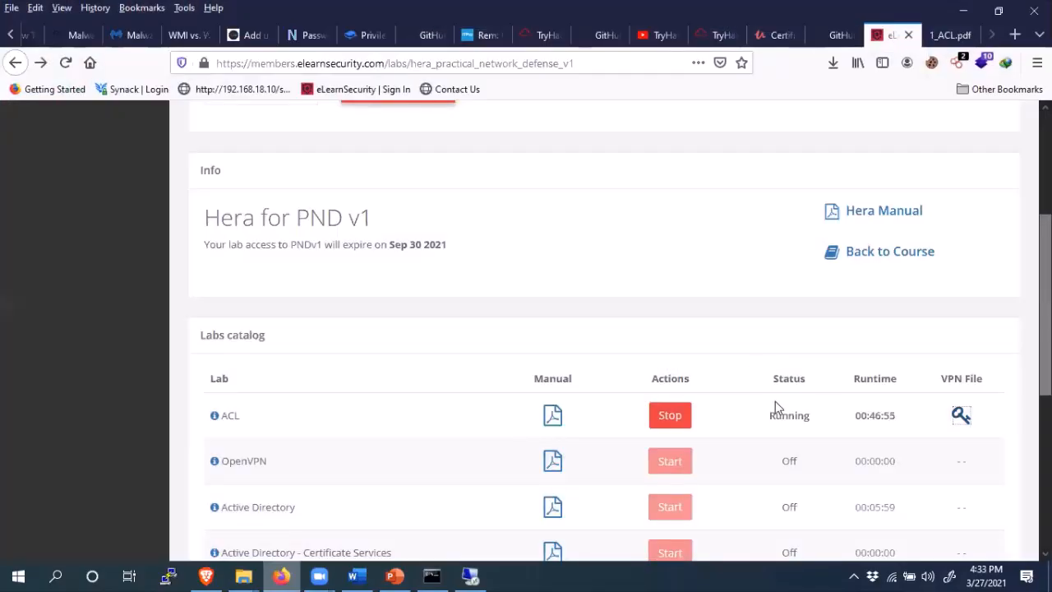
- Stop the ACL lab, dismiss the session-ended RDP error, hide the RDC dialog, and cancel the ACL_780 login
{"action": "left_click", "coordinate": [671, 421]}
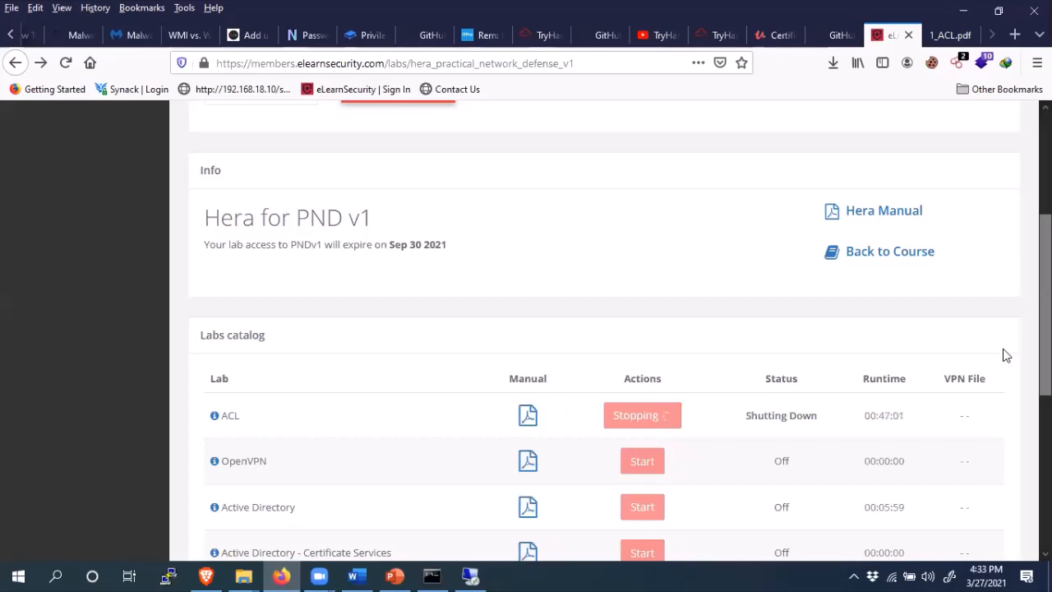
{"action": "scroll", "coordinate": [604, 328], "scroll_direction": "down", "scroll_amount": 4}
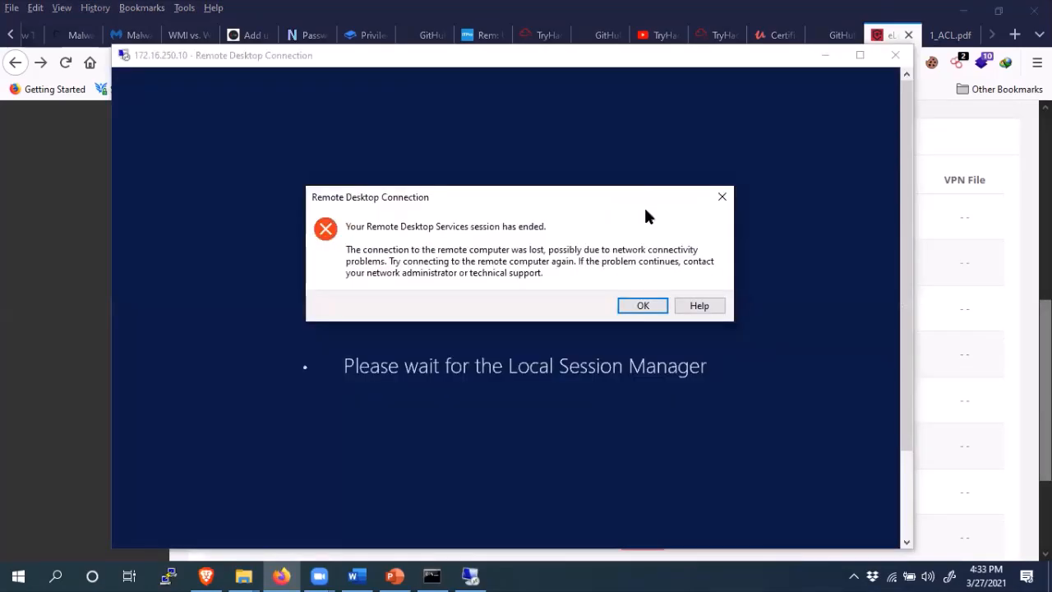
{"action": "left_click", "coordinate": [641, 304]}
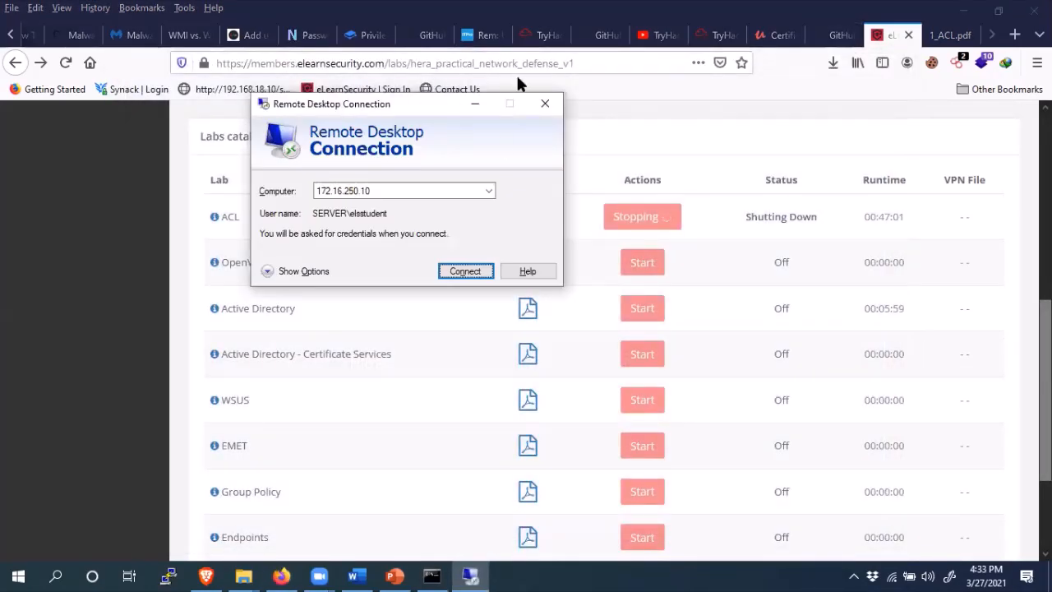
{"action": "left_click", "coordinate": [474, 107]}
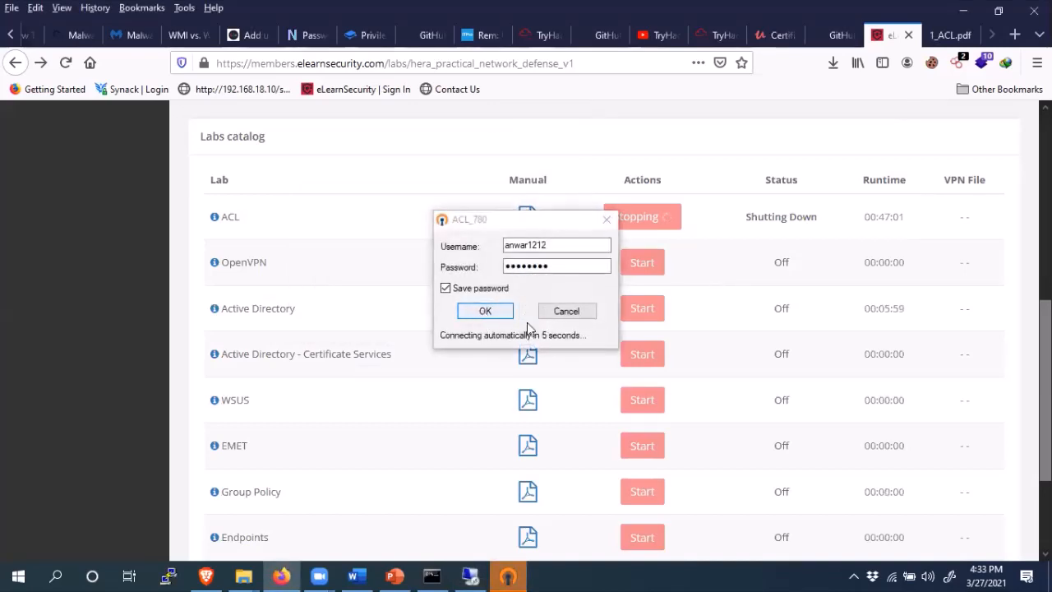
{"action": "left_click", "coordinate": [573, 316]}
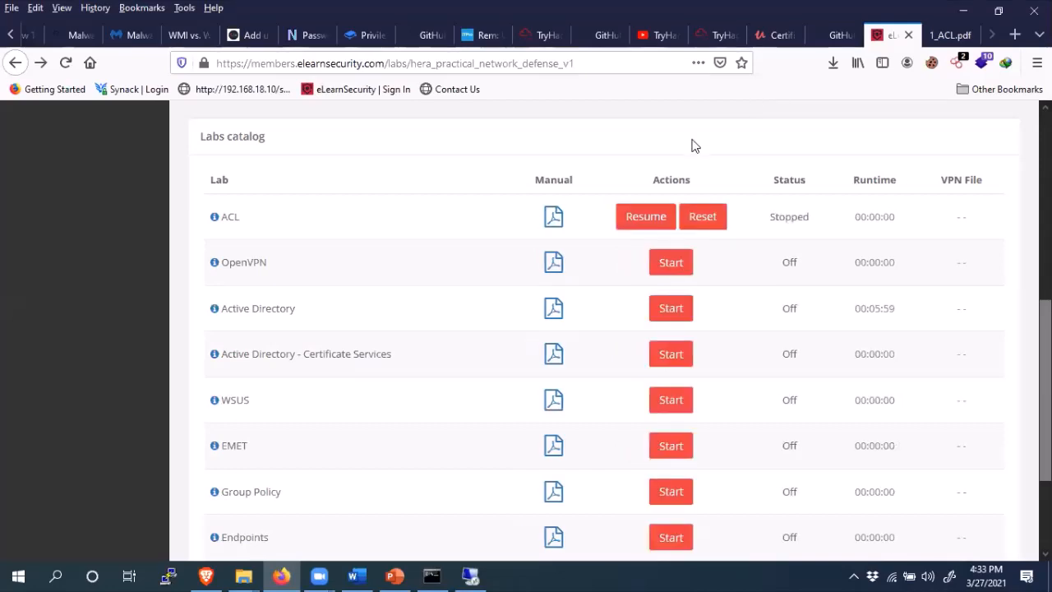
- Resume the stopped ACL lab, check the tray icons, and reload the labs page
{"action": "left_click", "coordinate": [642, 220]}
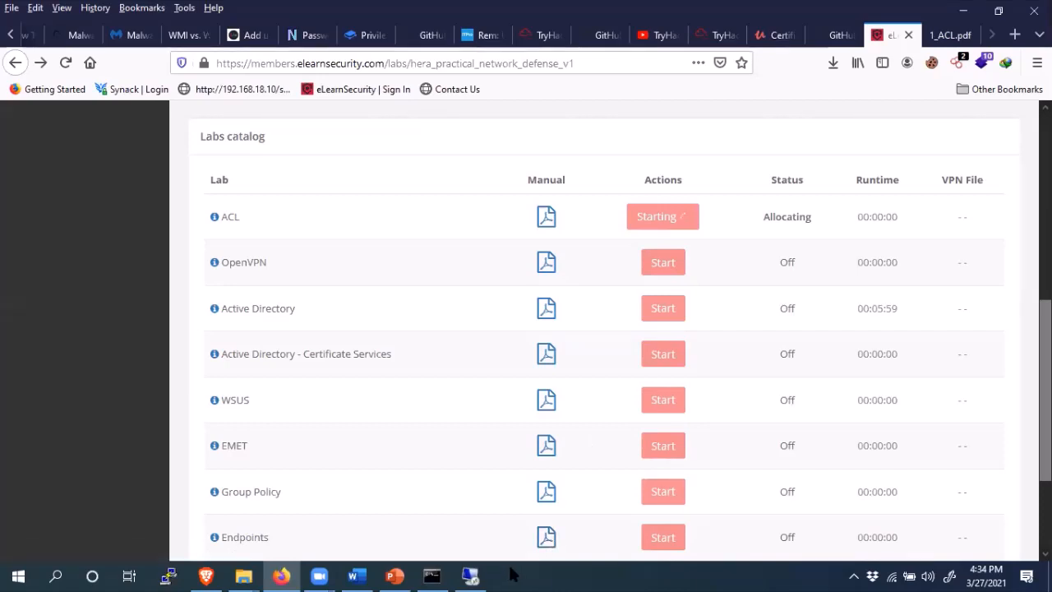
{"action": "left_click", "coordinate": [853, 576]}
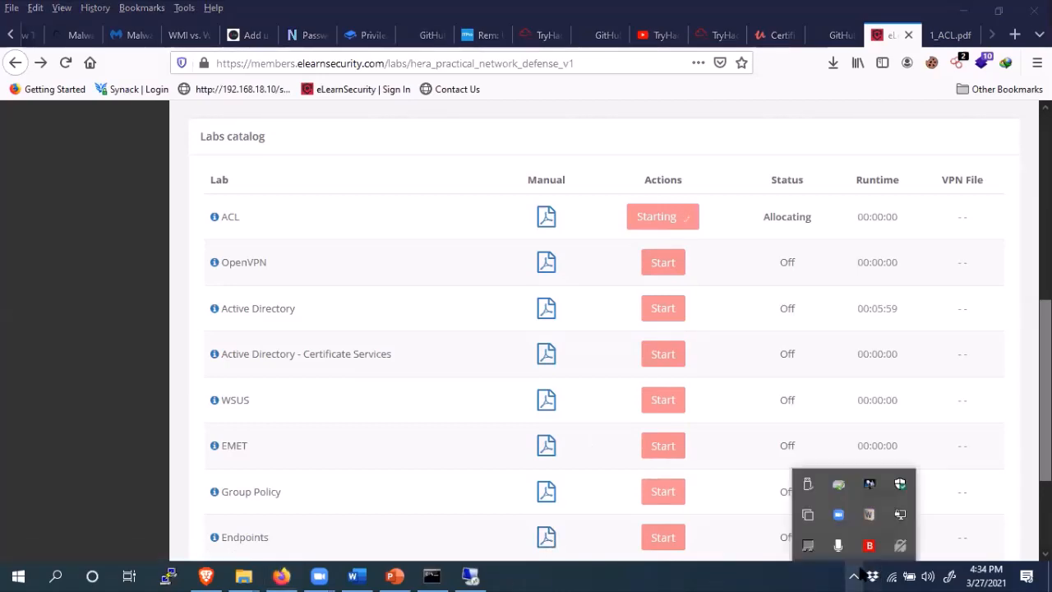
{"action": "left_click", "coordinate": [587, 122]}
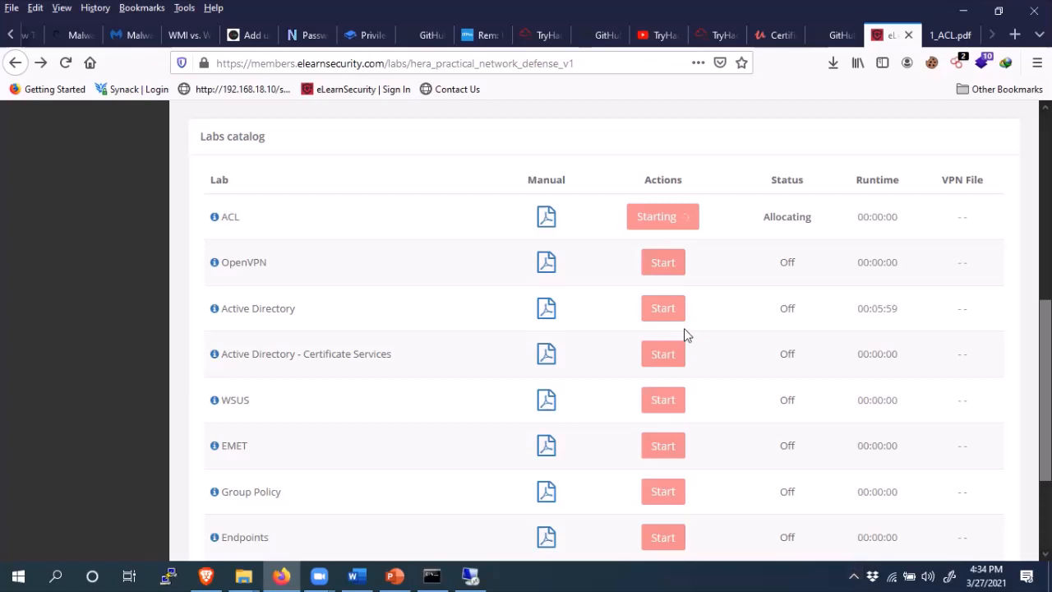
{"action": "left_click", "coordinate": [855, 574]}
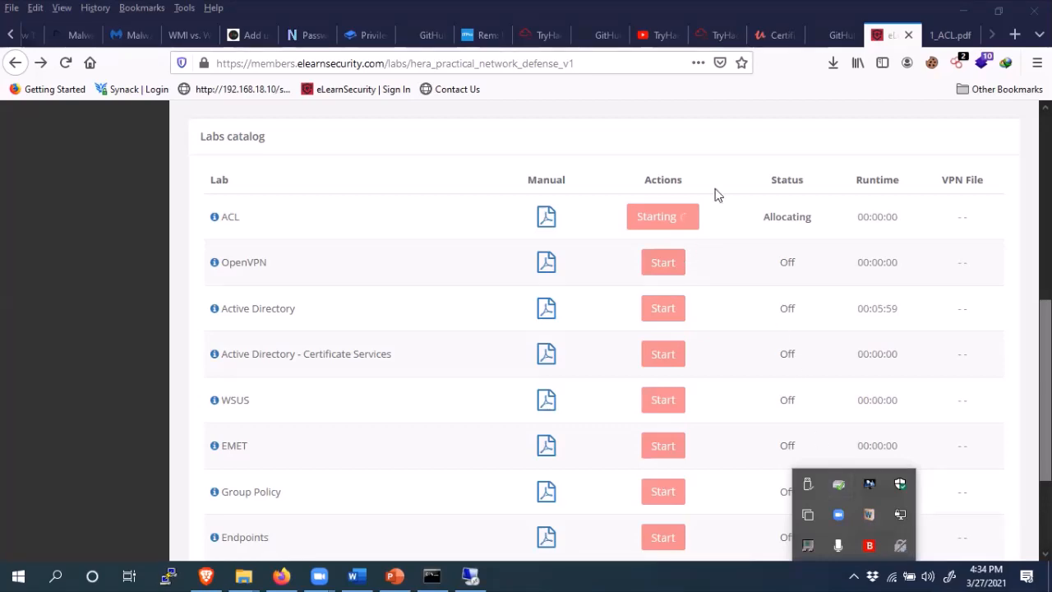
{"action": "left_click", "coordinate": [726, 158]}
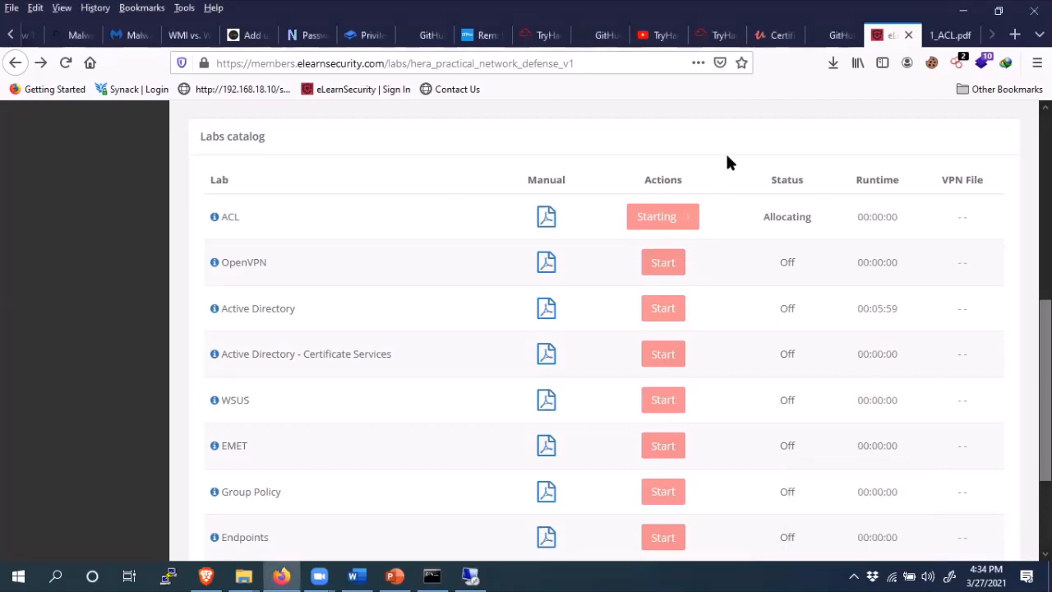
{"action": "left_click", "coordinate": [583, 73]}
{"action": "key", "text": "Return"}
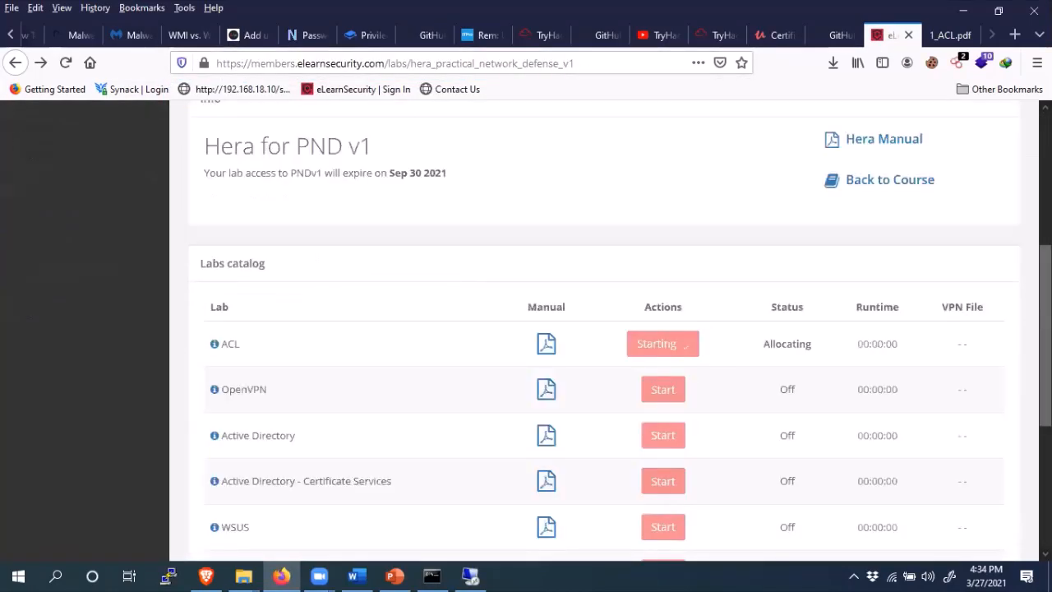
{"action": "scroll", "coordinate": [863, 358], "scroll_direction": "down", "scroll_amount": 1}
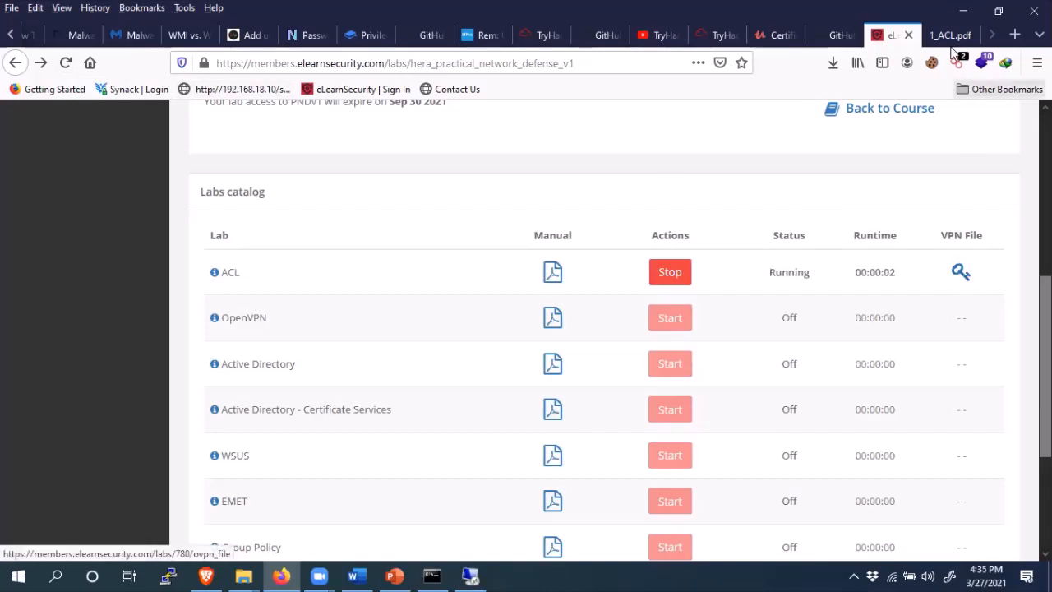
- Connect the ACL_780 VPN profile with its saved login, then bring Remote Desktop Connection forward
{"action": "key", "text": "super+d"}
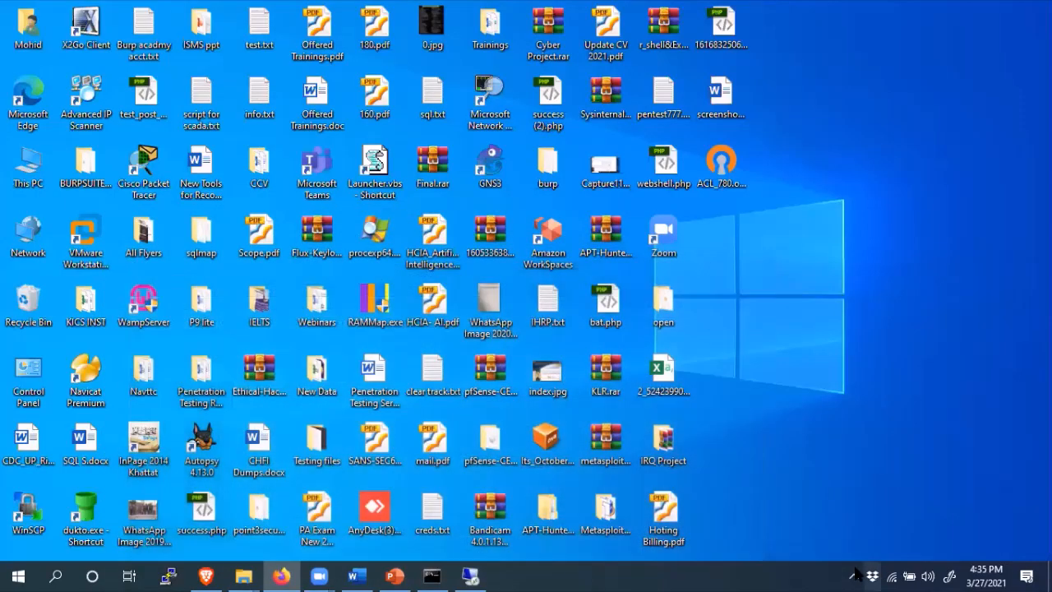
{"action": "left_click", "coordinate": [853, 576]}
{"action": "right_click", "coordinate": [901, 514]}
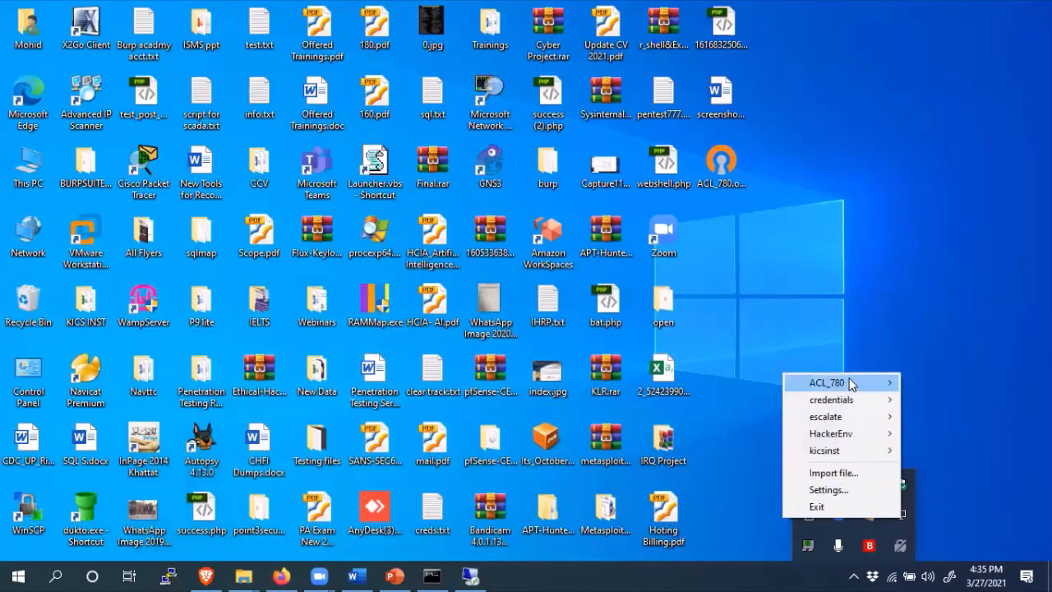
{"action": "mouse_move", "coordinate": [851, 383]}
{"action": "left_click", "coordinate": [712, 383]}
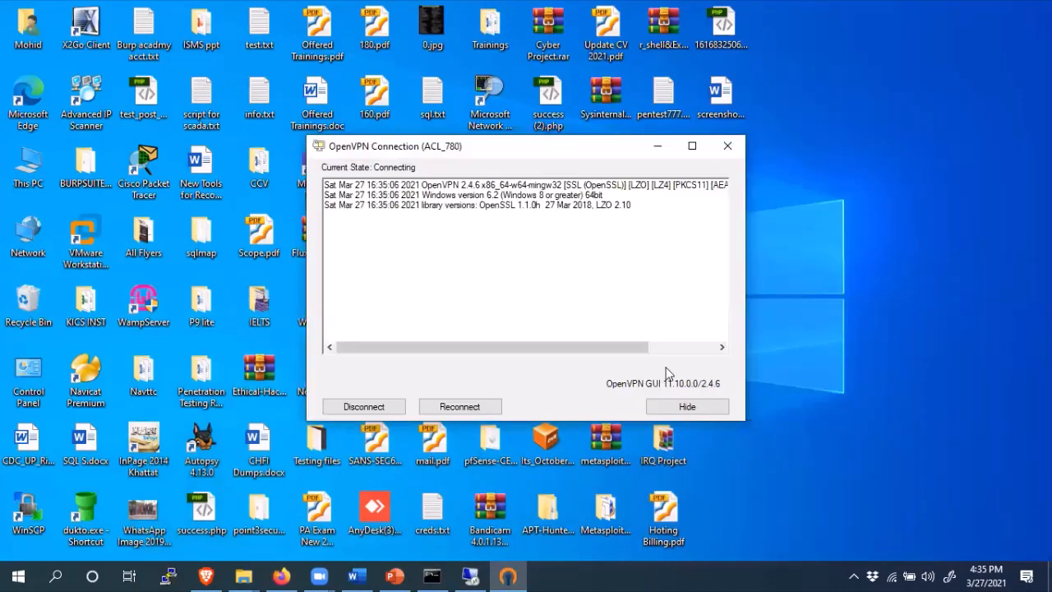
{"action": "left_click", "coordinate": [492, 311]}
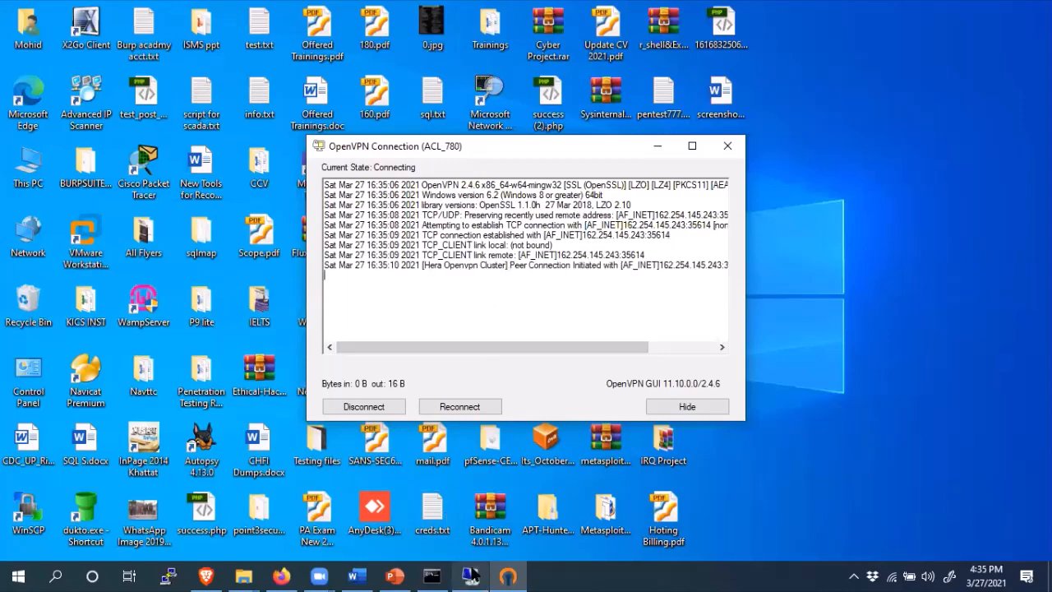
{"action": "left_click", "coordinate": [471, 575]}
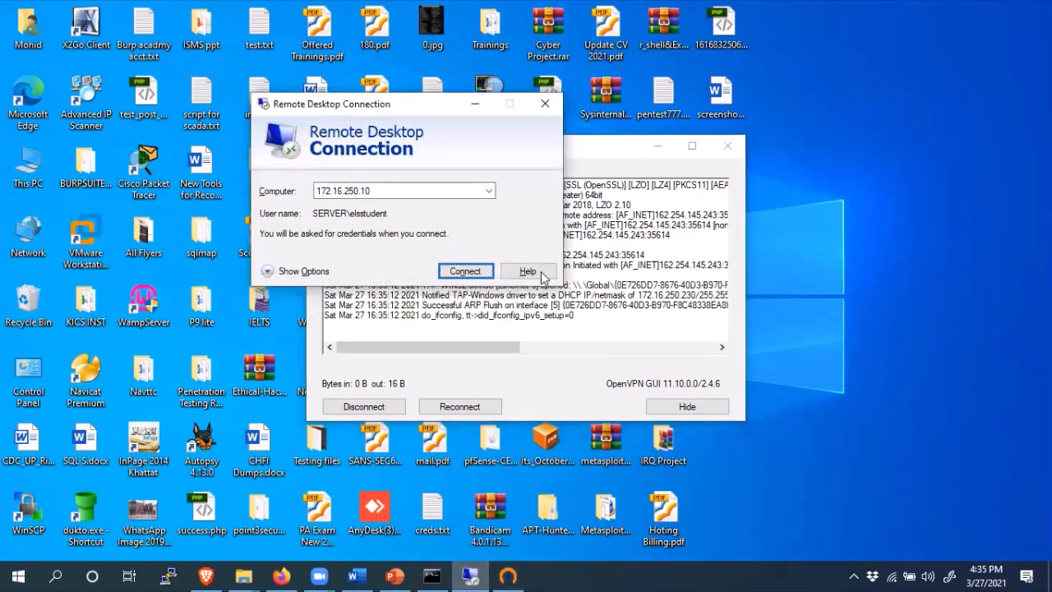
- Connect to 172.16.250.10, submit the account password, and accept the certificate warning
{"action": "left_click", "coordinate": [462, 273]}
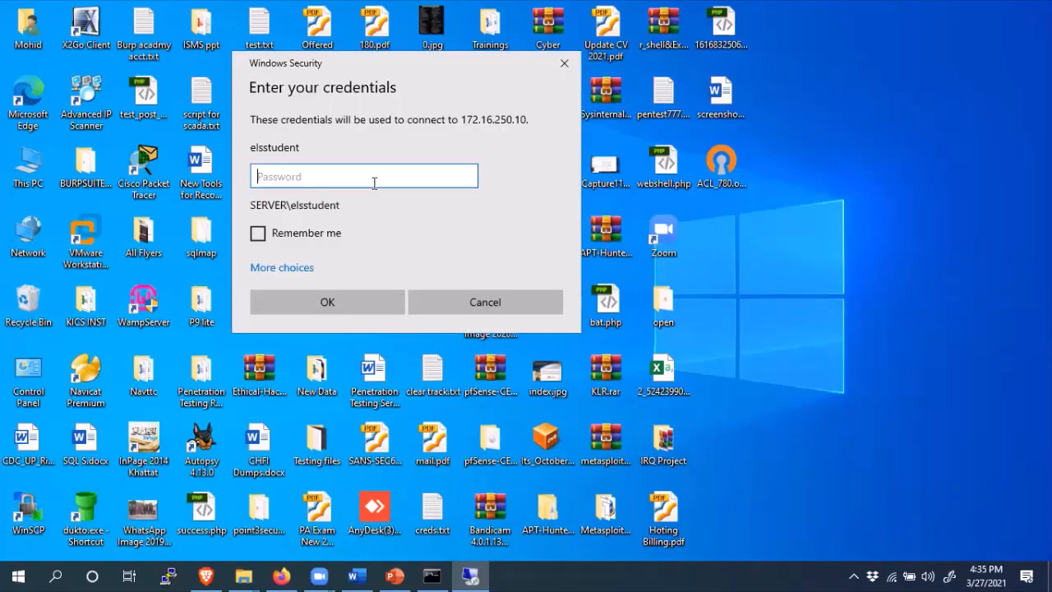
{"action": "type", "text": "****"}
{"action": "key", "text": "Return"}
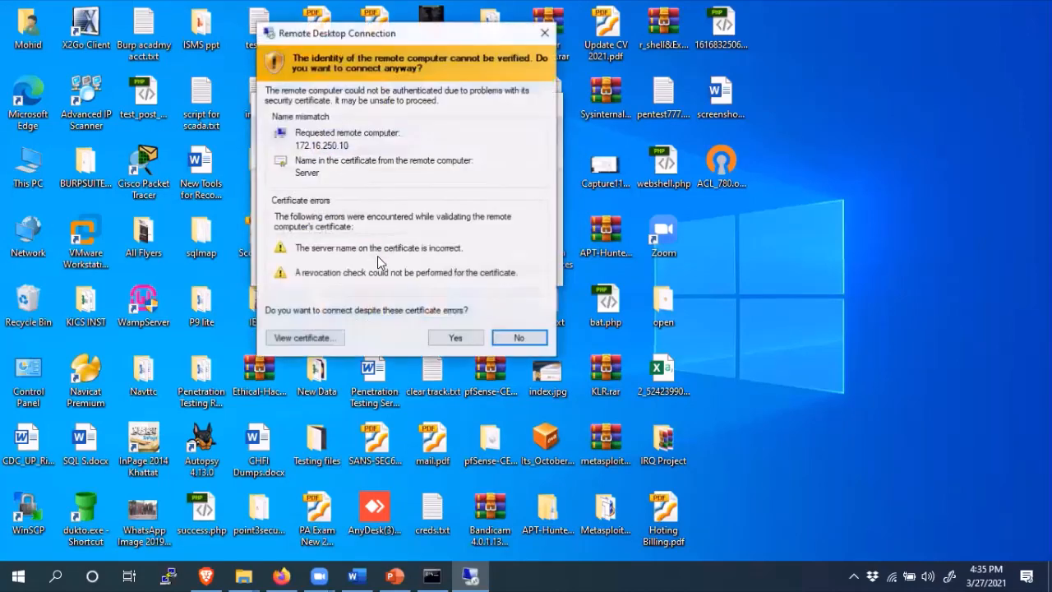
{"action": "left_click", "coordinate": [455, 338]}
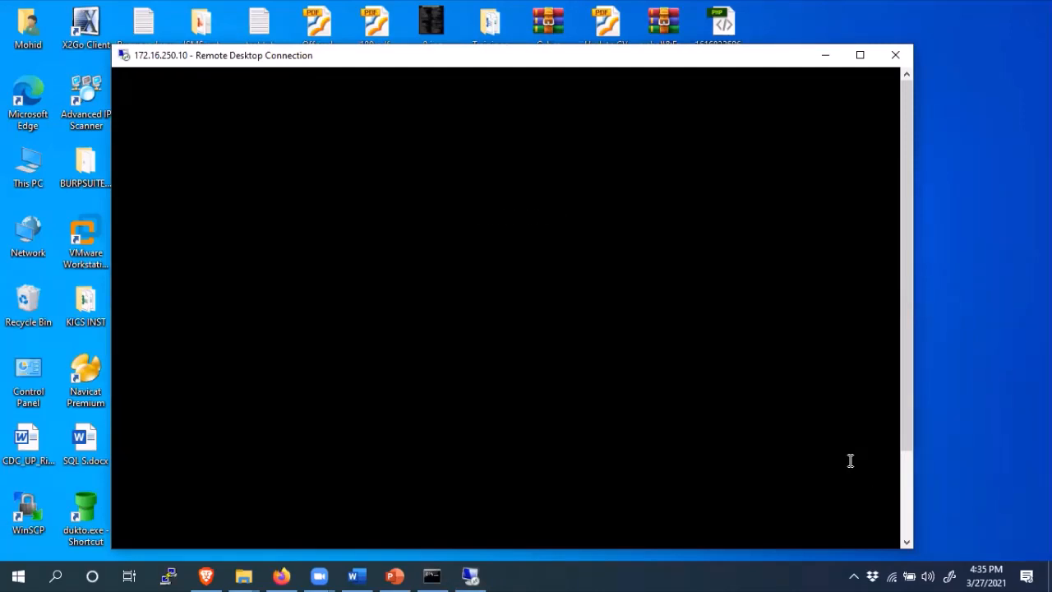
- Pick US Washington DC from the Private Internet Access region list, then return to the RDP session
{"action": "left_click_drag", "start_coordinate": [905, 372], "coordinate": [906, 339]}
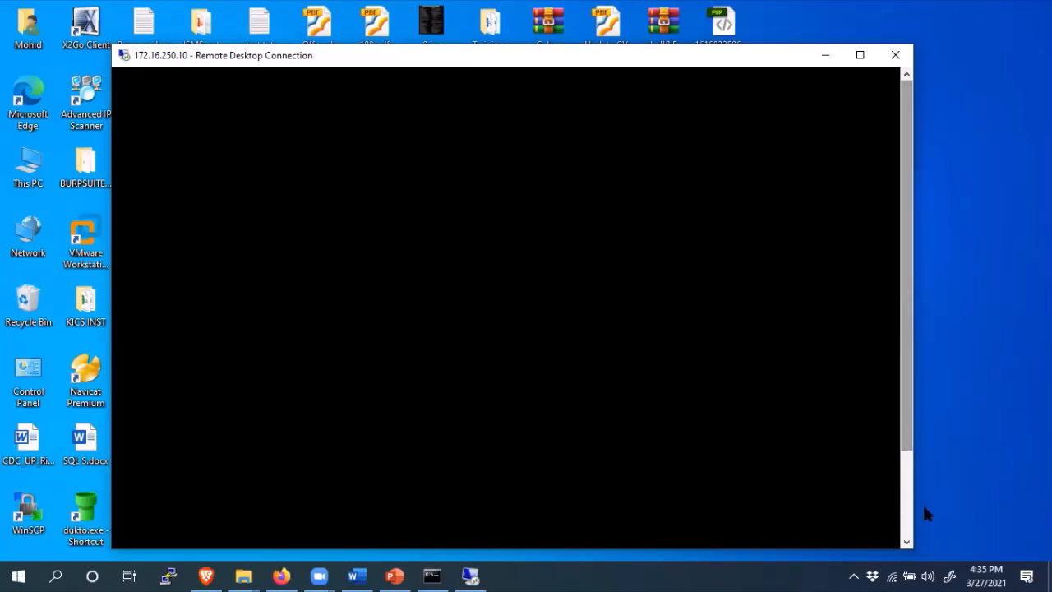
{"action": "left_click", "coordinate": [851, 575]}
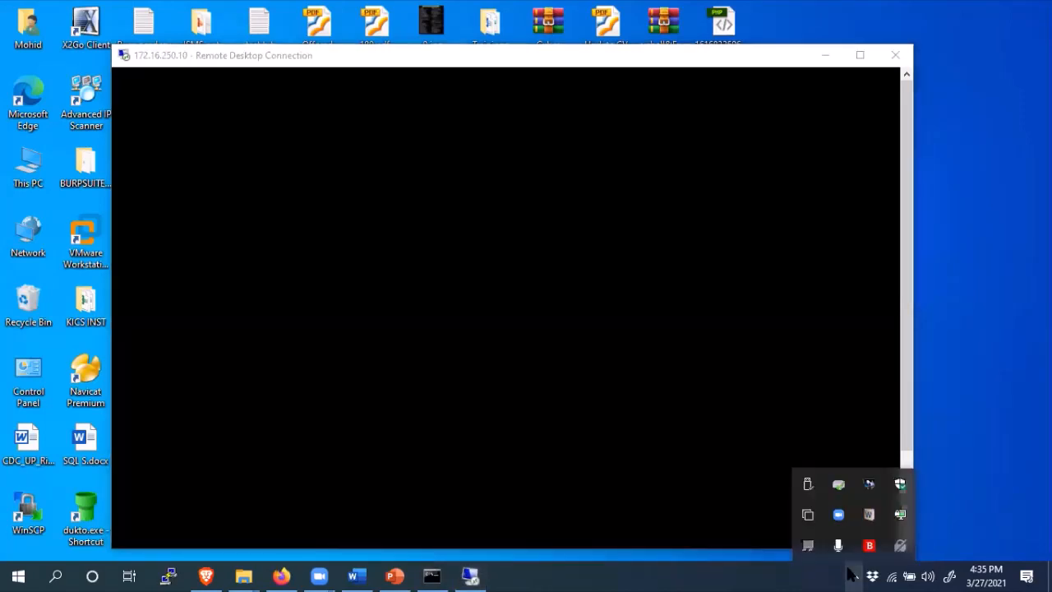
{"action": "left_click", "coordinate": [901, 547]}
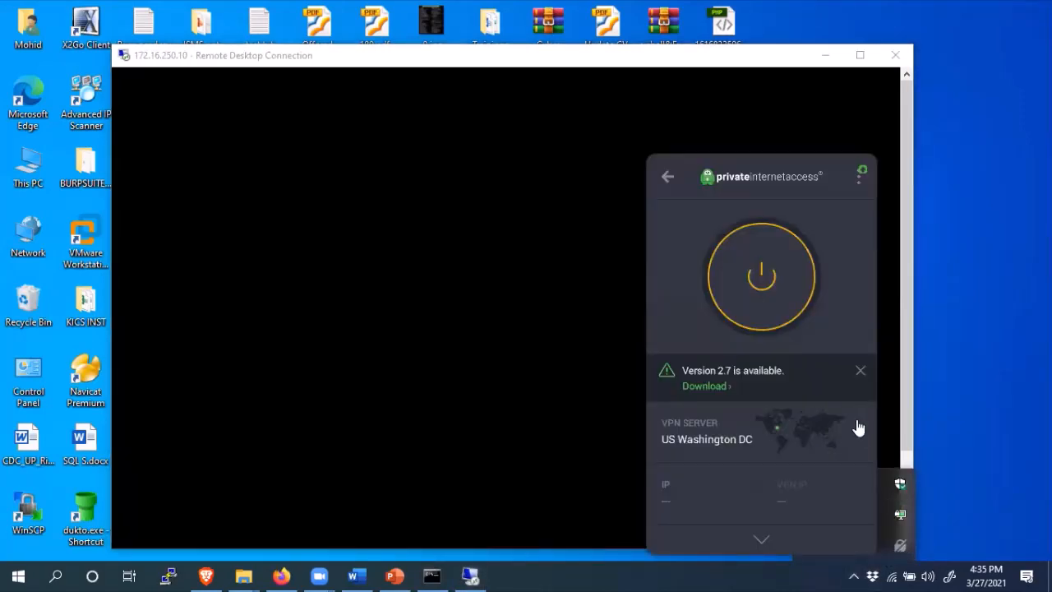
{"action": "left_click", "coordinate": [858, 428]}
{"action": "scroll", "coordinate": [871, 164], "scroll_direction": "down", "scroll_amount": 1}
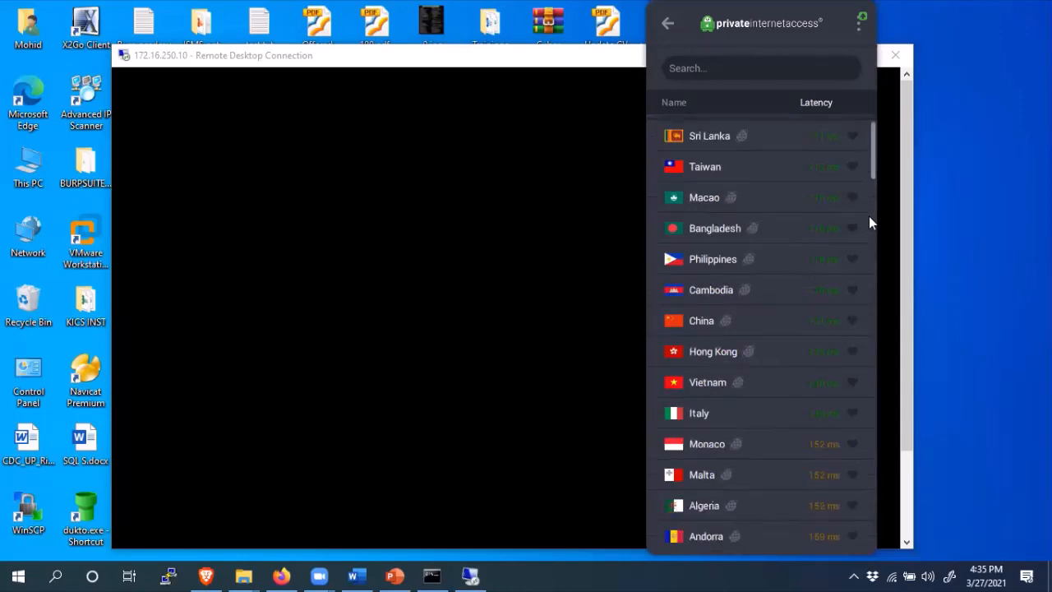
{"action": "left_click_drag", "start_coordinate": [869, 217], "coordinate": [873, 459]}
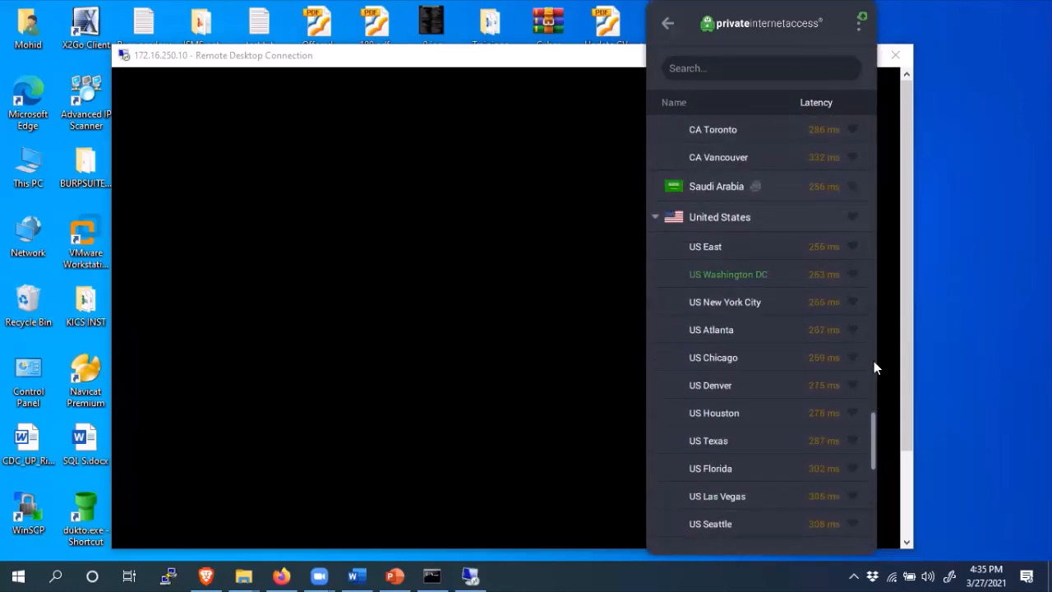
{"action": "left_click_drag", "start_coordinate": [874, 366], "coordinate": [864, 467]}
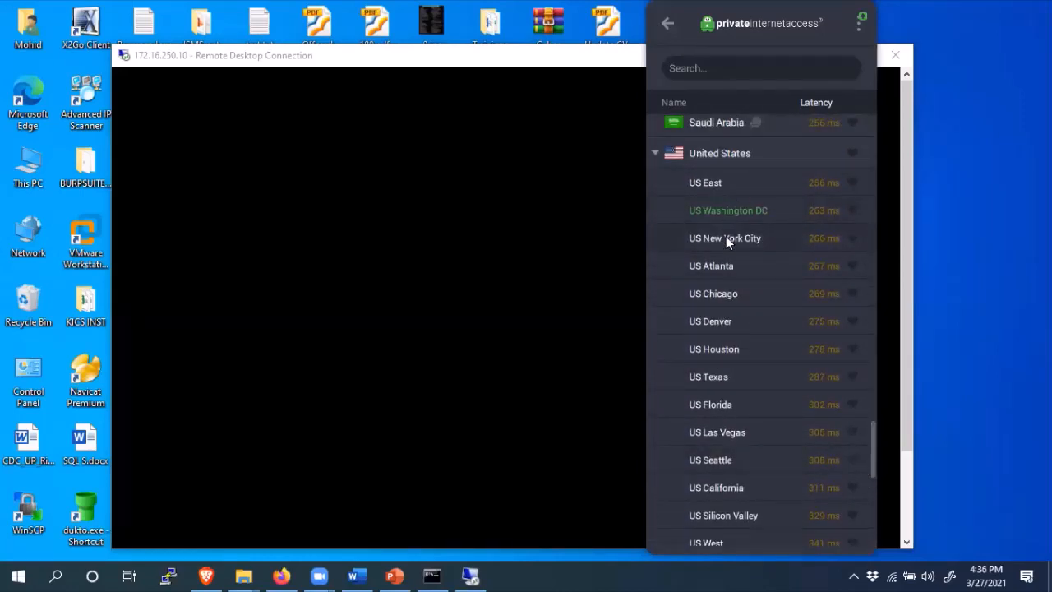
{"action": "left_click", "coordinate": [722, 212]}
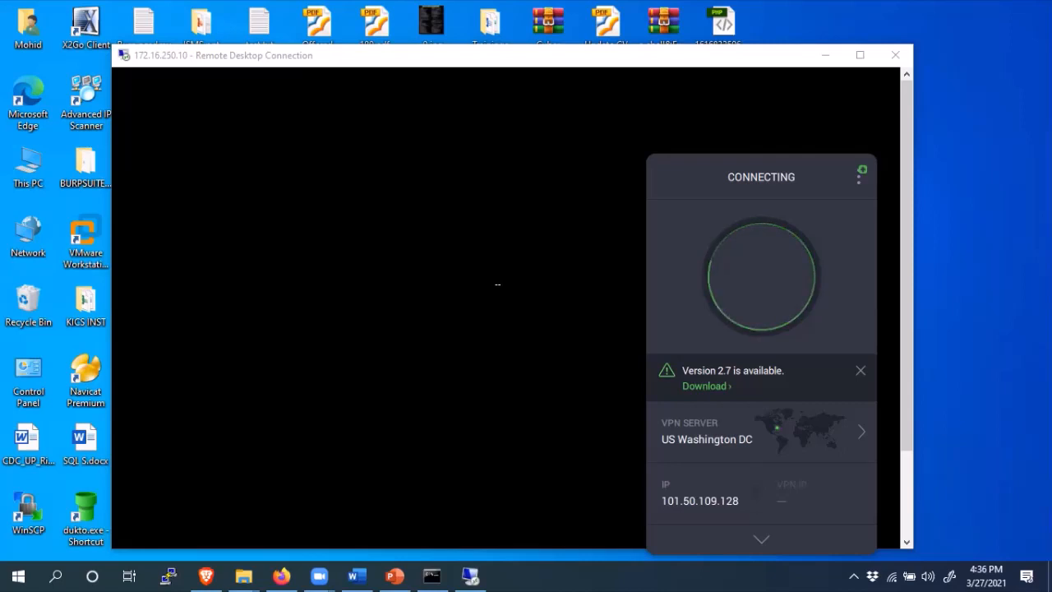
{"action": "left_click", "coordinate": [507, 301]}
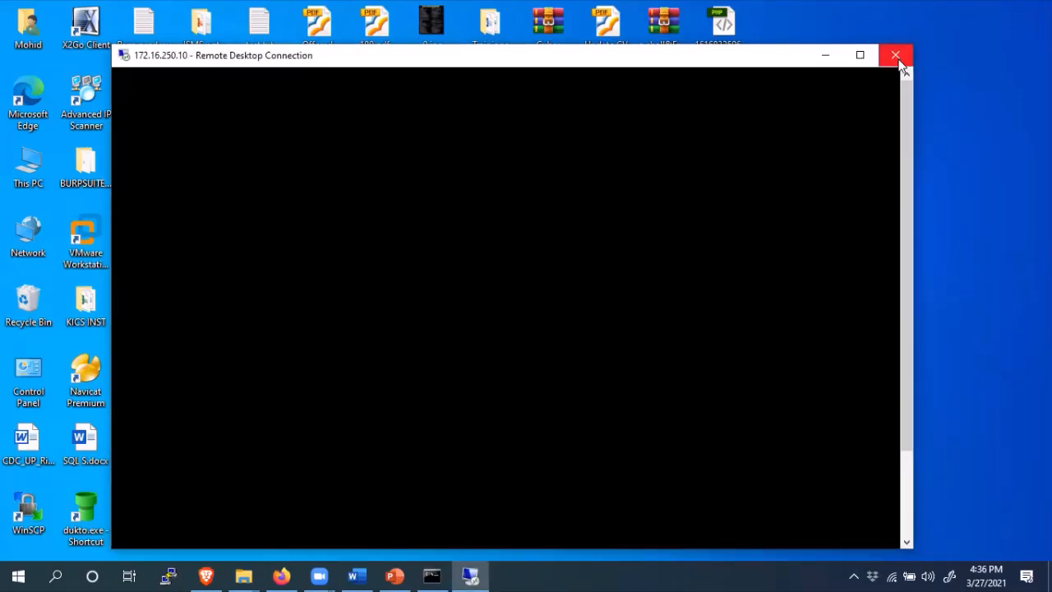
- Disconnect the ACL_780 VPN connection from the OpenVPN tray icon
{"action": "left_click", "coordinate": [853, 576]}
{"action": "right_click", "coordinate": [901, 517]}
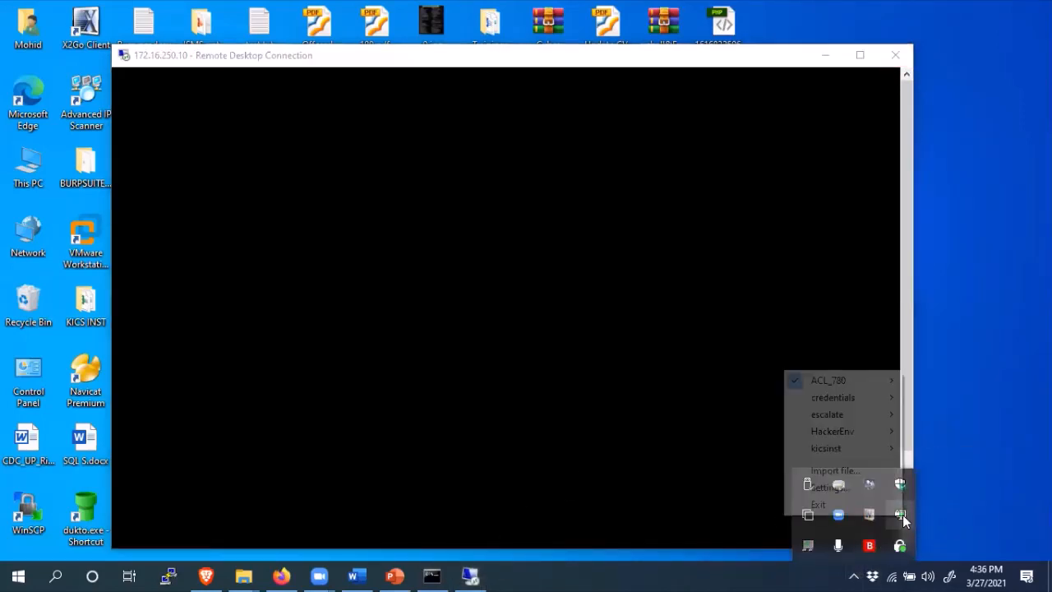
{"action": "mouse_move", "coordinate": [844, 380]}
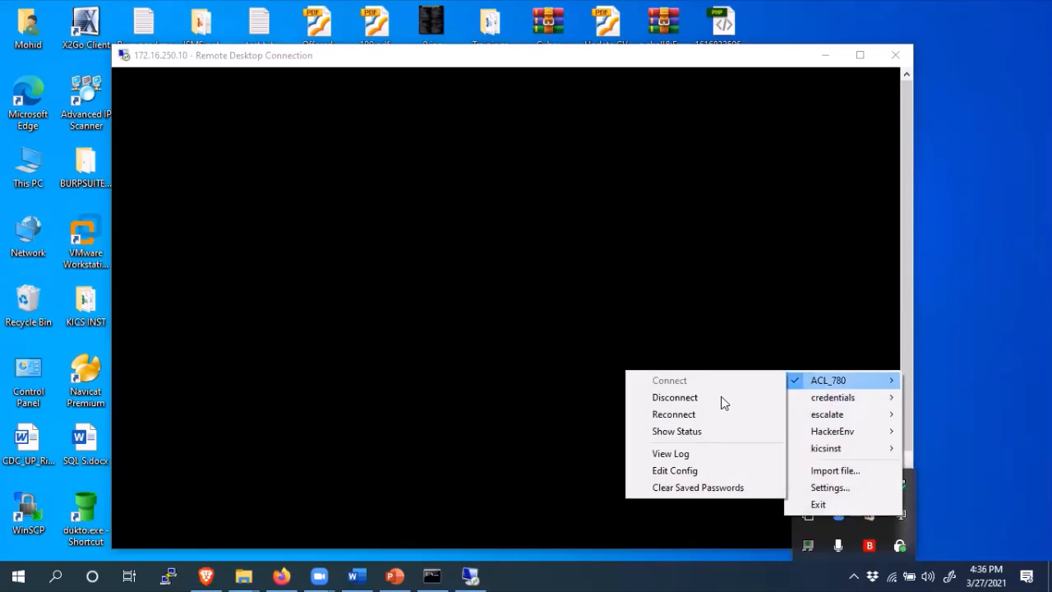
{"action": "left_click", "coordinate": [713, 398]}
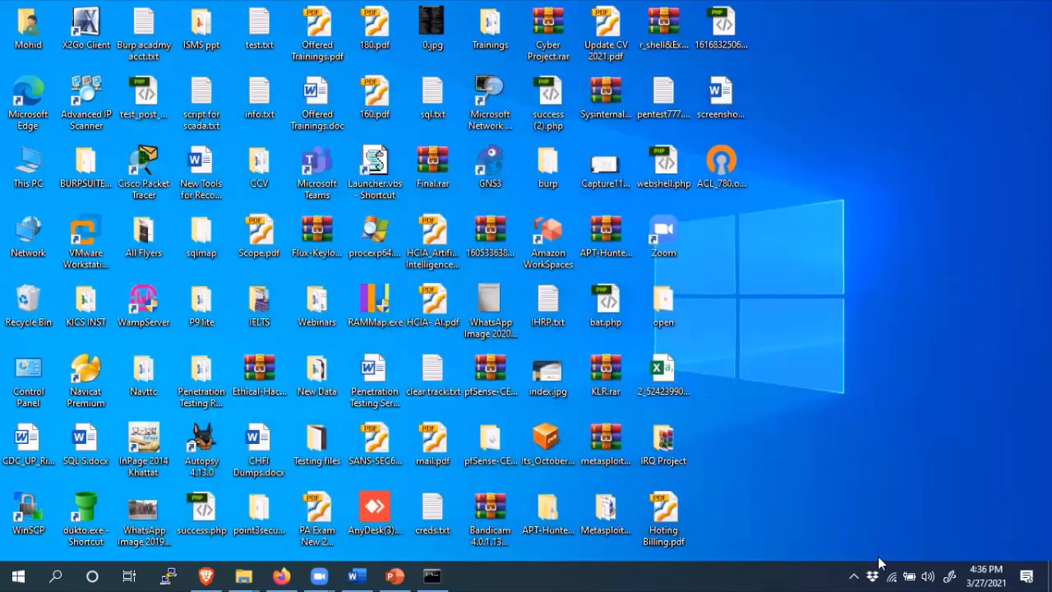
- Reconnect the ACL_780 lab VPN profile and confirm the saved login
{"action": "left_click", "coordinate": [853, 575]}
{"action": "right_click", "coordinate": [901, 515]}
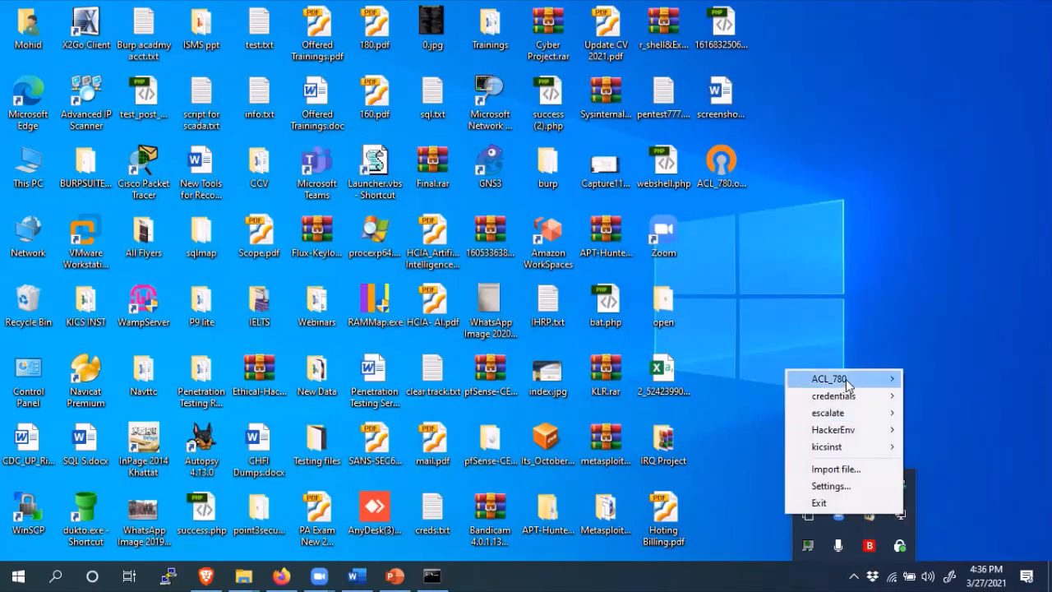
{"action": "mouse_move", "coordinate": [846, 379]}
{"action": "left_click", "coordinate": [711, 379]}
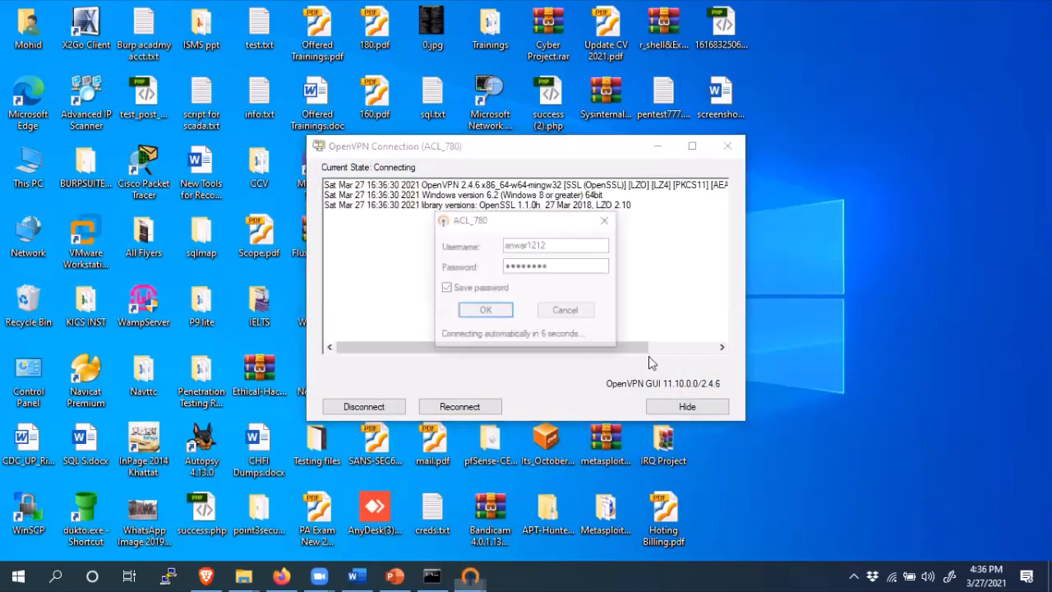
{"action": "left_click", "coordinate": [493, 309]}
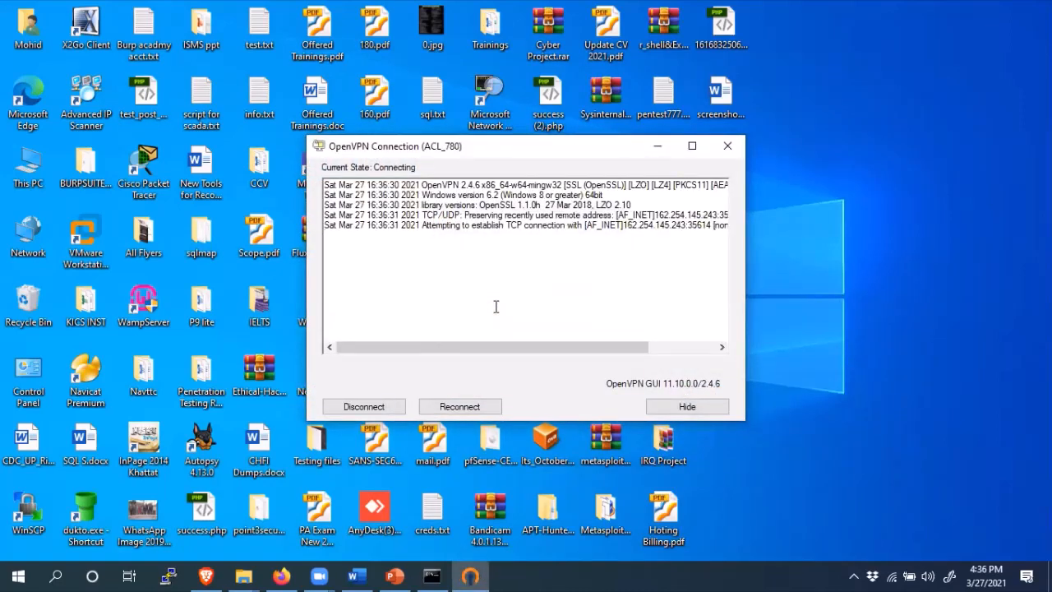
- Launch Remote Desktop Connection via an 'rdp' search and start connecting to 172.16.250.10
{"action": "left_click", "coordinate": [58, 574]}
{"action": "type", "text": "rdp"}
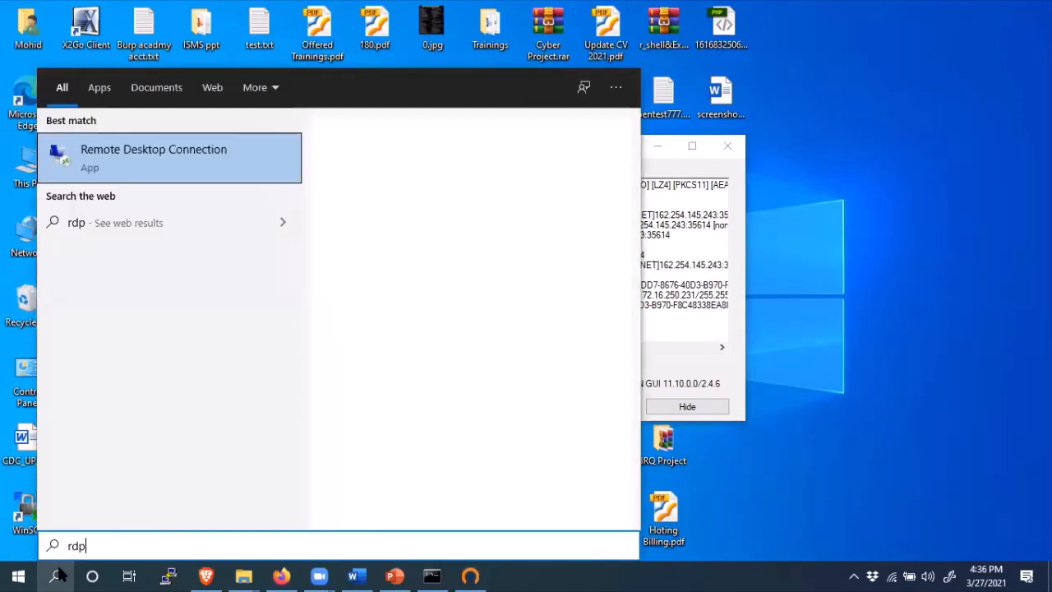
{"action": "key", "text": "Return"}
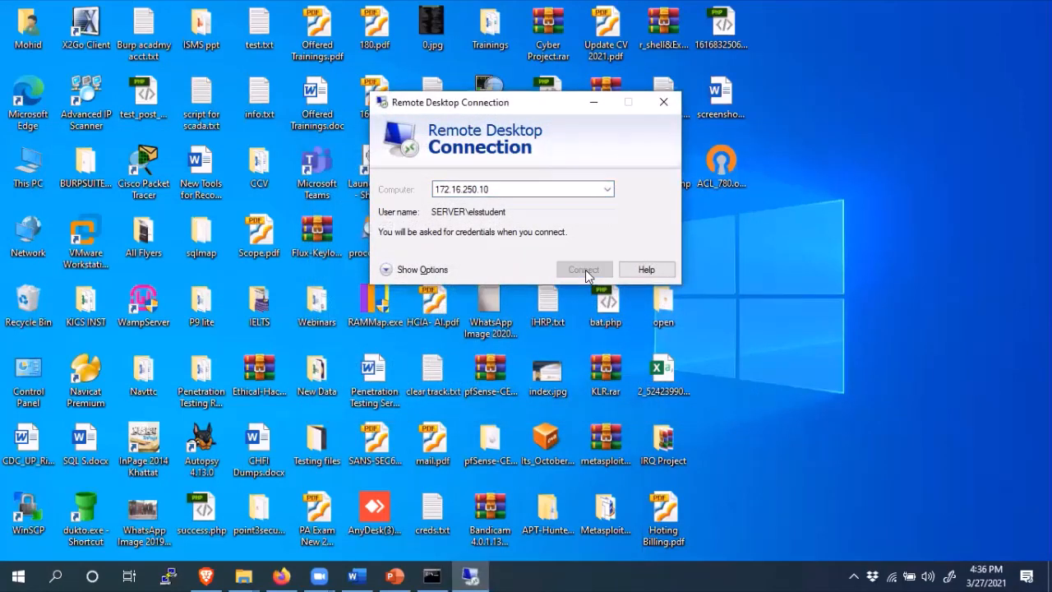
{"action": "left_click", "coordinate": [585, 270]}
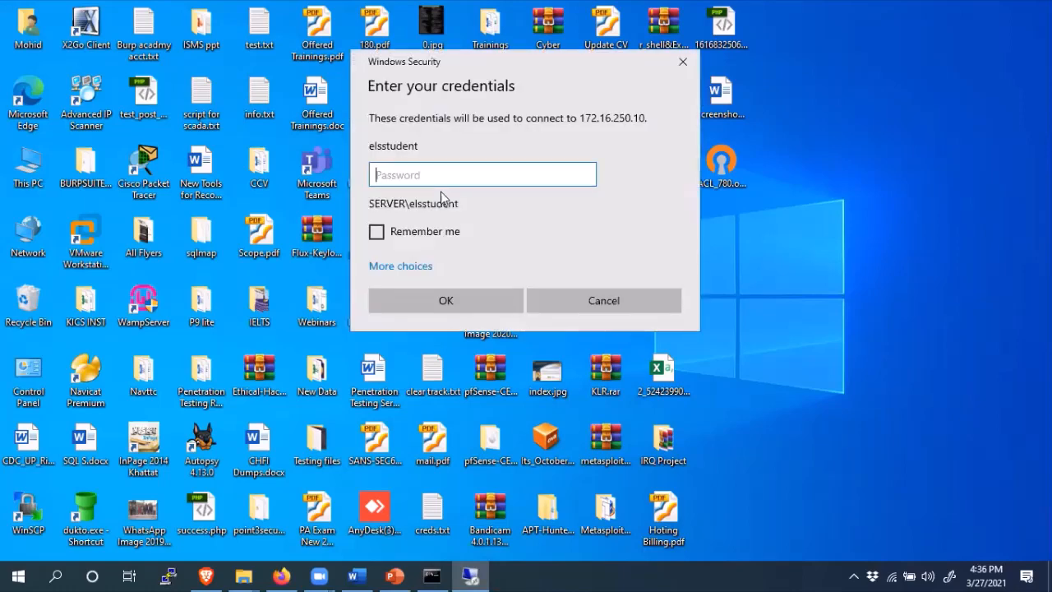
- Sign in with the remote account password and accept the certificate warning
{"action": "type", "text": "••••••••••"}
{"action": "key", "text": "Return"}
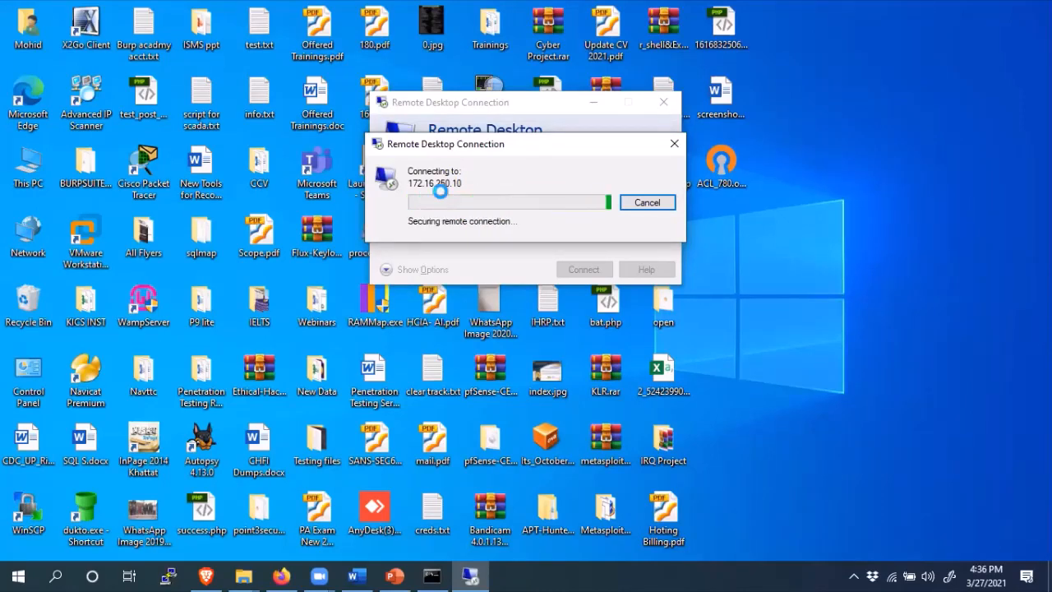
{"action": "left_click", "coordinate": [572, 337]}
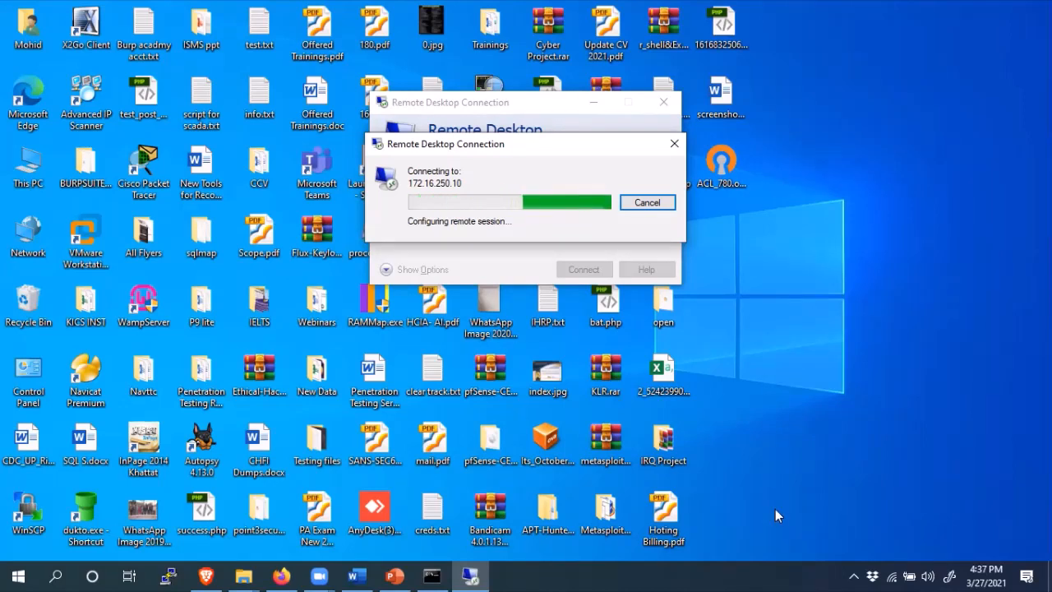
{"action": "left_click", "coordinate": [856, 574]}
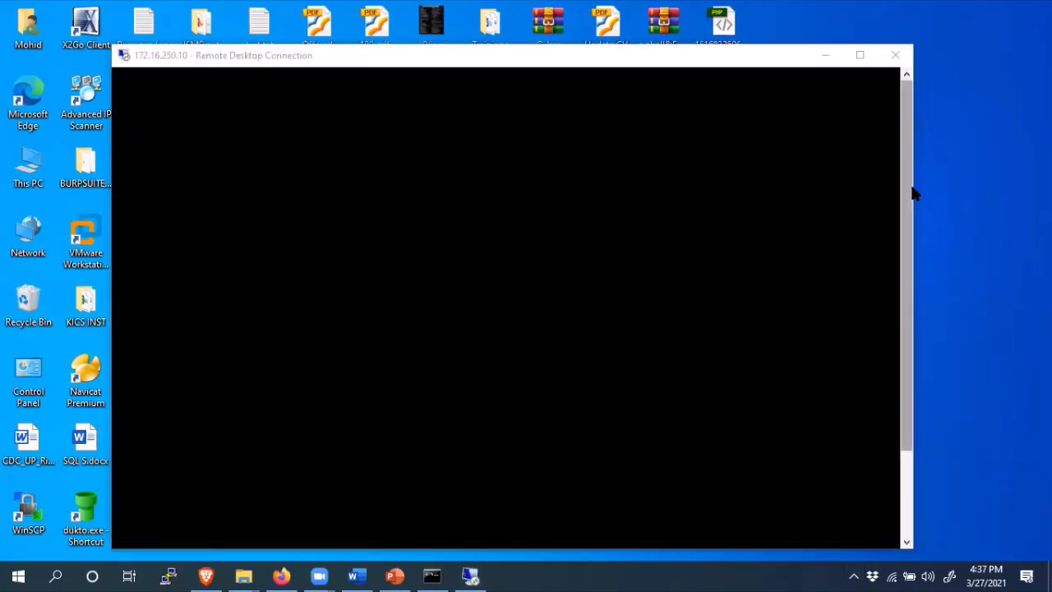
- Switch to the Firewall LAB presentation and zoom its slide to 70%
{"action": "left_click_drag", "start_coordinate": [908, 188], "coordinate": [904, 232]}
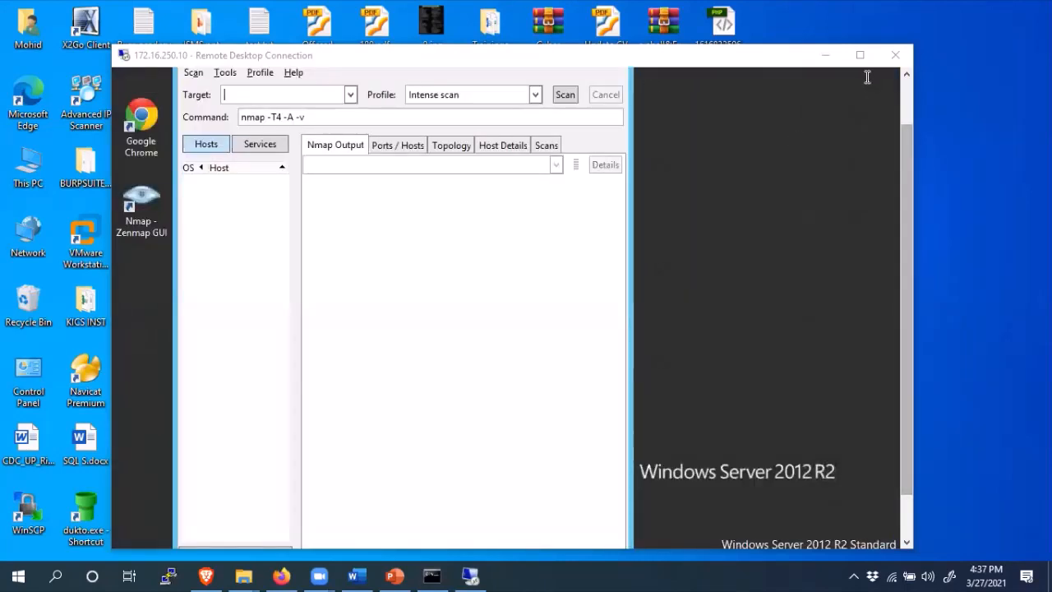
{"action": "left_click_drag", "start_coordinate": [903, 195], "coordinate": [908, 153]}
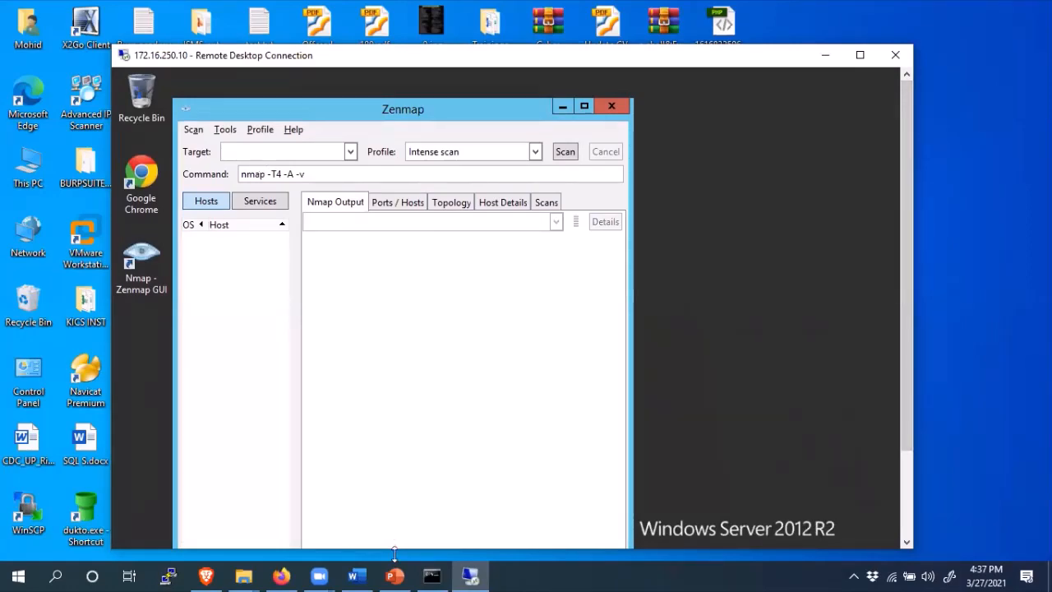
{"action": "left_click", "coordinate": [396, 576]}
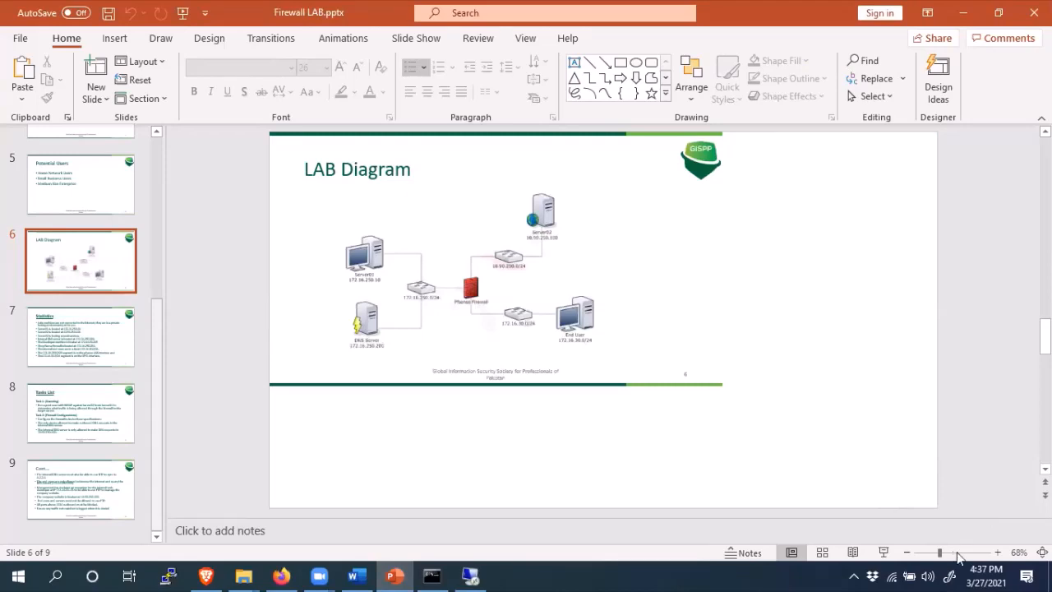
{"action": "left_click", "coordinate": [998, 552]}
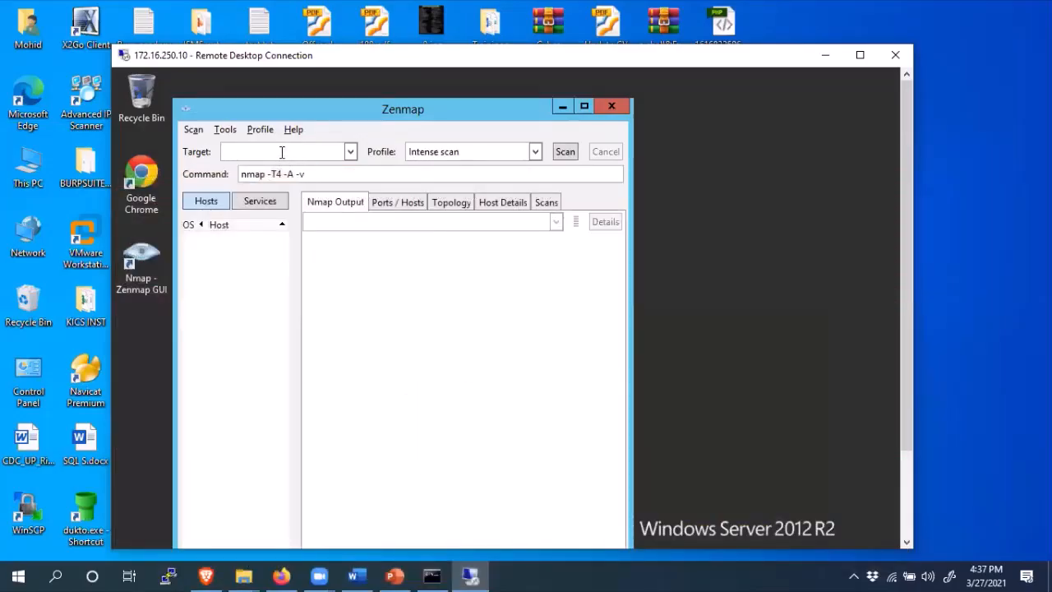
- Start an Intense scan with 10.90.250.100 chosen from the previous Target entries
{"action": "left_click", "coordinate": [350, 151]}
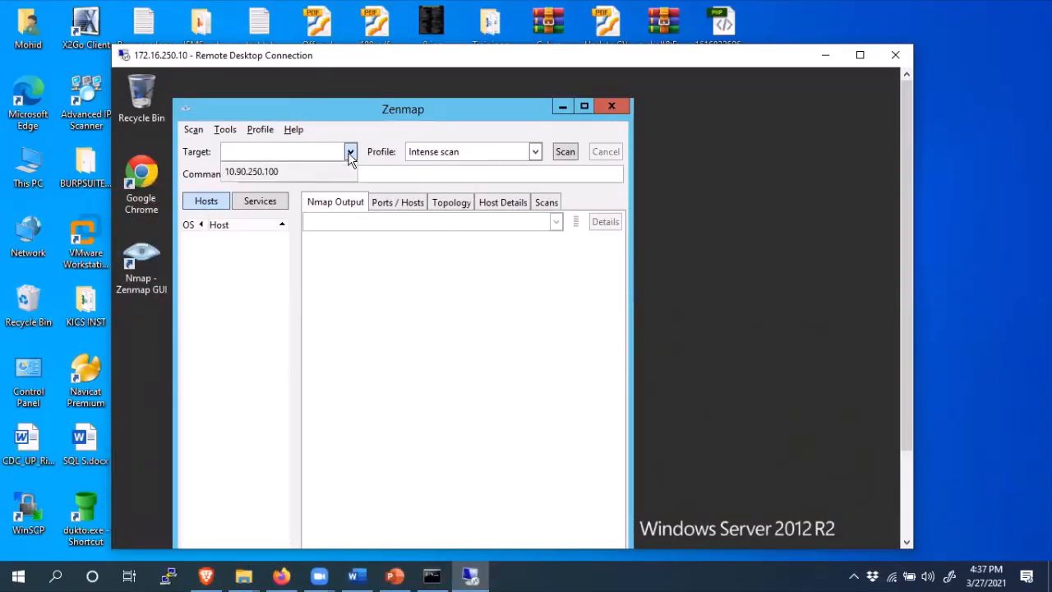
{"action": "left_click", "coordinate": [253, 174]}
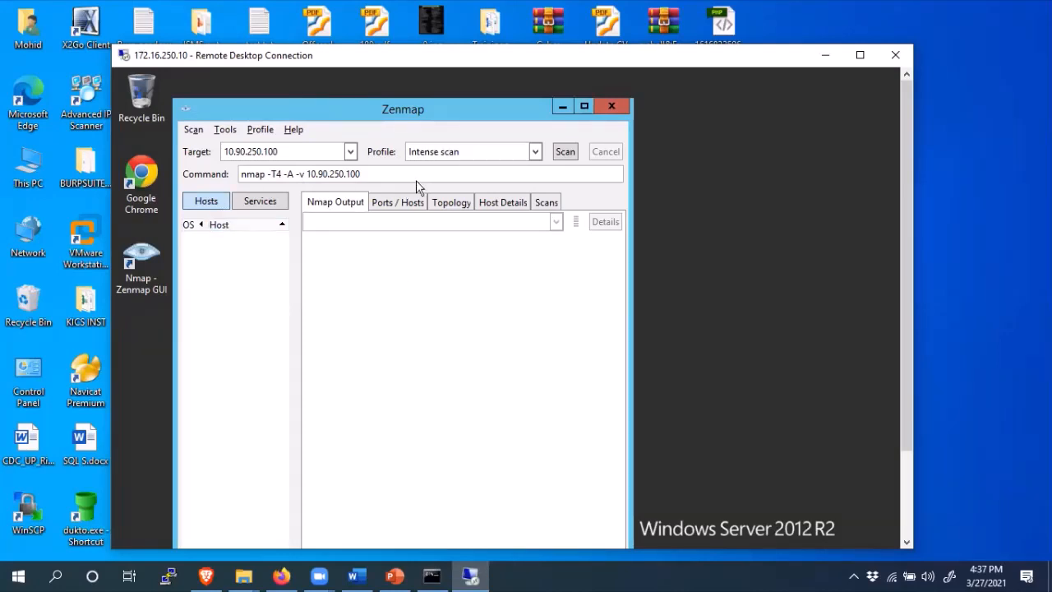
{"action": "left_click", "coordinate": [560, 152]}
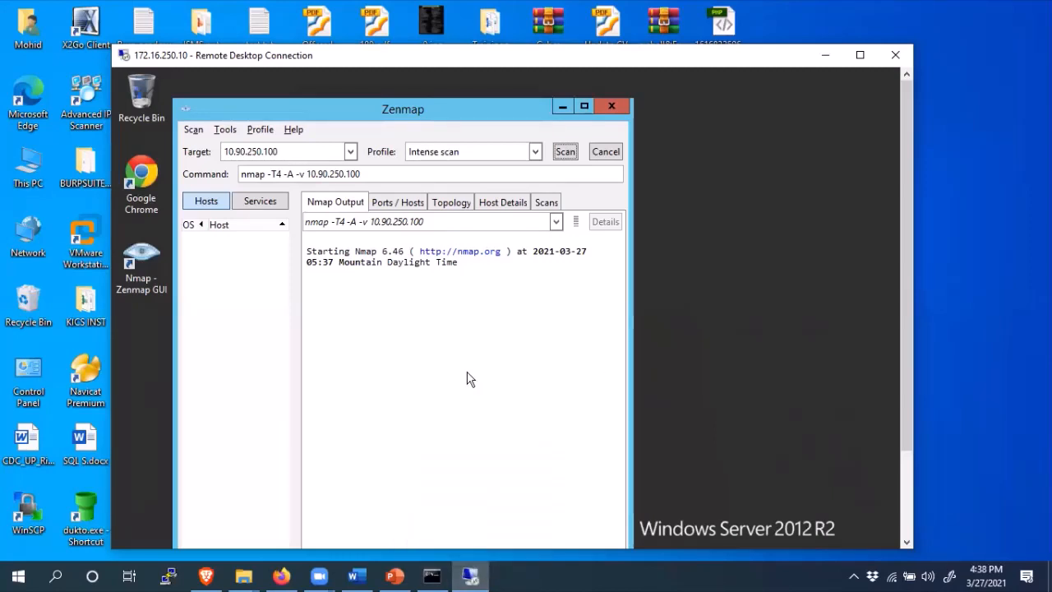
- Toggle the remote desktop window to full screen and back to its smaller size
{"action": "left_click", "coordinate": [860, 55]}
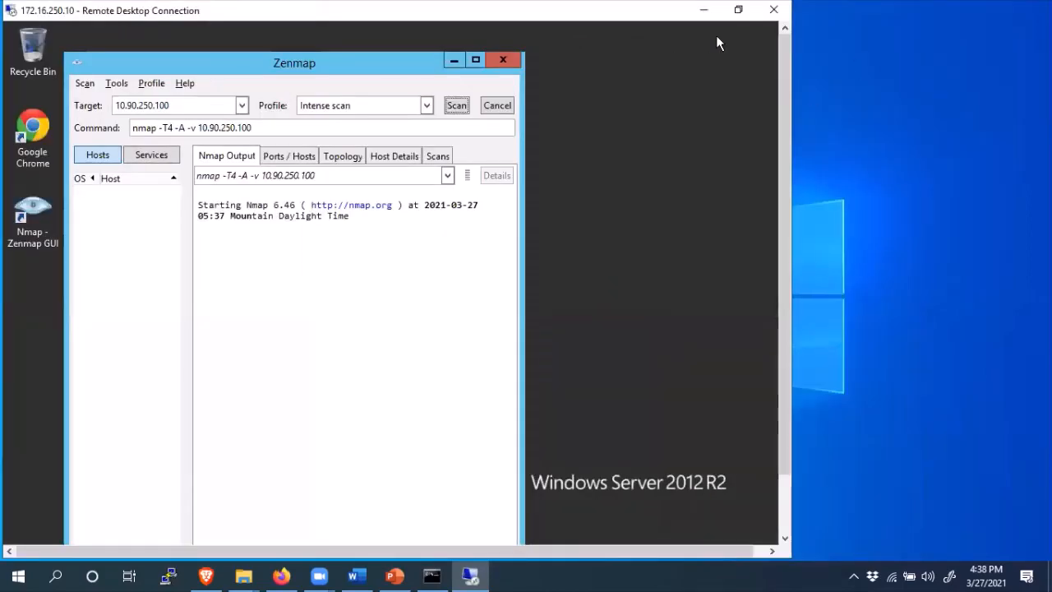
{"action": "left_click", "coordinate": [738, 10]}
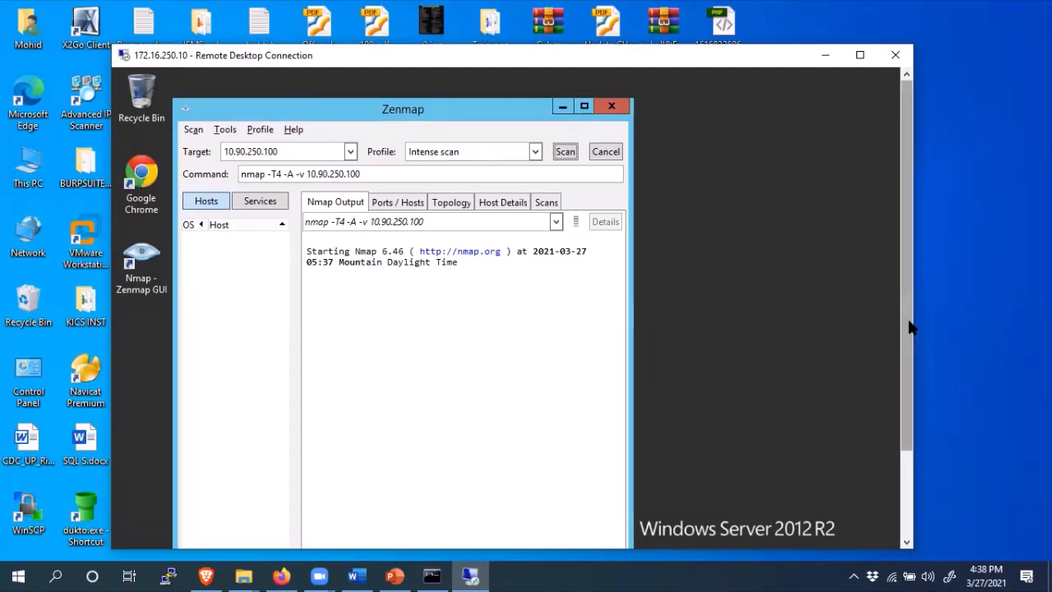
{"action": "left_click_drag", "start_coordinate": [908, 321], "coordinate": [905, 328]}
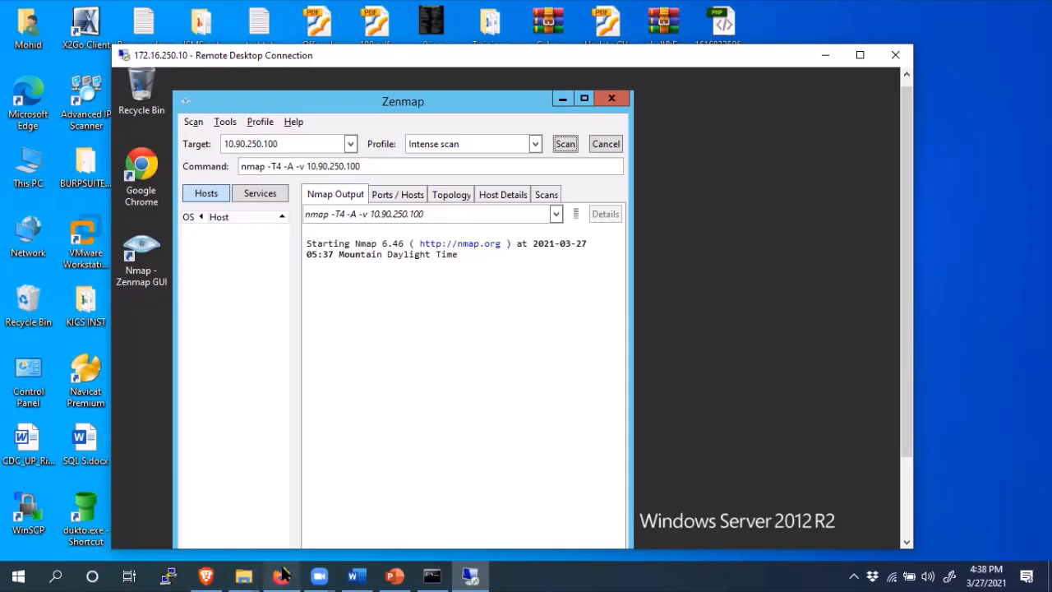
- Copy the pfSense address 172.16.250.254 from the Firewall LAB Statistics slide
{"action": "left_click", "coordinate": [395, 575]}
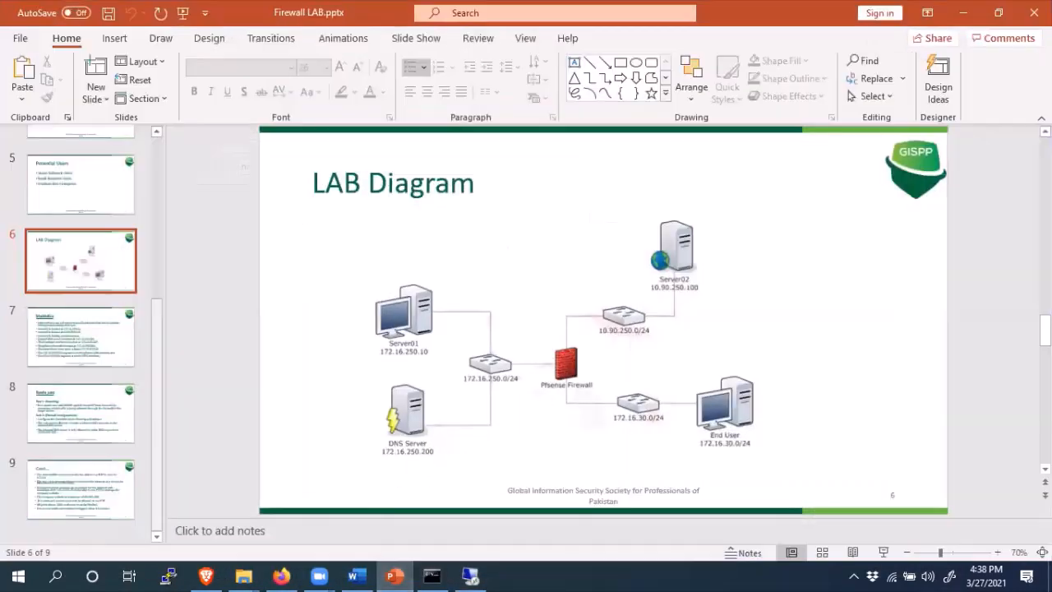
{"action": "left_click_drag", "start_coordinate": [1045, 330], "coordinate": [1045, 370]}
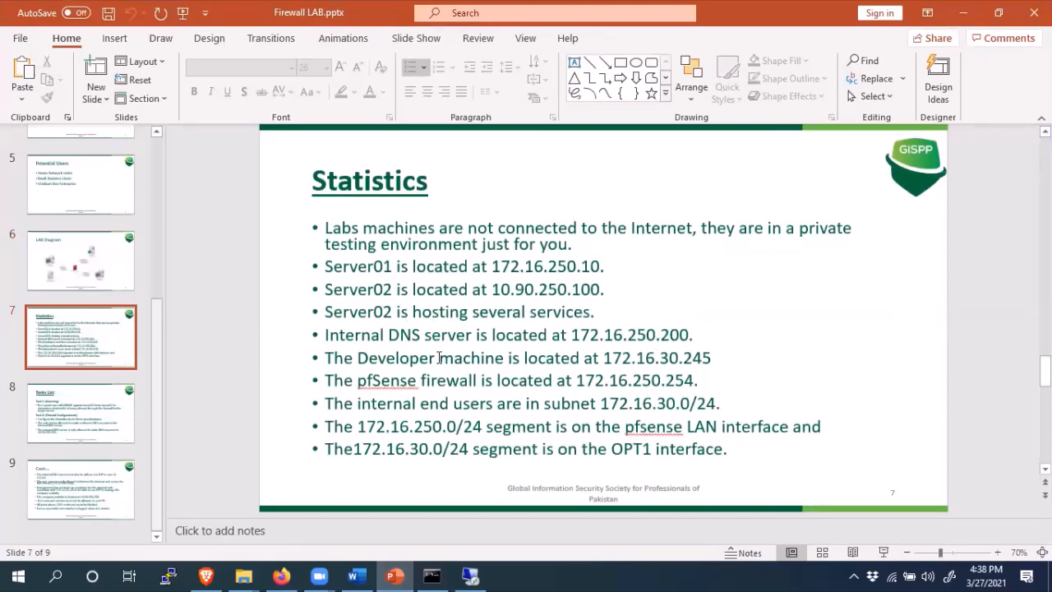
{"action": "left_click_drag", "start_coordinate": [578, 380], "coordinate": [652, 381]}
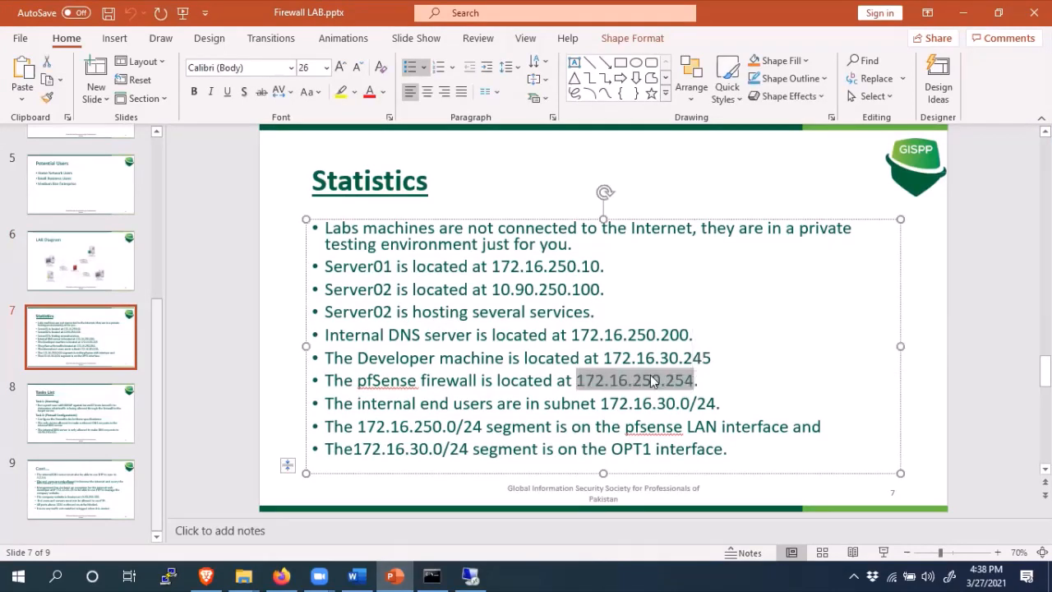
{"action": "right_click", "coordinate": [652, 381]}
{"action": "left_click", "coordinate": [691, 203]}
- Load 172.16.250.254 in a new Firefox tab, then minimize Firefox and return to the remote session
{"action": "left_click", "coordinate": [279, 575]}
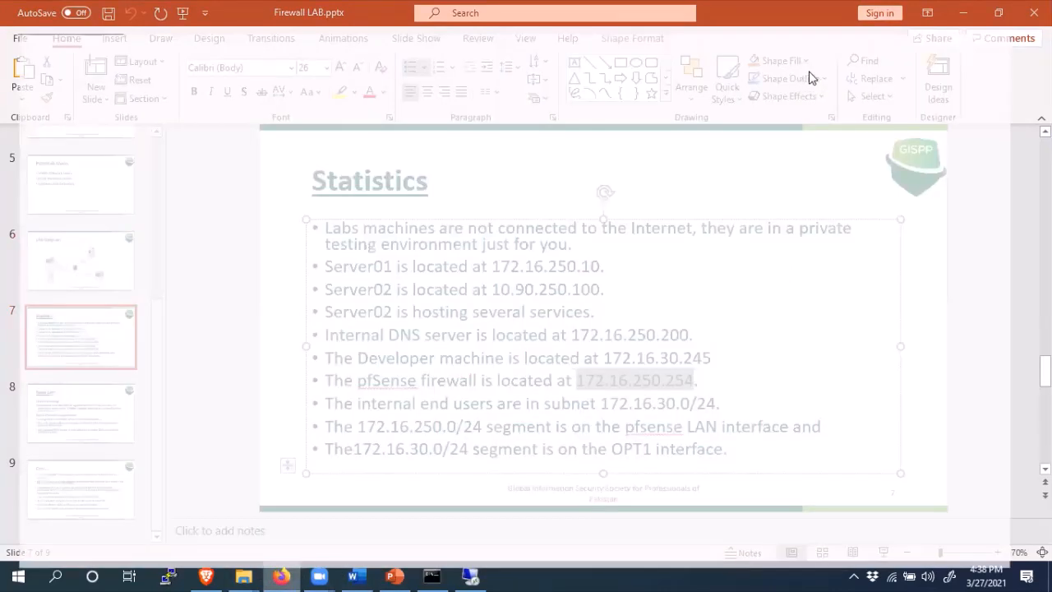
{"action": "key", "text": "ctrl+t"}
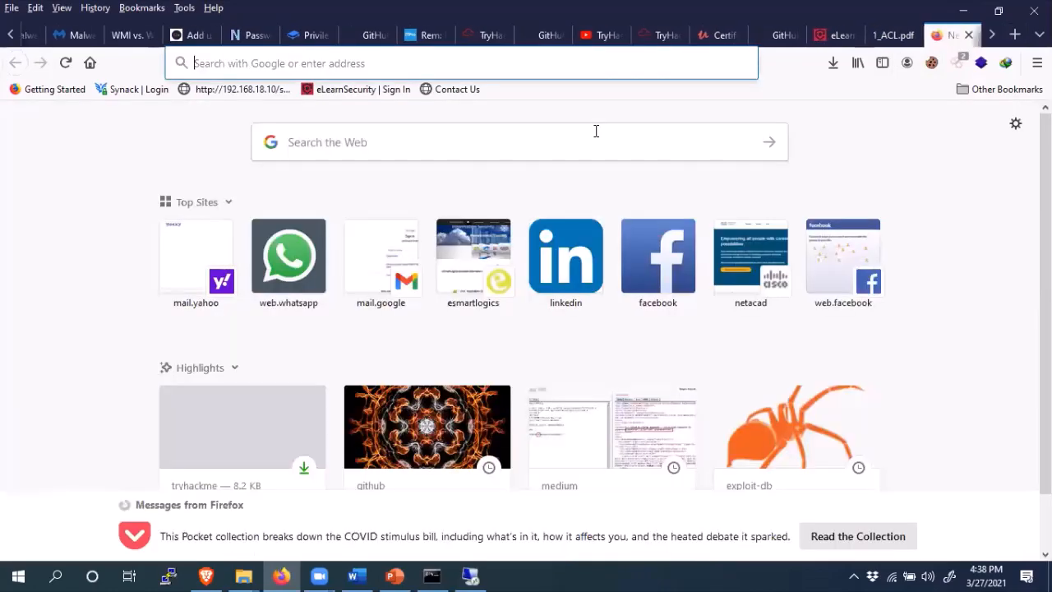
{"action": "key", "text": "ctrl+v"}
{"action": "key", "text": "Return"}
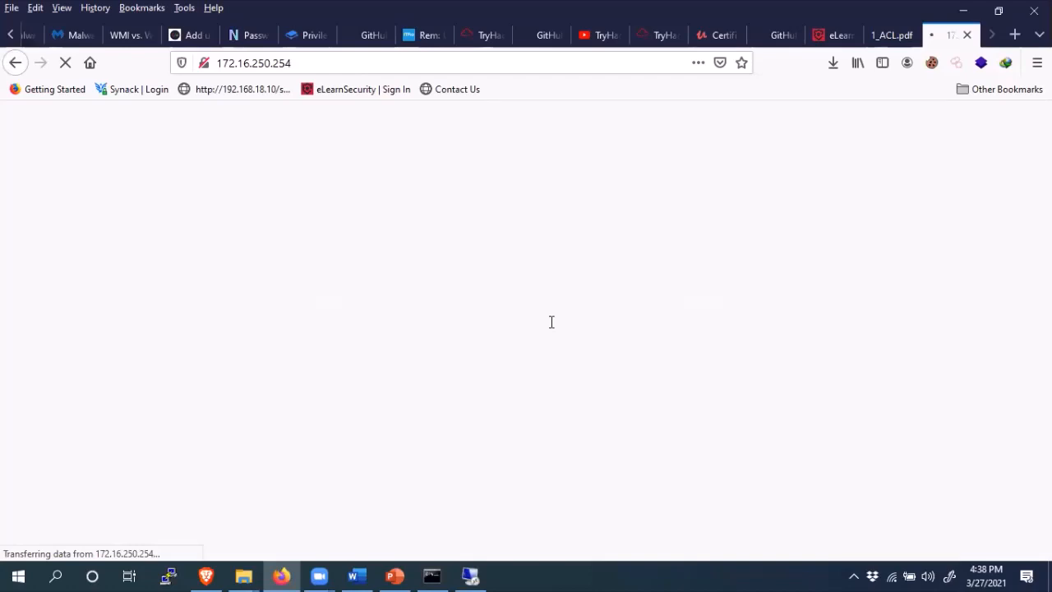
{"action": "left_click", "coordinate": [963, 10]}
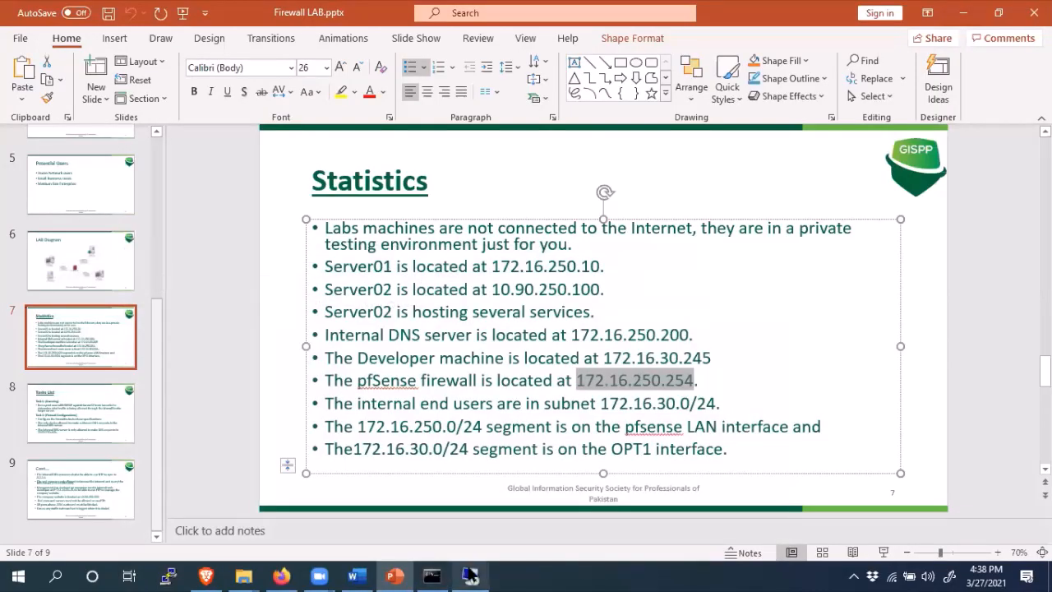
{"action": "left_click", "coordinate": [468, 575]}
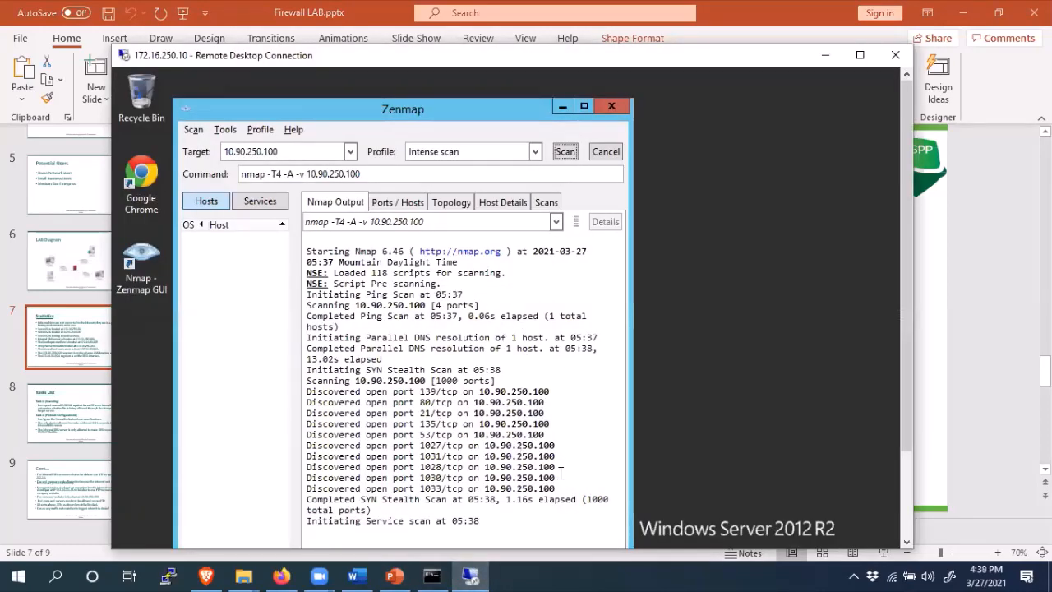
- Highlight the discovered open-port lines and widen the Zenmap window so output wraps less
{"action": "left_click_drag", "start_coordinate": [559, 488], "coordinate": [309, 385]}
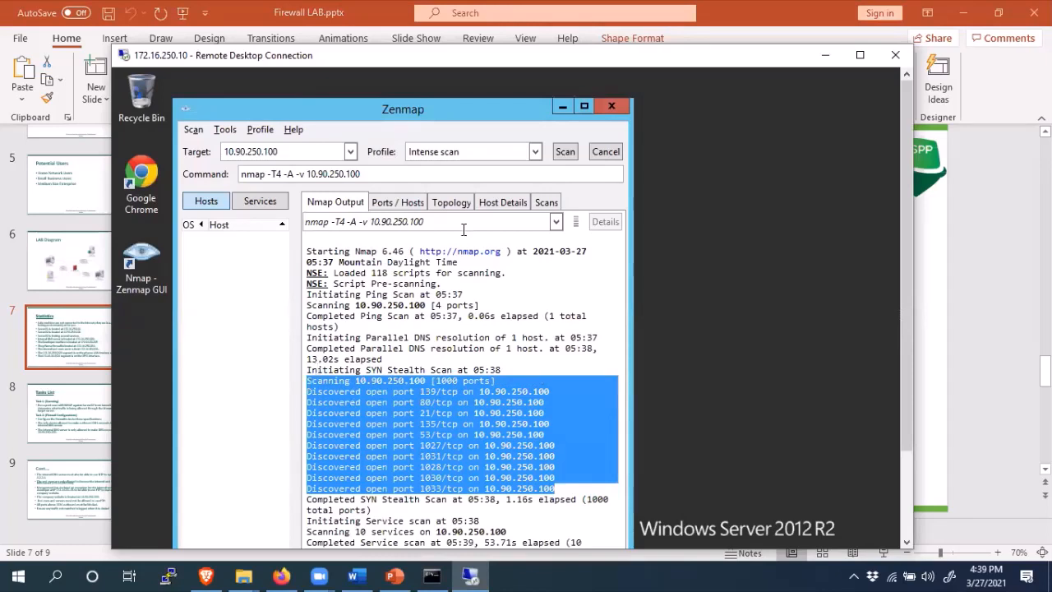
{"action": "left_click_drag", "start_coordinate": [490, 114], "coordinate": [490, 104]}
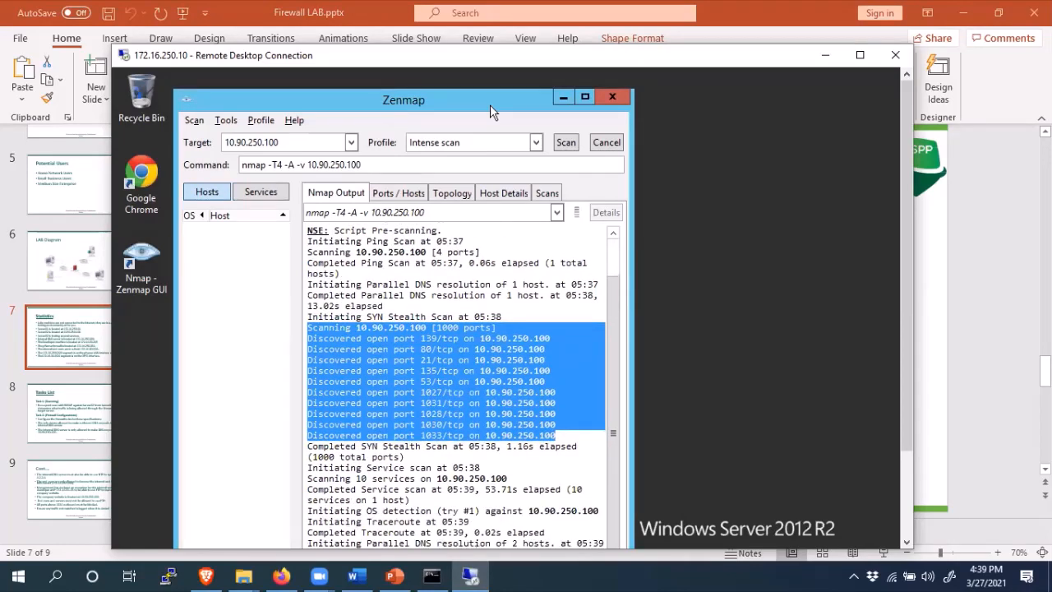
{"action": "left_click", "coordinate": [638, 280]}
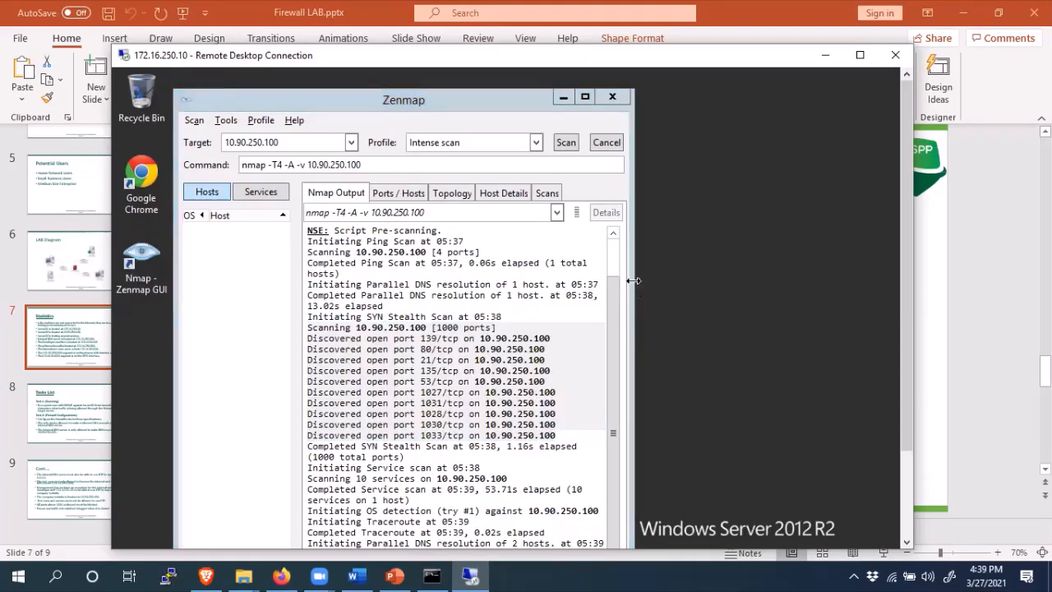
{"action": "left_click_drag", "start_coordinate": [633, 281], "coordinate": [692, 280]}
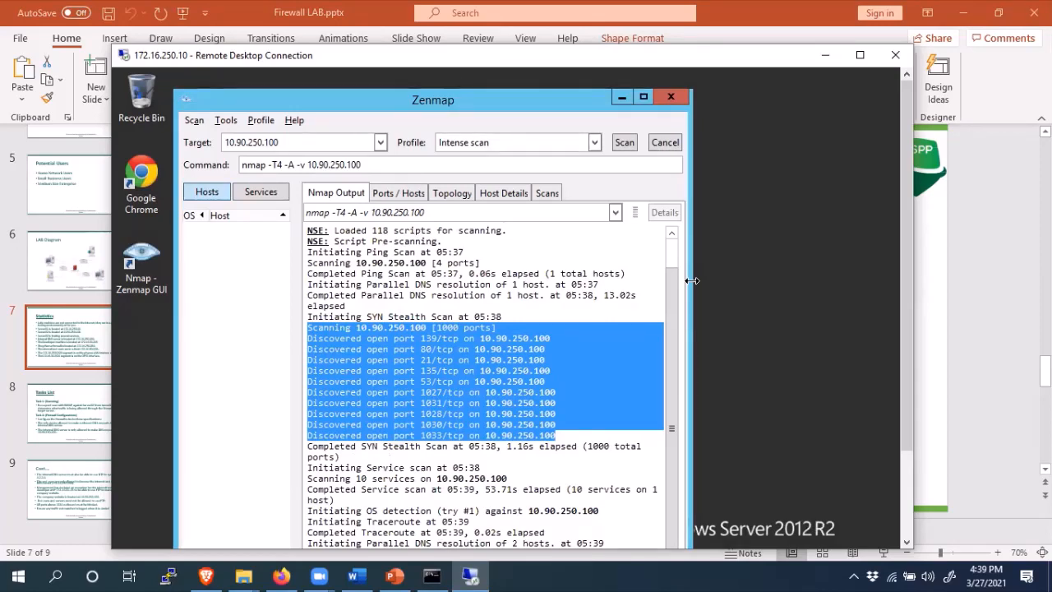
- Go back three slides to the LAB Diagram in PowerPoint, then return to the Zenmap session
{"action": "mouse_move", "coordinate": [284, 573]}
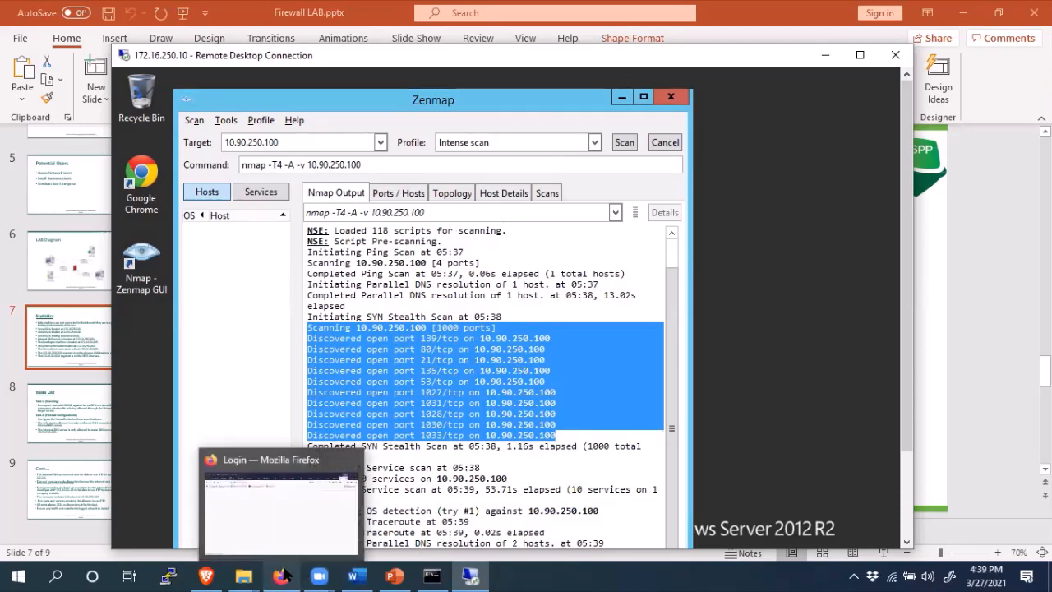
{"action": "left_click", "coordinate": [989, 377]}
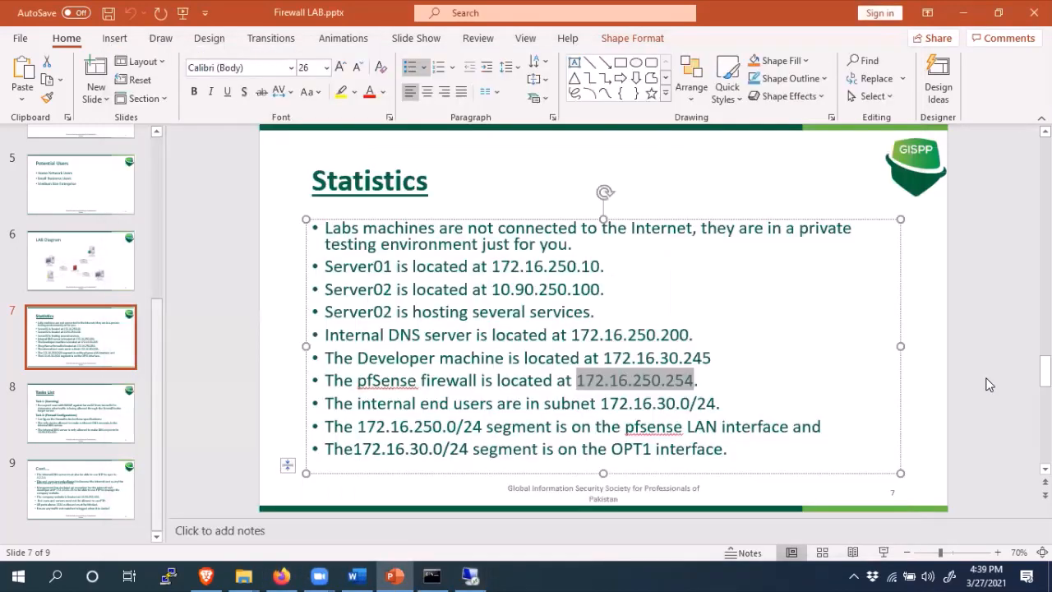
{"action": "left_click", "coordinate": [1046, 132]}
{"action": "left_click", "coordinate": [1046, 131]}
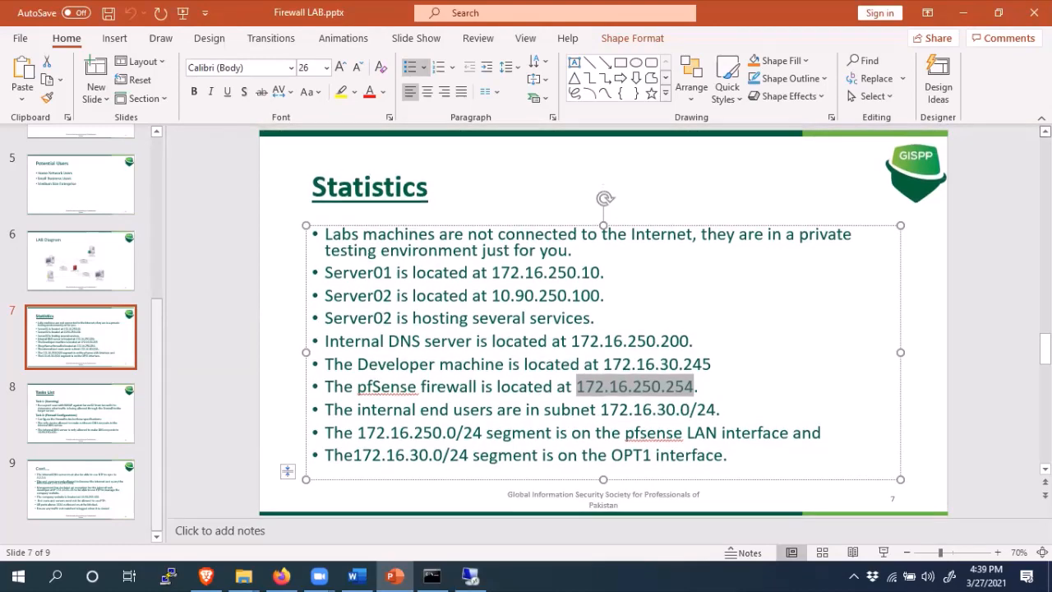
{"action": "left_click", "coordinate": [1045, 132]}
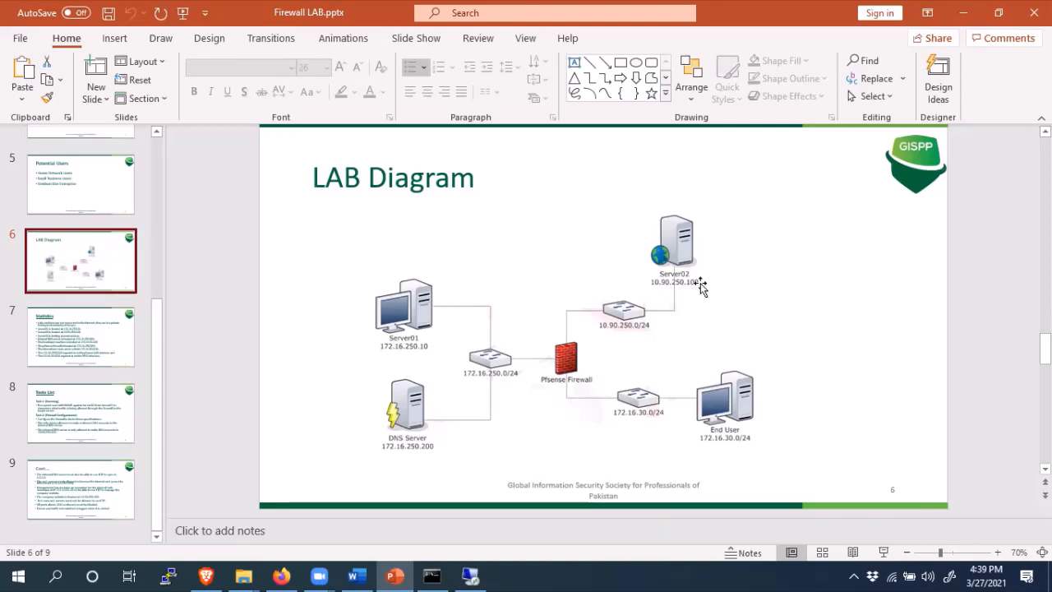
{"action": "left_click", "coordinate": [471, 576]}
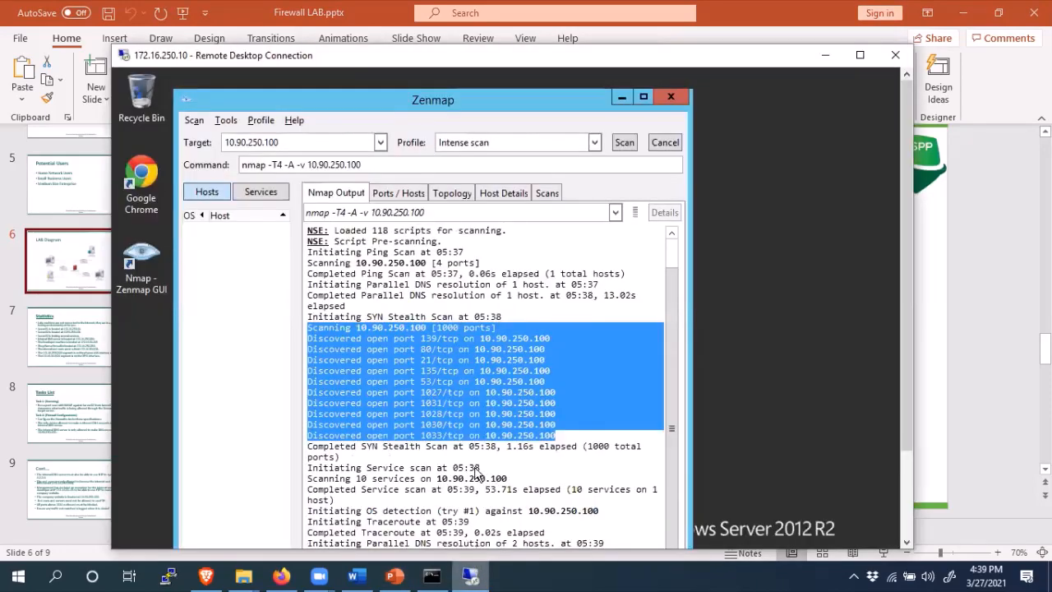
- Select port 139 in the Nmap output and scroll up to the PORT/STATE/SERVICE table
{"action": "double_click", "coordinate": [426, 346]}
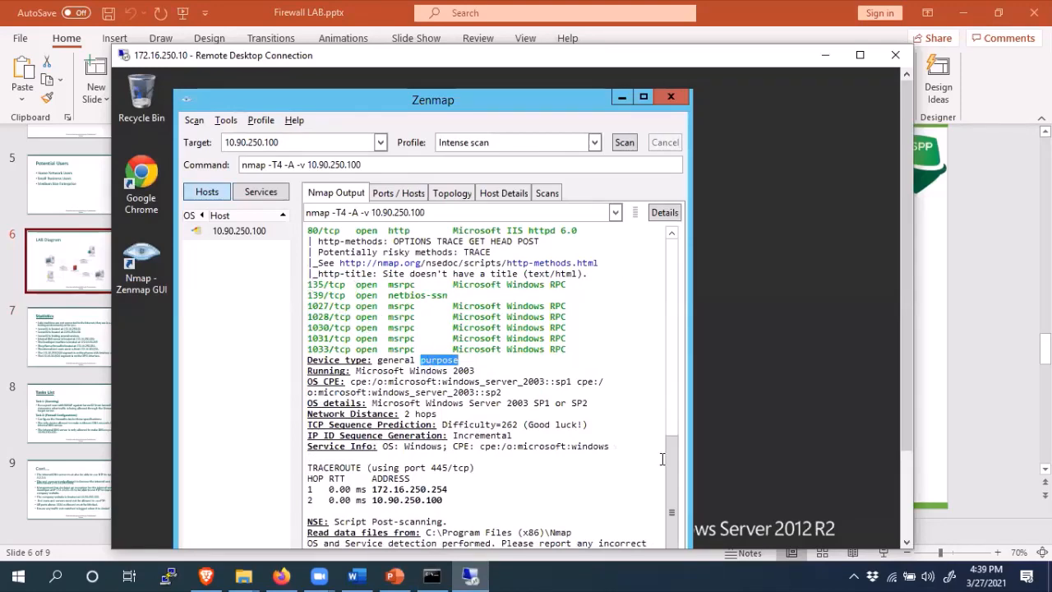
{"action": "scroll", "coordinate": [670, 422], "scroll_direction": "up", "scroll_amount": 3}
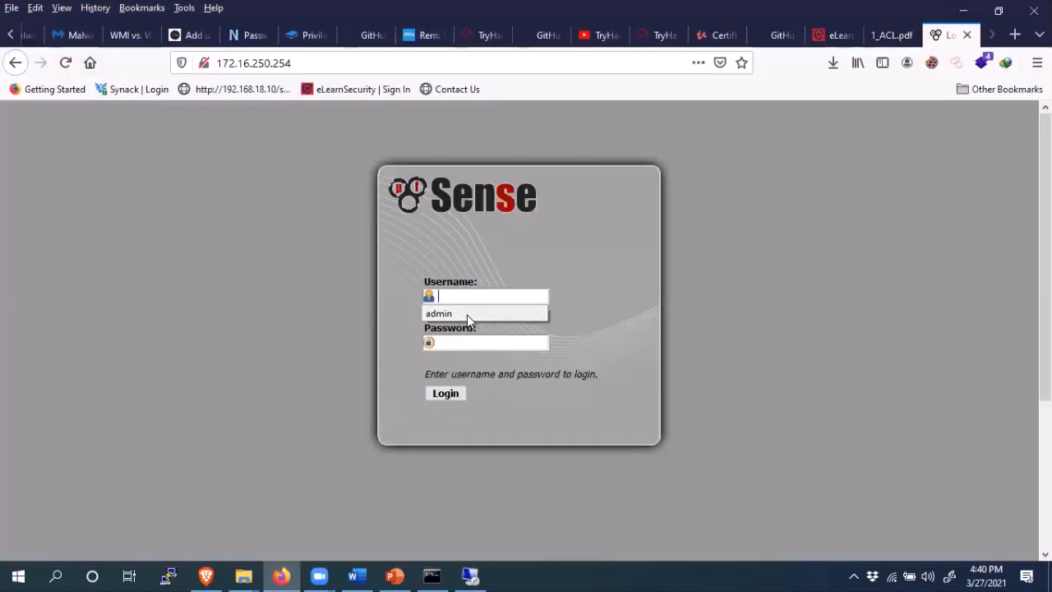
- Log in to pfSense with the saved admin username and its password, then switch back to PowerPoint
{"action": "left_click", "coordinate": [467, 315]}
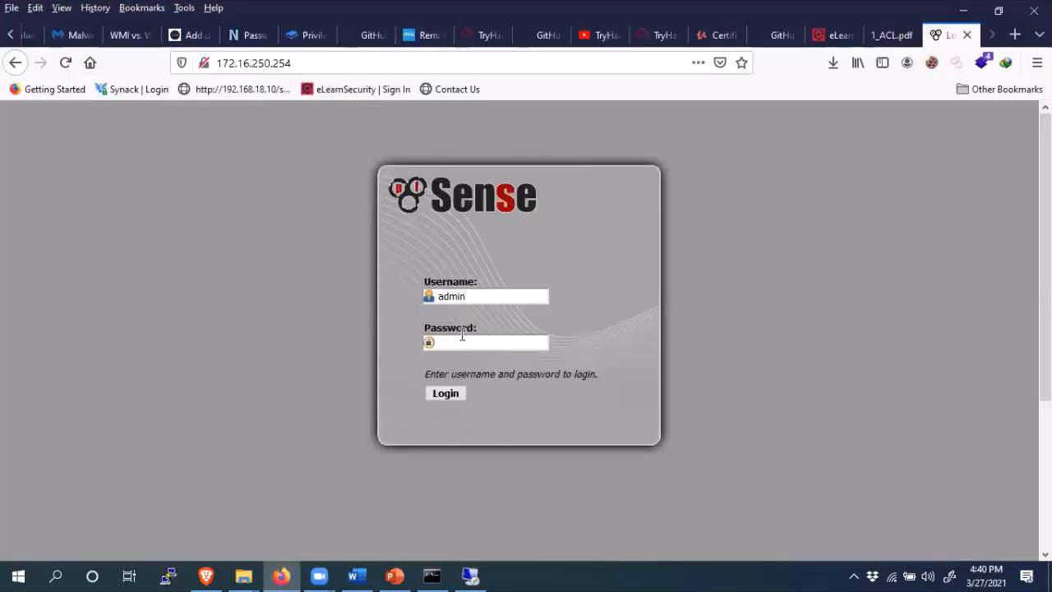
{"action": "left_click", "coordinate": [461, 339]}
{"action": "type", "text": "pfsen"}
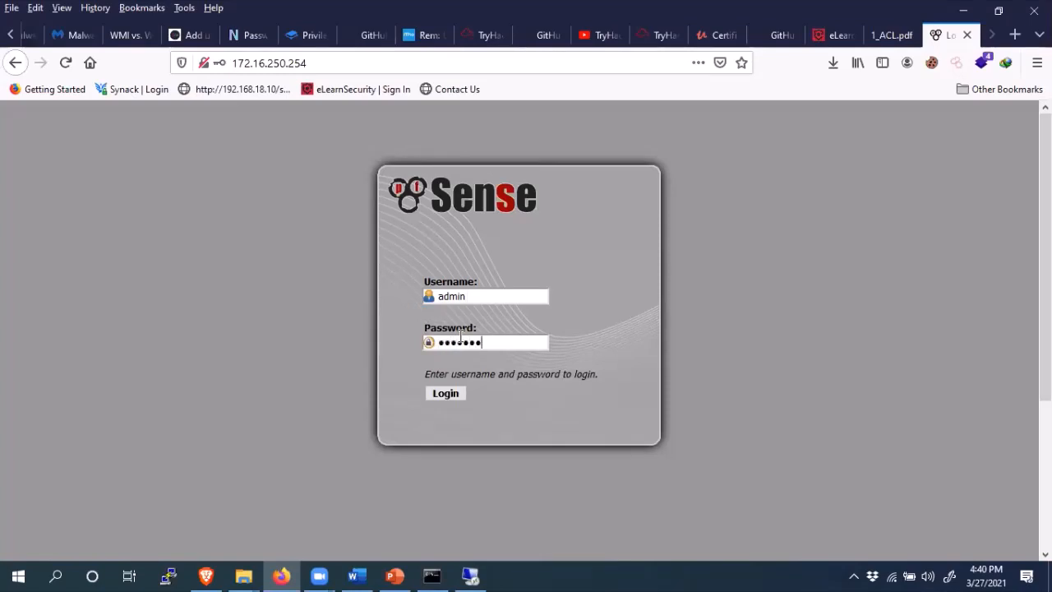
{"action": "key", "text": "BackSpace"}
{"action": "key", "text": "BackSpace"}
{"action": "key", "text": "BackSpace"}
{"action": "key", "text": "BackSpace"}
{"action": "key", "text": "BackSpace"}
{"action": "key", "text": "BackSpace"}
{"action": "key", "text": "BackSpace"}
{"action": "type", "text": "pfsense@123"}
{"action": "key", "text": "Return"}
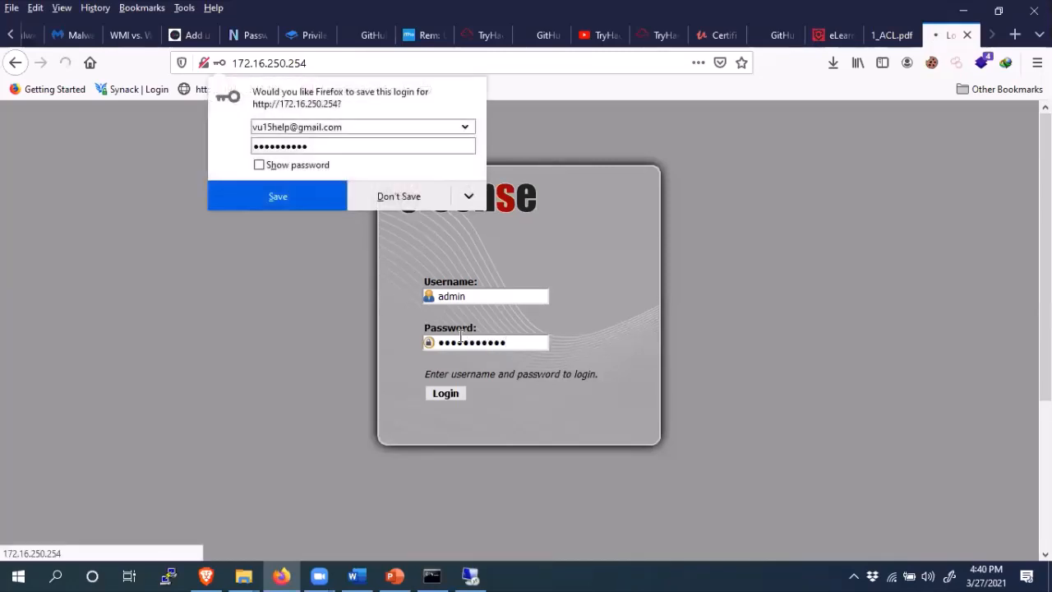
{"action": "left_click", "coordinate": [395, 575]}
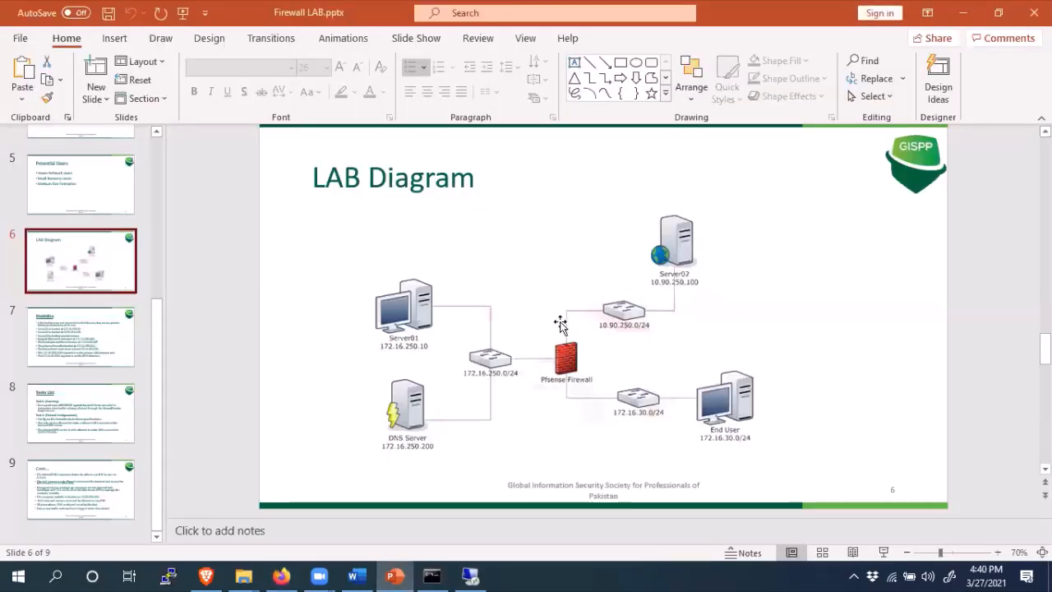
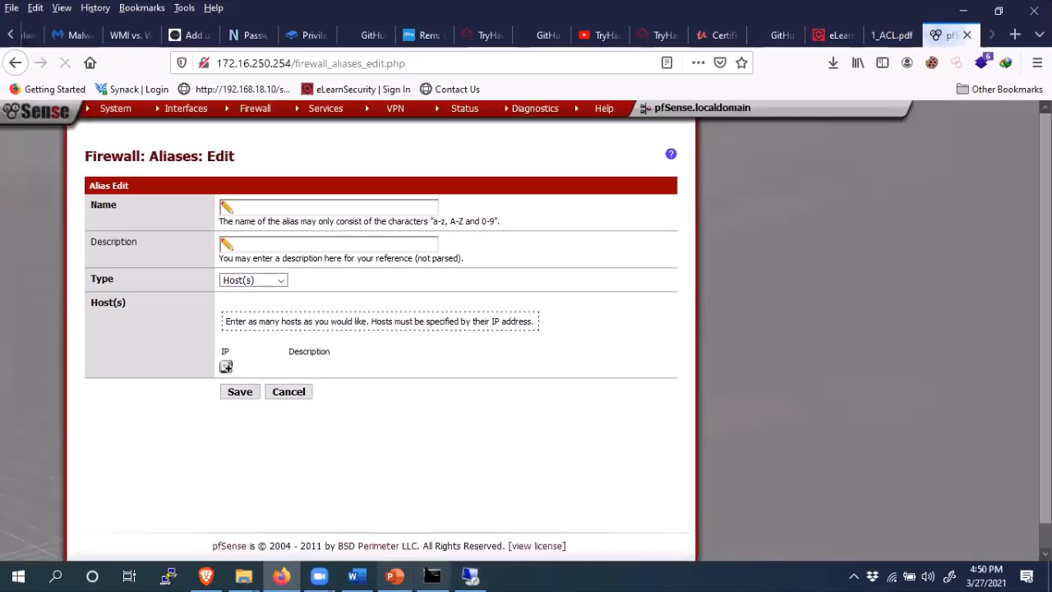
- Copy 172.16.30.245 from PowerPoint slide 7, then go back to the pfSense alias Name field
{"action": "key", "text": "alt+Tab"}
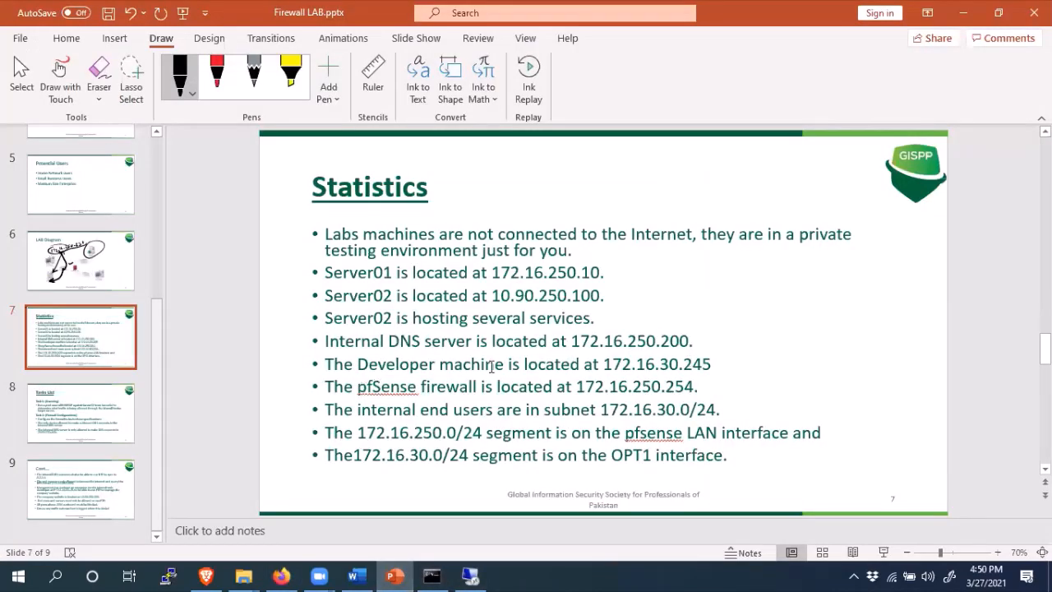
{"action": "left_click_drag", "start_coordinate": [603, 364], "coordinate": [695, 366]}
{"action": "left_click", "coordinate": [660, 369]}
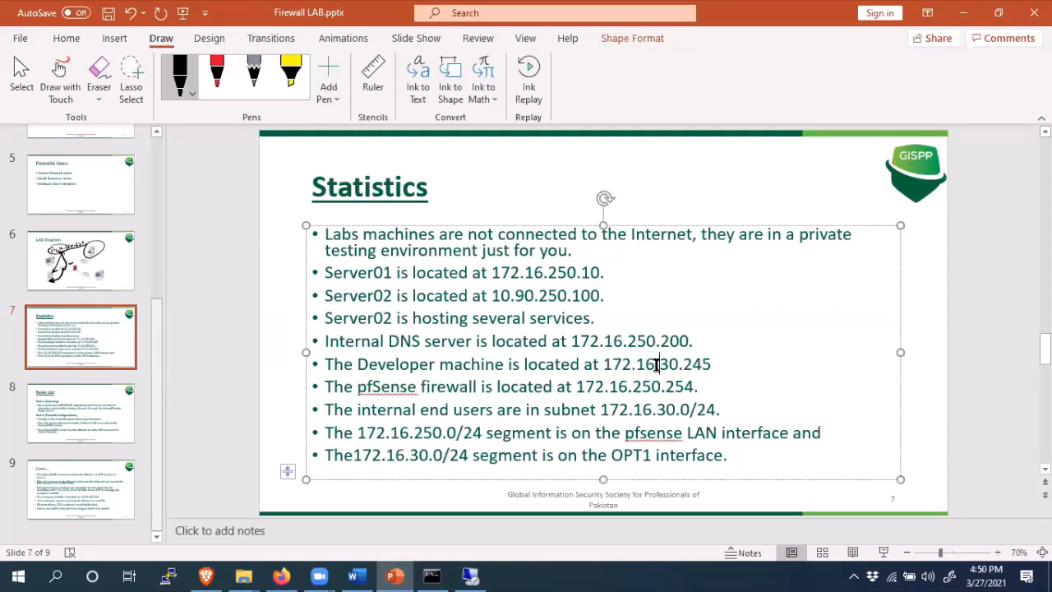
{"action": "key", "text": "Right"}
{"action": "key", "text": "Right"}
{"action": "key", "text": "Right"}
{"action": "key", "text": "Right"}
{"action": "key", "text": "Right"}
{"action": "key", "text": "Right"}
{"action": "key", "text": "Right"}
{"action": "double_click", "coordinate": [644, 362]}
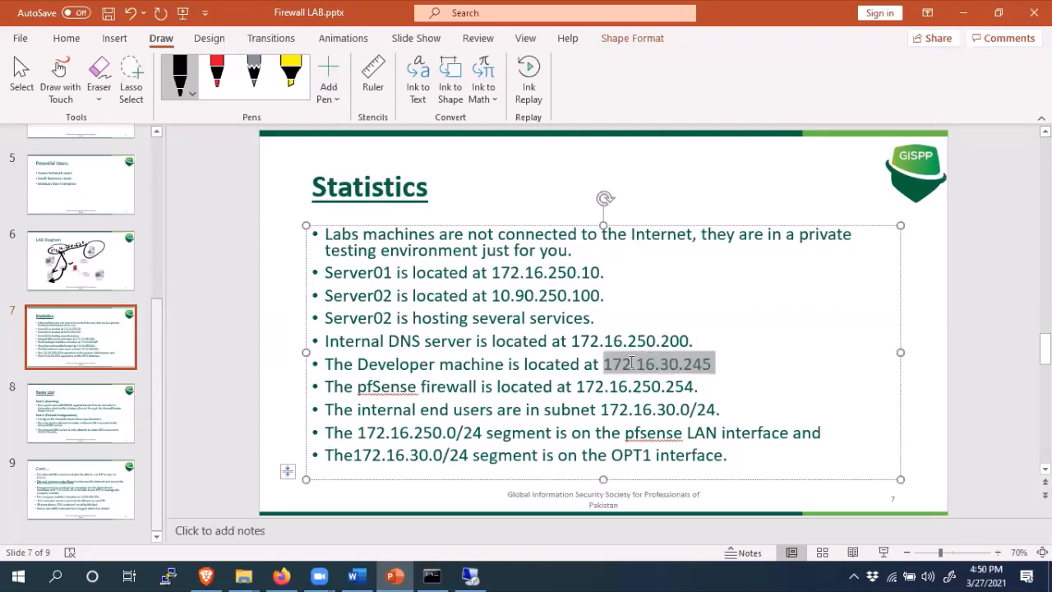
{"action": "right_click", "coordinate": [631, 367]}
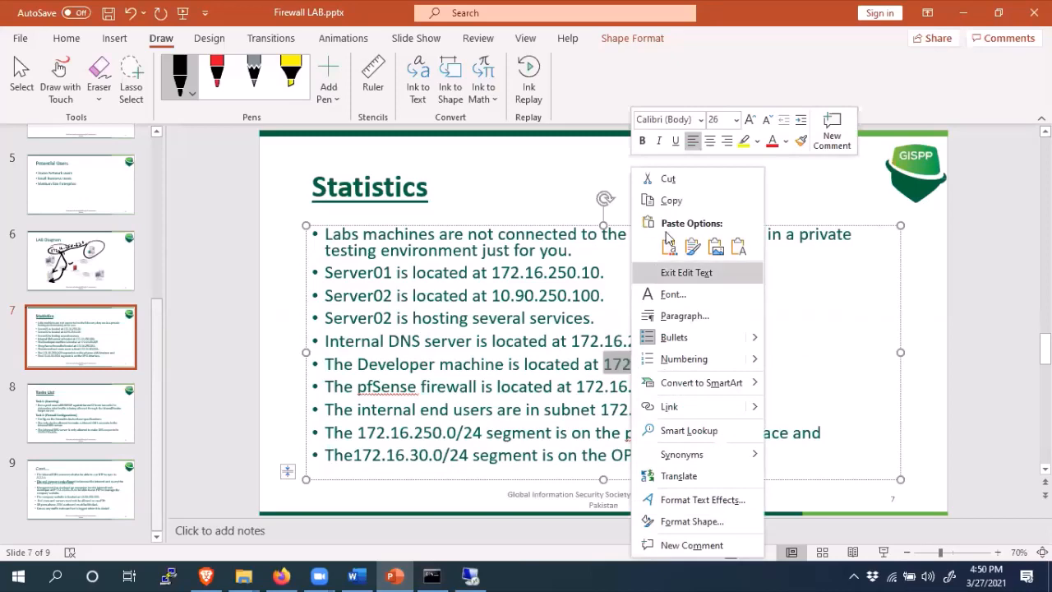
{"action": "left_click", "coordinate": [672, 203]}
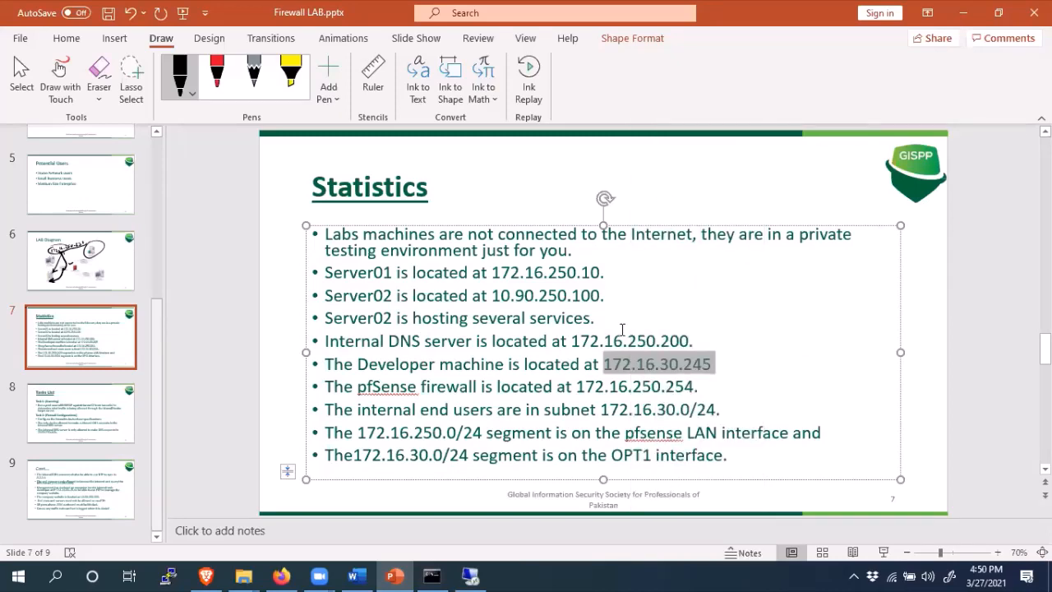
{"action": "mouse_move", "coordinate": [469, 576]}
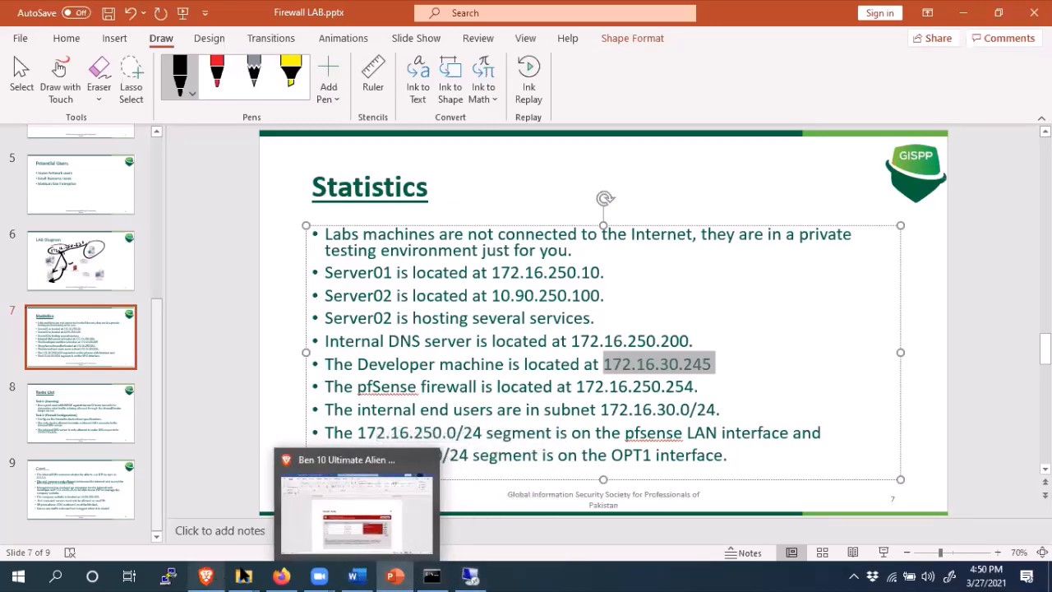
{"action": "left_click", "coordinate": [284, 576]}
{"action": "left_click", "coordinate": [301, 207]}
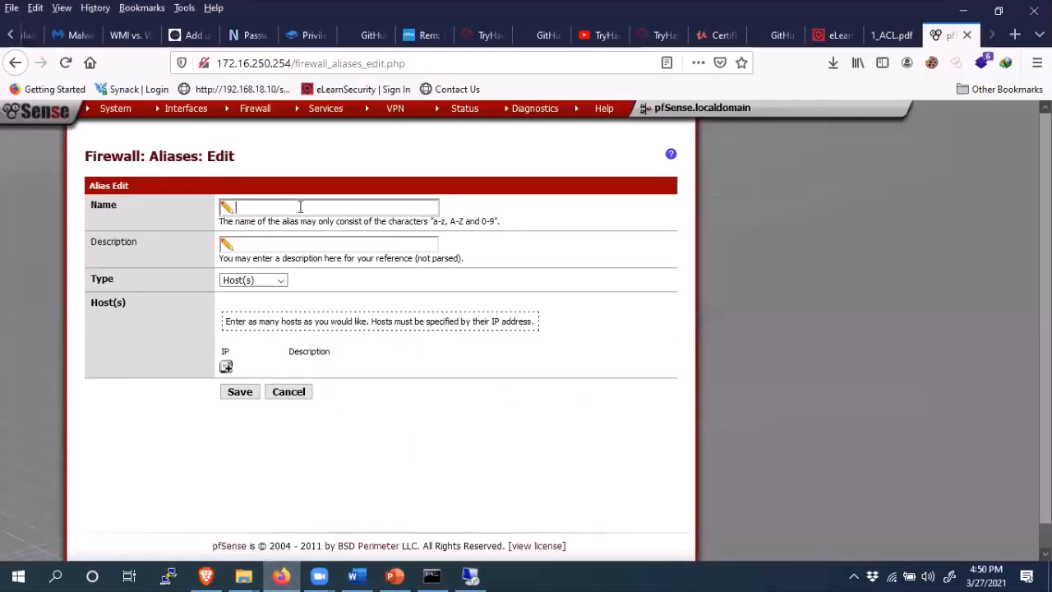
- Create and save host alias DeveloperMechine with IP 172.16.30.245
{"action": "type", "text": "D"}
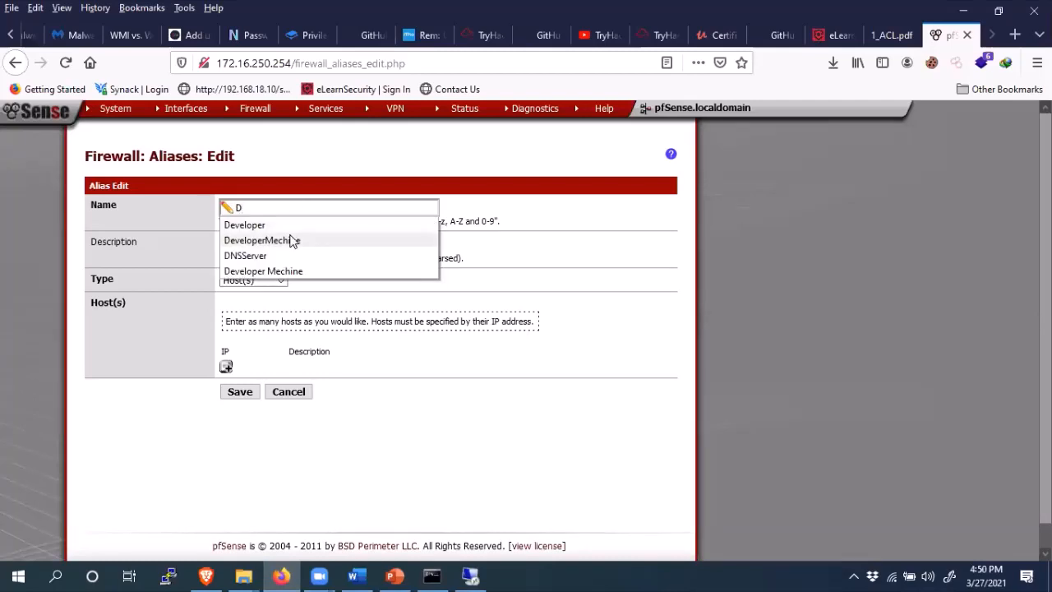
{"action": "left_click", "coordinate": [292, 240]}
{"action": "left_click", "coordinate": [230, 367]}
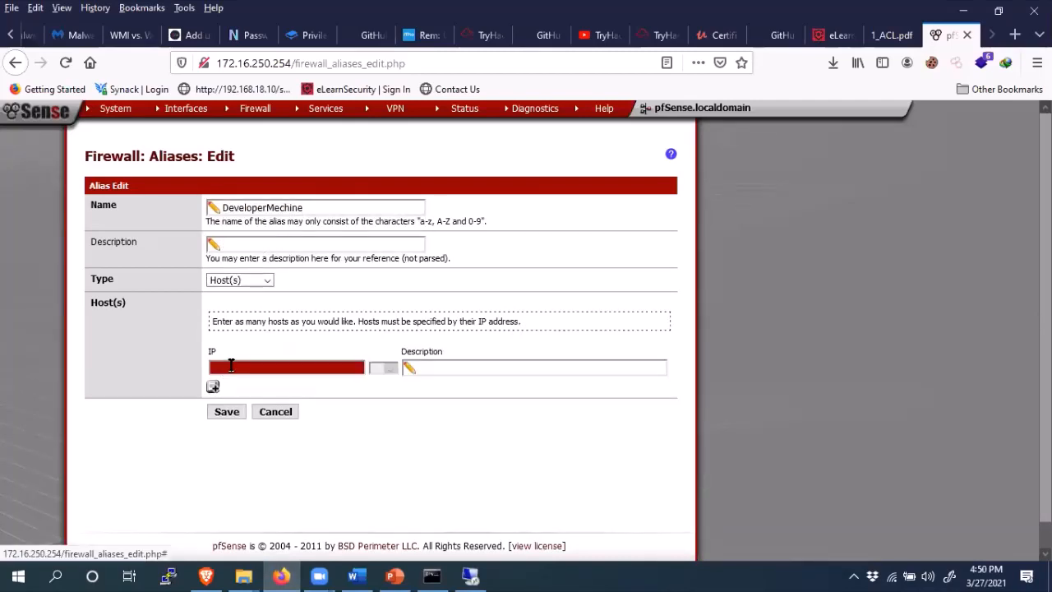
{"action": "left_click", "coordinate": [231, 367]}
{"action": "key", "text": "ctrl+v"}
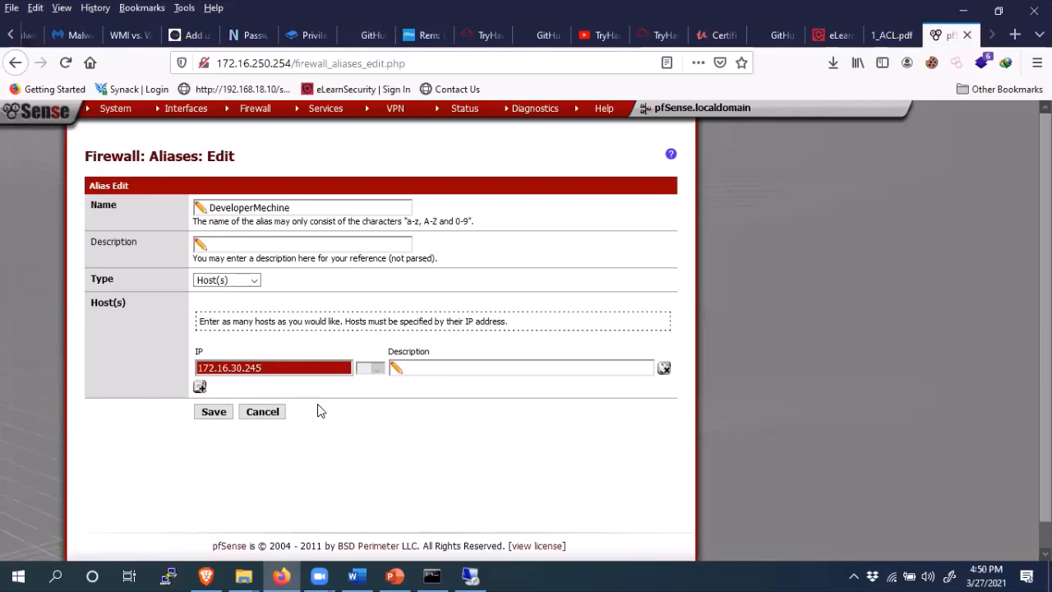
{"action": "left_click", "coordinate": [394, 576]}
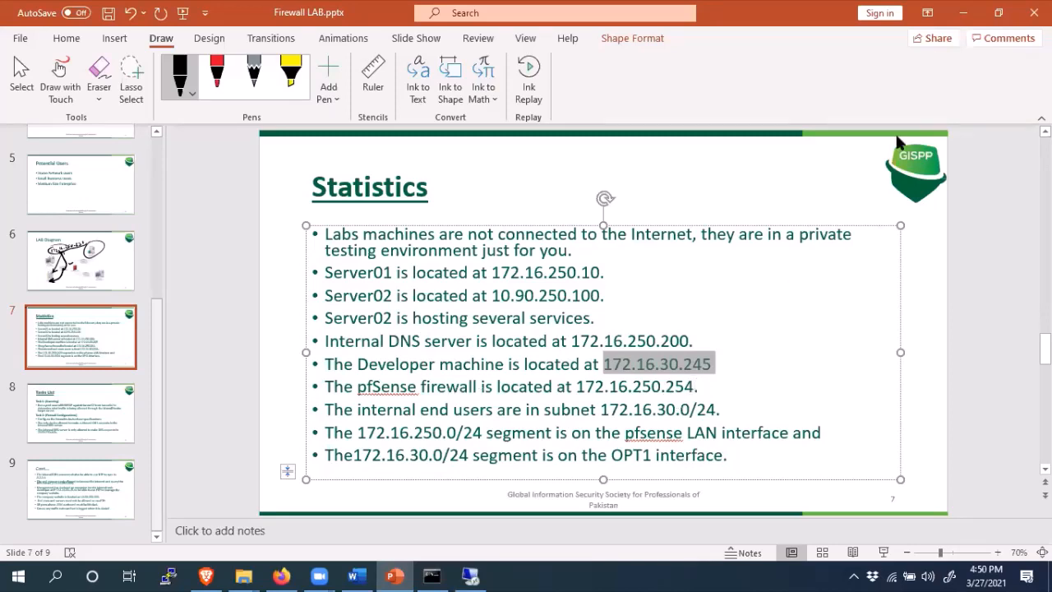
{"action": "left_click", "coordinate": [963, 12]}
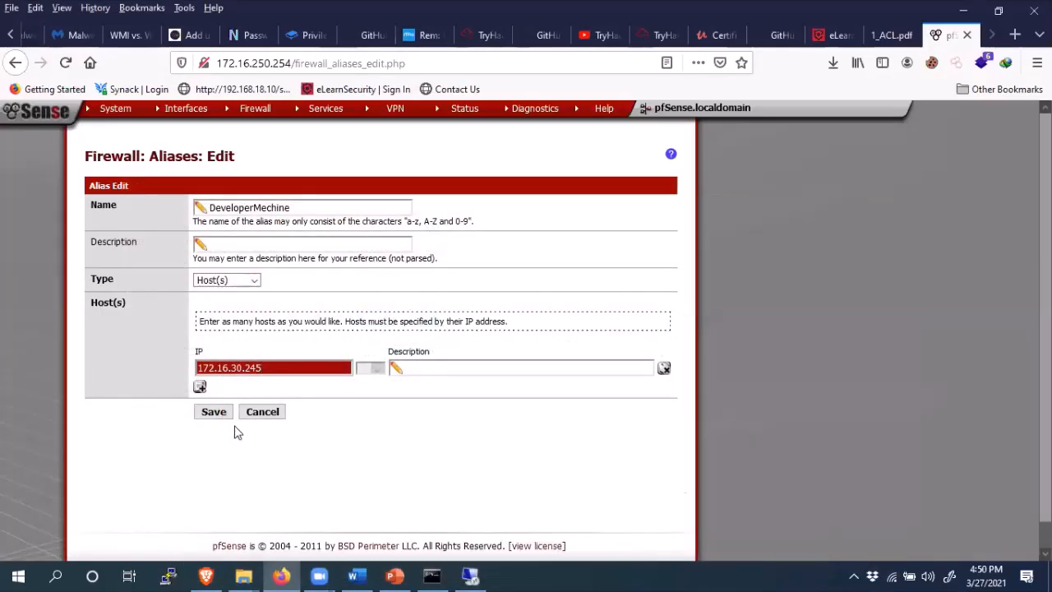
{"action": "left_click", "coordinate": [216, 415]}
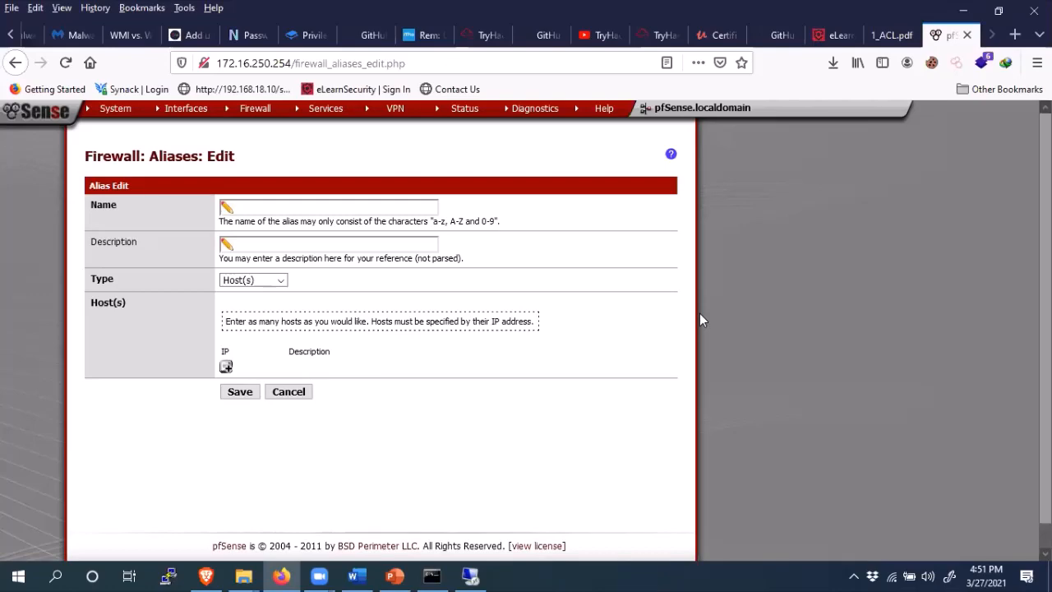
- Copy the firewall address 172.16.250.254 from the slide and try saving a Firewall alias with it
{"action": "left_click", "coordinate": [395, 576]}
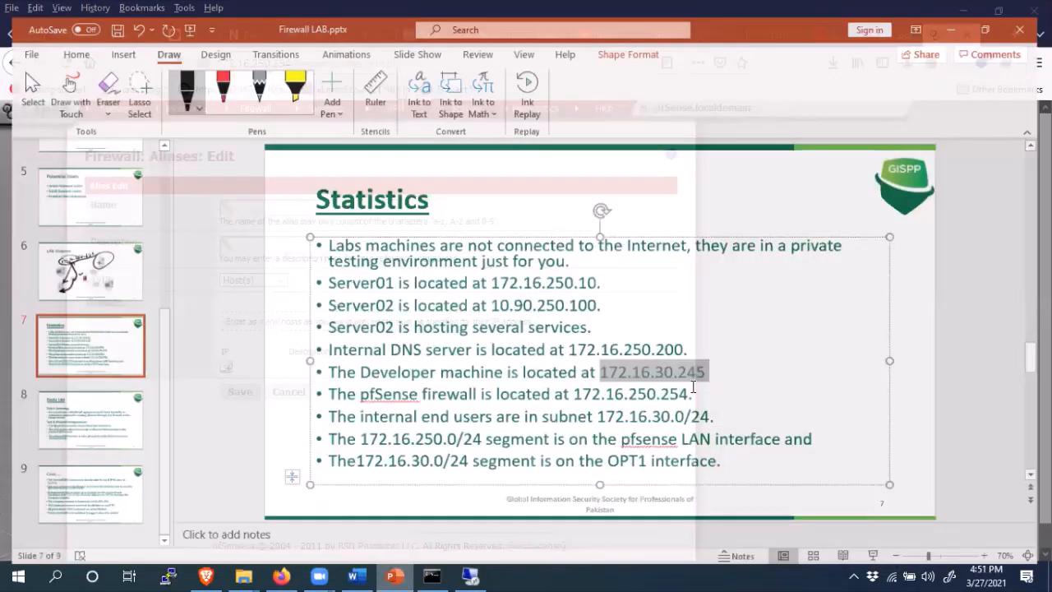
{"action": "left_click_drag", "start_coordinate": [695, 386], "coordinate": [575, 386]}
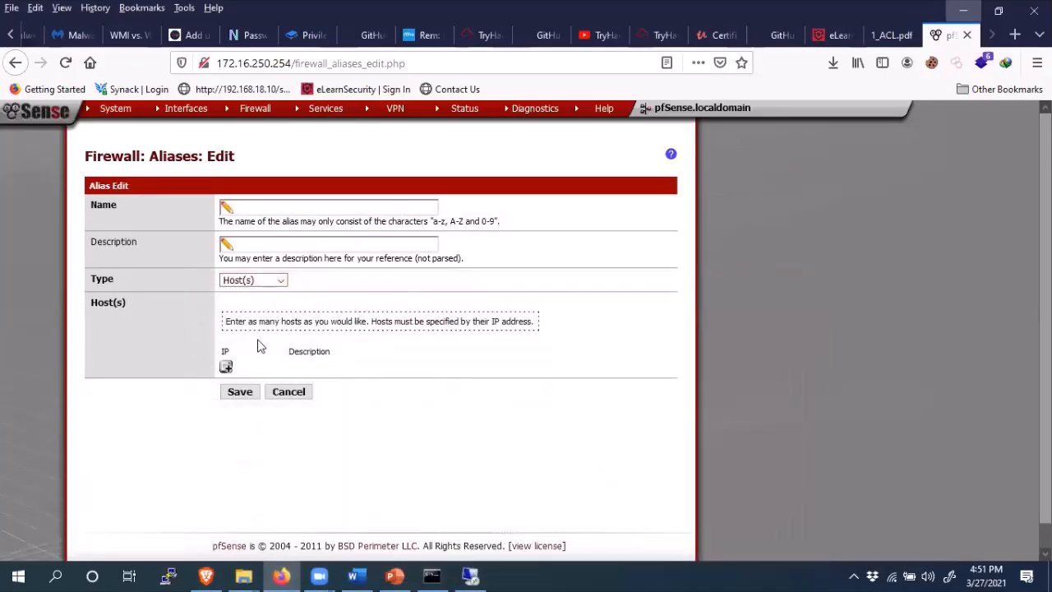
{"action": "left_click", "coordinate": [276, 209]}
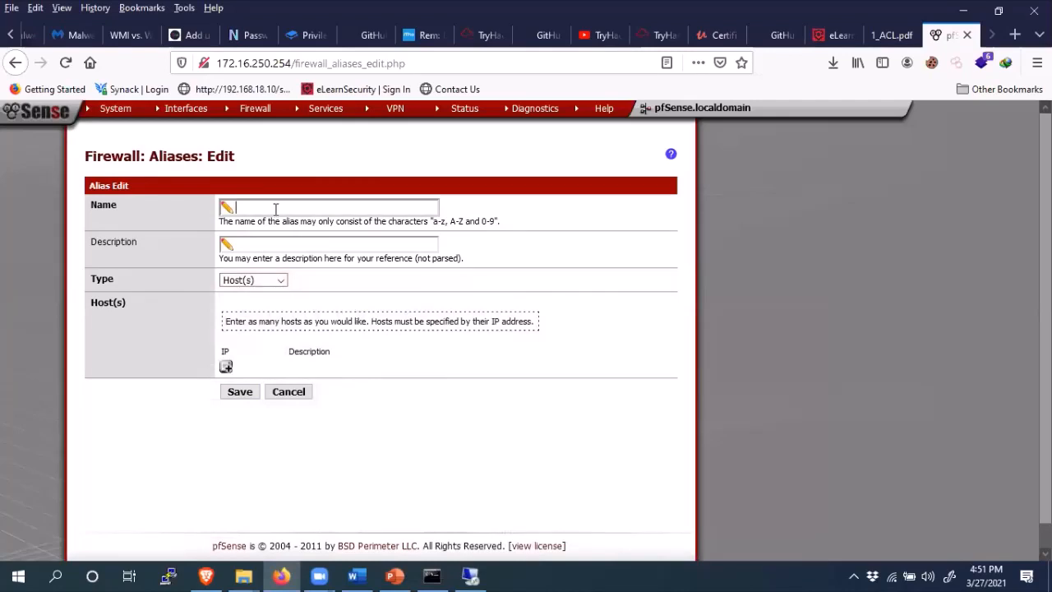
{"action": "type", "text": "Fi"}
{"action": "left_click", "coordinate": [263, 222]}
{"action": "left_click", "coordinate": [225, 365]}
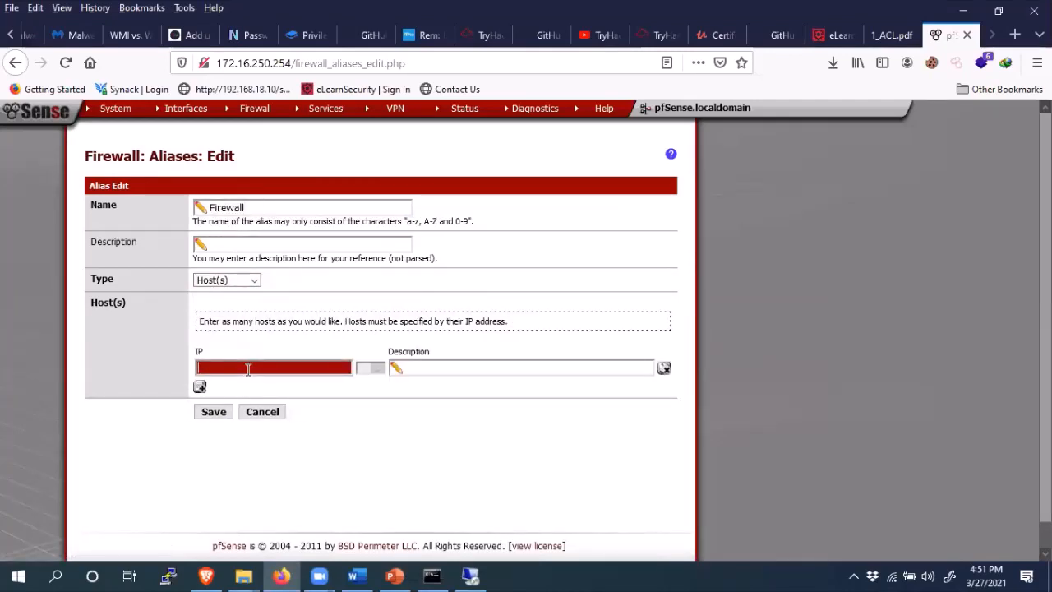
{"action": "key", "text": "ctrl+v"}
{"action": "left_click", "coordinate": [214, 413]}
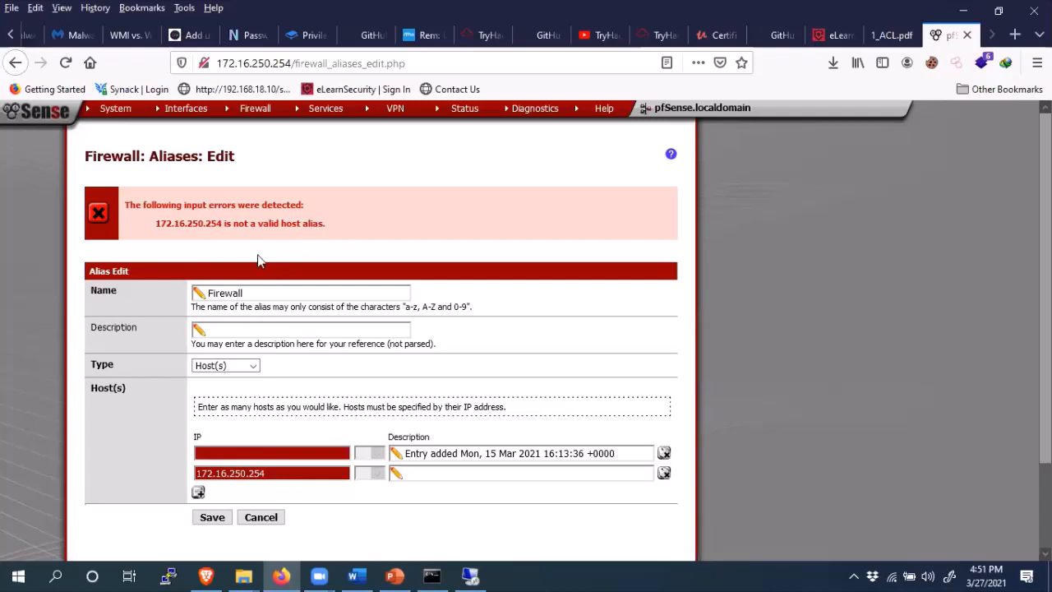
- Remove the extra host row and re-paste 172.16.250.254. After the save is rejected, cancel back to the alias list
{"action": "left_click", "coordinate": [249, 330]}
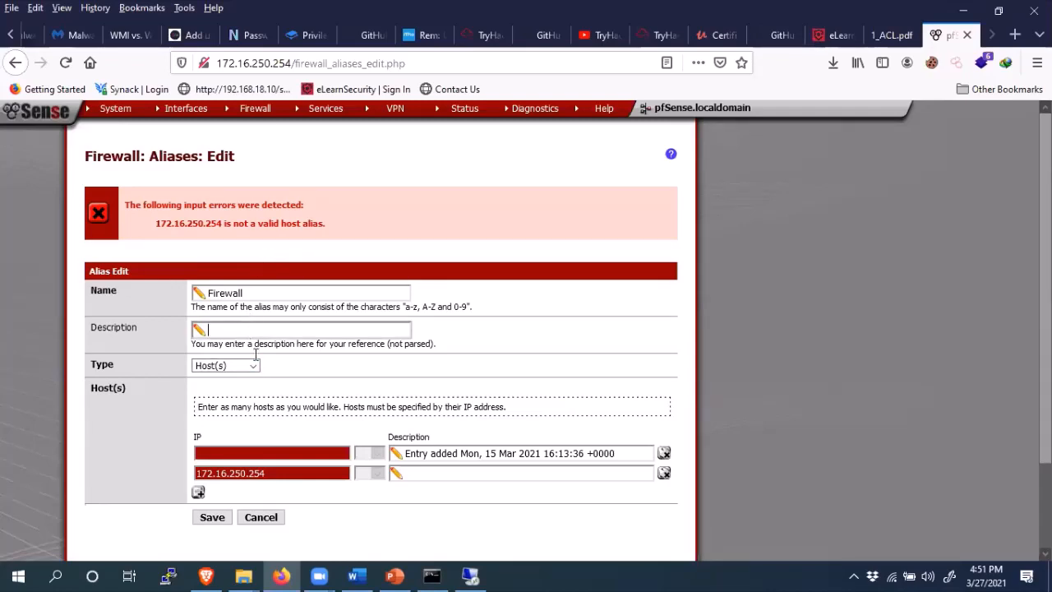
{"action": "left_click", "coordinate": [280, 471]}
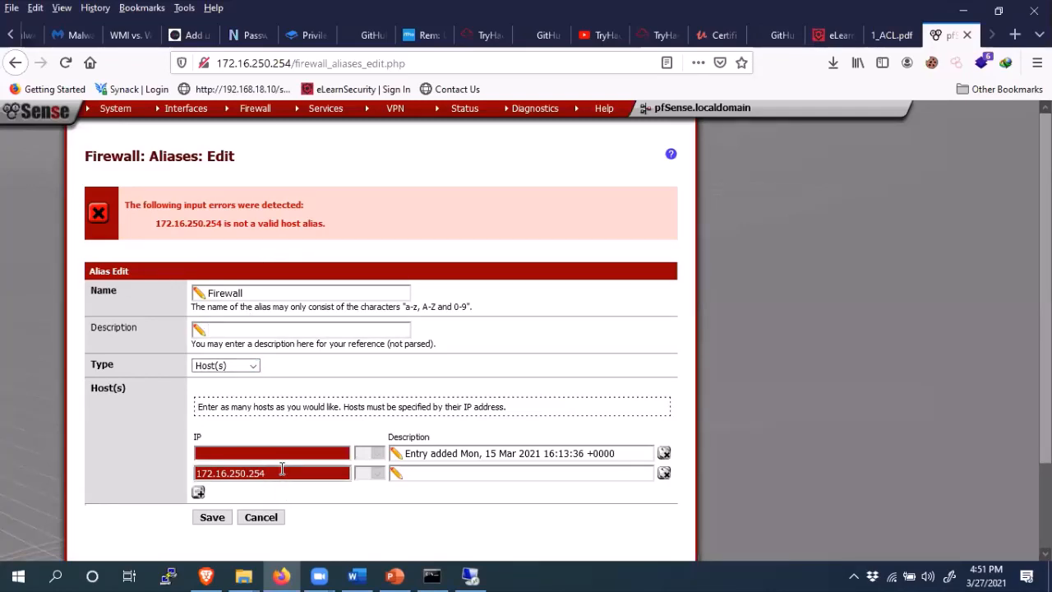
{"action": "mouse_move", "coordinate": [397, 575]}
{"action": "left_click", "coordinate": [664, 476]}
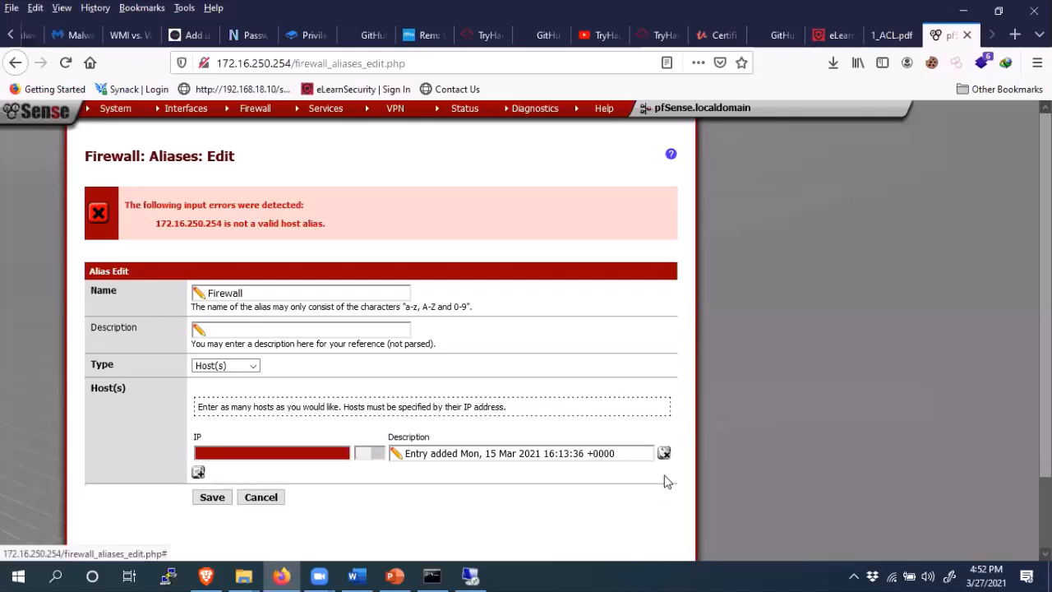
{"action": "left_click", "coordinate": [336, 451]}
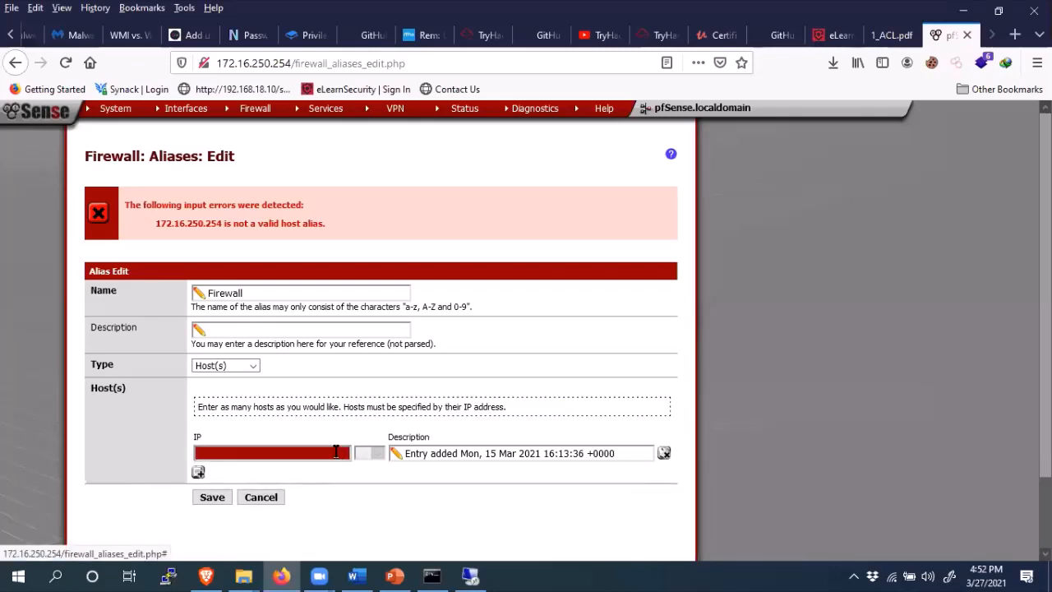
{"action": "key", "text": "ctrl+v"}
{"action": "left_click", "coordinate": [216, 503]}
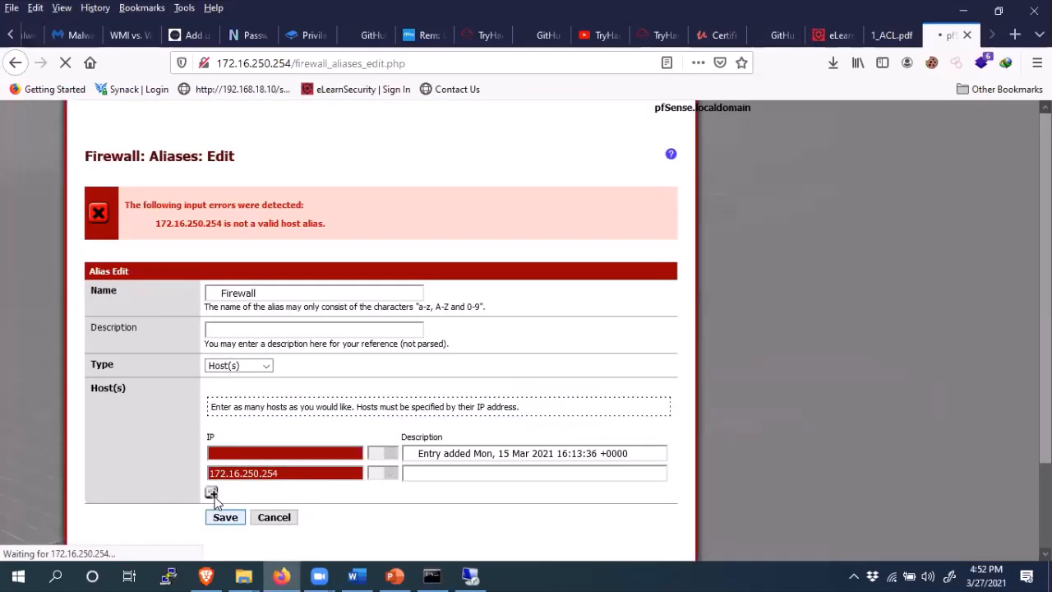
{"action": "left_click", "coordinate": [264, 518]}
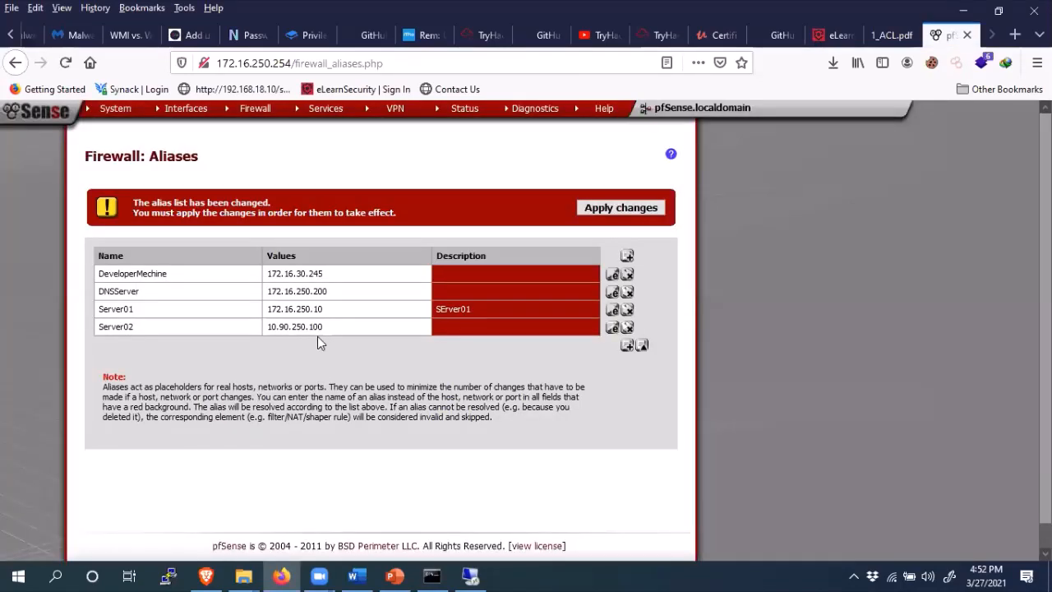
- Add and save a new Firewall alias with host 172.16.250.254, then highlight the misspelled SErver01 description
{"action": "left_click", "coordinate": [628, 258]}
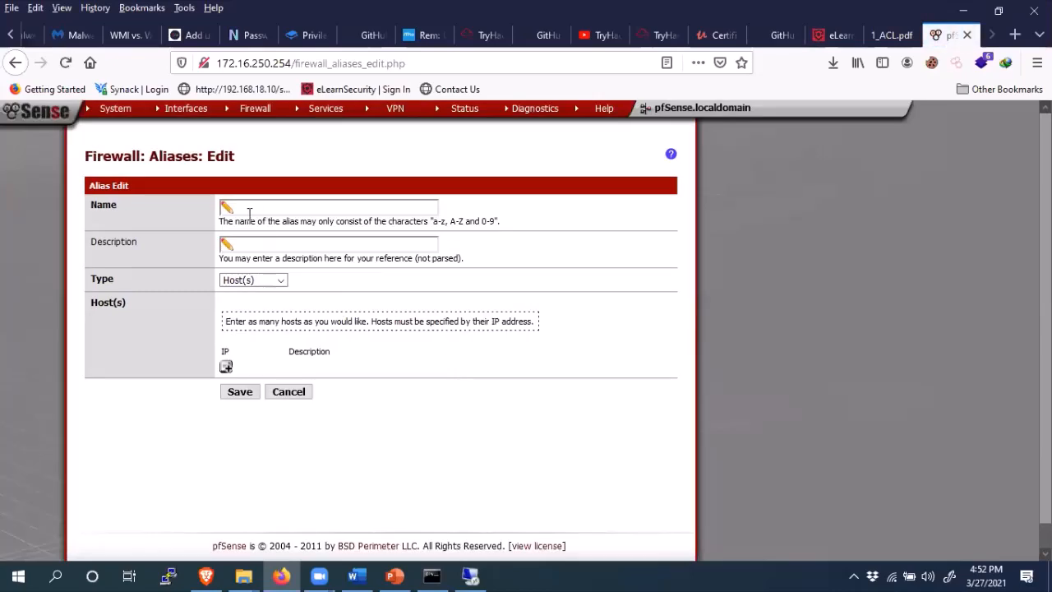
{"action": "left_click", "coordinate": [250, 210]}
{"action": "type", "text": "Fi"}
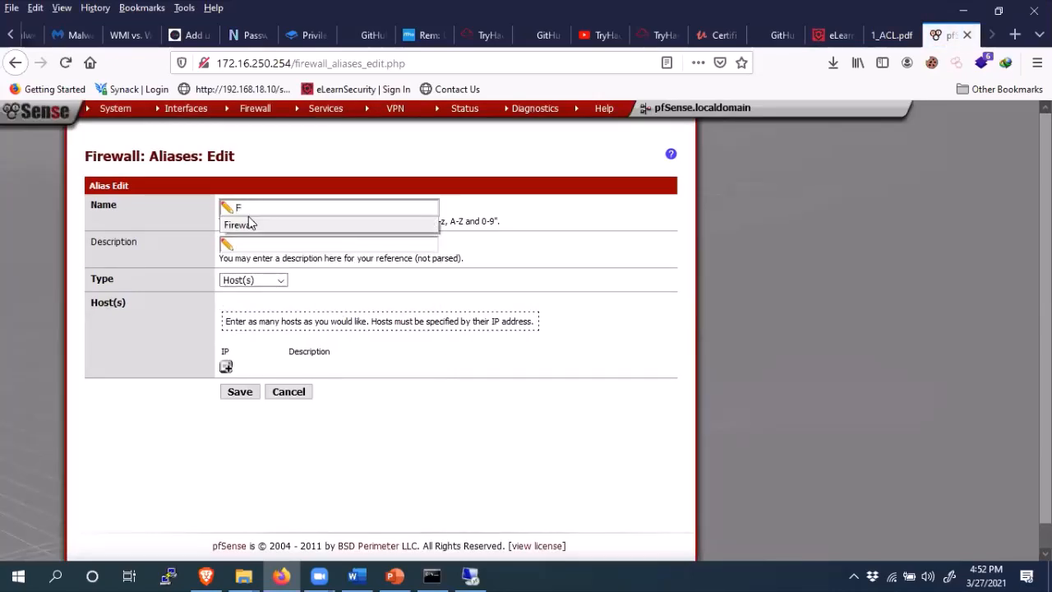
{"action": "left_click", "coordinate": [246, 224]}
{"action": "left_click", "coordinate": [226, 368]}
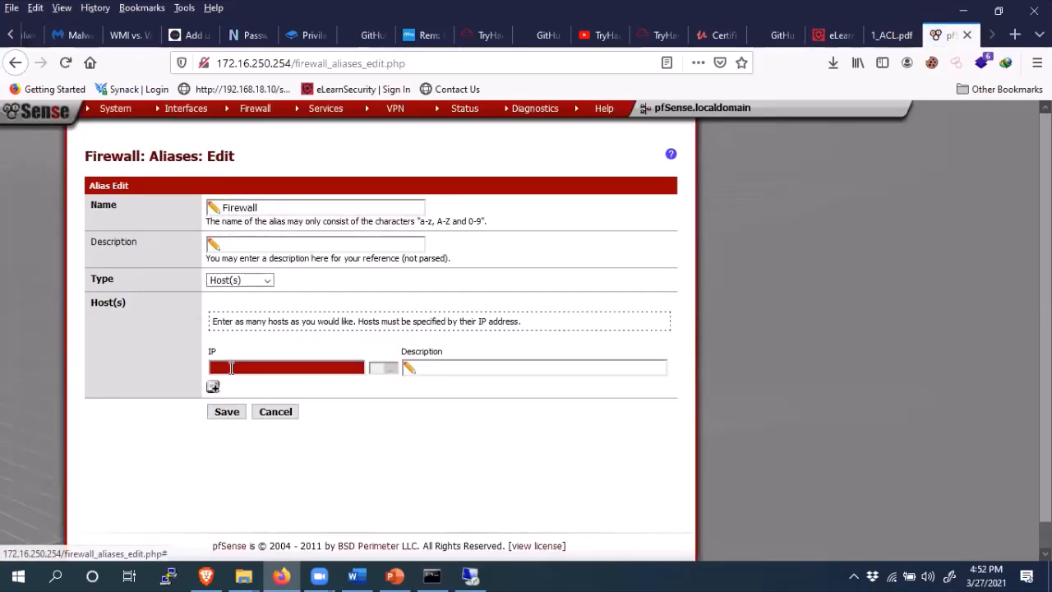
{"action": "left_click", "coordinate": [286, 369]}
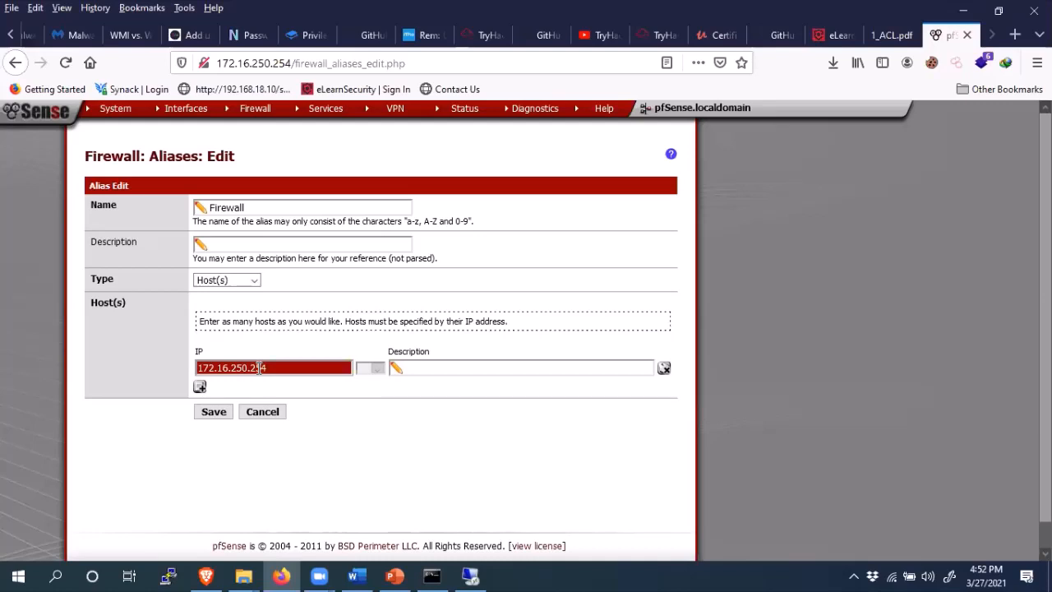
{"action": "left_click", "coordinate": [216, 414]}
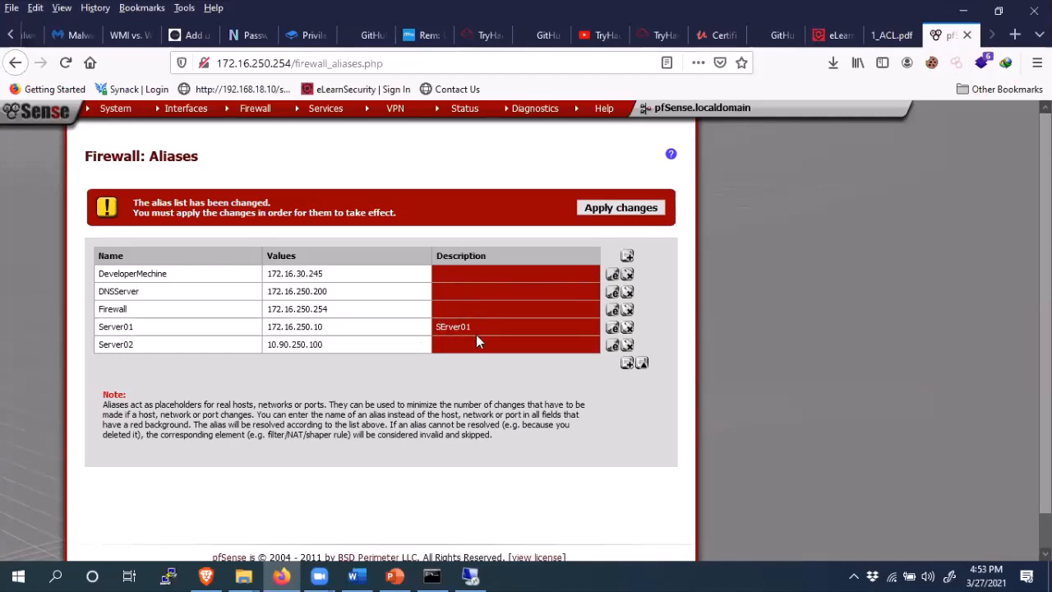
{"action": "left_click_drag", "start_coordinate": [474, 328], "coordinate": [440, 327]}
{"action": "mouse_move", "coordinate": [324, 115]}
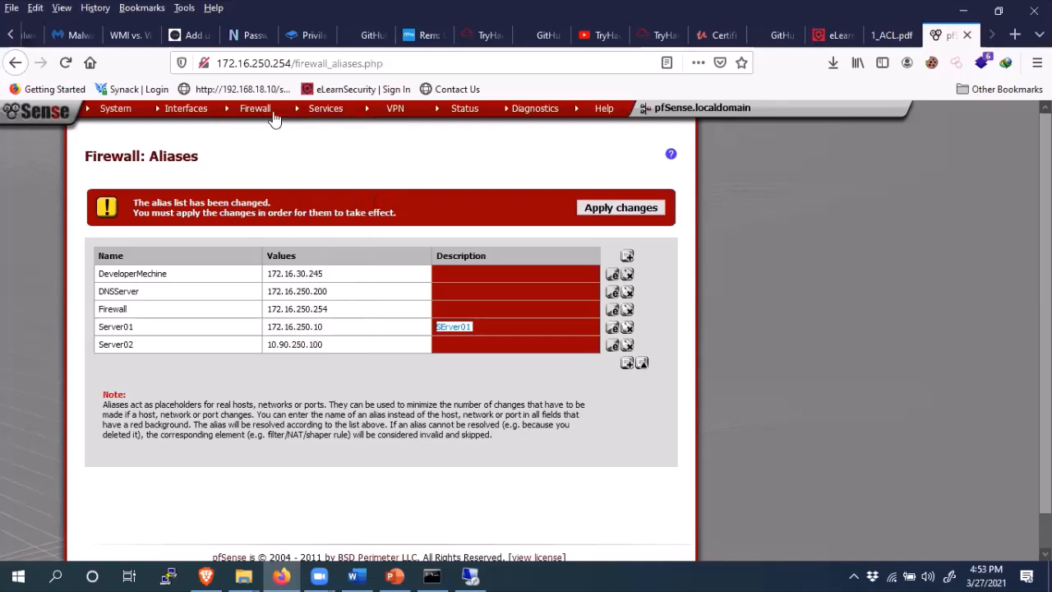
- Under Firewall > Rules on the LAN tab, start a new rule, then switch to the Firewall LAB slides
{"action": "mouse_move", "coordinate": [264, 119]}
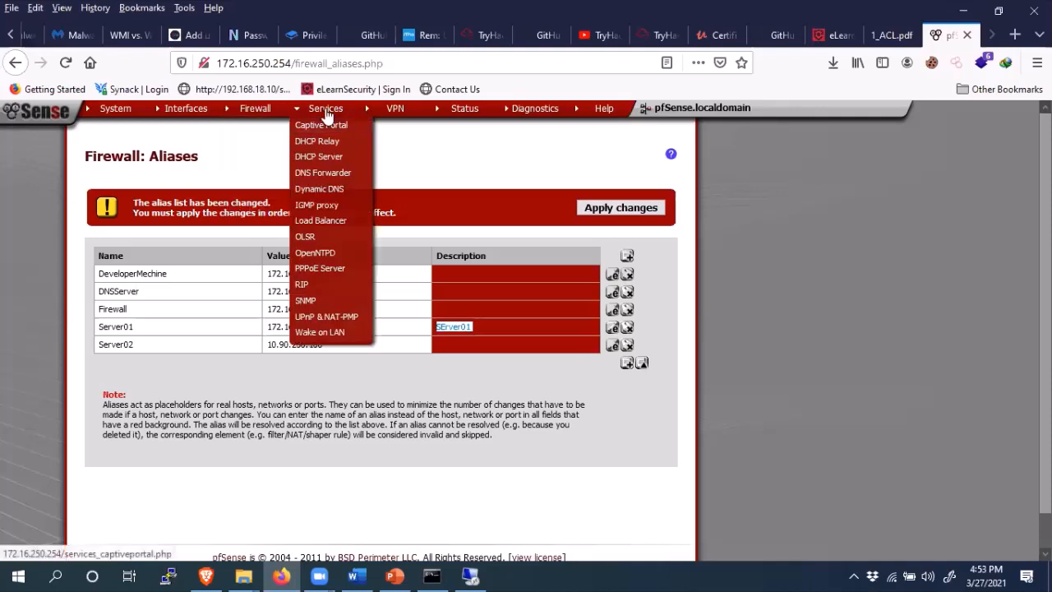
{"action": "mouse_move", "coordinate": [188, 122]}
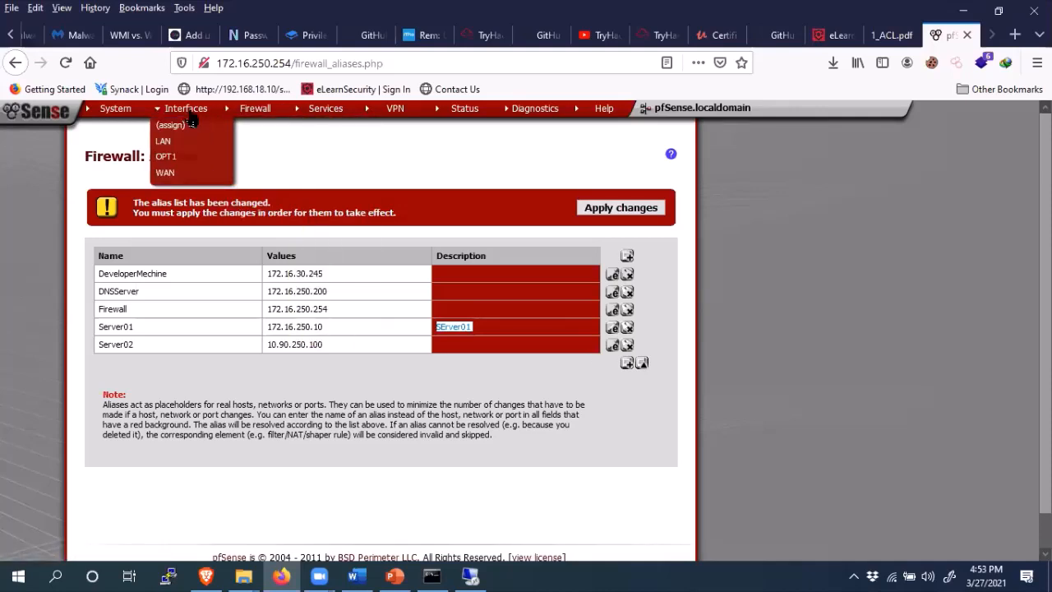
{"action": "mouse_move", "coordinate": [257, 113]}
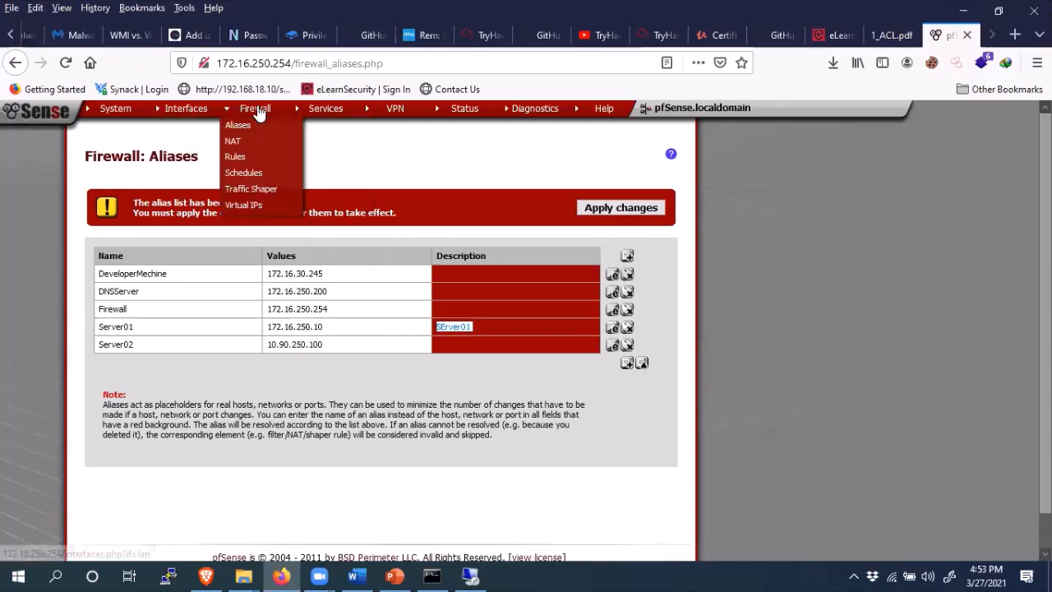
{"action": "left_click", "coordinate": [239, 162]}
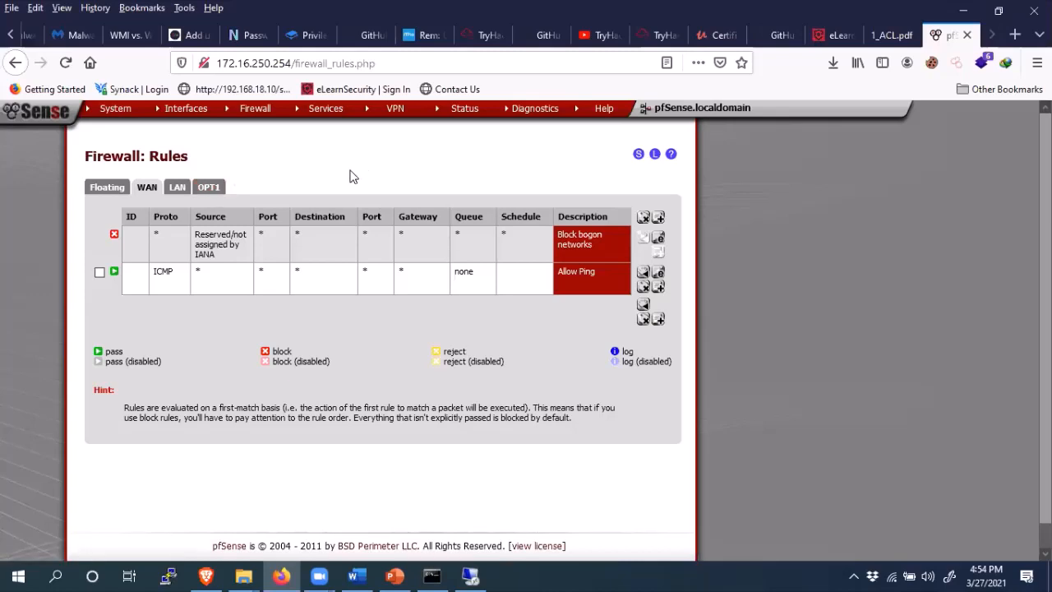
{"action": "left_click", "coordinate": [175, 191]}
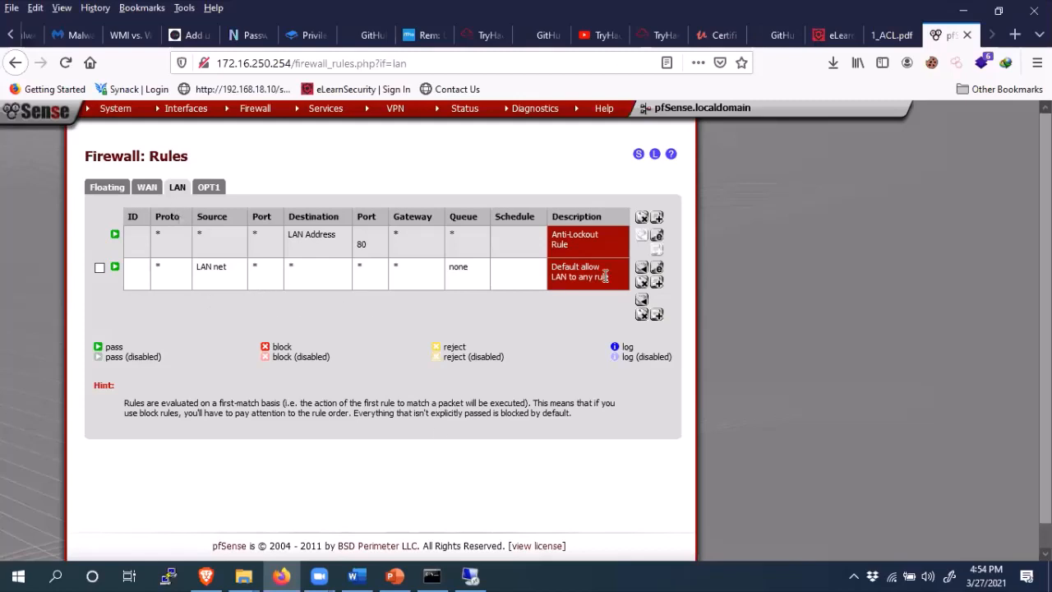
{"action": "left_click", "coordinate": [657, 222]}
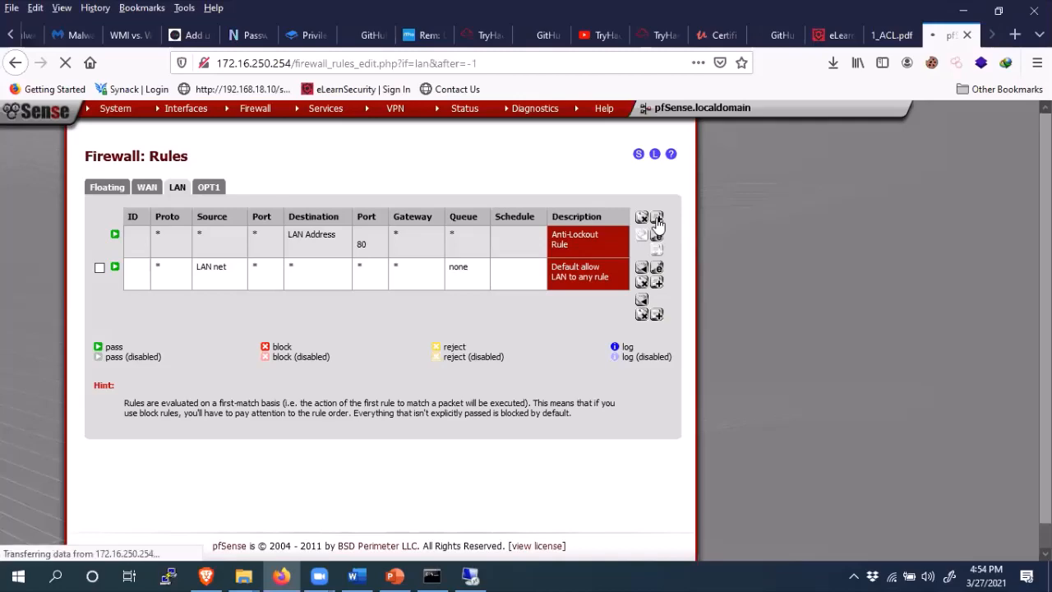
{"action": "left_click", "coordinate": [393, 575]}
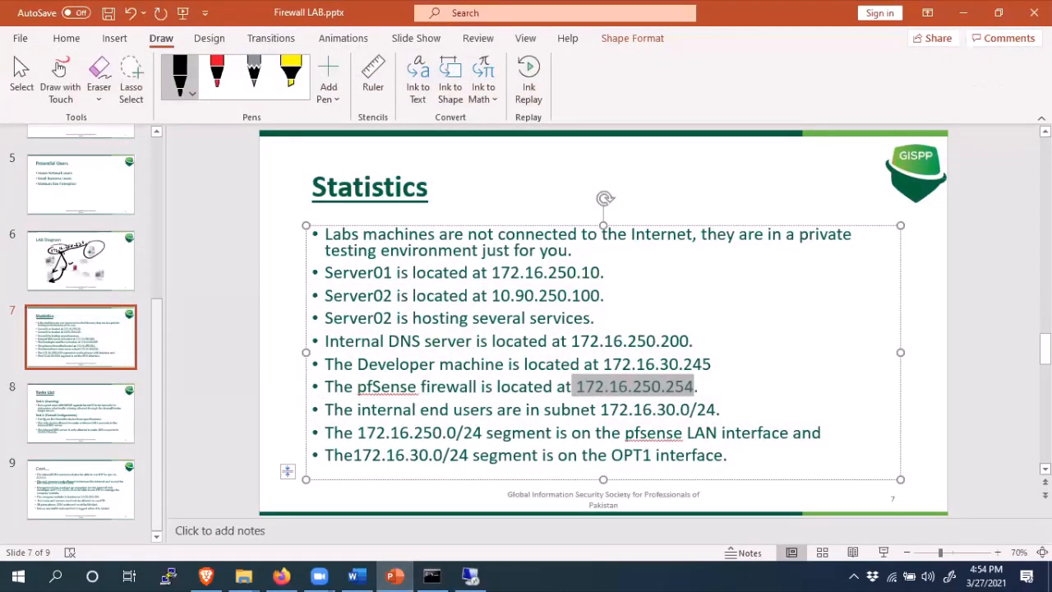
- Advance to slide 8, Tasks List, and highlight the 'Configure the firewall rules' requirement
{"action": "left_click", "coordinate": [1046, 468]}
{"action": "left_click", "coordinate": [1046, 468]}
{"action": "left_click", "coordinate": [1045, 469]}
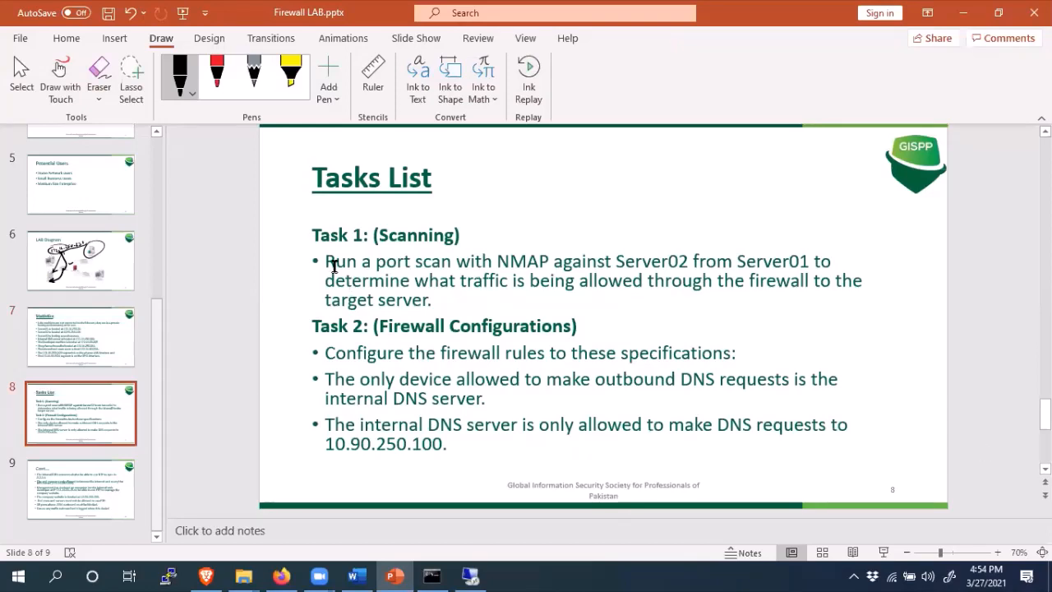
{"action": "left_click_drag", "start_coordinate": [327, 357], "coordinate": [666, 362]}
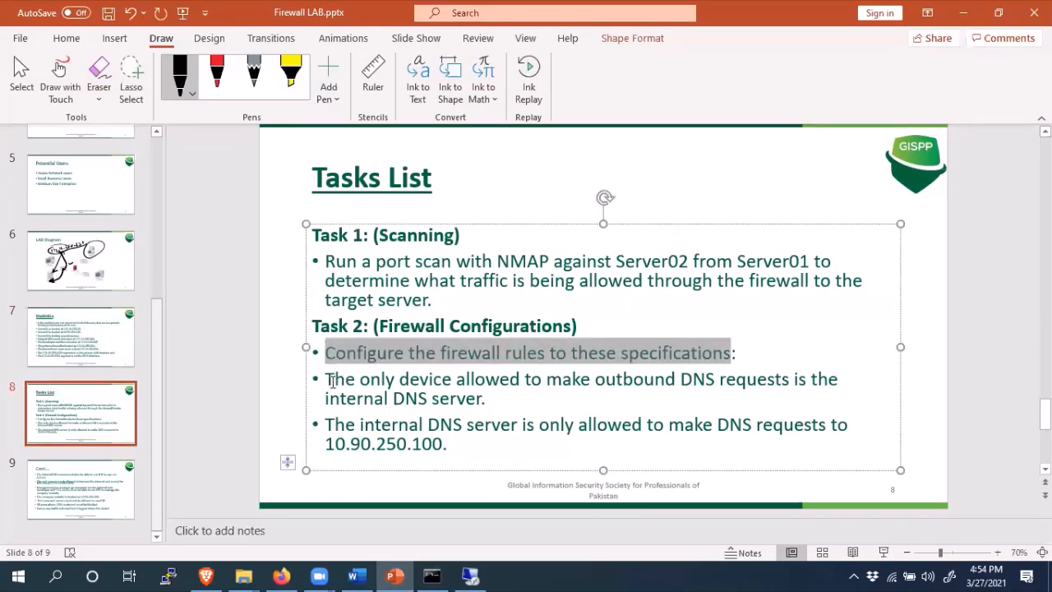
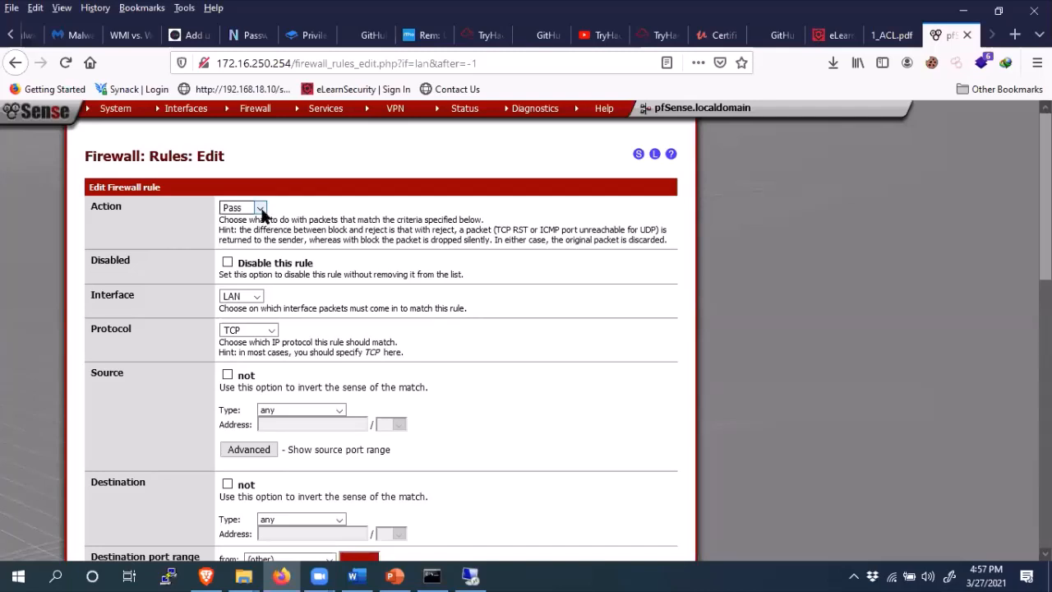
- Keep the rule action as Pass and set the protocol to UDP
{"action": "left_click", "coordinate": [262, 210]}
{"action": "left_click", "coordinate": [242, 230]}
{"action": "left_click", "coordinate": [272, 332]}
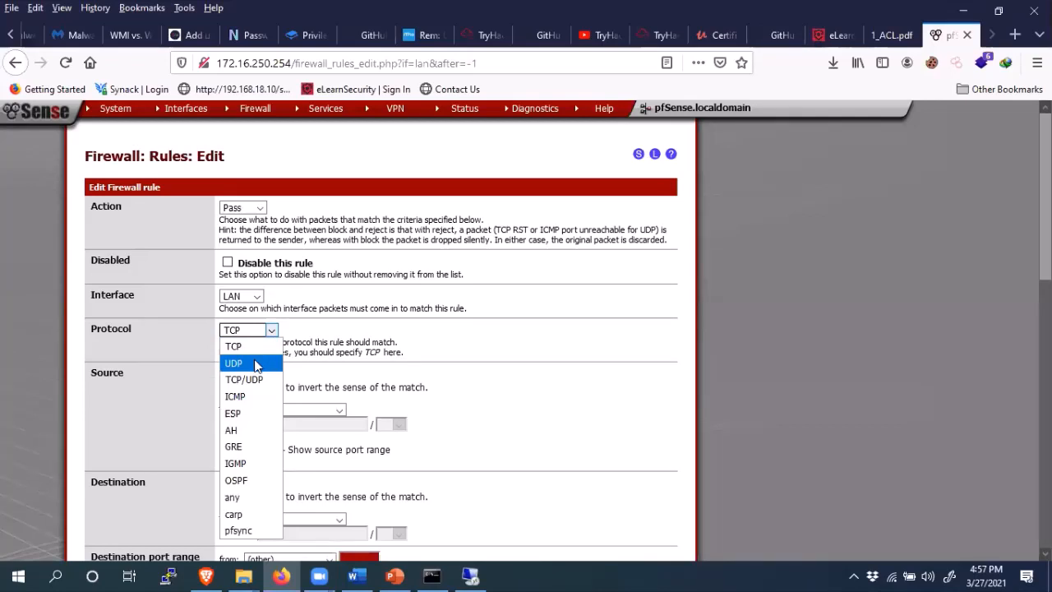
{"action": "left_click", "coordinate": [257, 365]}
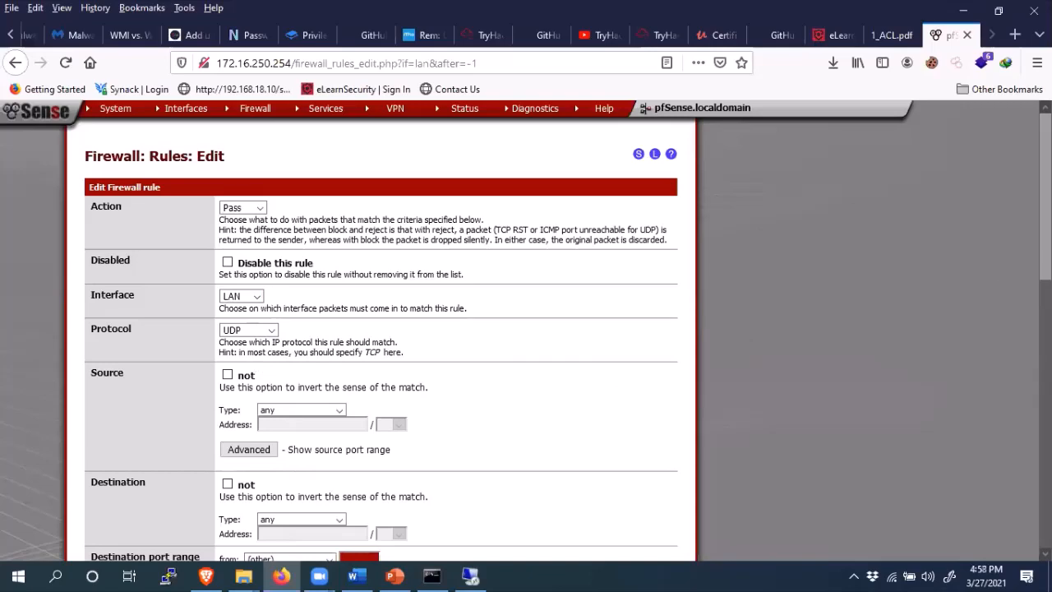
{"action": "scroll", "coordinate": [469, 287], "scroll_direction": "down", "scroll_amount": 3}
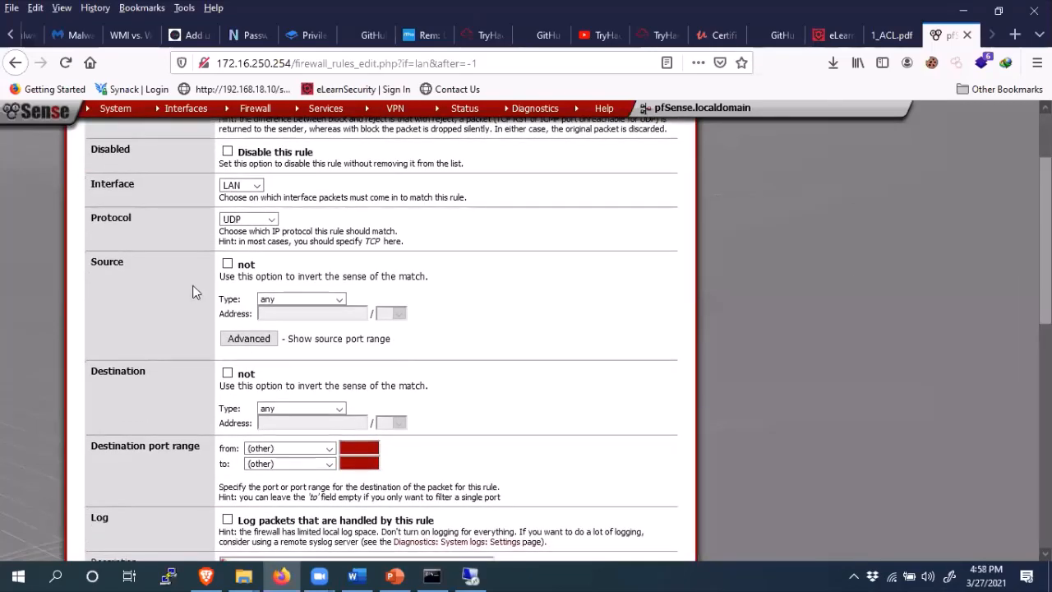
- Set the source to single host or alias DNSServer
{"action": "left_click", "coordinate": [337, 301]}
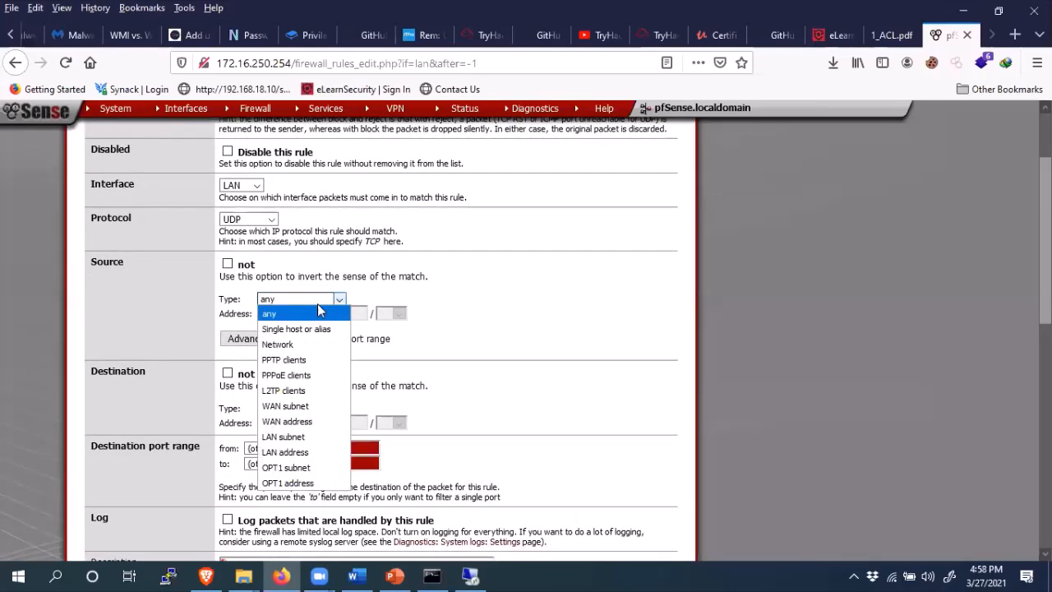
{"action": "left_click", "coordinate": [297, 329]}
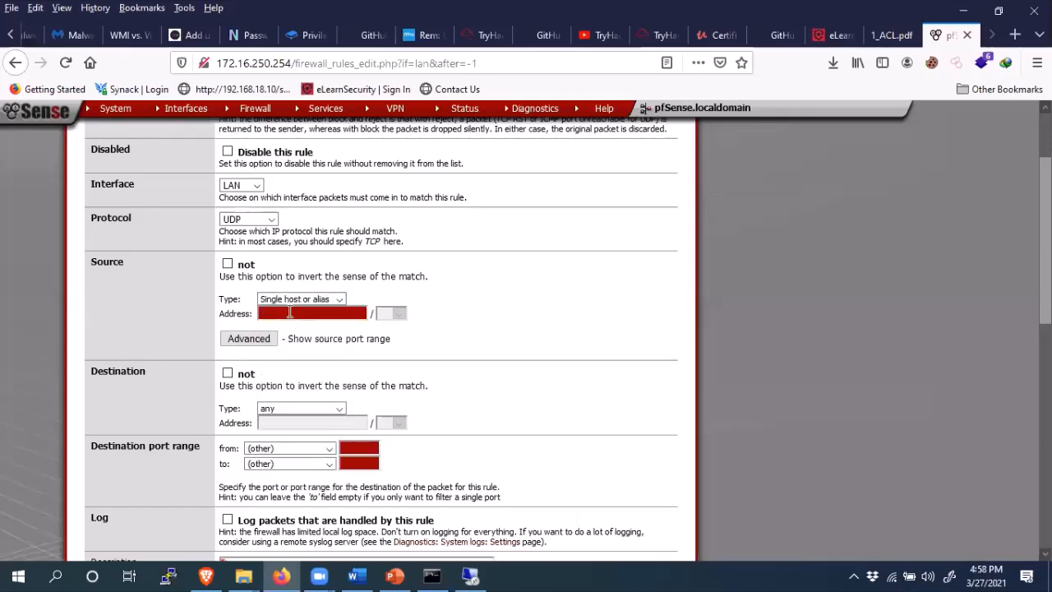
{"action": "left_click", "coordinate": [290, 312]}
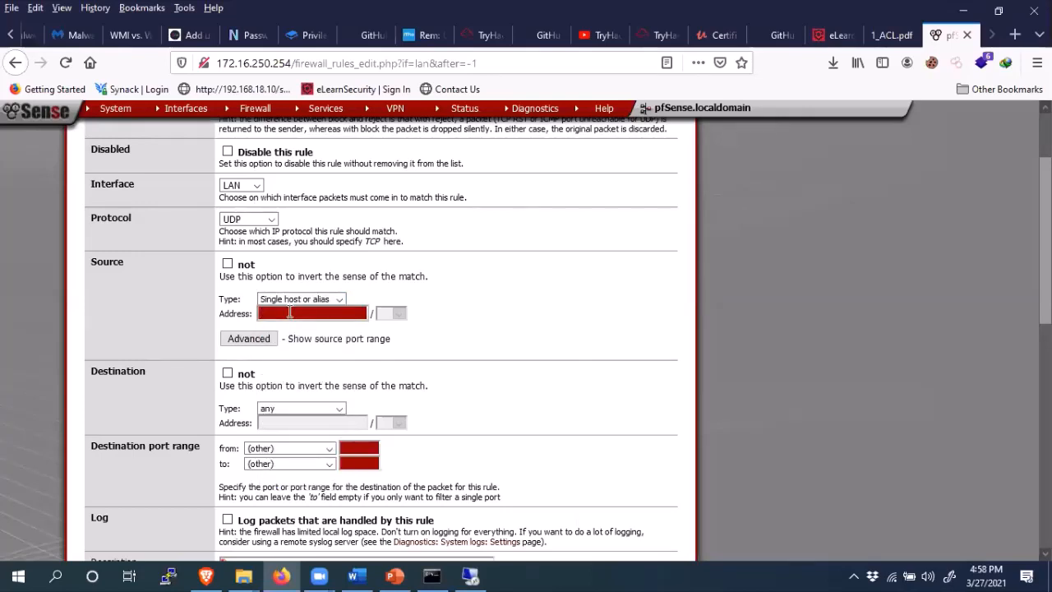
{"action": "type", "text": "S"}
{"action": "key", "text": "BackSpace"}
{"action": "type", "text": "DeveloperMechine"}
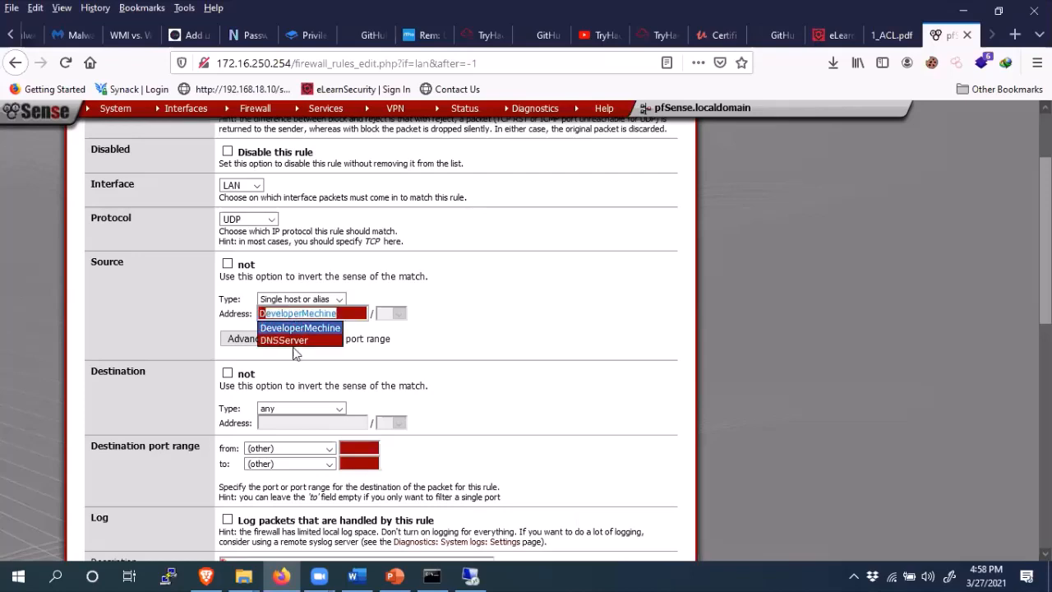
{"action": "left_click", "coordinate": [293, 340]}
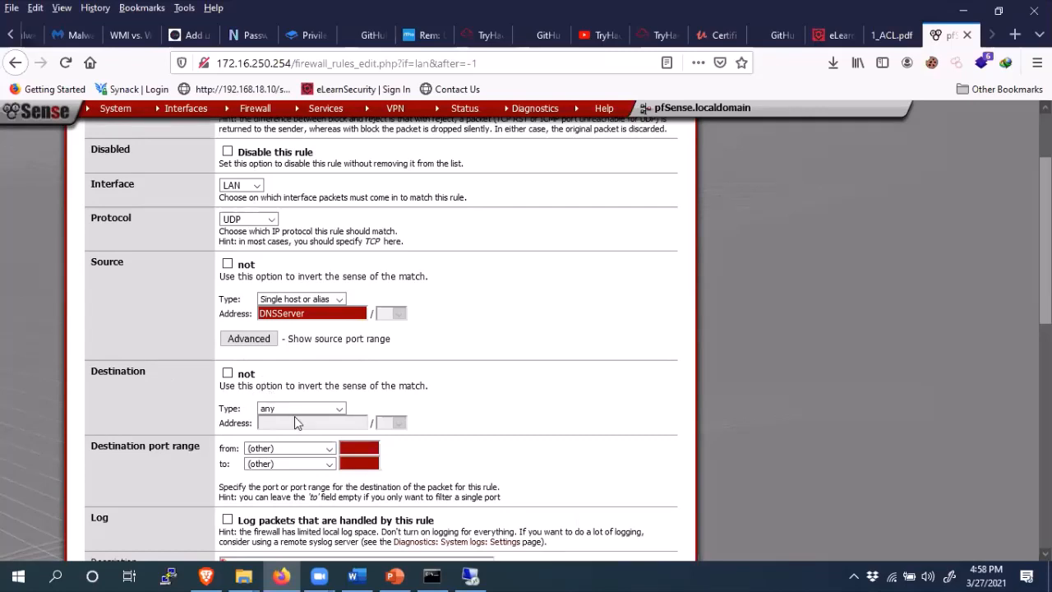
- Set the destination to single host or alias Server02
{"action": "left_click", "coordinate": [338, 410]}
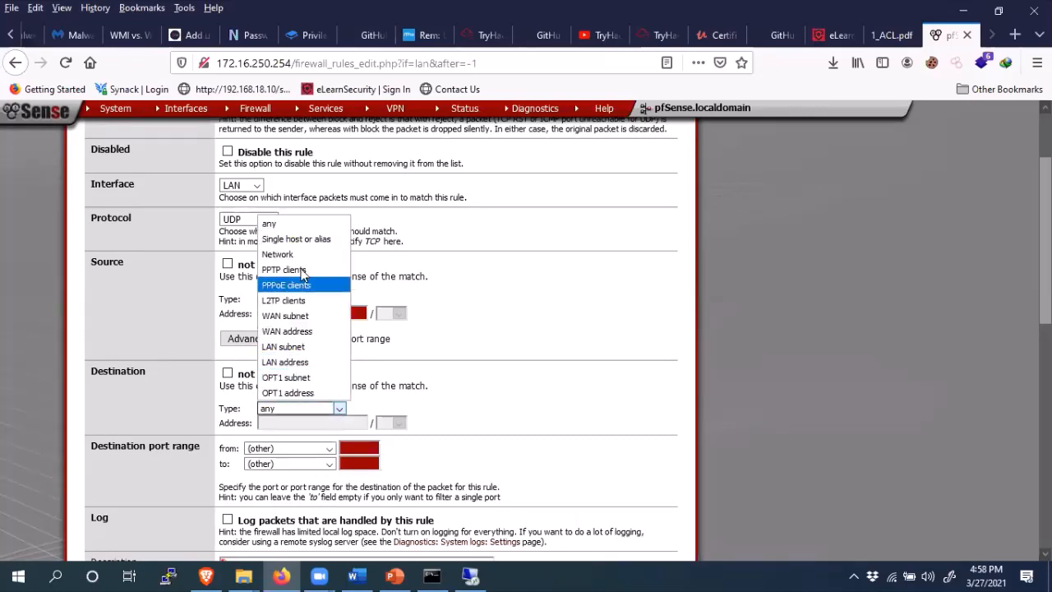
{"action": "left_click", "coordinate": [304, 238]}
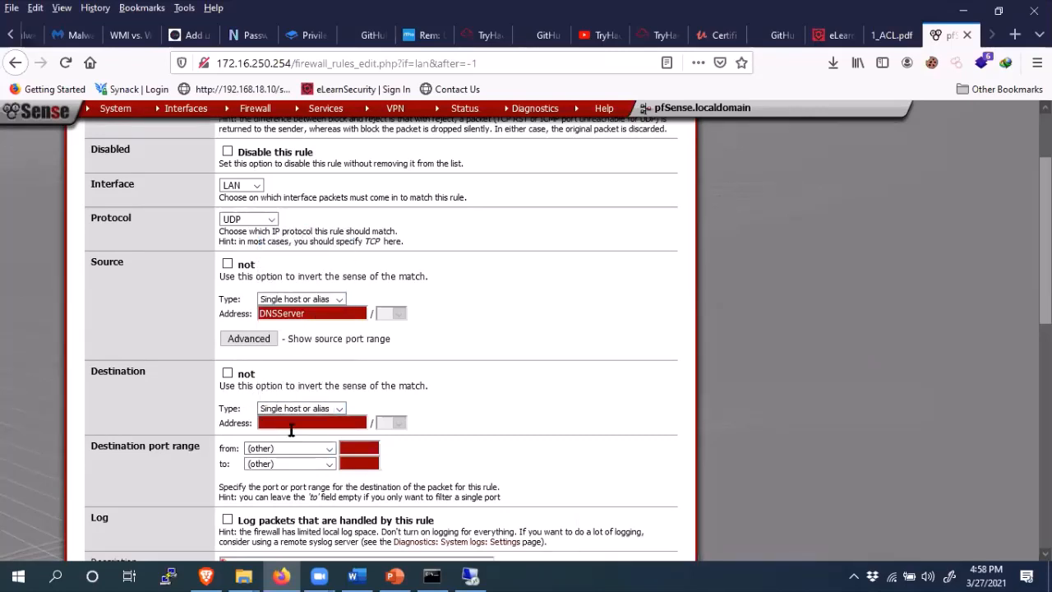
{"action": "left_click", "coordinate": [291, 422]}
{"action": "type", "text": "Server01"}
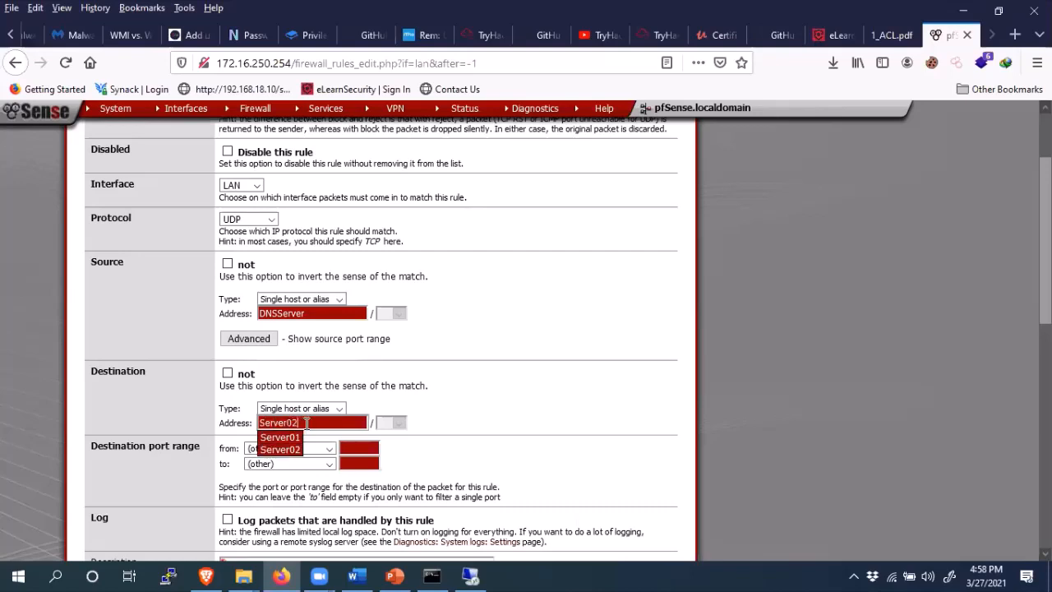
{"action": "type", "text": "2"}
{"action": "left_click", "coordinate": [444, 390]}
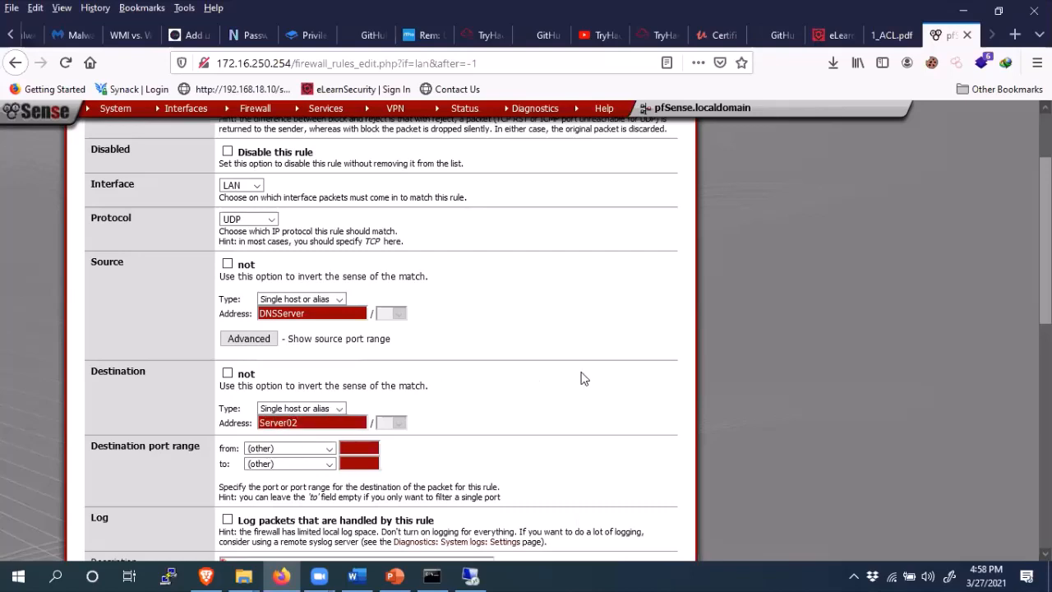
{"action": "scroll", "coordinate": [382, 339], "scroll_direction": "down", "scroll_amount": 1}
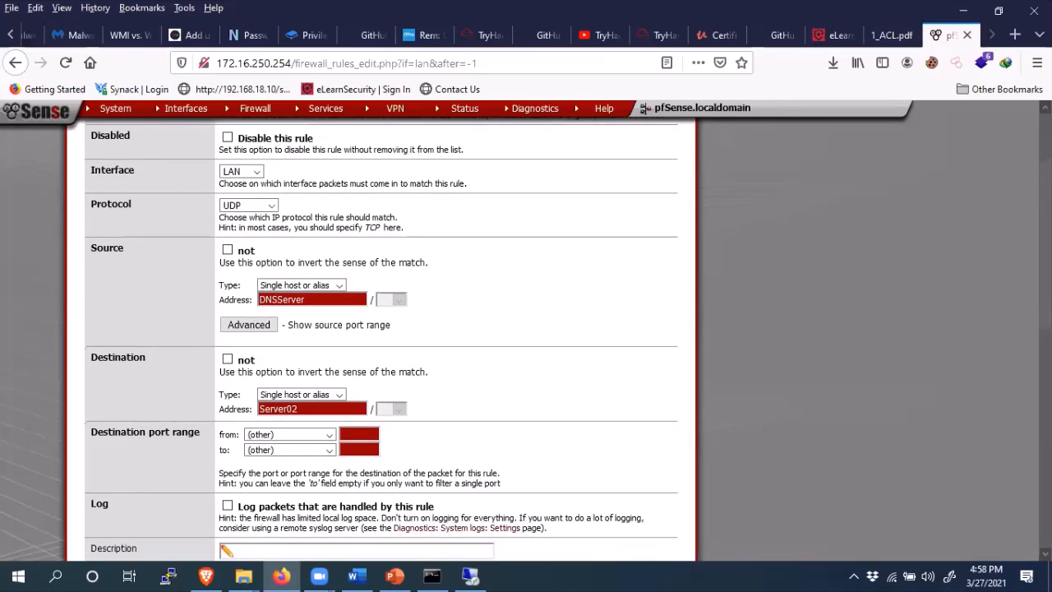
{"action": "scroll", "coordinate": [382, 339], "scroll_direction": "up", "scroll_amount": 1}
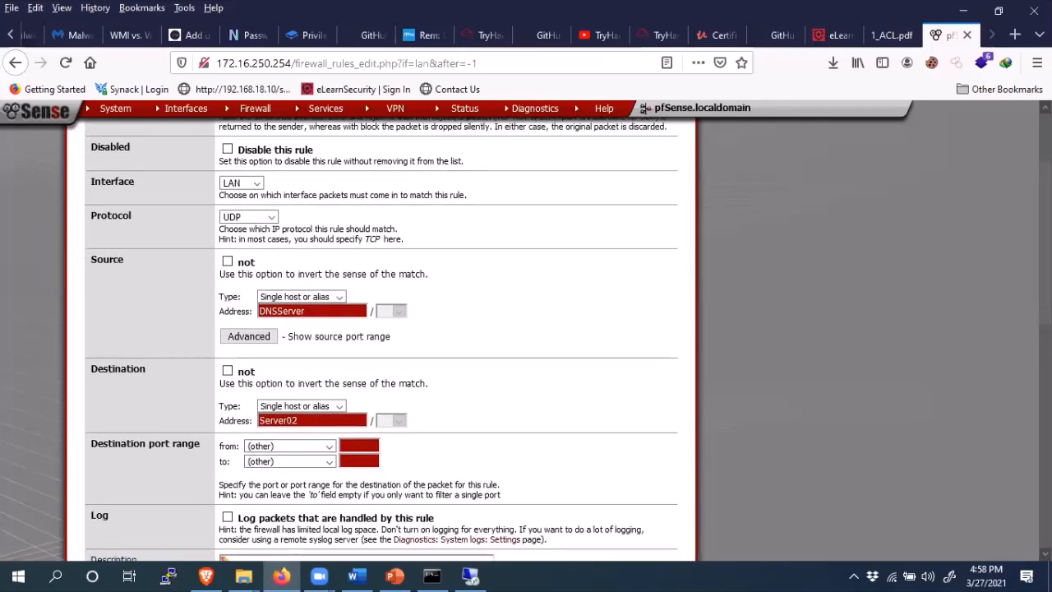
{"action": "scroll", "coordinate": [381, 339], "scroll_direction": "down", "scroll_amount": 3}
{"action": "scroll", "coordinate": [382, 340], "scroll_direction": "down", "scroll_amount": 1}
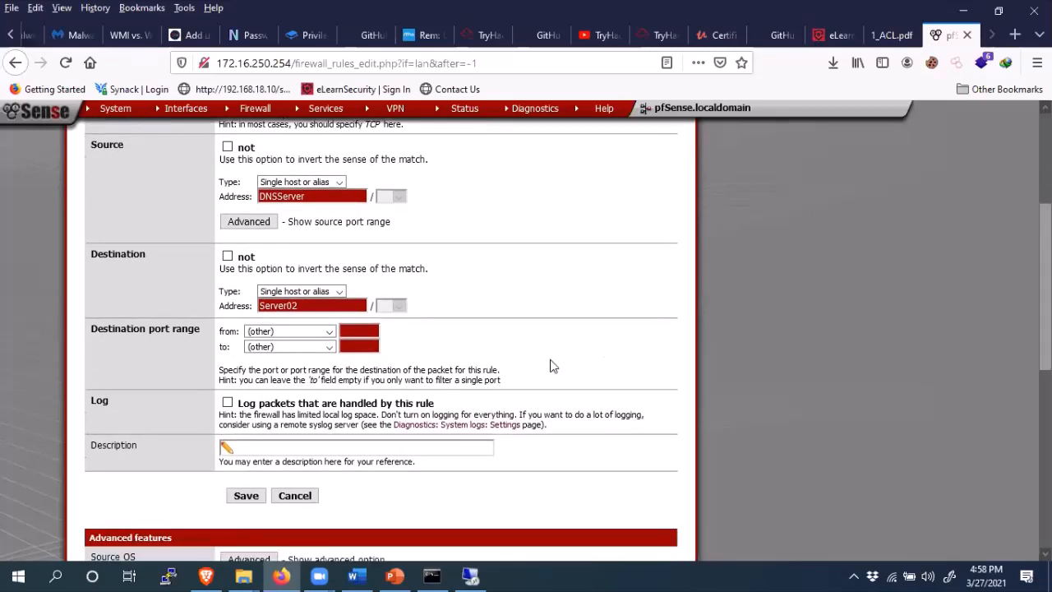
- Set the destination port range to DNS and save the rule
{"action": "left_click", "coordinate": [328, 332]}
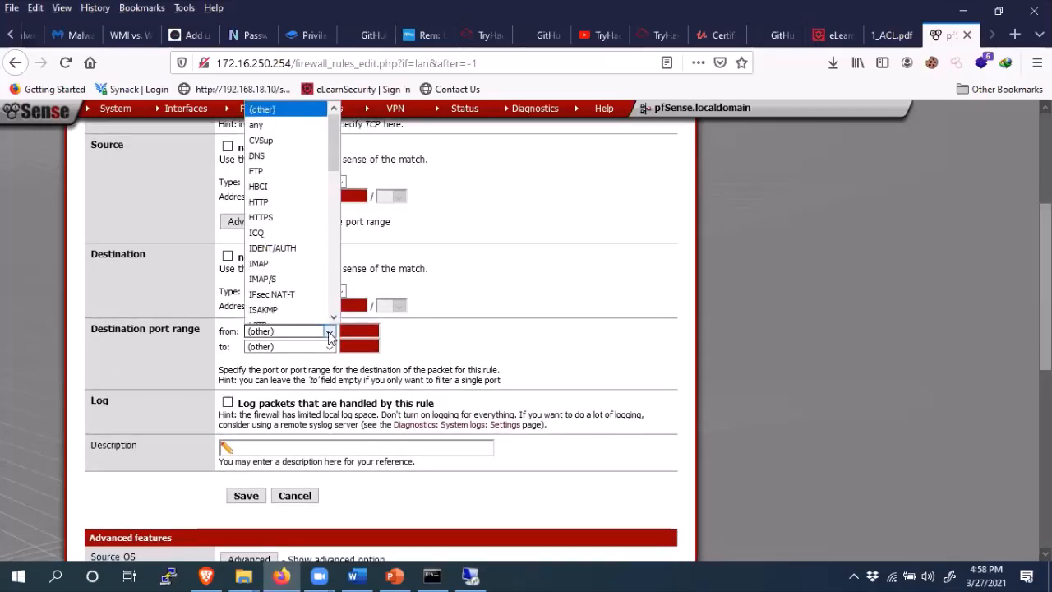
{"action": "left_click", "coordinate": [516, 300]}
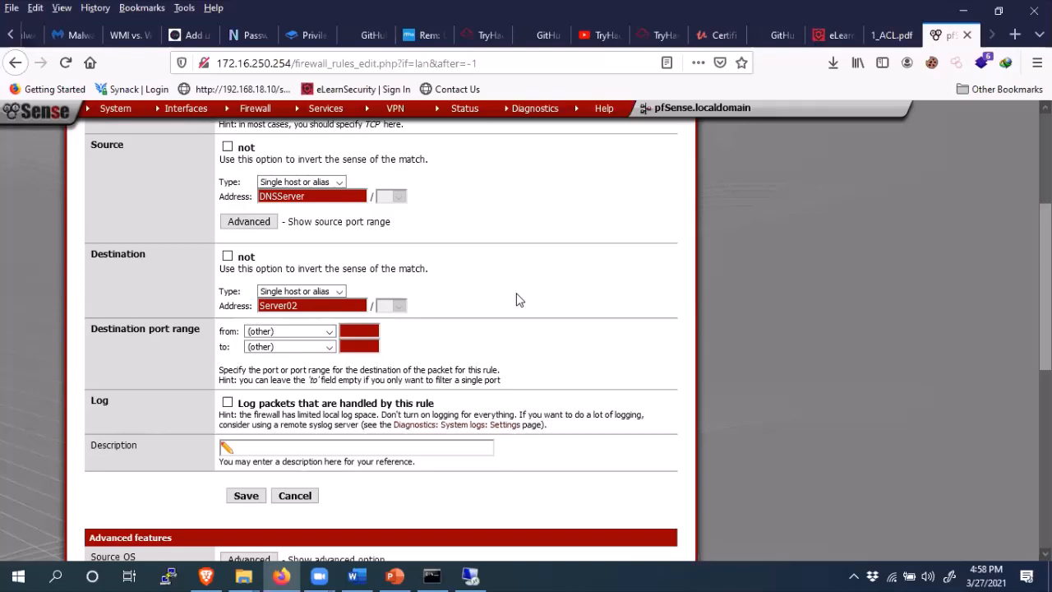
{"action": "left_click", "coordinate": [323, 332]}
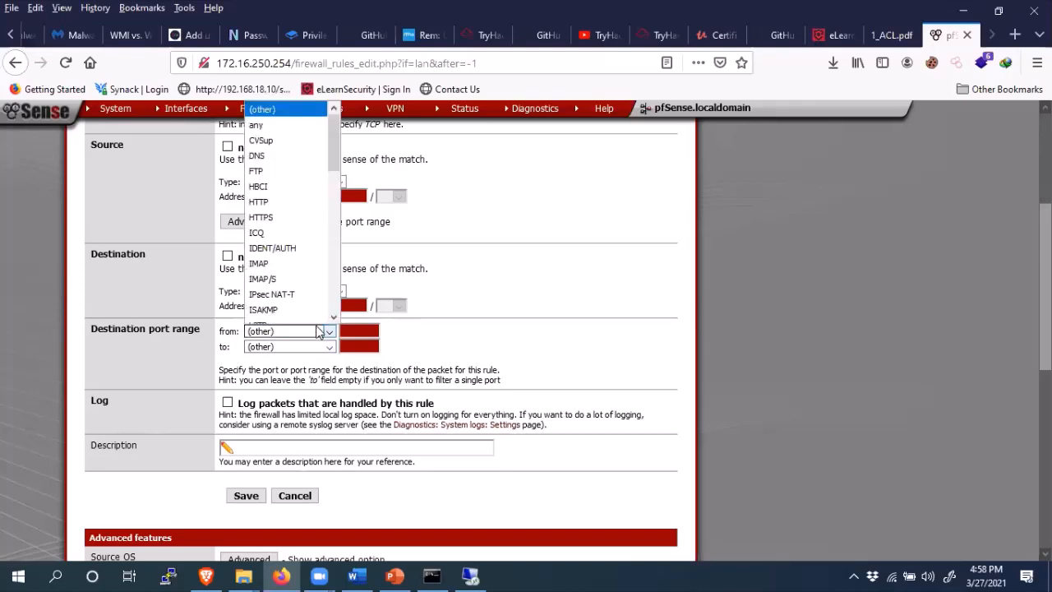
{"action": "left_click", "coordinate": [292, 156]}
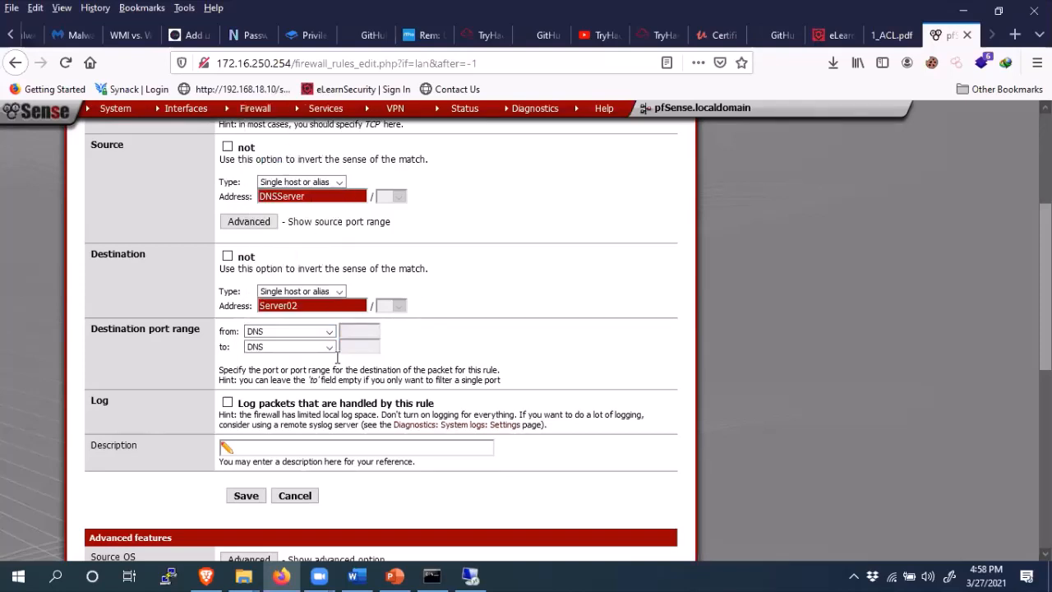
{"action": "left_click", "coordinate": [246, 496]}
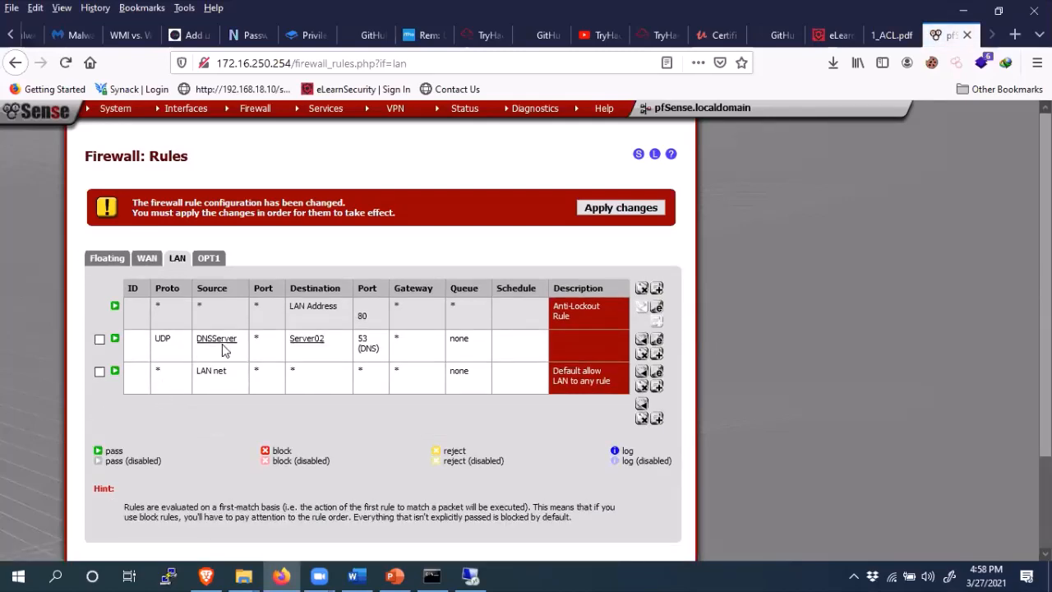
- Check the new DNS rule in the LAN list, start another rule, and bring up screenshots.docx
{"action": "mouse_move", "coordinate": [321, 349]}
{"action": "left_click", "coordinate": [658, 291]}
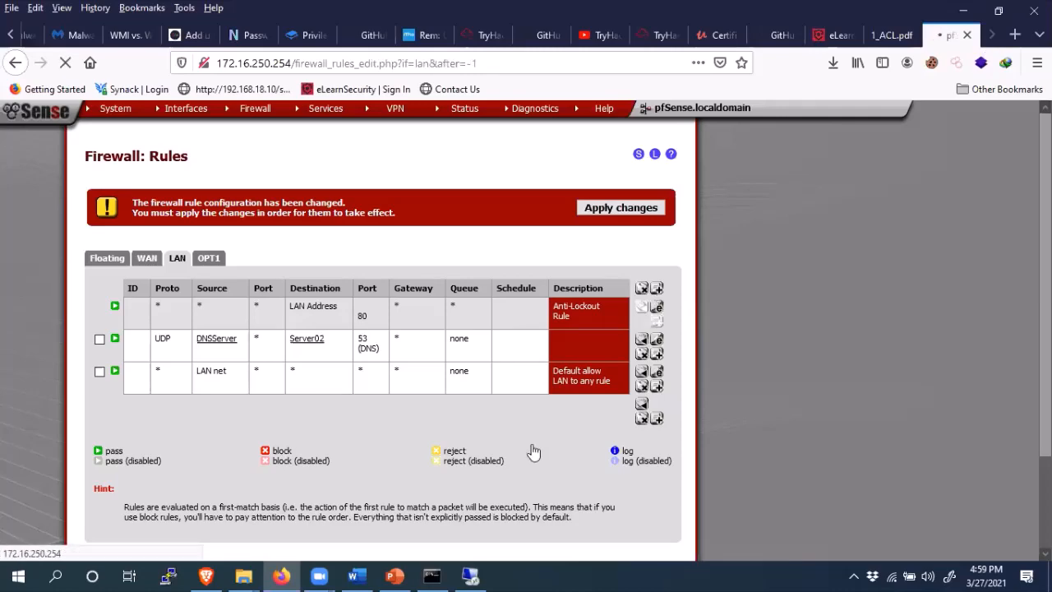
{"action": "left_click", "coordinate": [355, 576]}
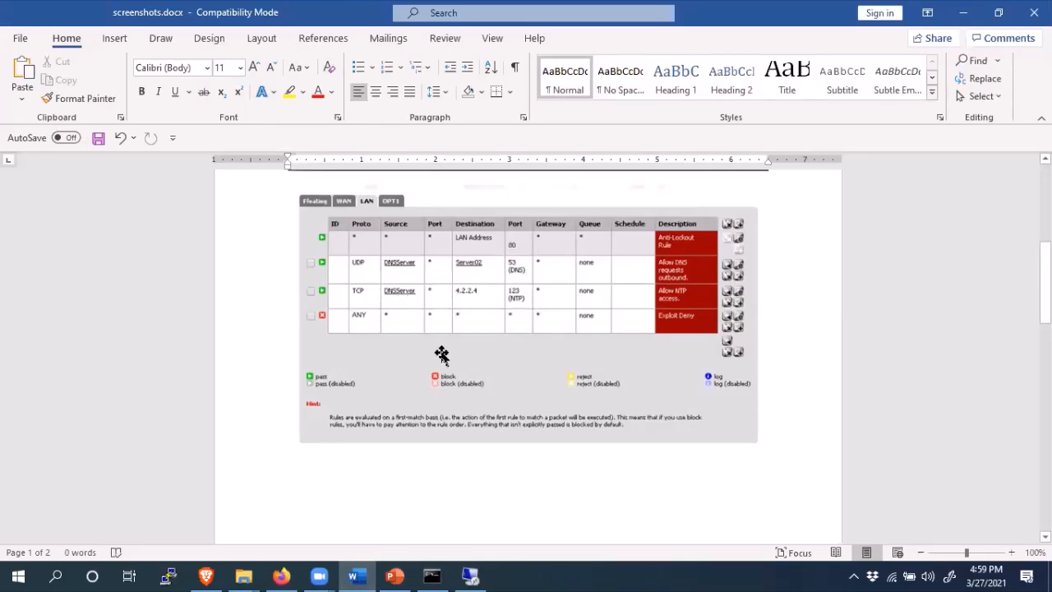
- After reviewing the target LAN rule table in screenshots.docx, minimize Word
{"action": "left_click", "coordinate": [964, 12]}
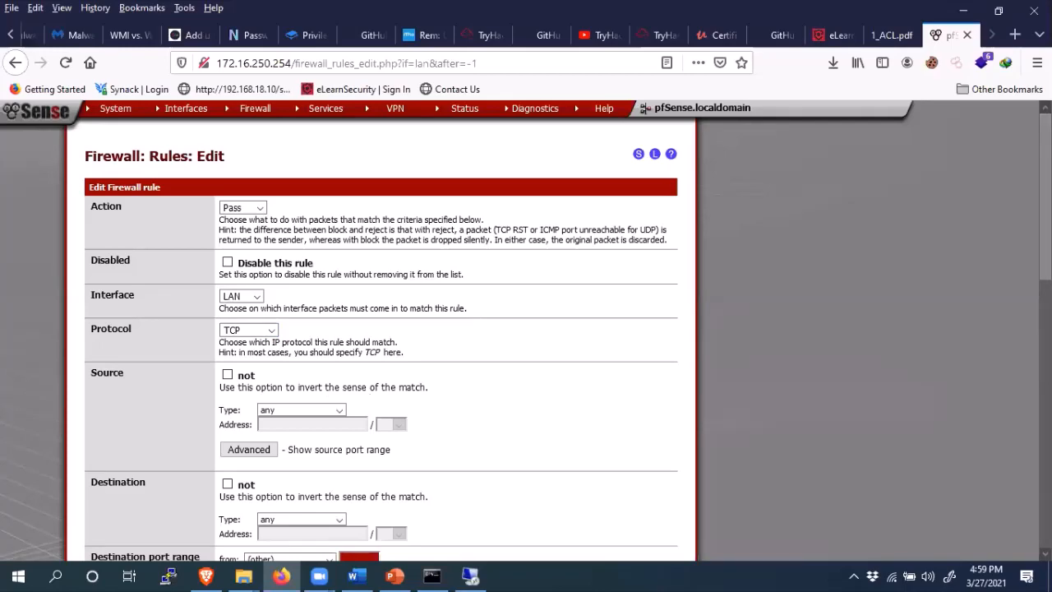
- Set the new rule's source to single host or alias and protocol to UDP, then open a new tab
{"action": "scroll", "coordinate": [381, 339], "scroll_direction": "down", "scroll_amount": 4}
{"action": "scroll", "coordinate": [382, 339], "scroll_direction": "up", "scroll_amount": 3}
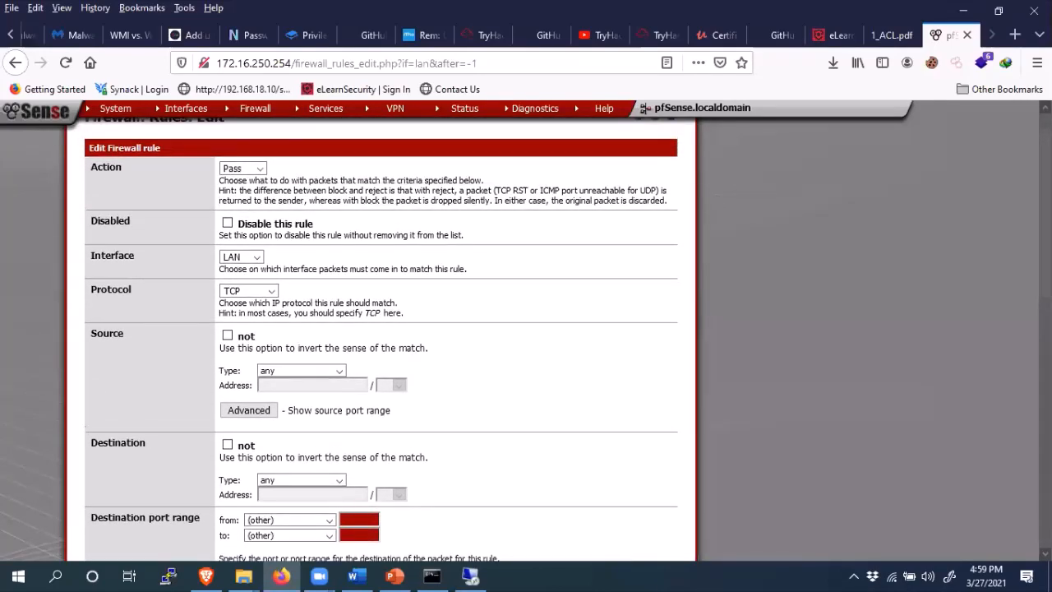
{"action": "scroll", "coordinate": [381, 339], "scroll_direction": "down", "scroll_amount": 1}
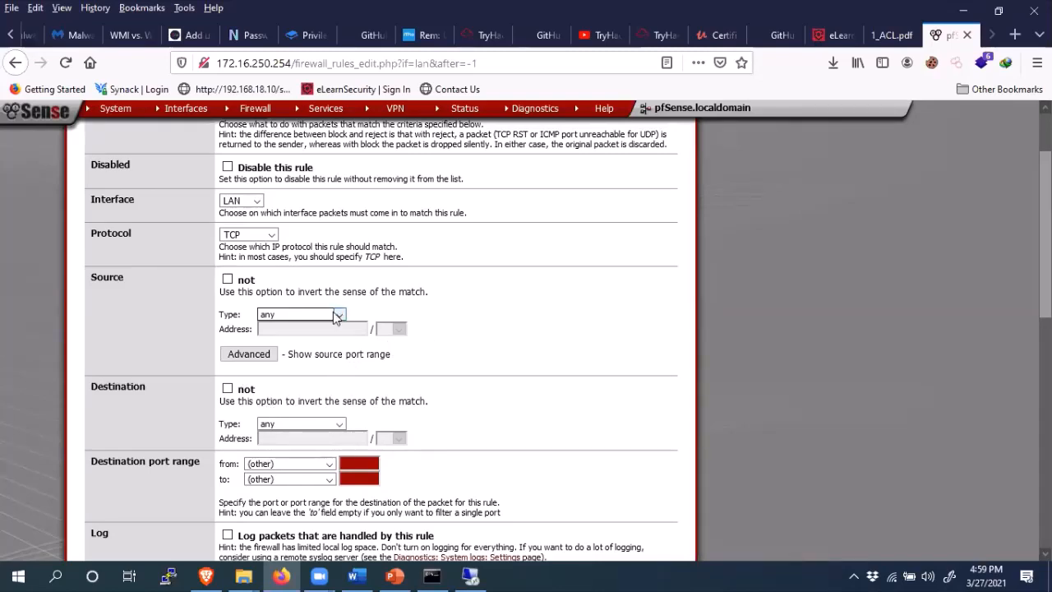
{"action": "left_click", "coordinate": [335, 314]}
{"action": "left_click", "coordinate": [306, 345]}
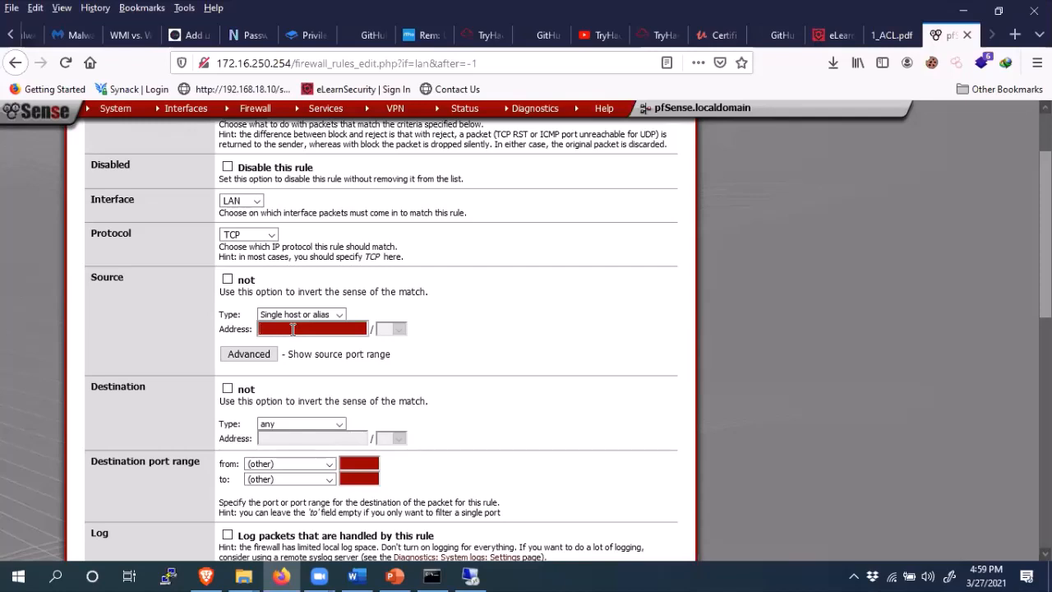
{"action": "left_click", "coordinate": [267, 236]}
{"action": "left_click", "coordinate": [253, 269]}
{"action": "left_click", "coordinate": [1017, 36]}
- Go to Google and search for 'ntp protocol'
{"action": "type", "text": "google.com/"}
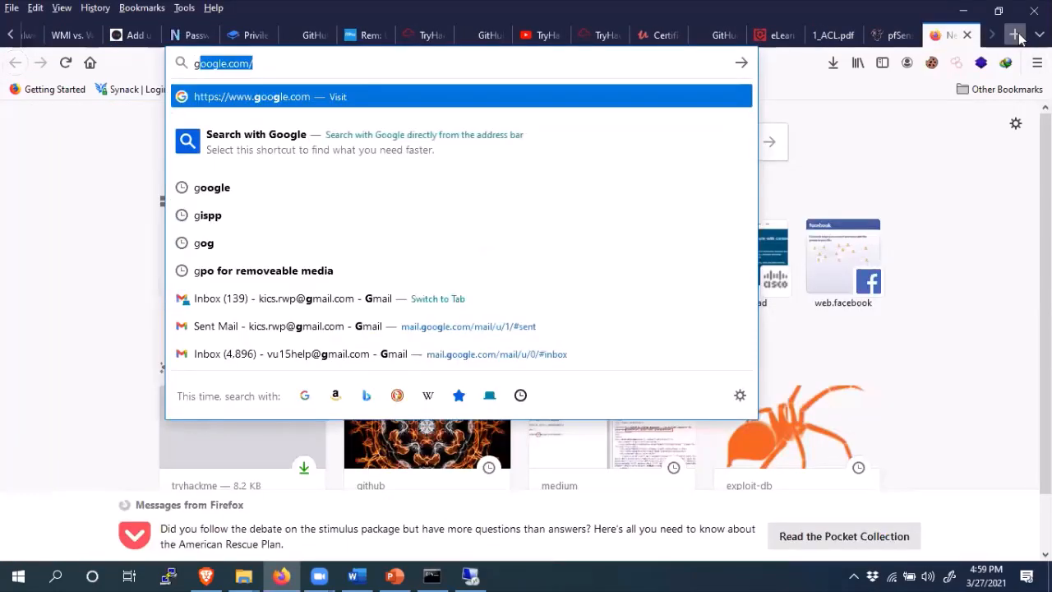
{"action": "key", "text": "Return"}
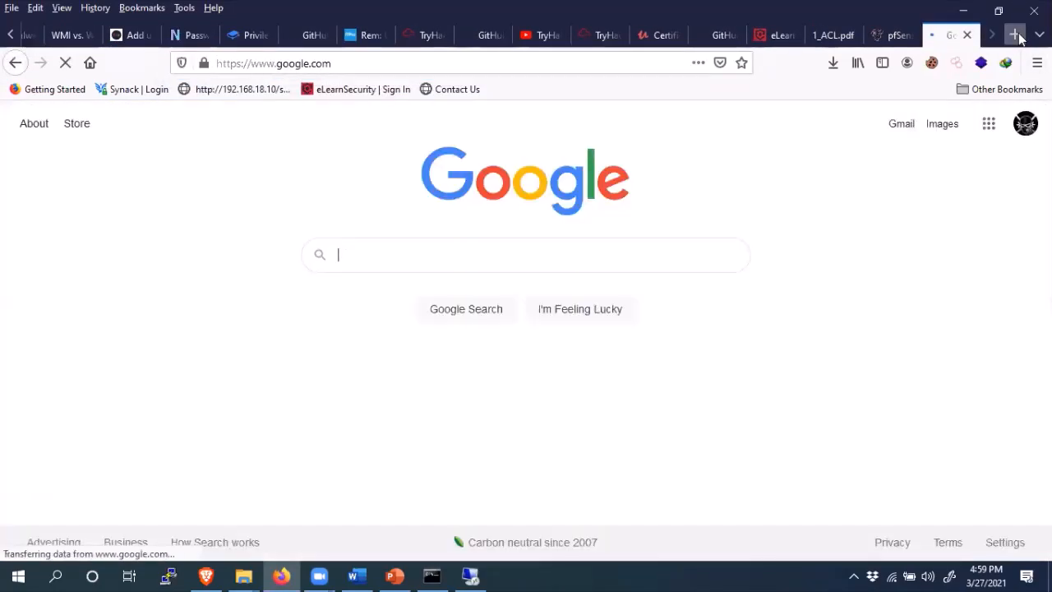
{"action": "type", "text": "NTP "}
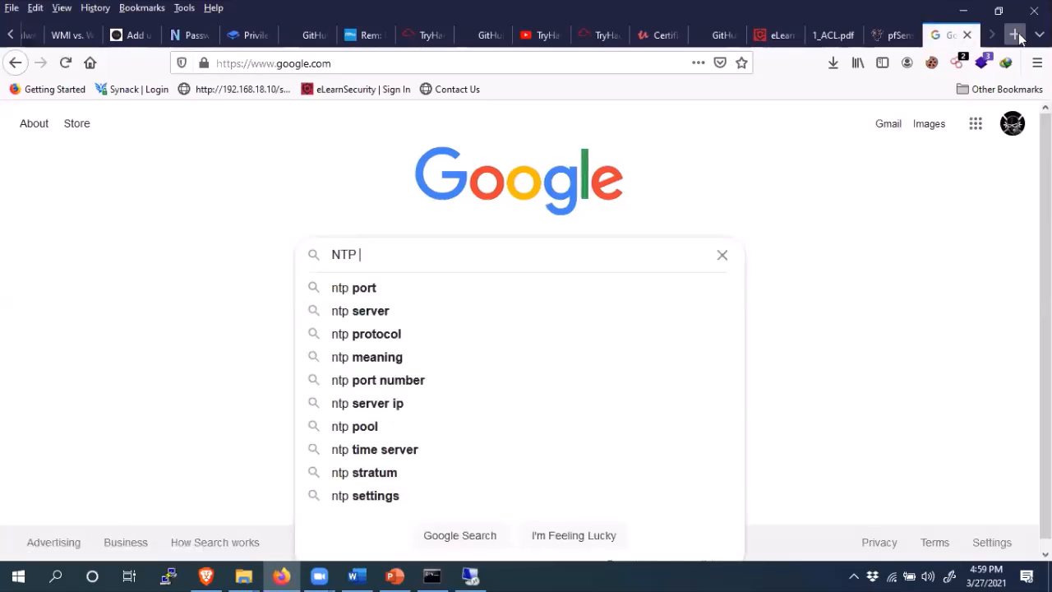
{"action": "type", "text": "pro"}
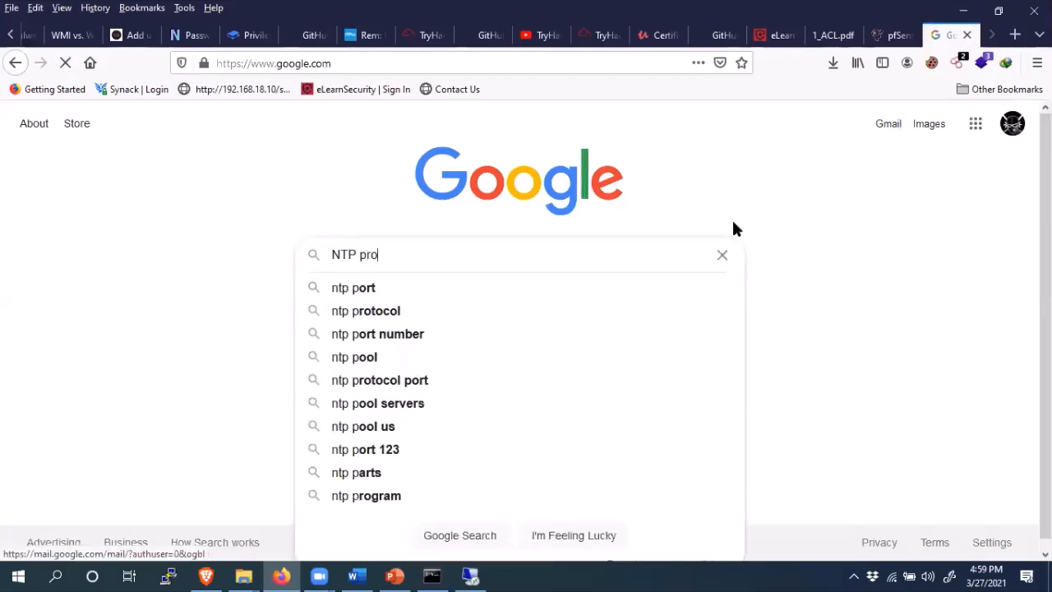
{"action": "left_click", "coordinate": [394, 289]}
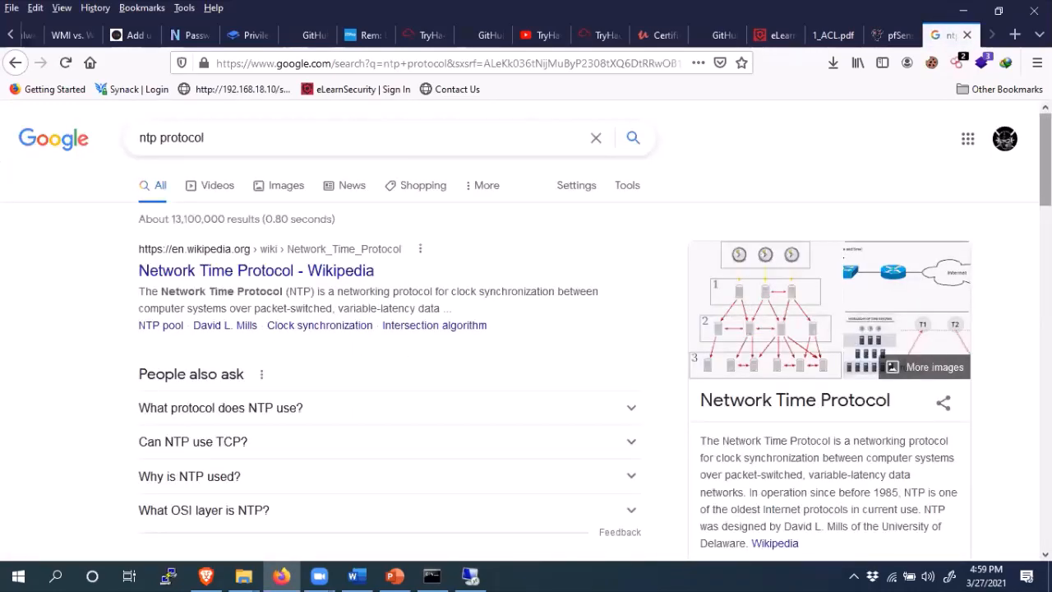
{"action": "scroll", "coordinate": [526, 329], "scroll_direction": "down", "scroll_amount": 3}
{"action": "scroll", "coordinate": [526, 329], "scroll_direction": "down", "scroll_amount": 3}
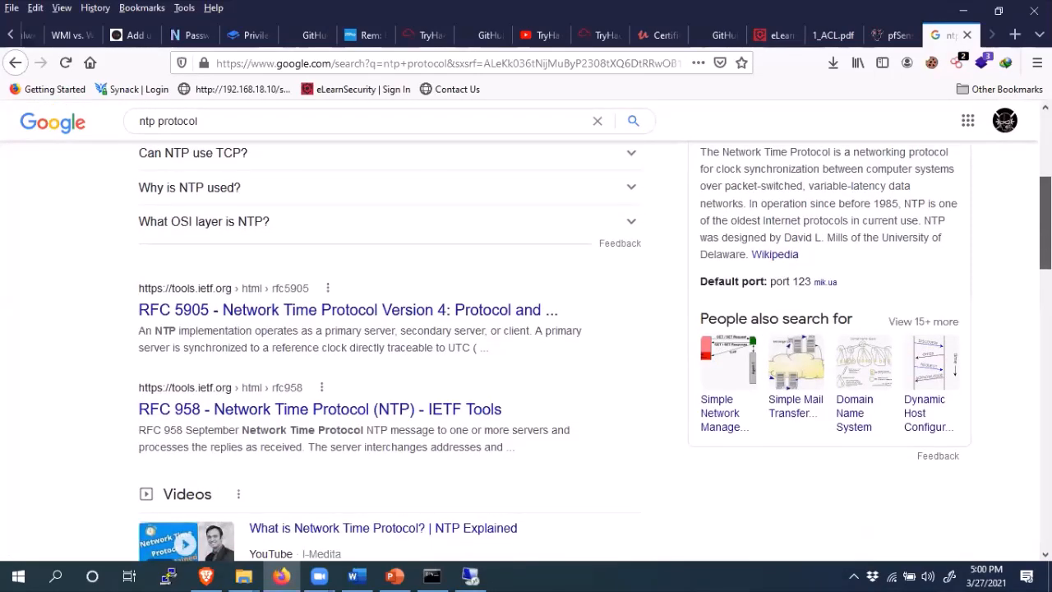
{"action": "scroll", "coordinate": [526, 329], "scroll_direction": "up", "scroll_amount": 6}
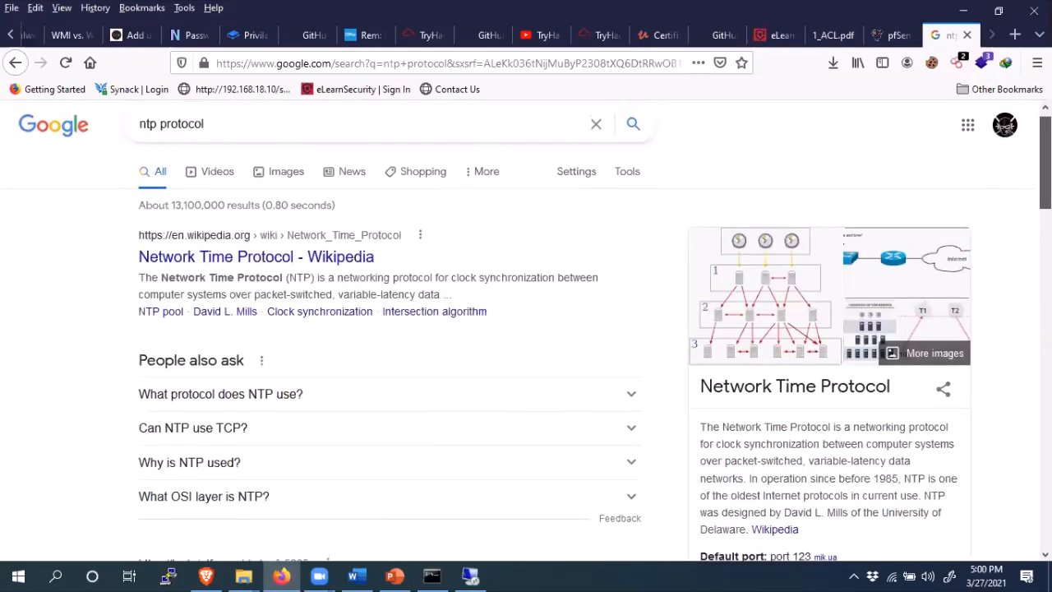
- Search 'ntp uses tcp or udp', highlight UDP in the answer, and close the tab
{"action": "left_click", "coordinate": [225, 137]}
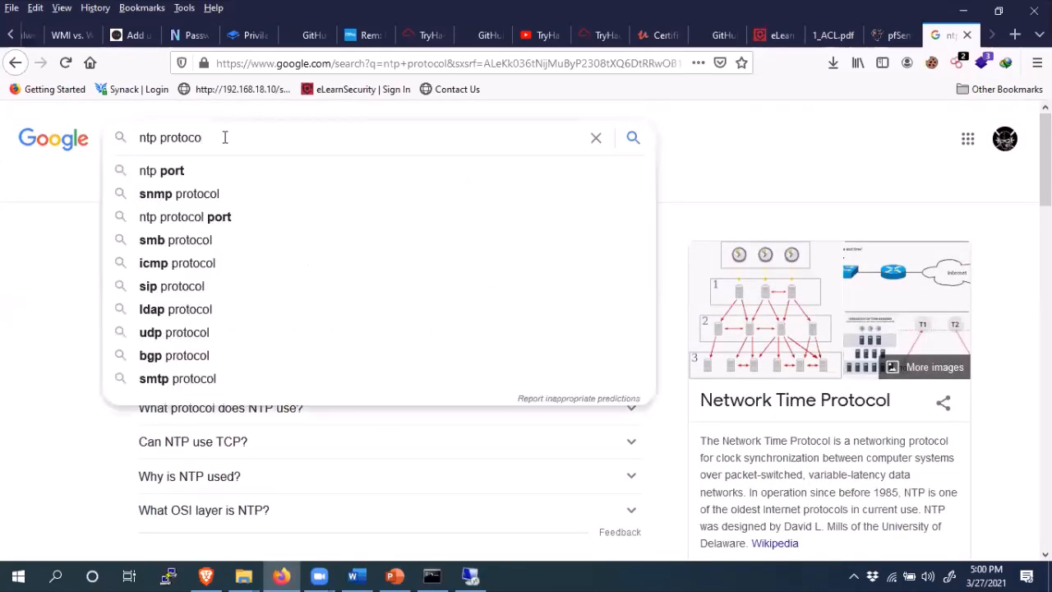
{"action": "key", "text": "BackSpace"}
{"action": "key", "text": "BackSpace"}
{"action": "key", "text": "BackSpace"}
{"action": "key", "text": "BackSpace"}
{"action": "key", "text": "BackSpace"}
{"action": "key", "text": "BackSpace"}
{"action": "key", "text": "BackSpace"}
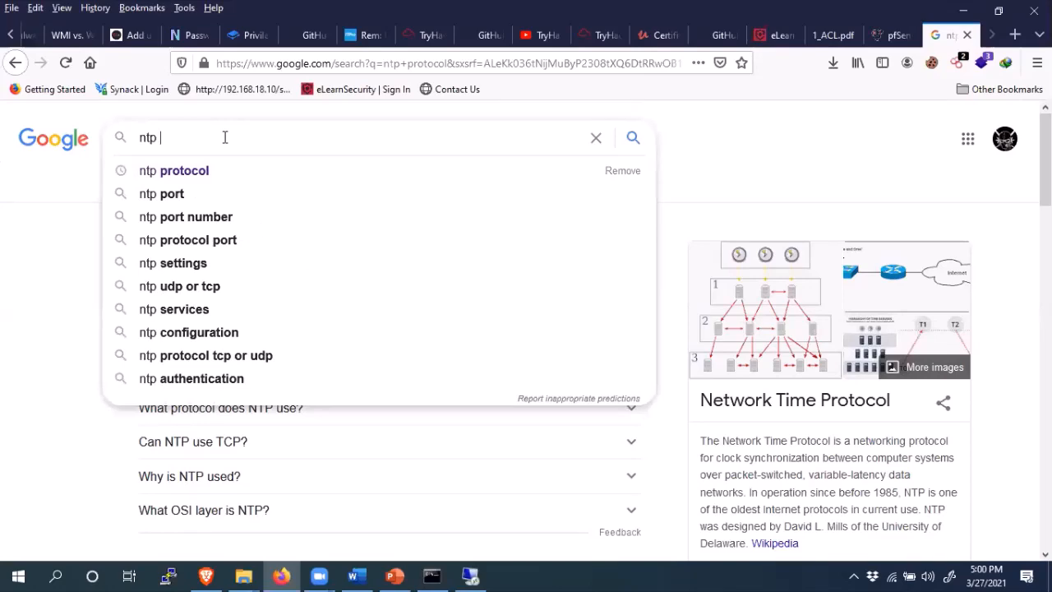
{"action": "type", "text": "uses"}
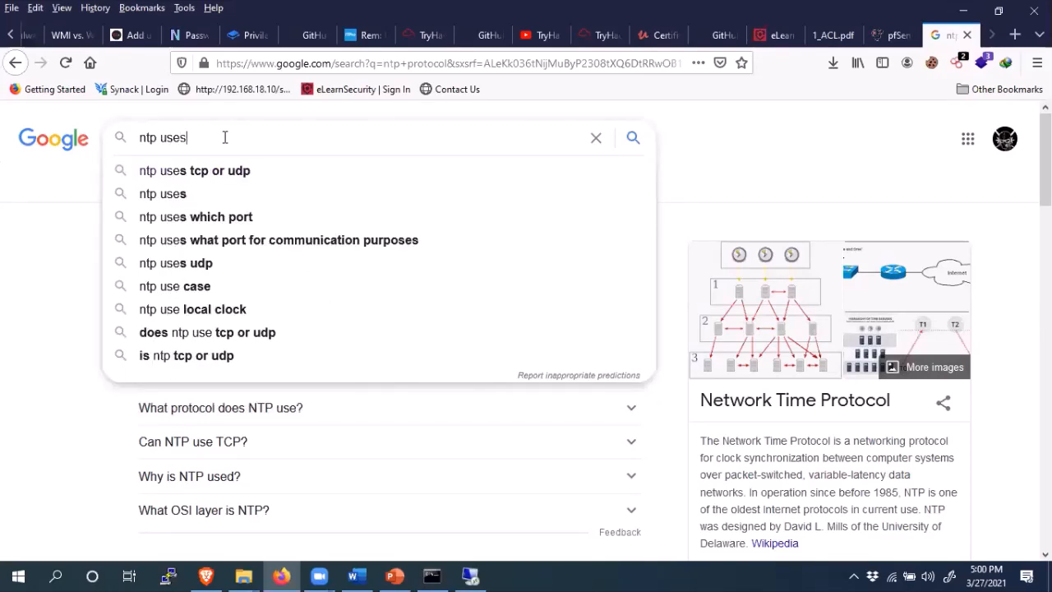
{"action": "left_click", "coordinate": [209, 173]}
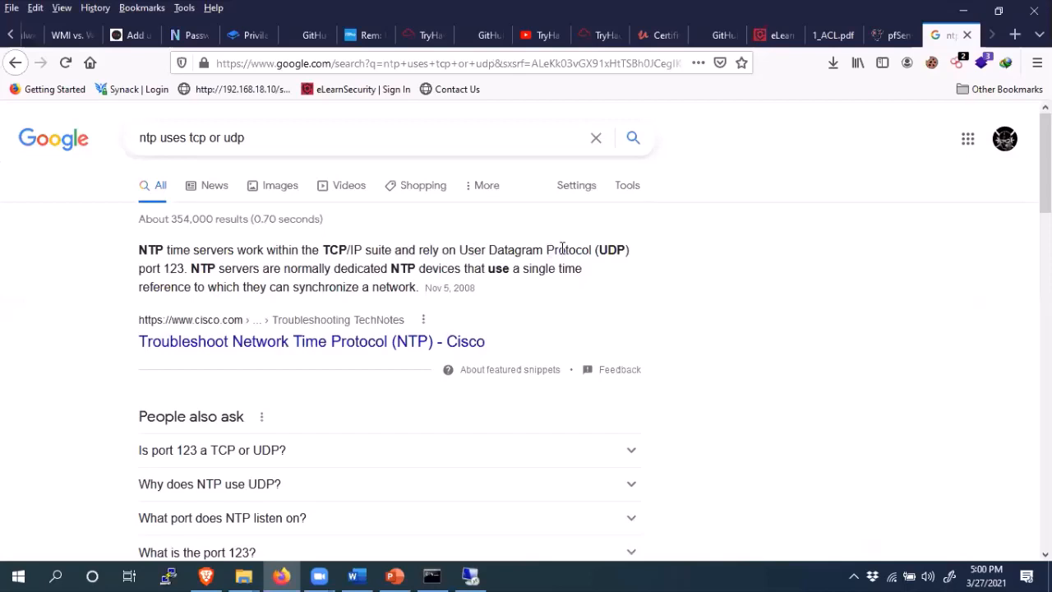
{"action": "left_click_drag", "start_coordinate": [613, 251], "coordinate": [600, 250]}
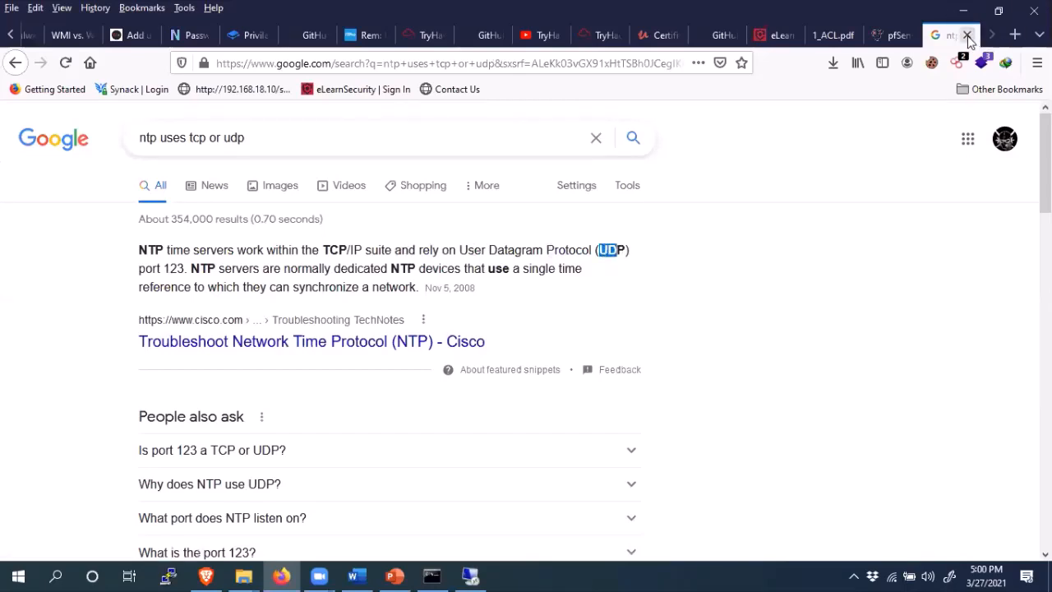
{"action": "left_click", "coordinate": [968, 36]}
- Set the rule's source to the DNSServer alias
{"action": "left_click", "coordinate": [296, 328]}
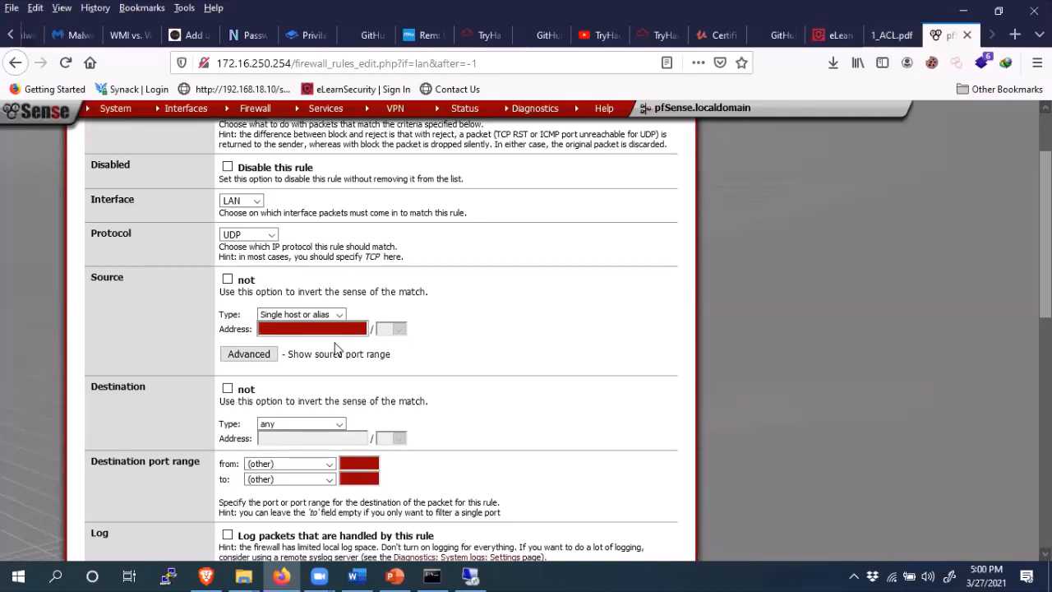
{"action": "left_click", "coordinate": [295, 328]}
{"action": "type", "text": "D"}
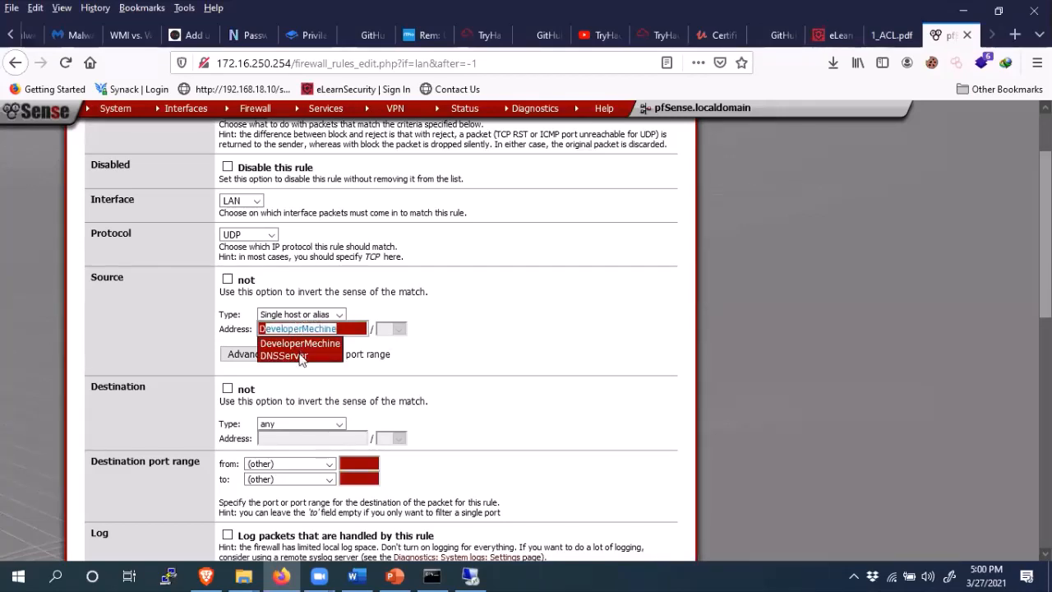
{"action": "left_click", "coordinate": [299, 356]}
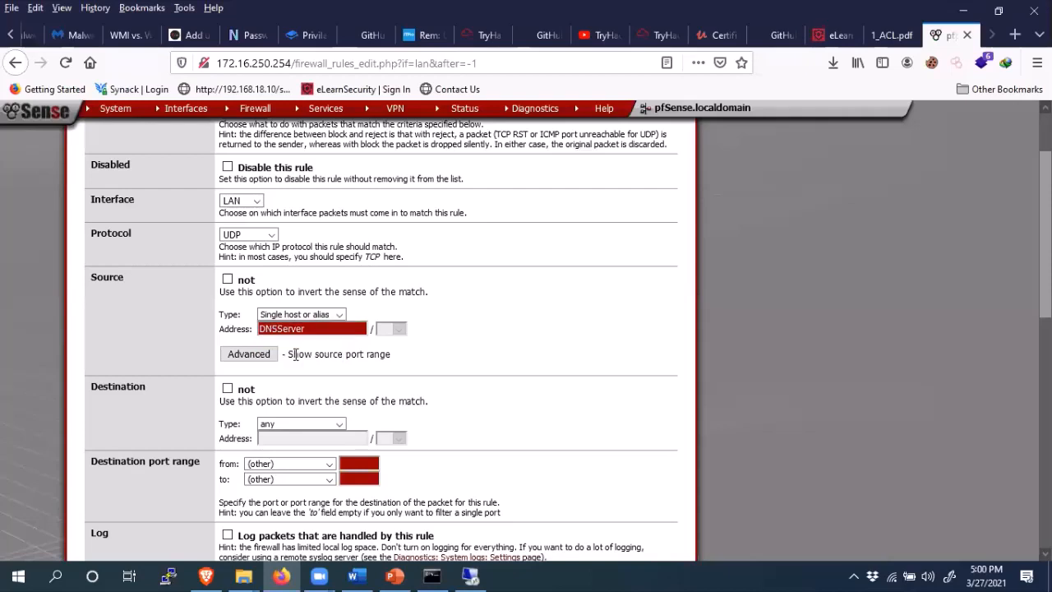
- Set the destination to single host 4.2.2.4 with port range NTP, and save
{"action": "left_click", "coordinate": [298, 427]}
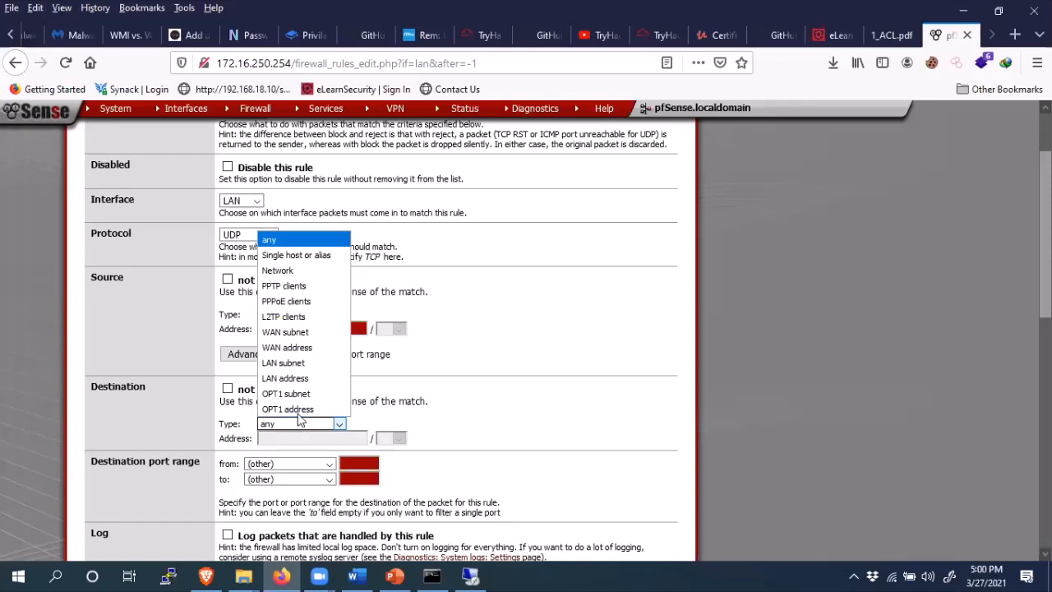
{"action": "left_click", "coordinate": [309, 254]}
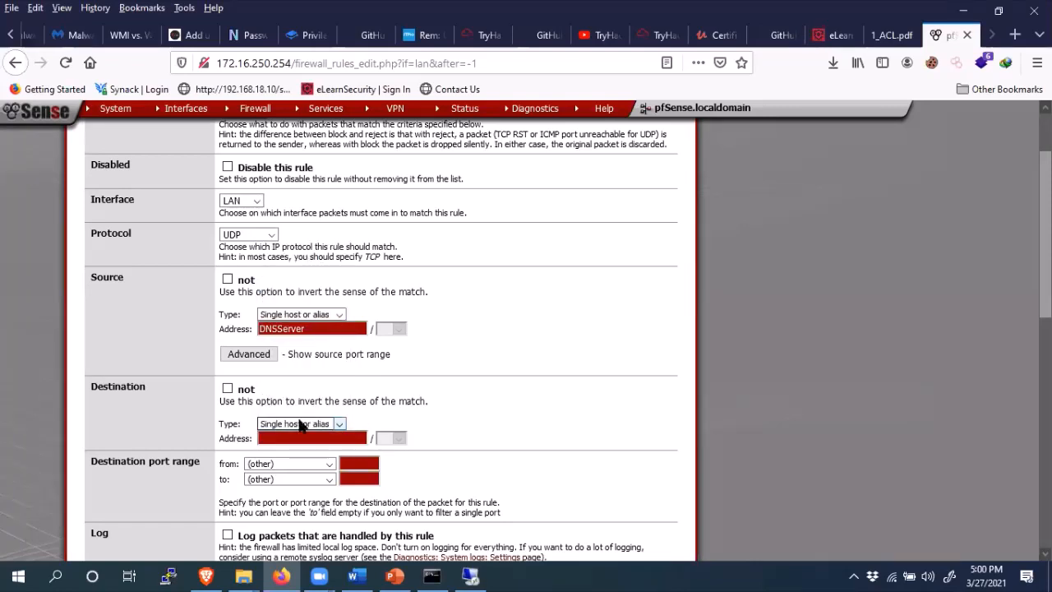
{"action": "left_click", "coordinate": [273, 438]}
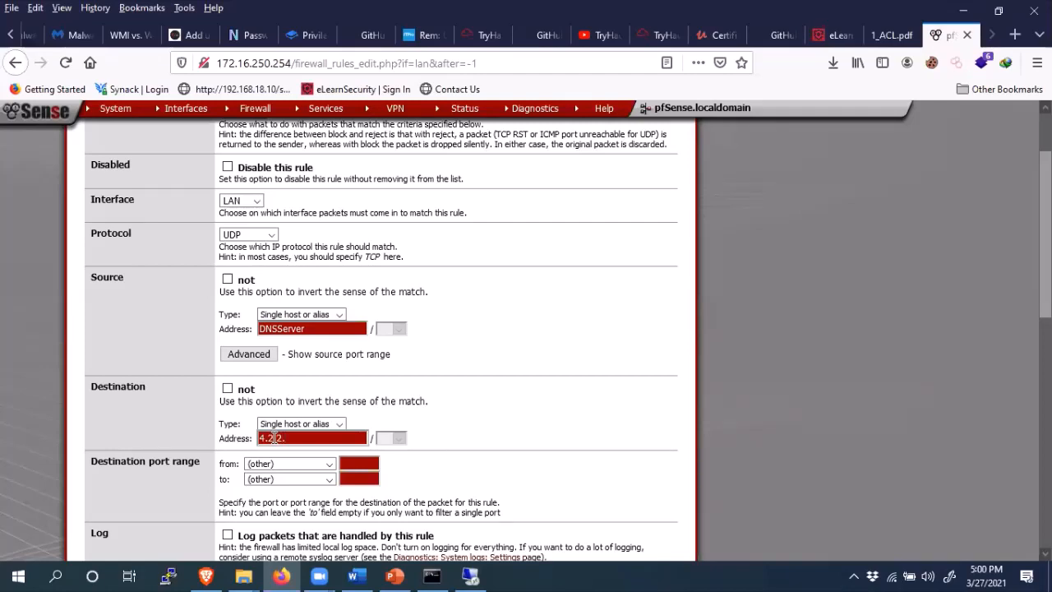
{"action": "left_click", "coordinate": [277, 465]}
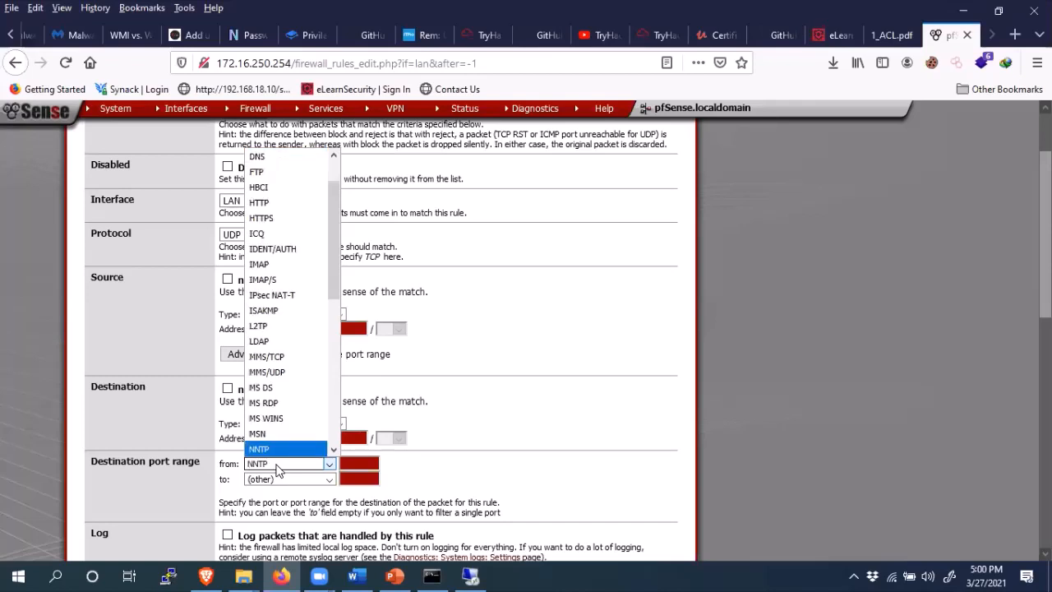
{"action": "key", "text": "Down"}
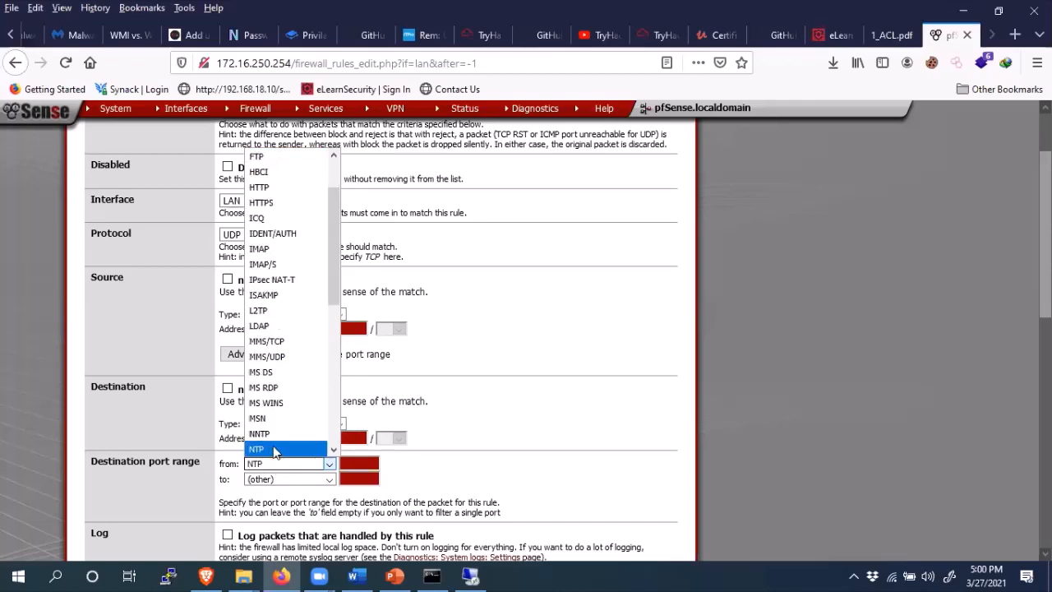
{"action": "left_click", "coordinate": [276, 450]}
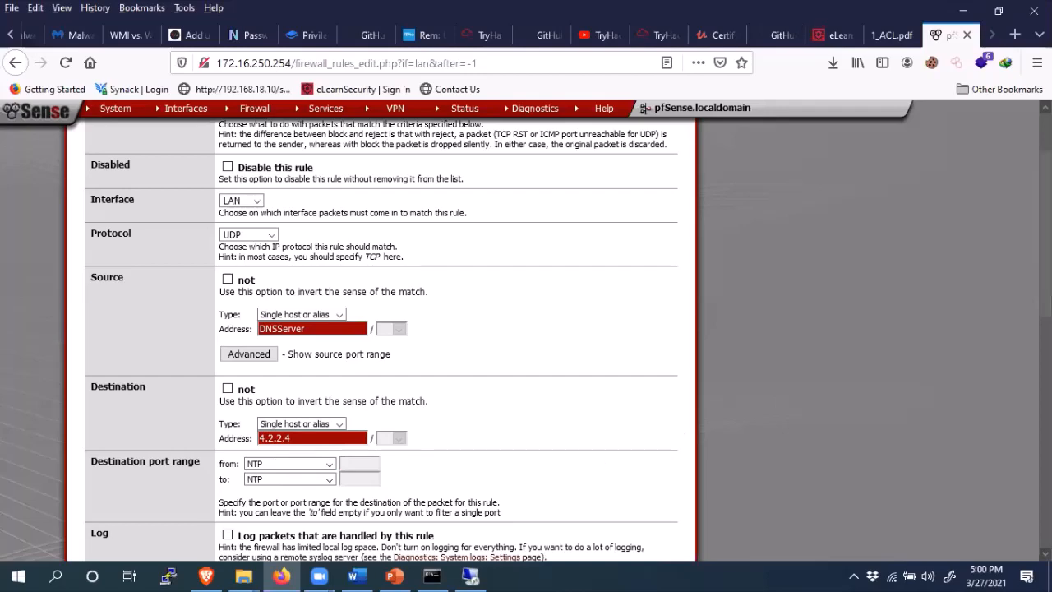
{"action": "scroll", "coordinate": [970, 358], "scroll_direction": "down", "scroll_amount": 3}
{"action": "left_click", "coordinate": [249, 476]}
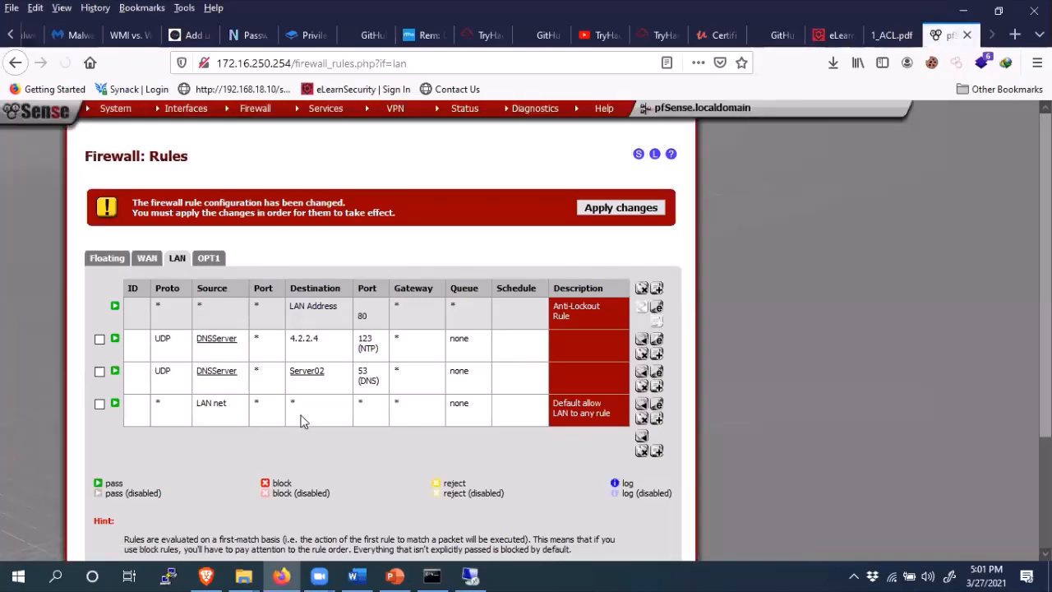
- After checking the lab network diagram, delete the Default allow LAN to any rule and start a new rule
{"action": "left_click", "coordinate": [402, 575]}
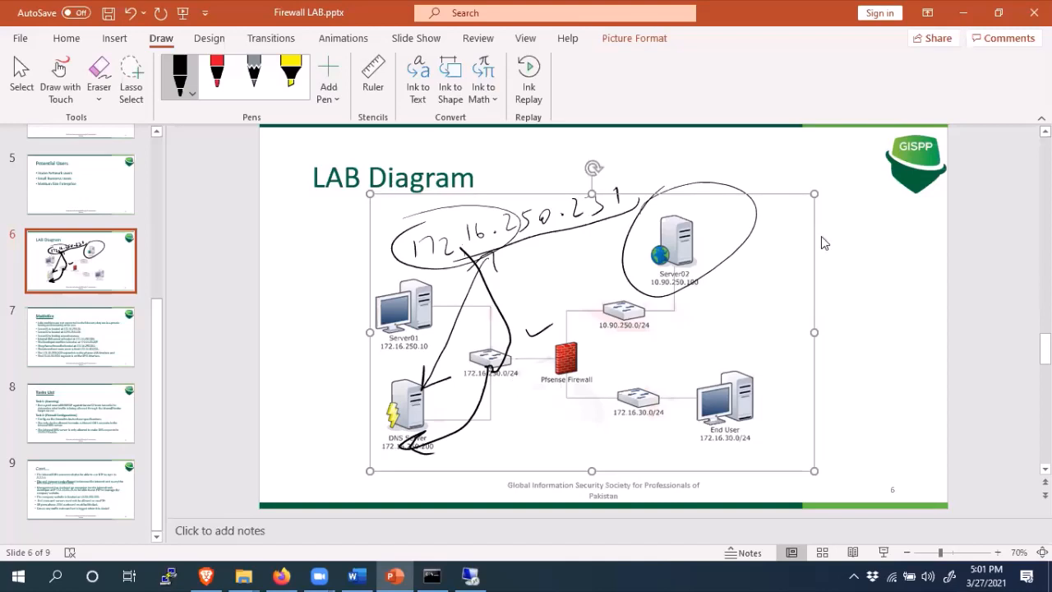
{"action": "left_click", "coordinate": [963, 12]}
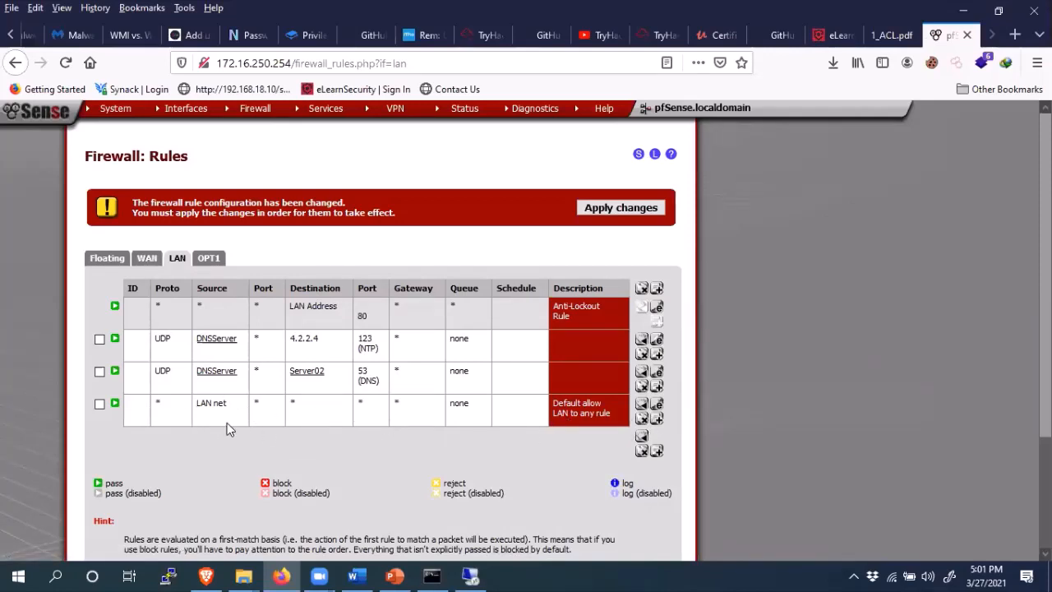
{"action": "left_click", "coordinate": [99, 404]}
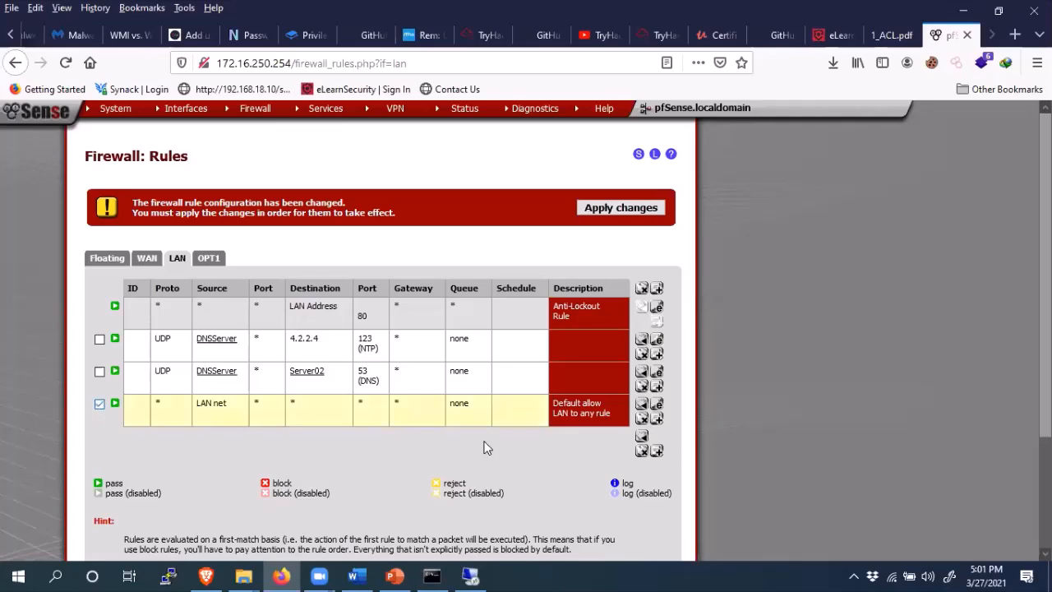
{"action": "left_click", "coordinate": [641, 419]}
{"action": "left_click", "coordinate": [505, 305]}
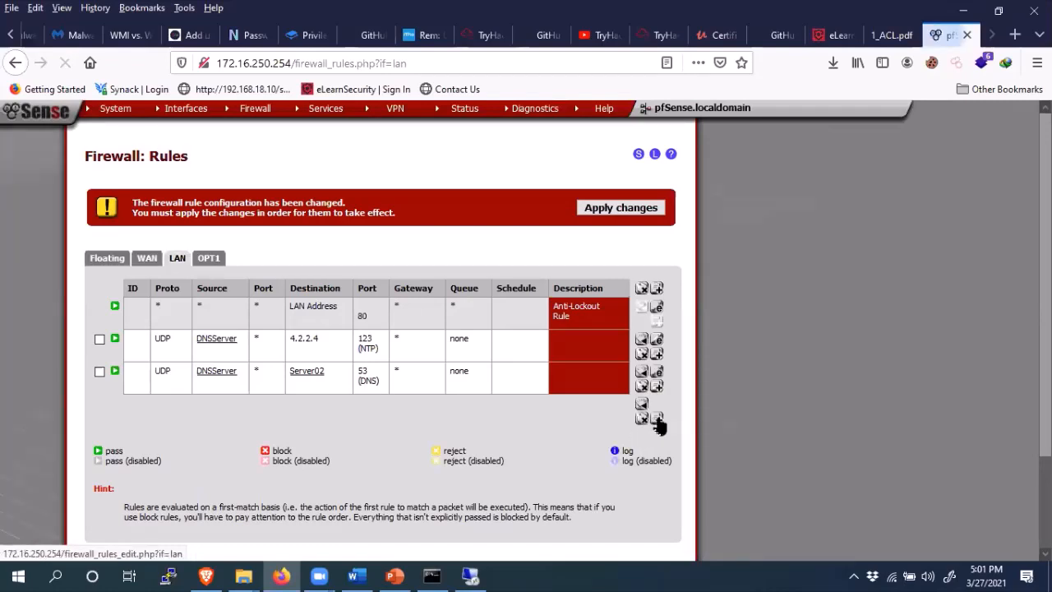
{"action": "left_click", "coordinate": [657, 421]}
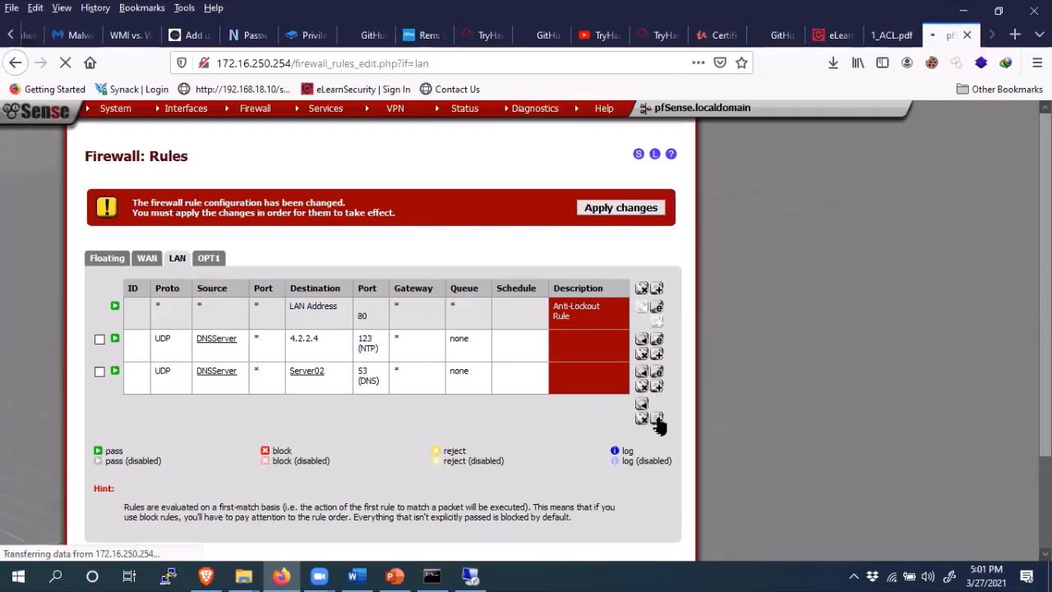
- After glancing at the Word reference, set the new LAN rule's action to Block
{"action": "left_click", "coordinate": [354, 575]}
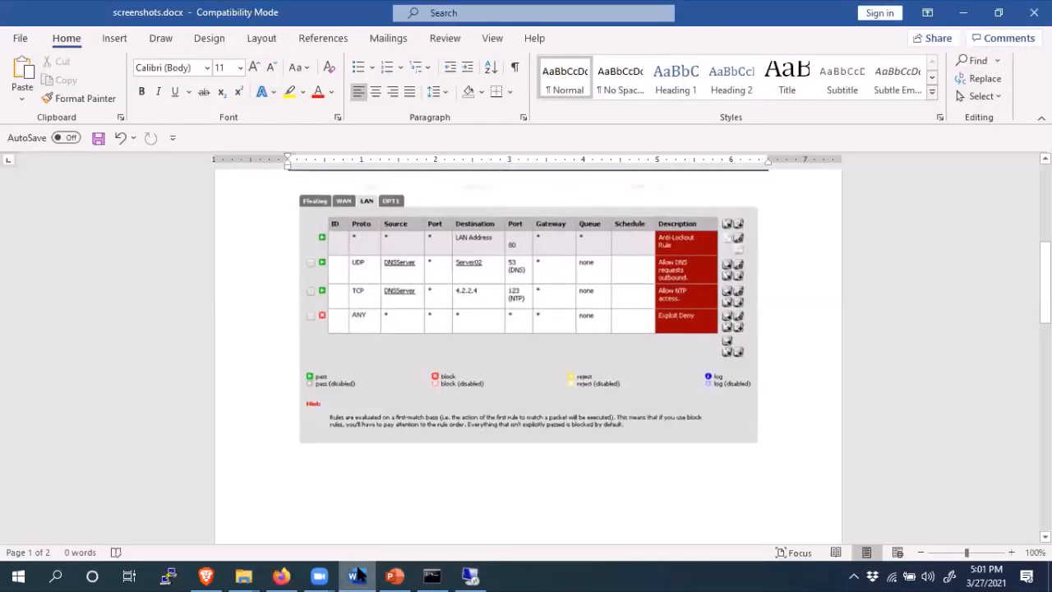
{"action": "left_click", "coordinate": [358, 575]}
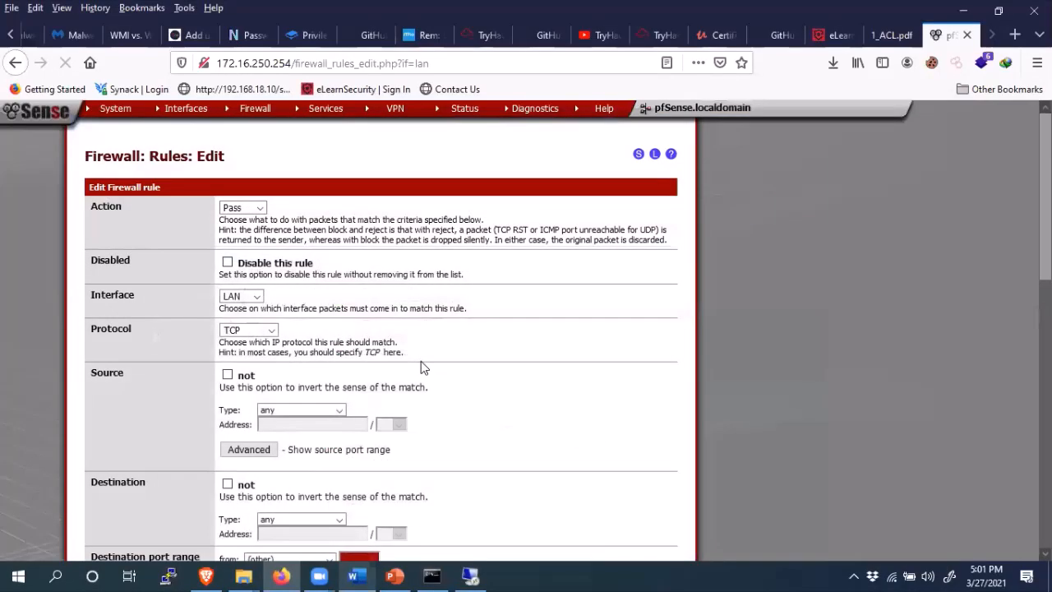
{"action": "left_click", "coordinate": [258, 208]}
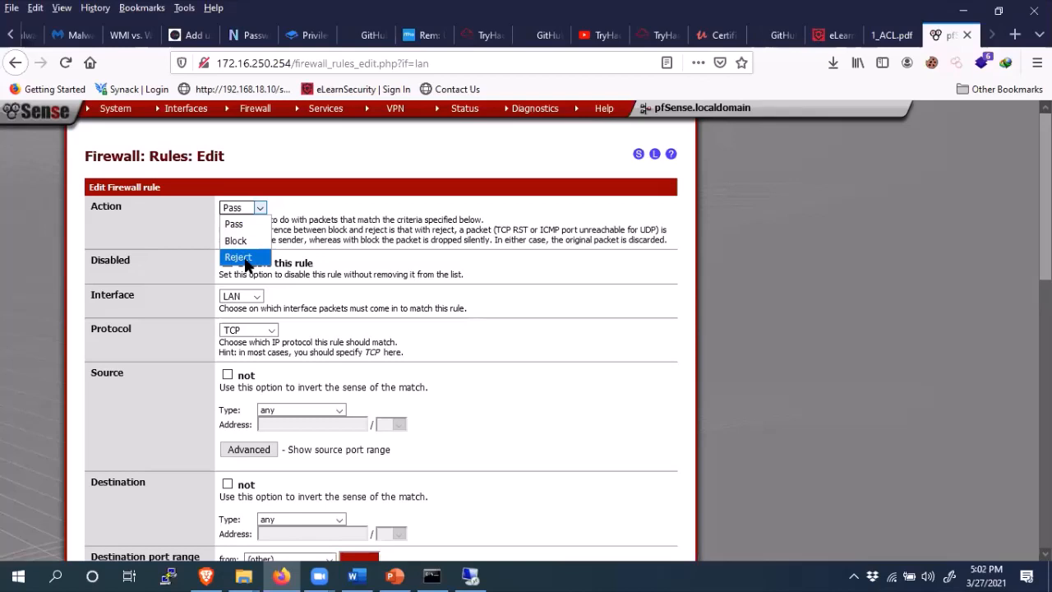
{"action": "left_click", "coordinate": [243, 241]}
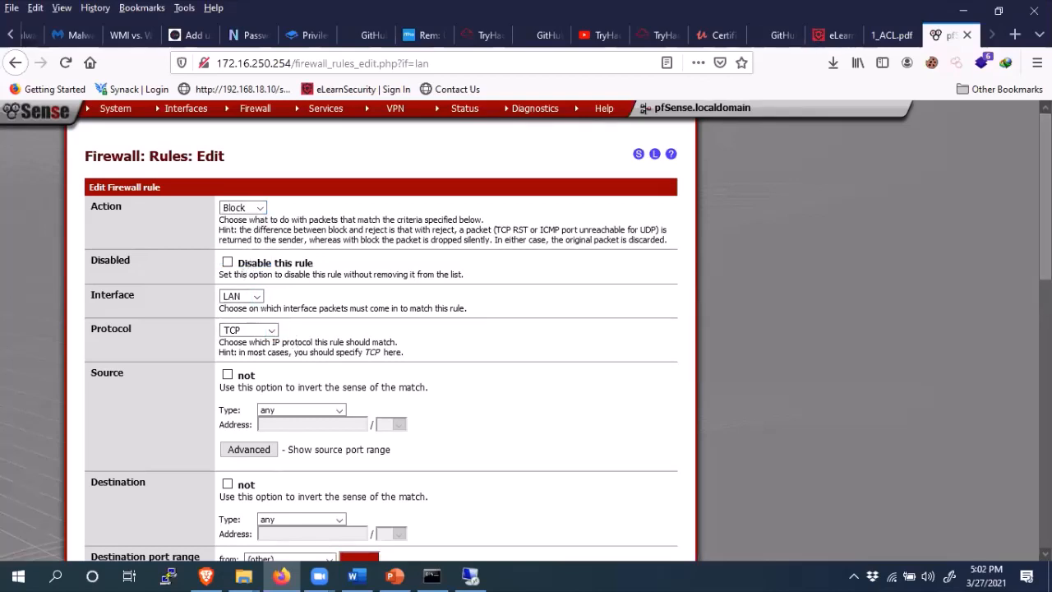
{"action": "scroll", "coordinate": [1044, 247], "scroll_direction": "down", "scroll_amount": 1}
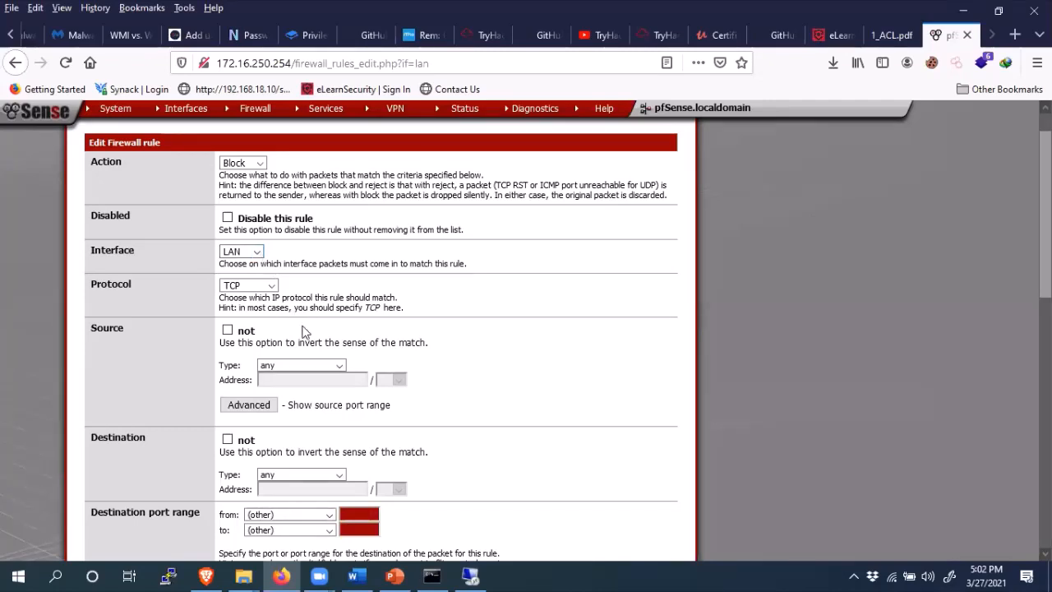
{"action": "left_click", "coordinate": [261, 164]}
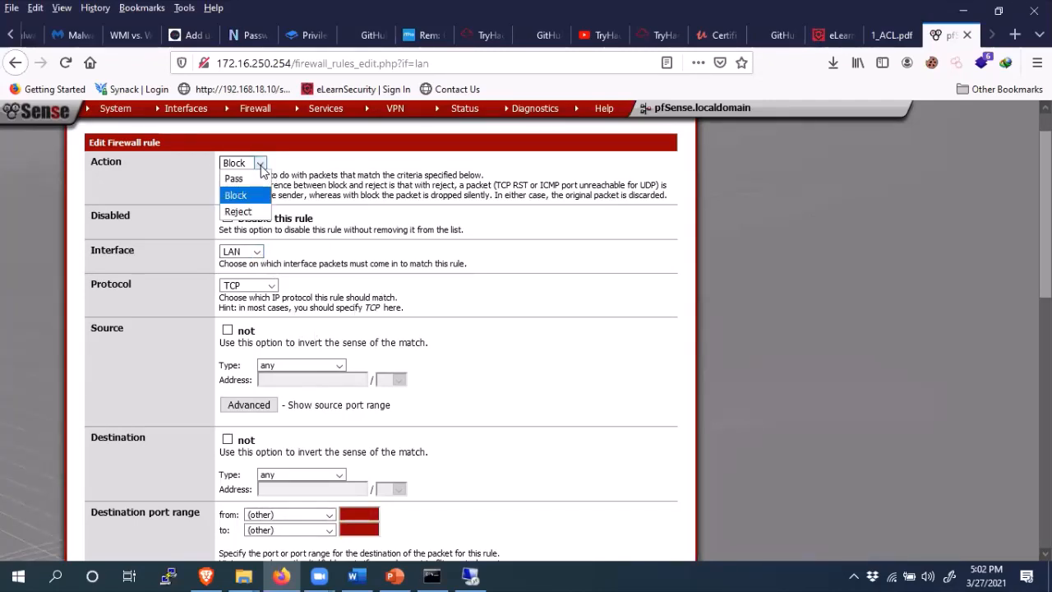
{"action": "left_click", "coordinate": [262, 165]}
{"action": "left_click", "coordinate": [262, 165]}
{"action": "left_click", "coordinate": [231, 202]}
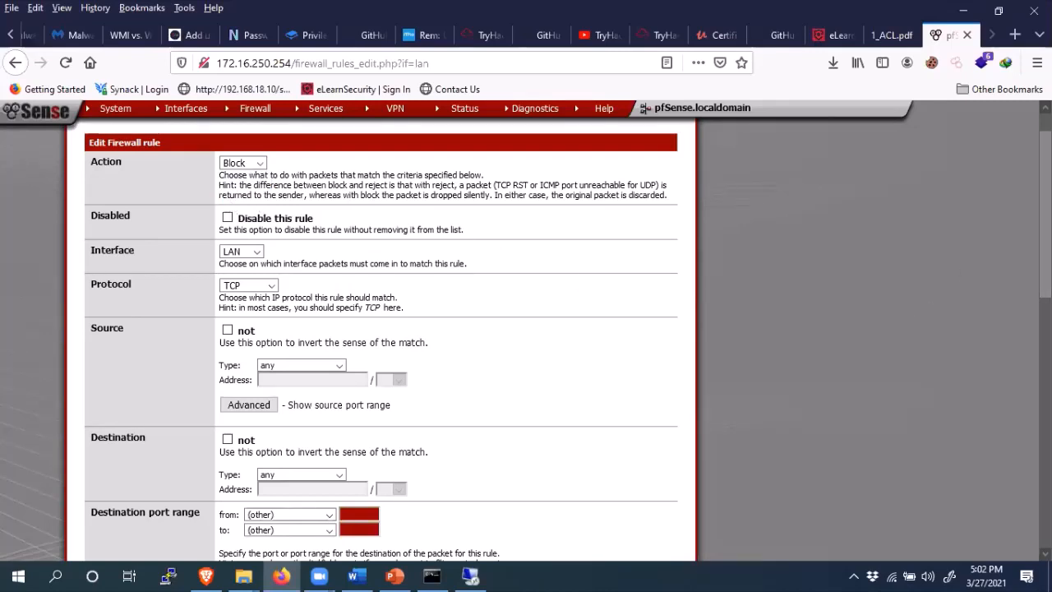
{"action": "scroll", "coordinate": [381, 341], "scroll_direction": "up", "scroll_amount": 1}
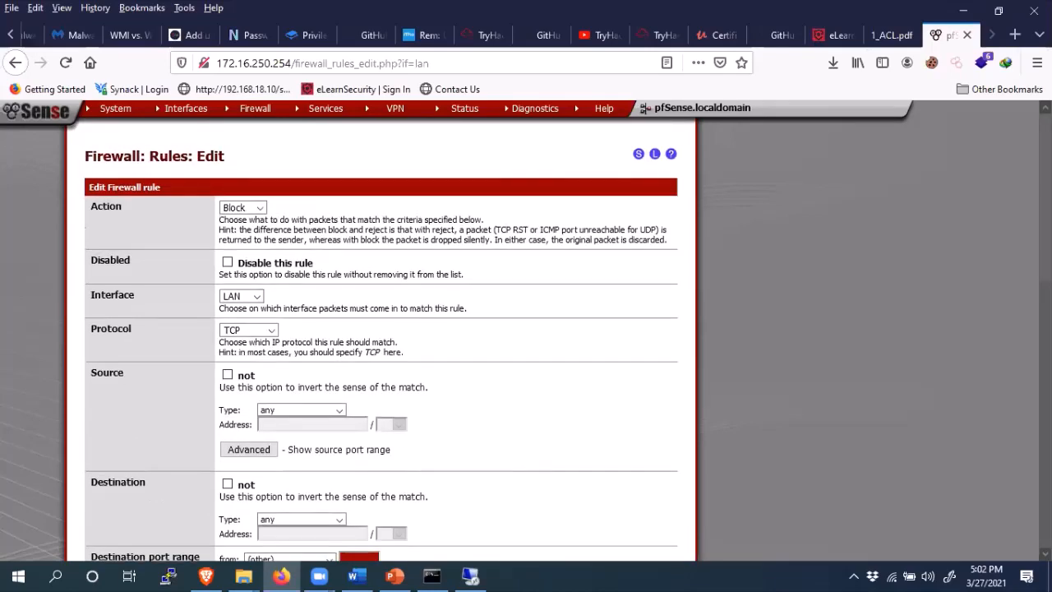
{"action": "left_click", "coordinate": [260, 210]}
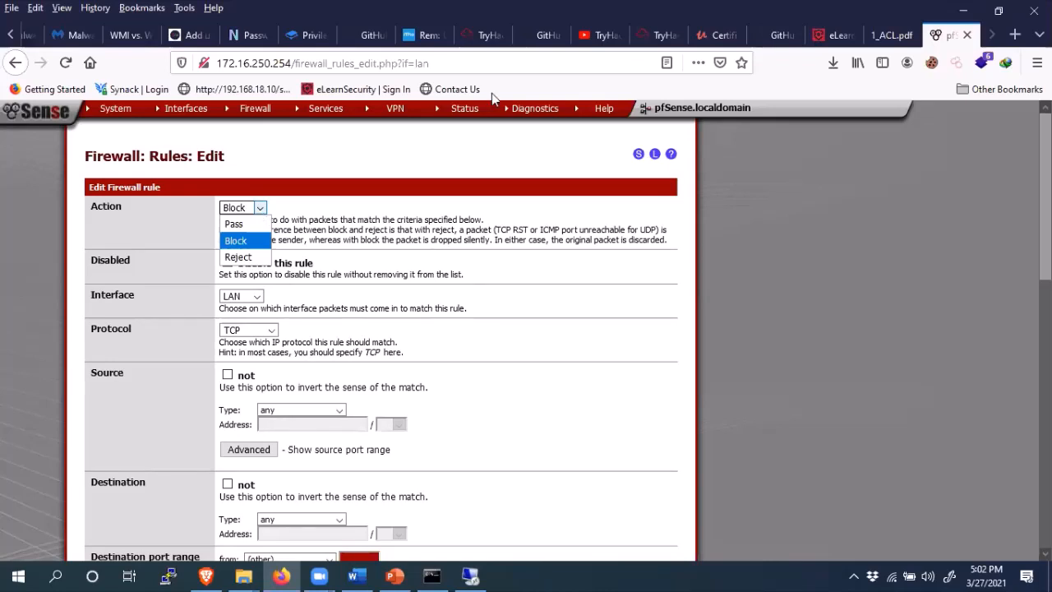
{"action": "left_click", "coordinate": [807, 300]}
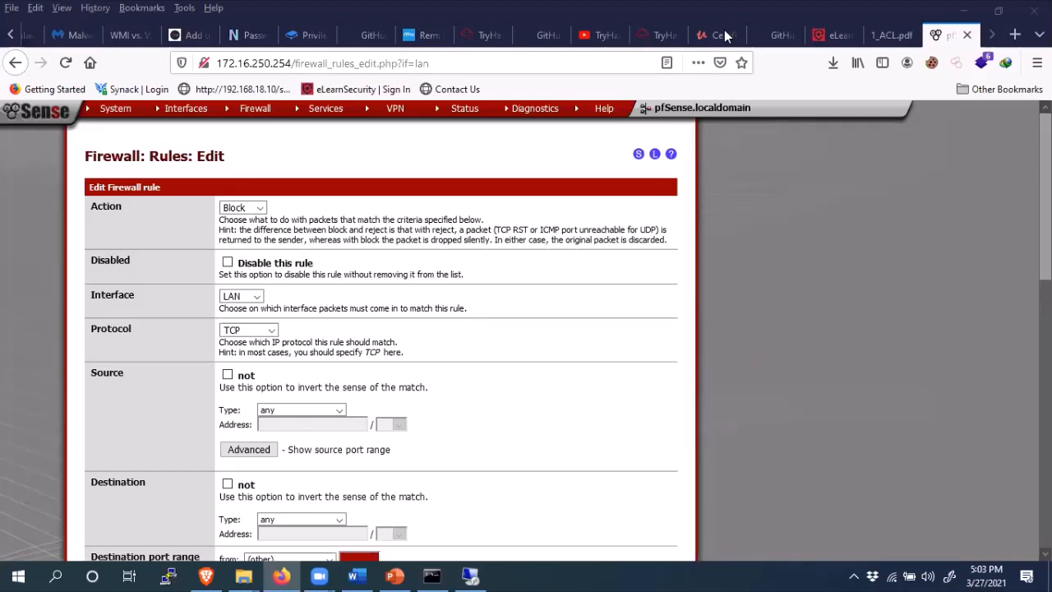
{"action": "left_click", "coordinate": [262, 210]}
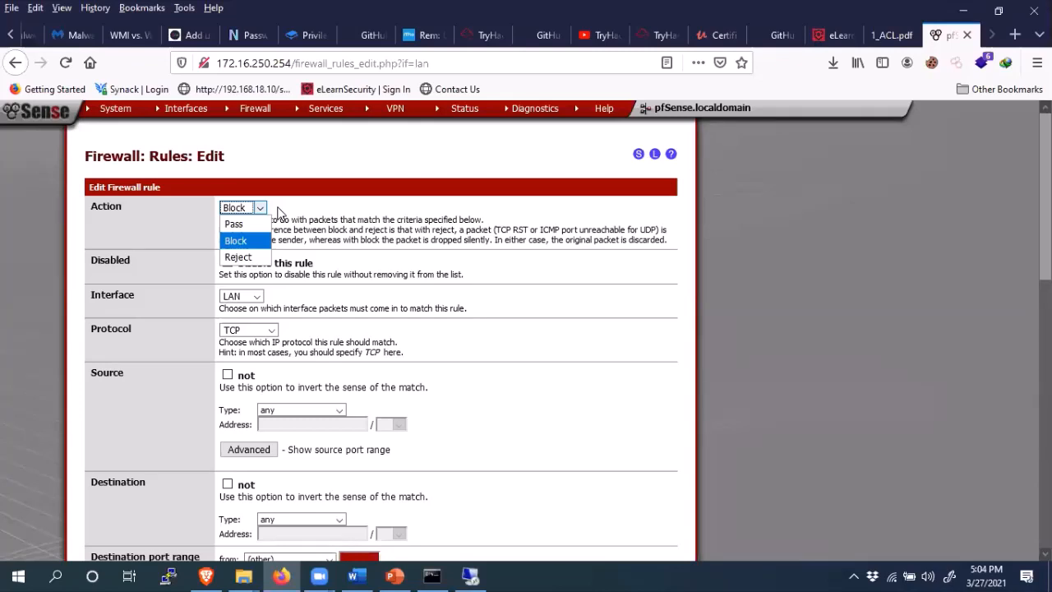
{"action": "left_click", "coordinate": [251, 240]}
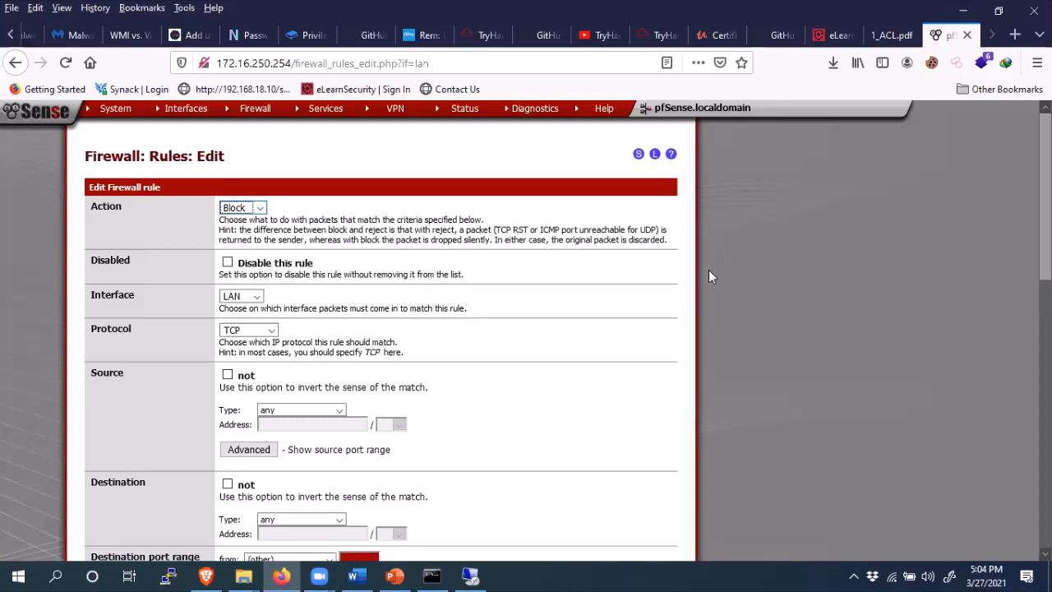
{"action": "key", "text": "alt+Tab"}
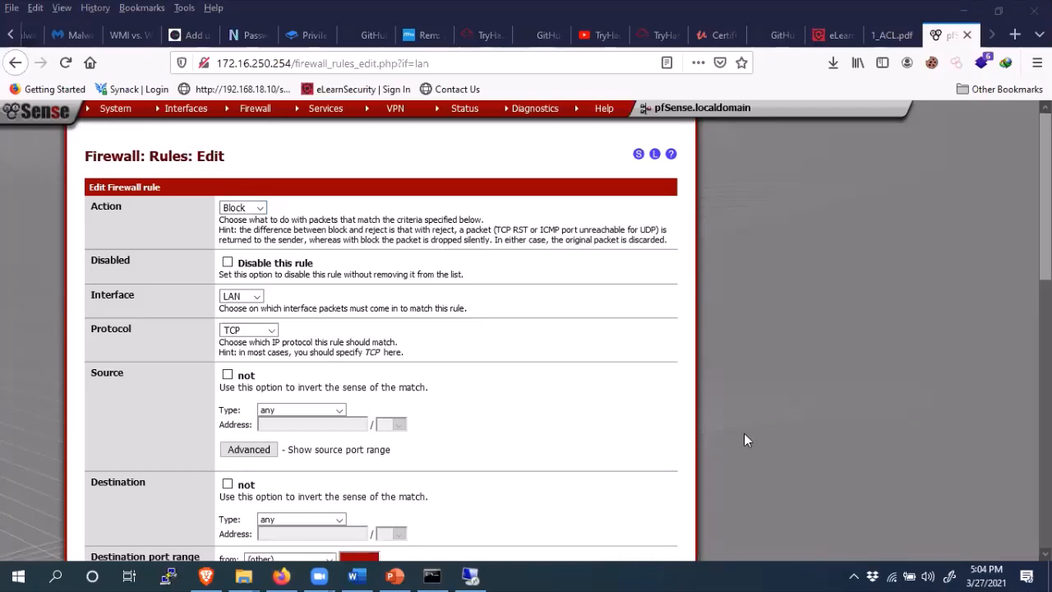
{"action": "left_click", "coordinate": [786, 504]}
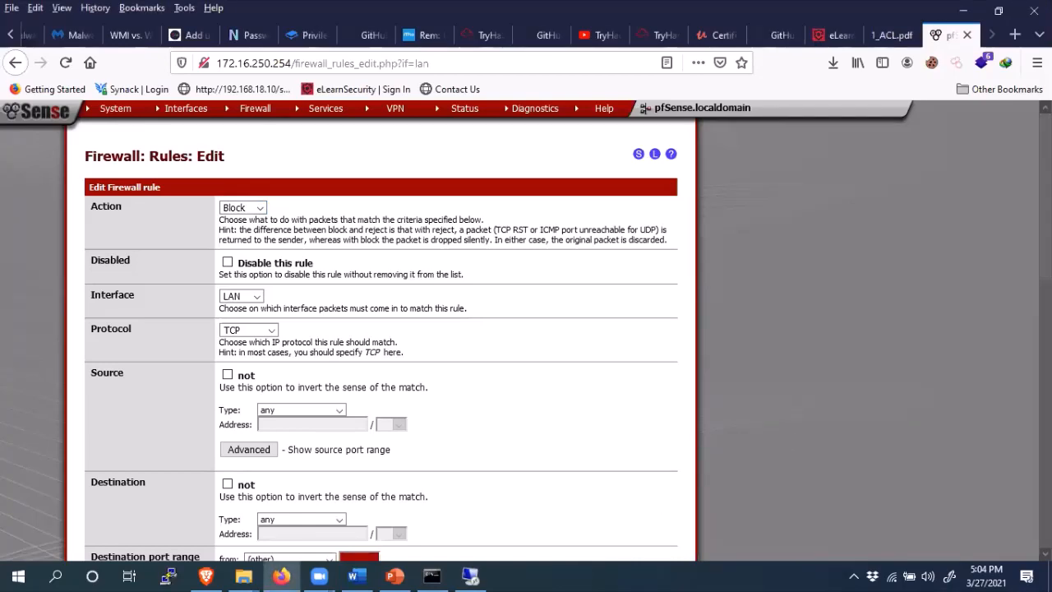
- Keep the interface as LAN, set protocol to any, and save the block rule
{"action": "scroll", "coordinate": [381, 341], "scroll_direction": "down", "scroll_amount": 3}
{"action": "scroll", "coordinate": [285, 206], "scroll_direction": "up", "scroll_amount": 4}
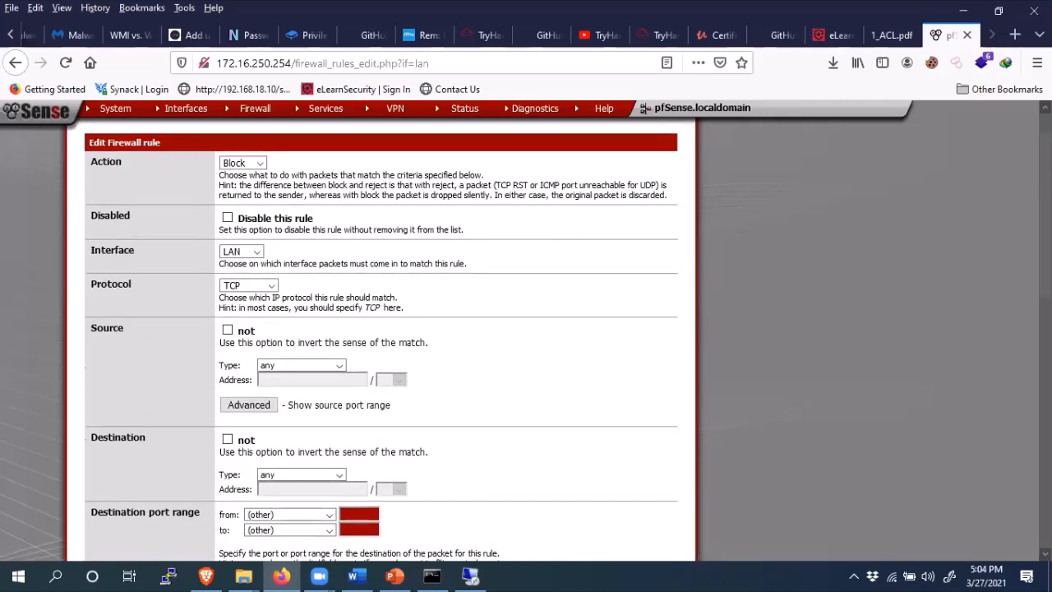
{"action": "scroll", "coordinate": [284, 207], "scroll_direction": "down", "scroll_amount": 2}
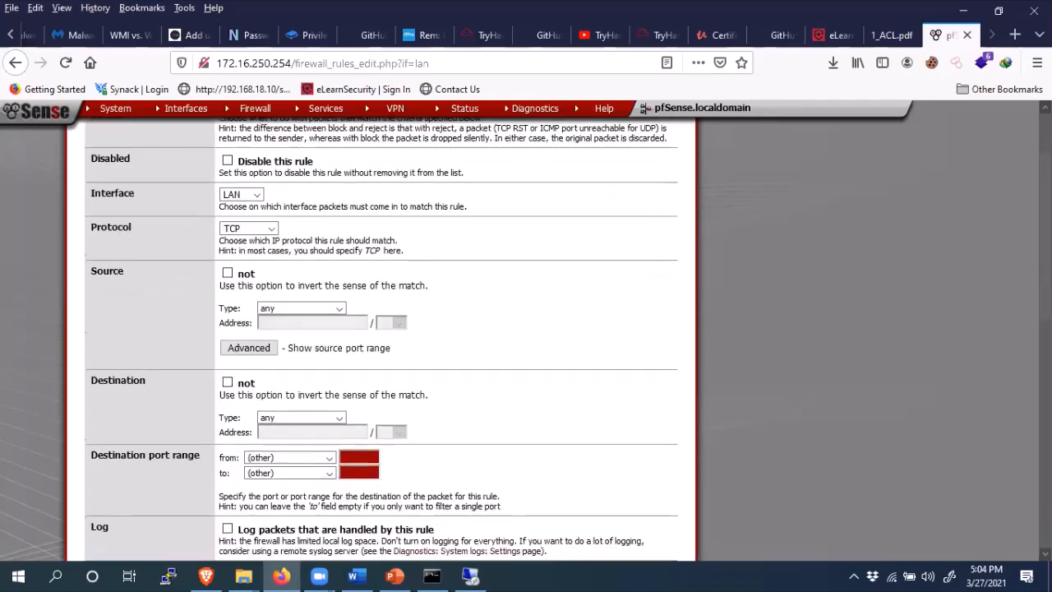
{"action": "left_click", "coordinate": [258, 194]}
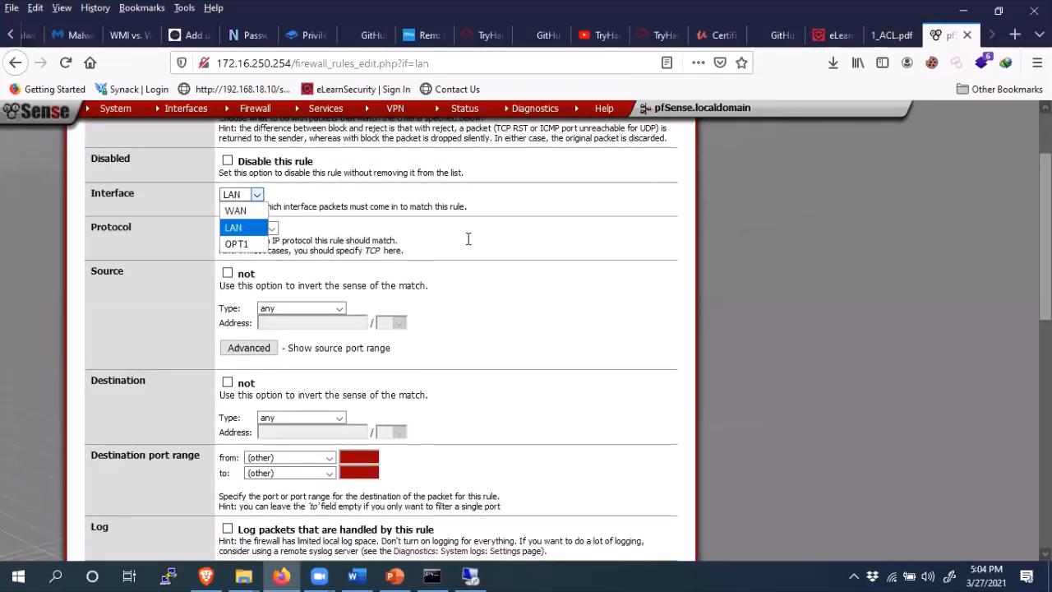
{"action": "left_click", "coordinate": [547, 300]}
{"action": "left_click", "coordinate": [273, 231]}
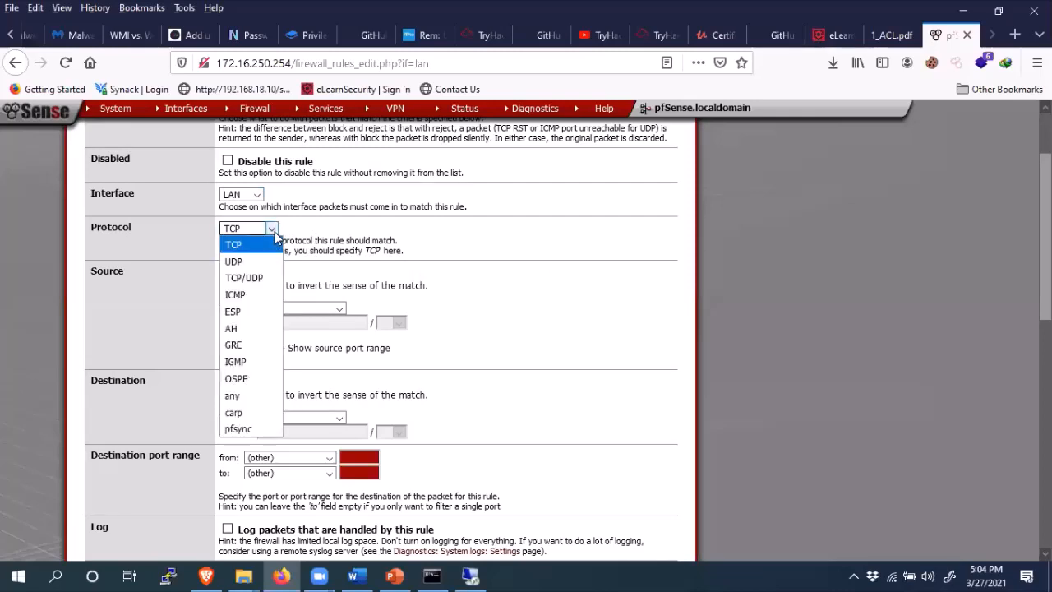
{"action": "left_click", "coordinate": [233, 397]}
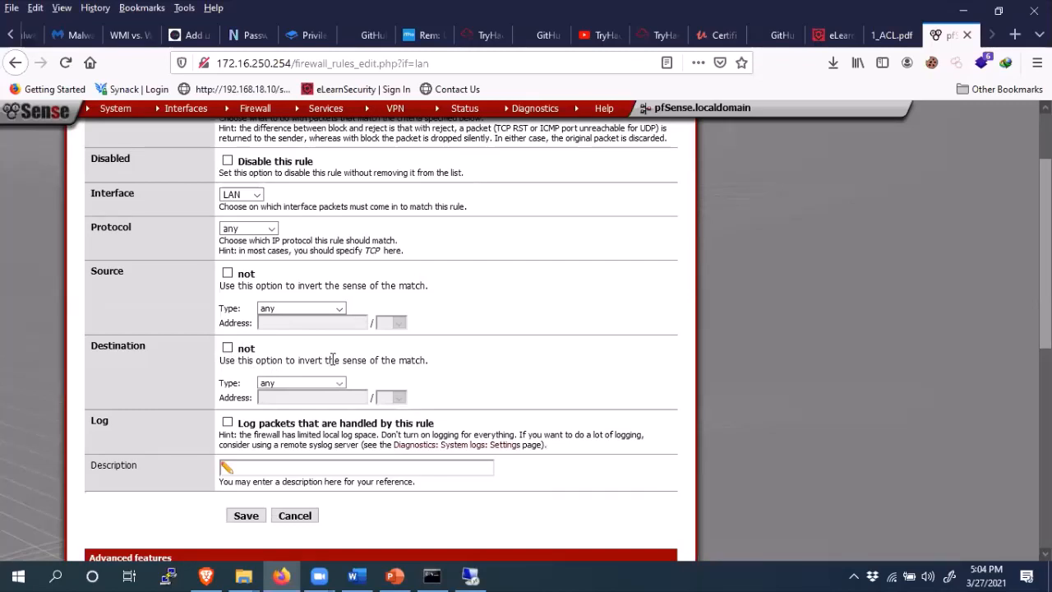
{"action": "left_click", "coordinate": [247, 515]}
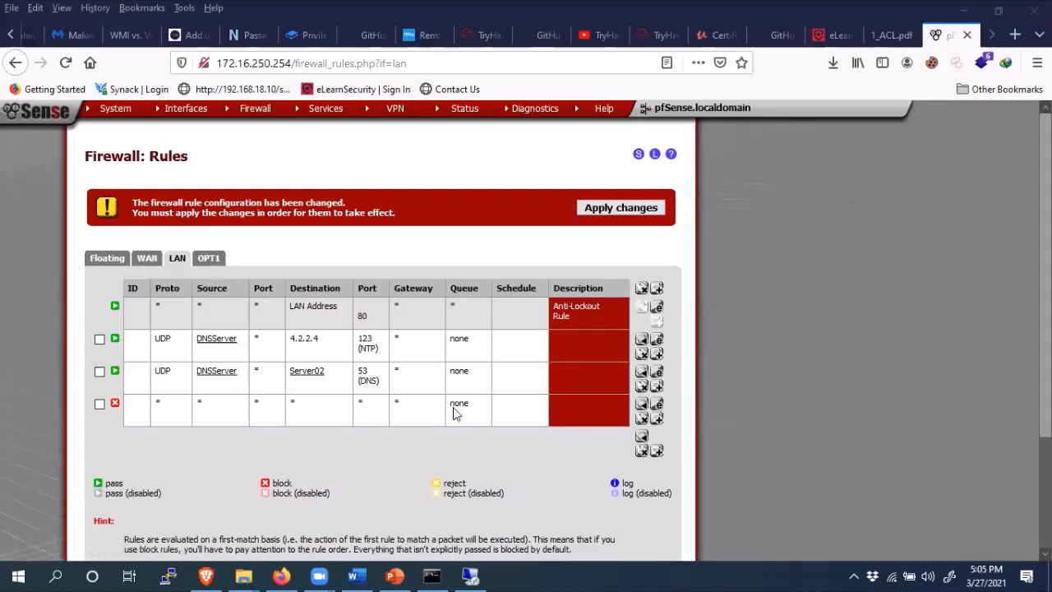
- Edit the block-all rule, set its description to 'Explict Deny', and save
{"action": "left_click", "coordinate": [658, 404]}
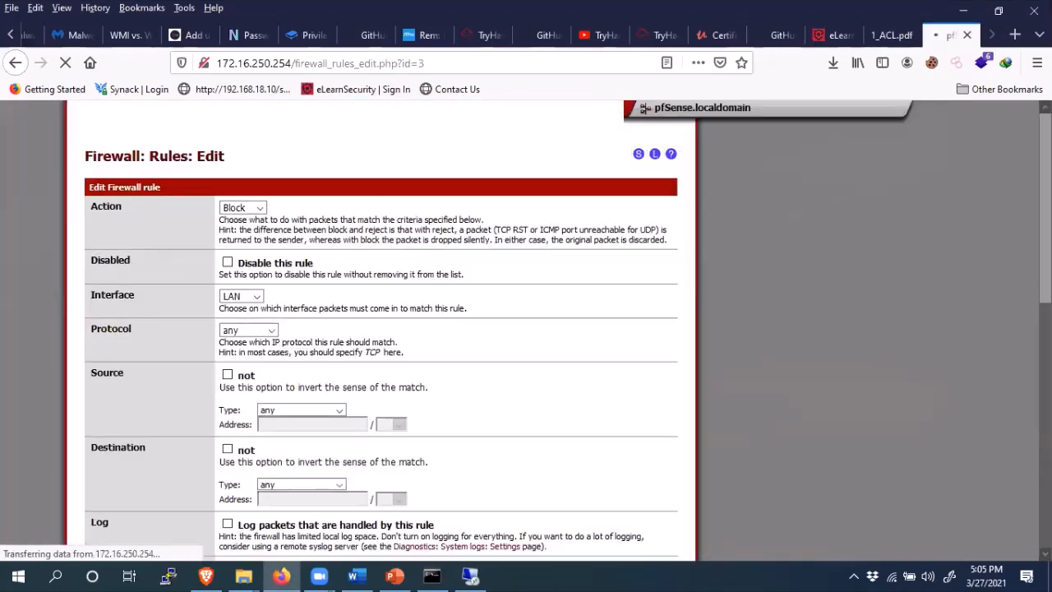
{"action": "scroll", "coordinate": [578, 350], "scroll_direction": "down", "scroll_amount": 5}
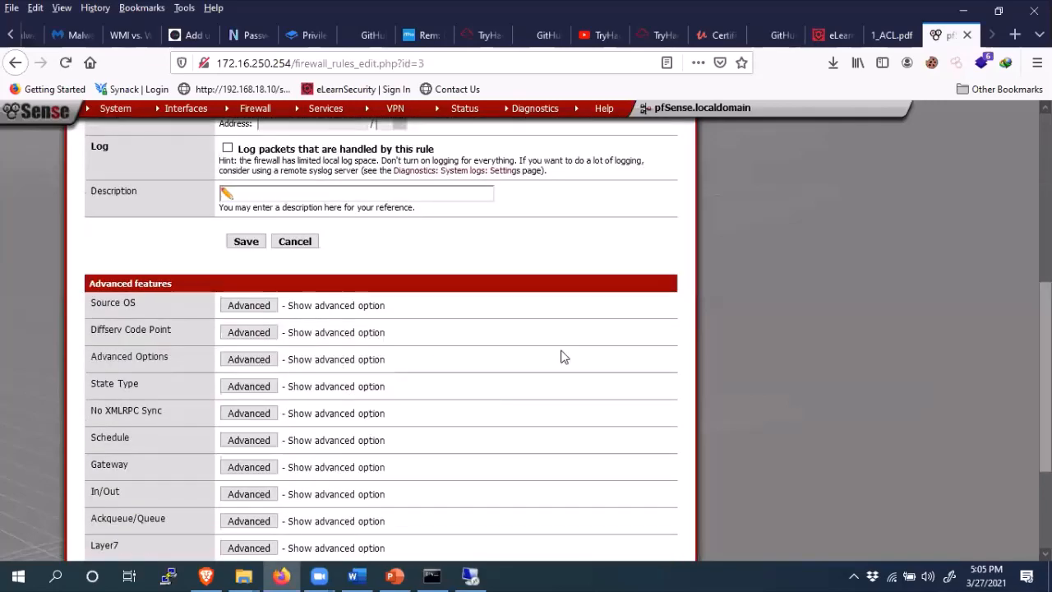
{"action": "left_click", "coordinate": [257, 192]}
{"action": "type", "text": "E"}
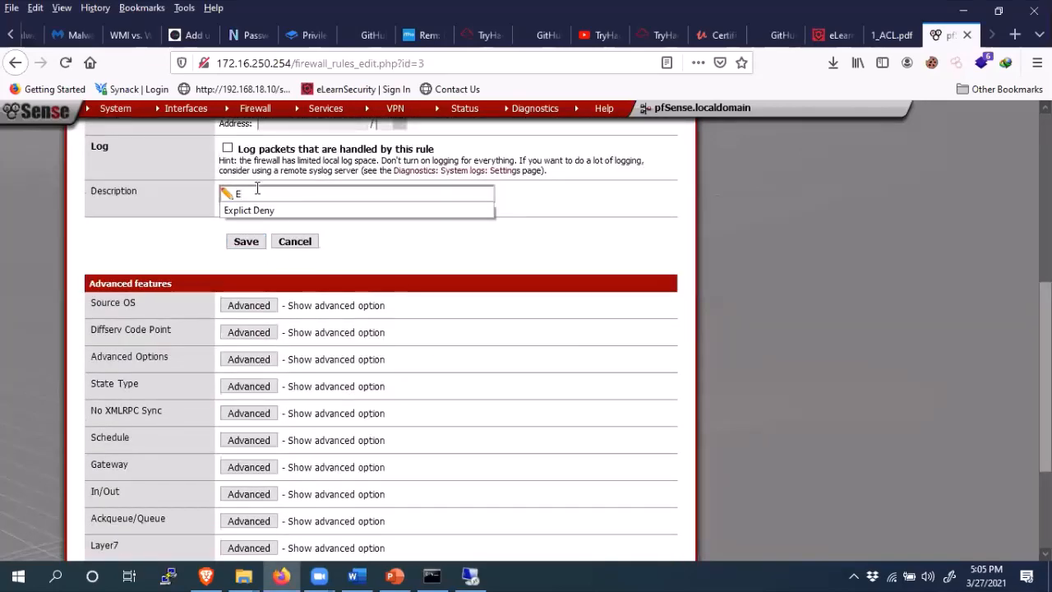
{"action": "left_click", "coordinate": [256, 209]}
{"action": "left_click", "coordinate": [249, 242]}
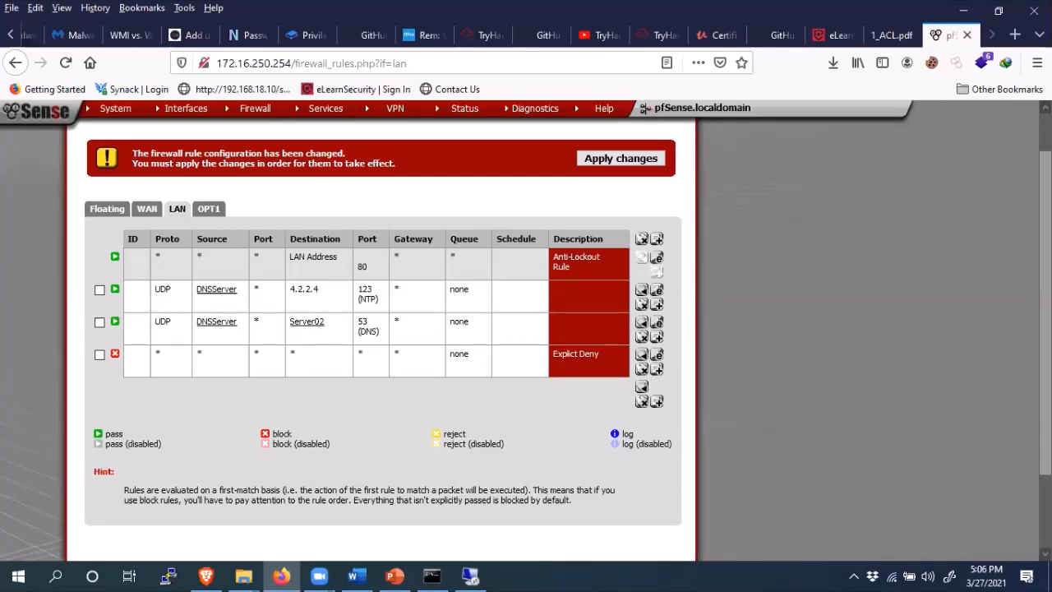
- Apply the pending LAN firewall rule changes, view the OPT1 rules, then show the LAB Diagram slide in Firewall LAB.pptx
{"action": "left_click", "coordinate": [621, 159]}
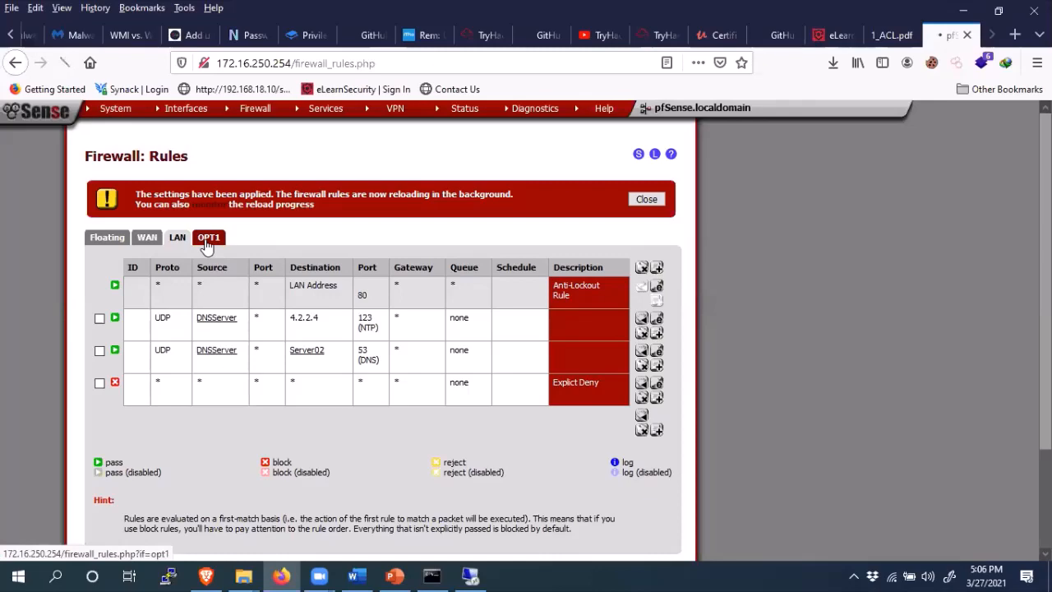
{"action": "left_click", "coordinate": [206, 247]}
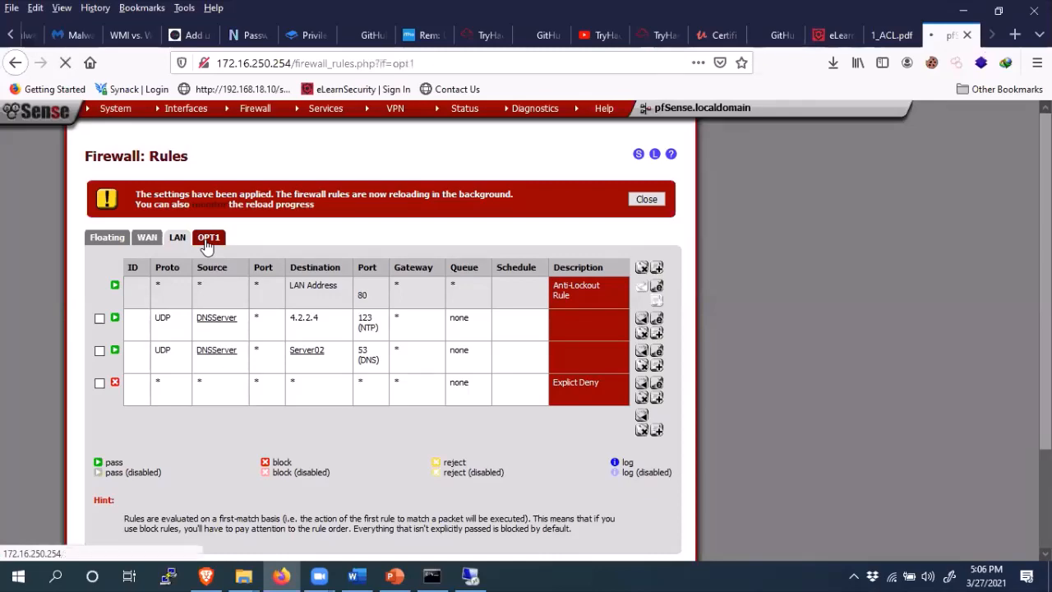
{"action": "left_click", "coordinate": [395, 576]}
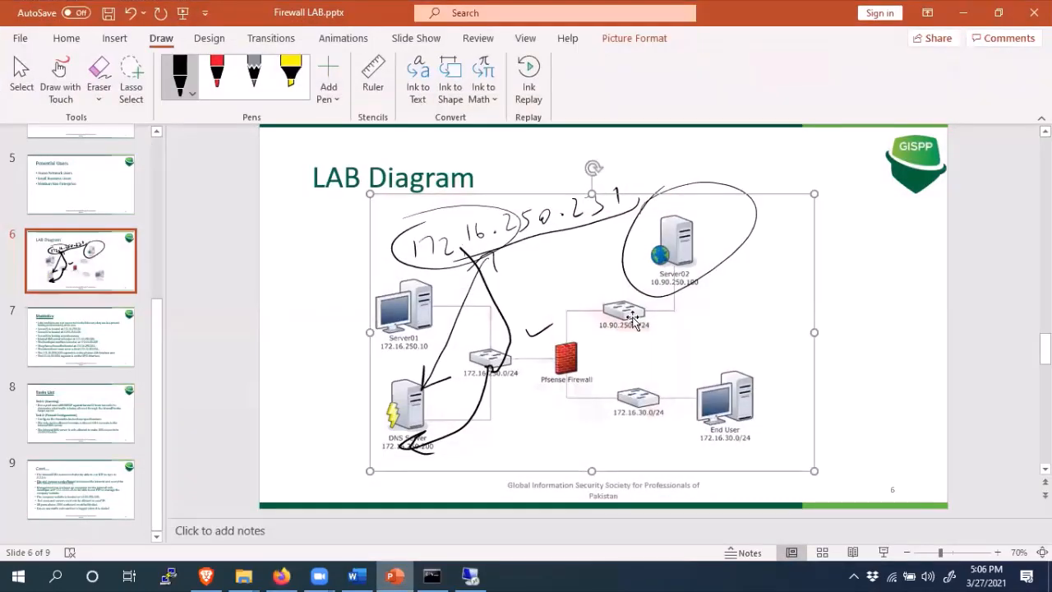
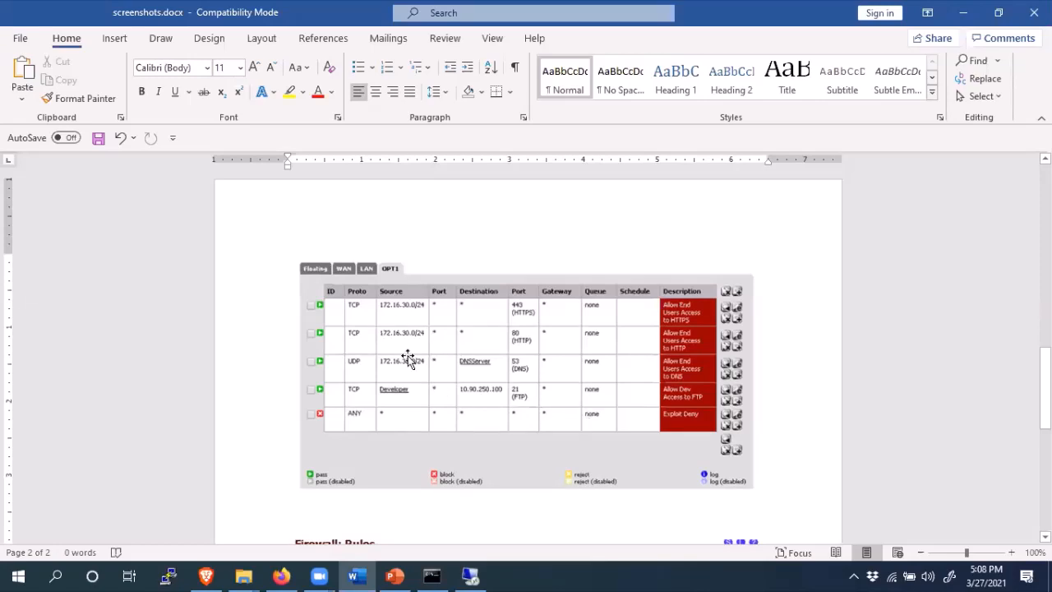
- Minimize the Word screenshots document and return to the empty pfSense OPT1 rules page in Firefox
{"action": "left_click", "coordinate": [963, 12]}
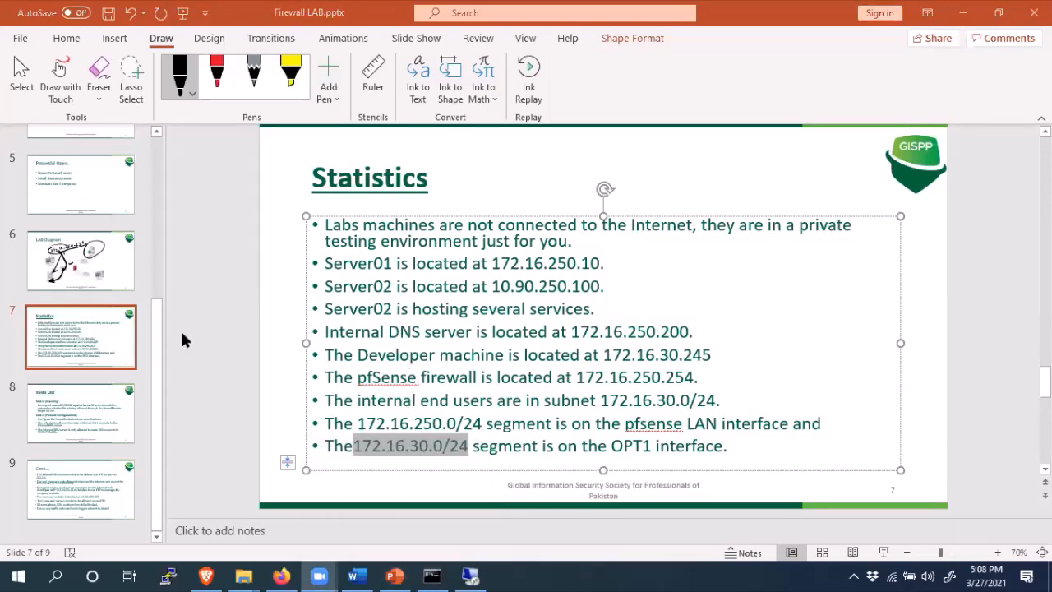
{"action": "left_click", "coordinate": [282, 575]}
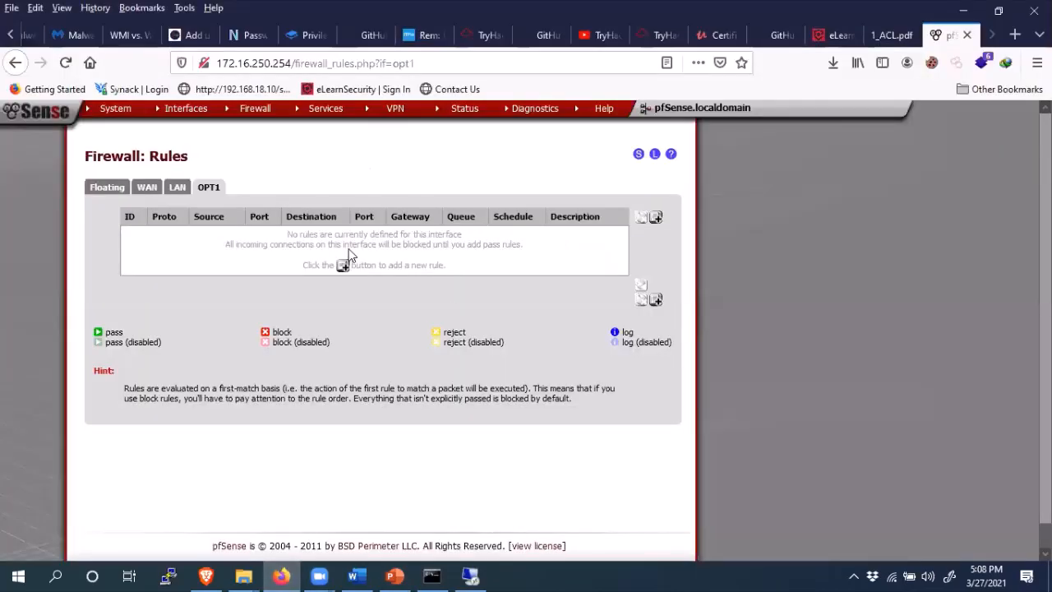
- Add a new OPT1 rule, opening the edit form with Pass, OPT1 and TCP defaults
{"action": "left_click", "coordinate": [656, 219]}
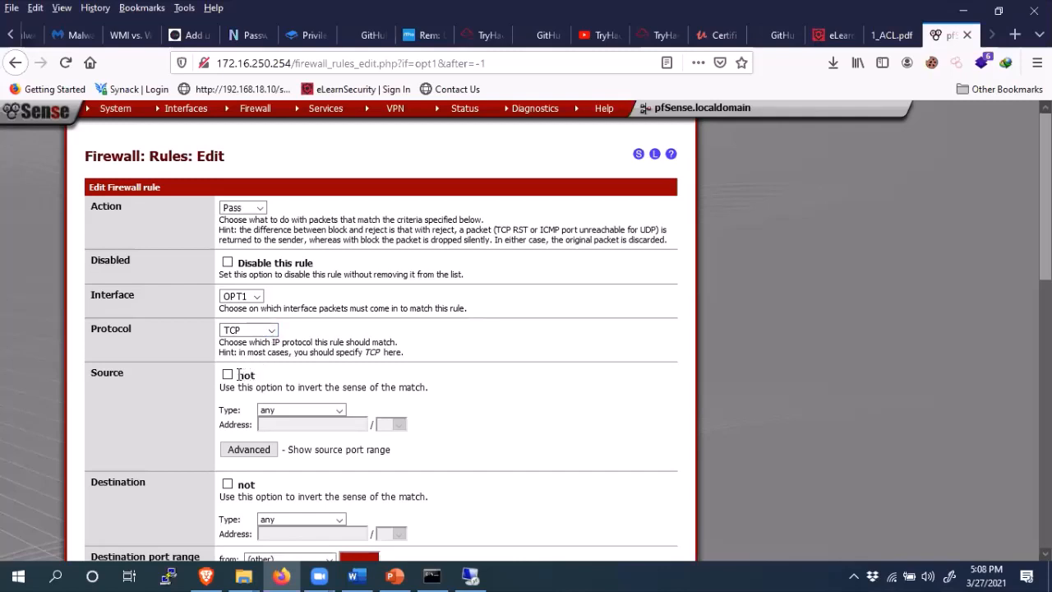
- Set the rule's source to network 172.16.30.0/24
{"action": "left_click", "coordinate": [294, 408]}
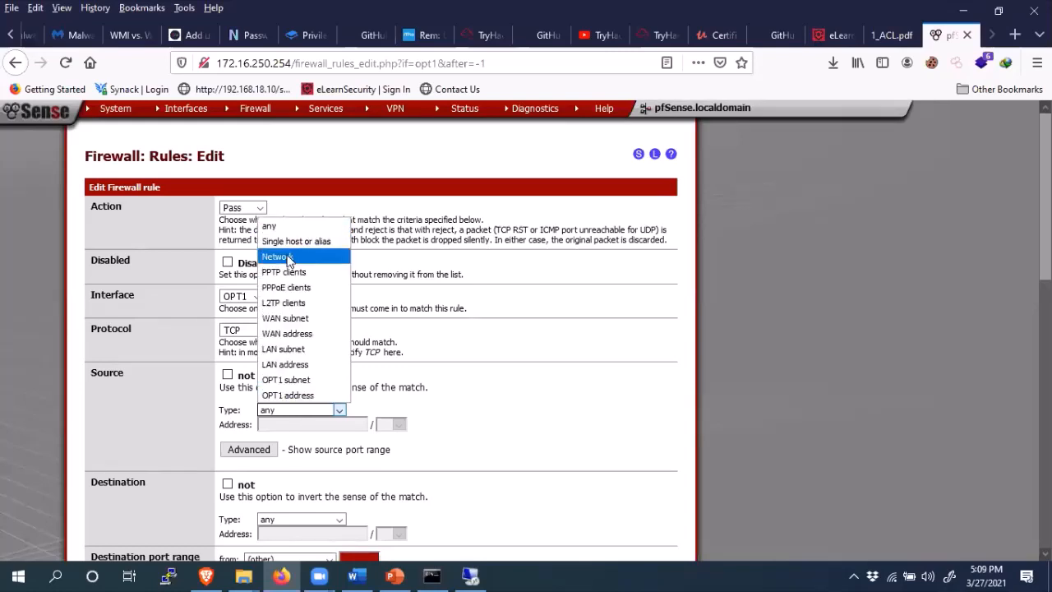
{"action": "left_click", "coordinate": [289, 258]}
{"action": "left_click", "coordinate": [303, 426]}
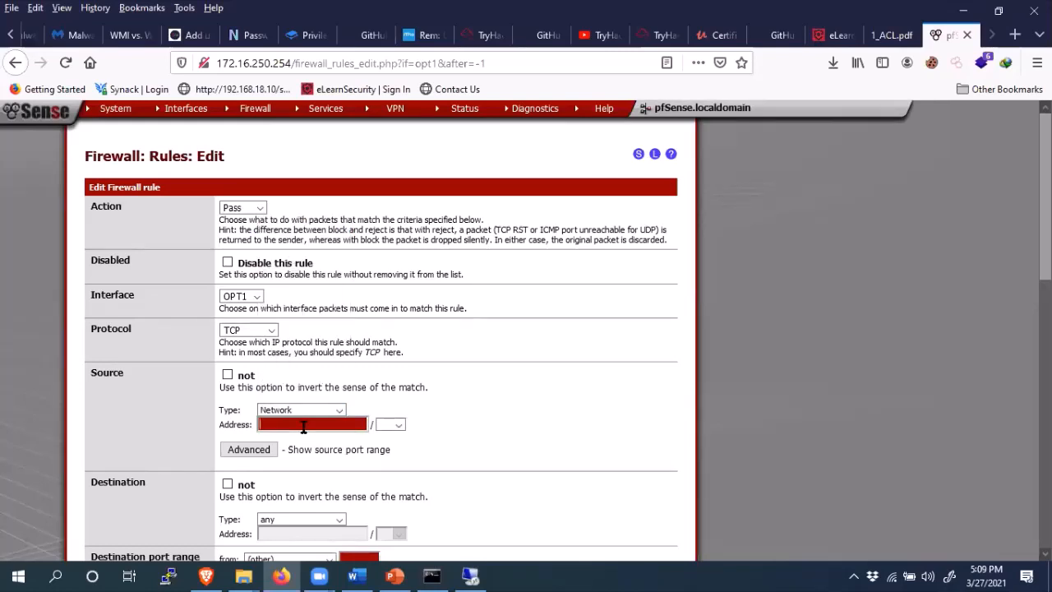
{"action": "type", "text": "172.16.30.0/24"}
{"action": "left_click", "coordinate": [399, 427]}
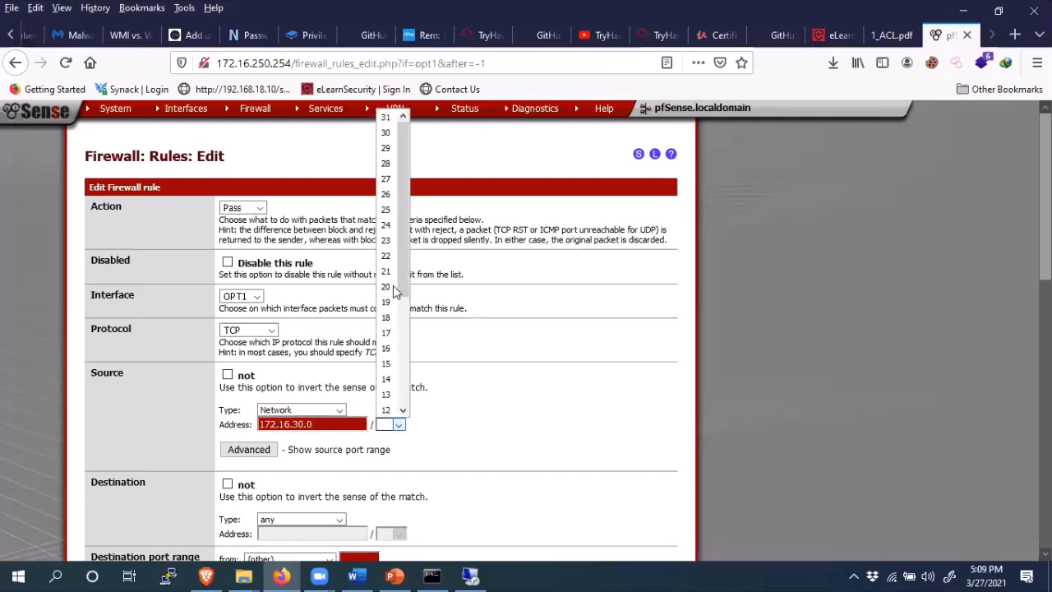
{"action": "left_click", "coordinate": [393, 224]}
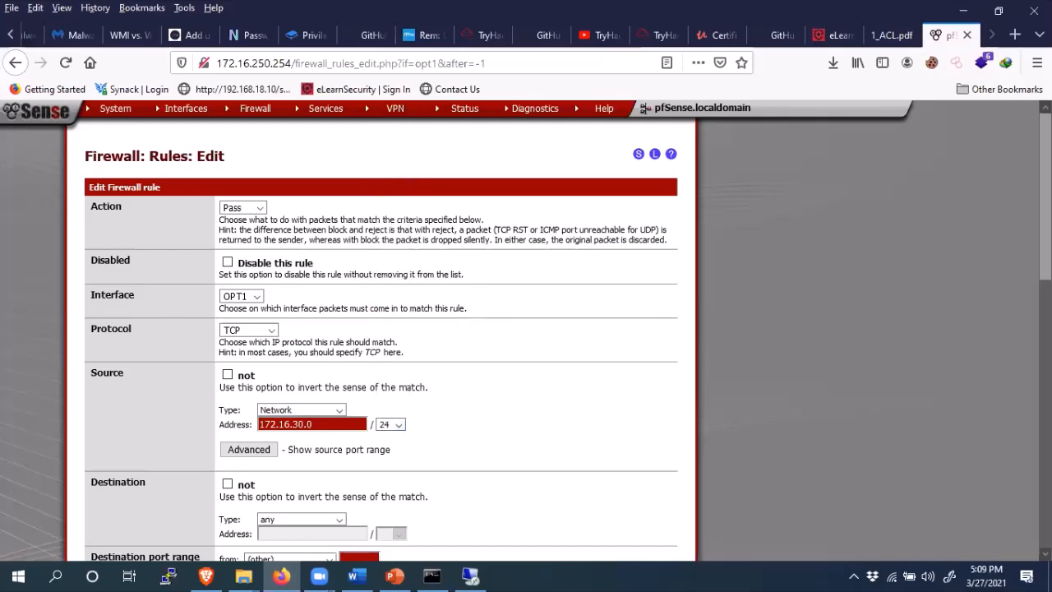
- Set the destination to single host Server02 with destination port HTTPS
{"action": "left_click_drag", "start_coordinate": [1045, 222], "coordinate": [1044, 274]}
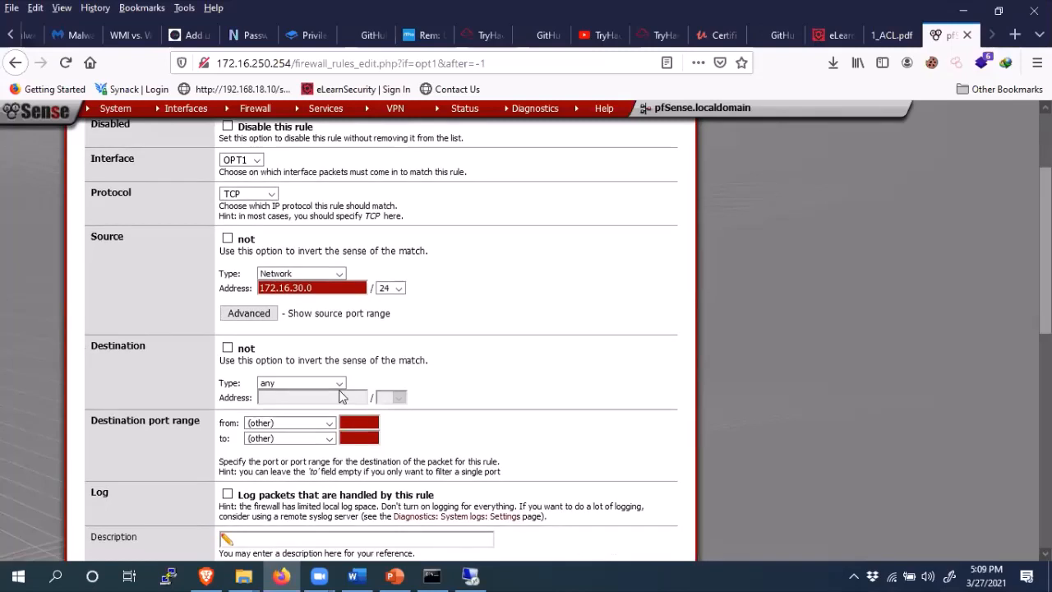
{"action": "left_click", "coordinate": [318, 382]}
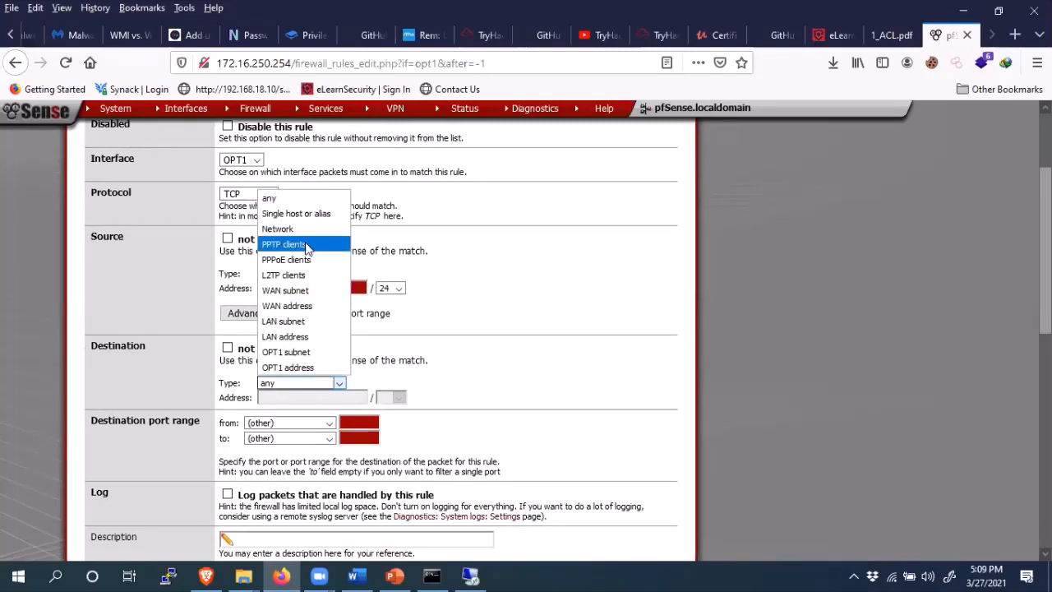
{"action": "left_click", "coordinate": [304, 215]}
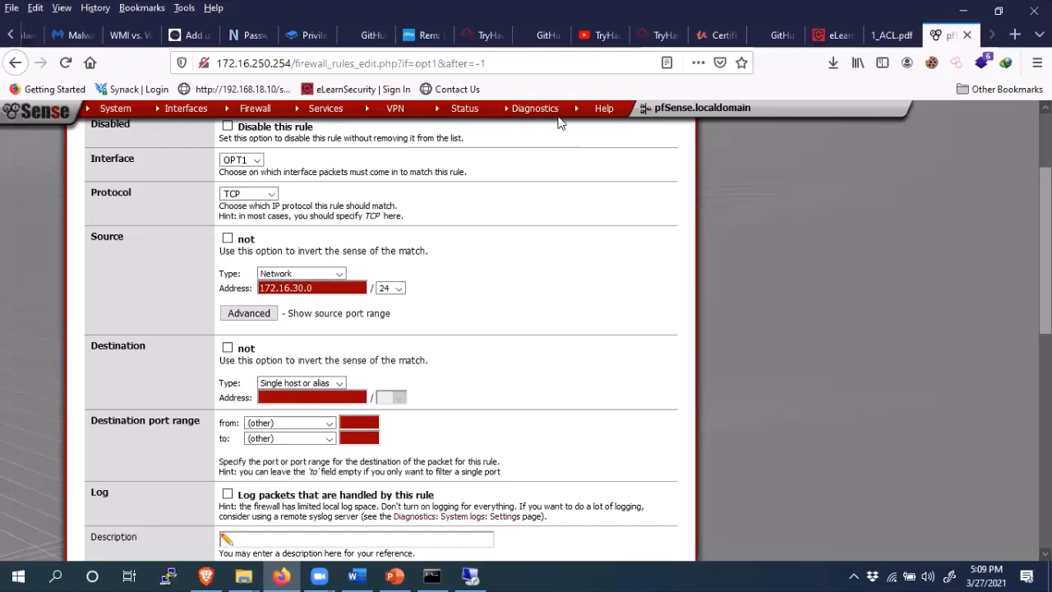
{"action": "left_click", "coordinate": [319, 397]}
{"action": "type", "text": "Server0"}
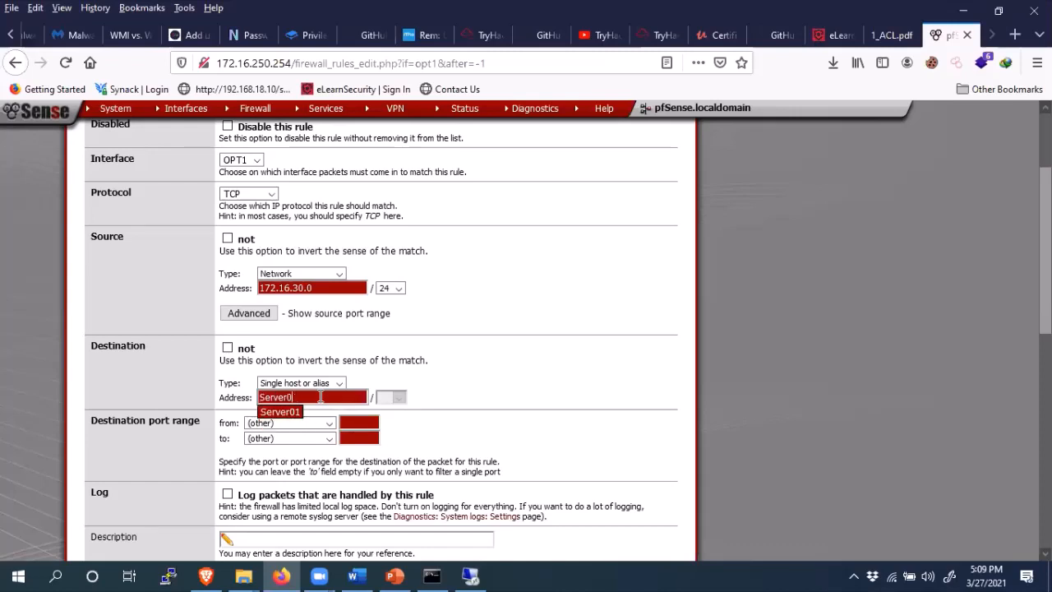
{"action": "type", "text": "12"}
{"action": "left_click", "coordinate": [473, 400]}
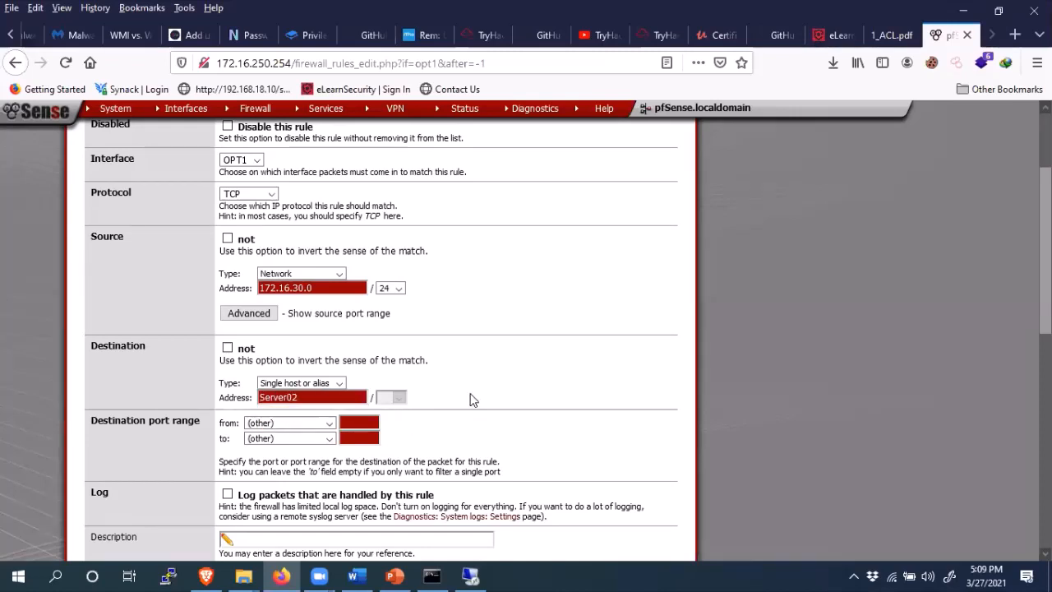
{"action": "left_click", "coordinate": [301, 425]}
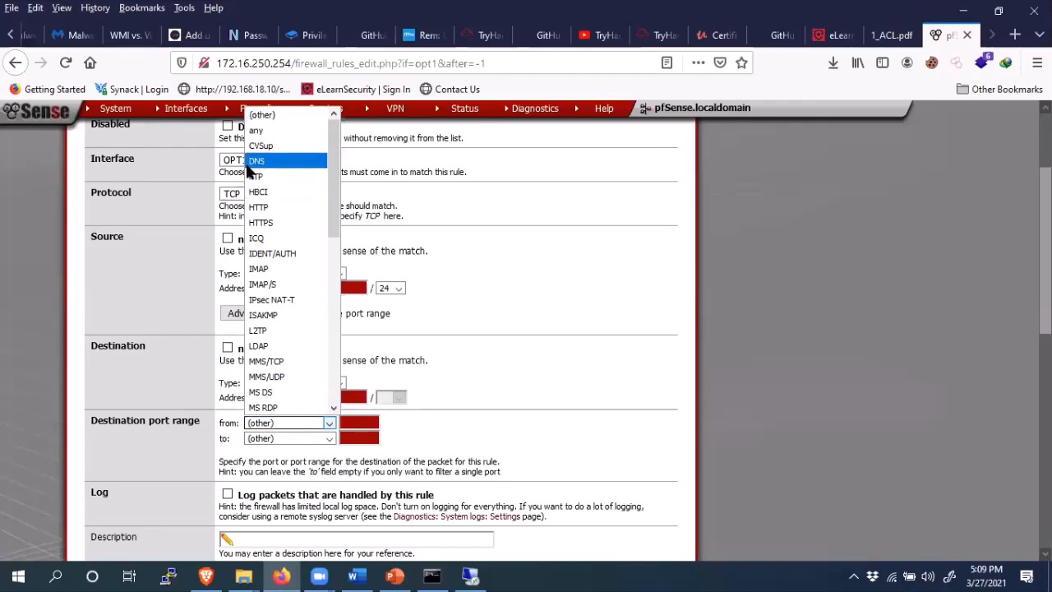
{"action": "left_click", "coordinate": [258, 223]}
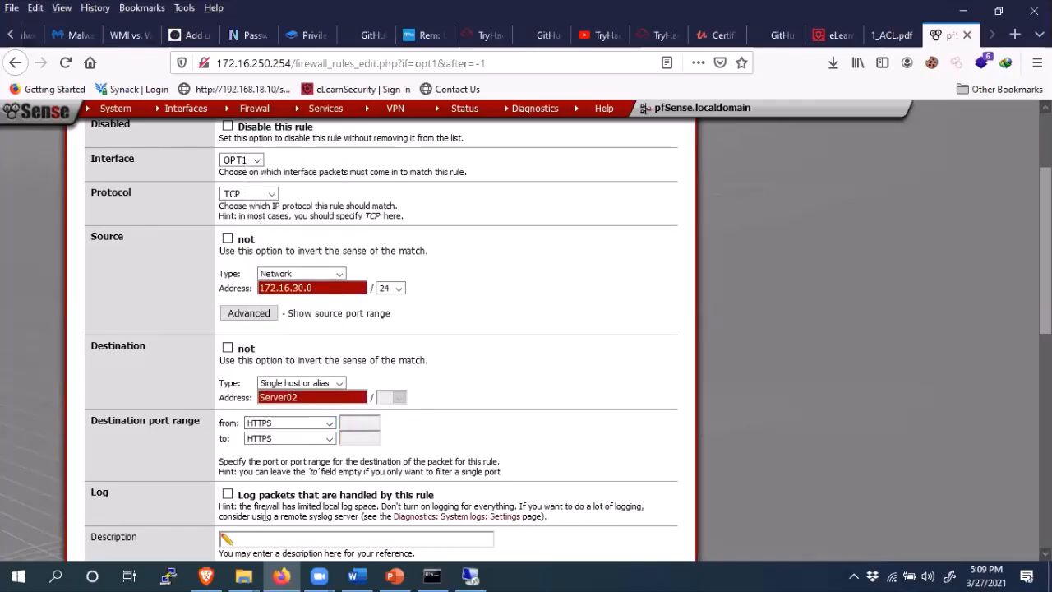
- Describe the rule as 'Allow to User Web services' and save it
{"action": "scroll", "coordinate": [267, 431], "scroll_direction": "down", "scroll_amount": 3}
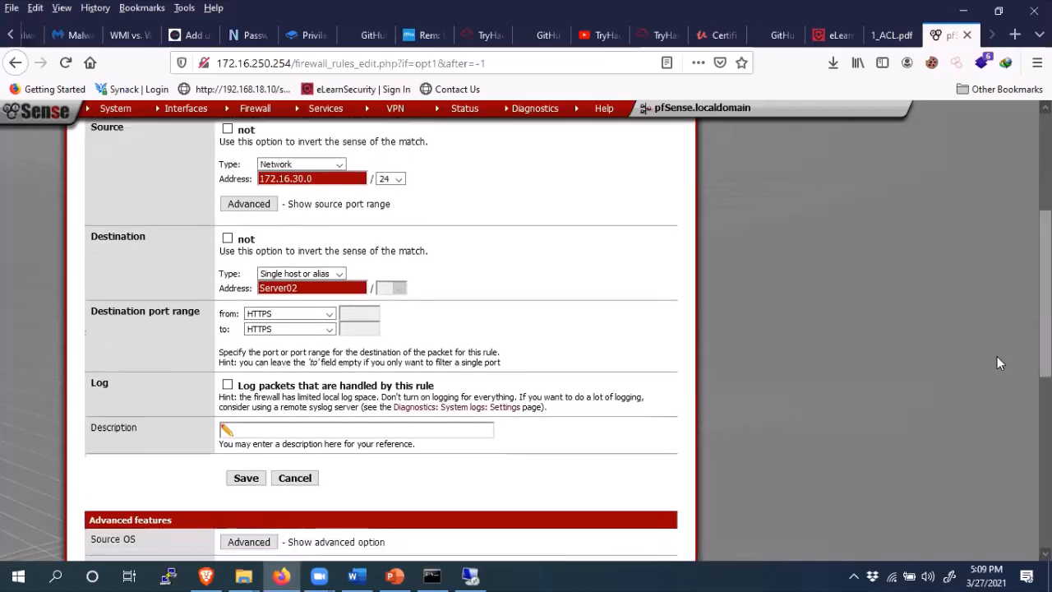
{"action": "left_click", "coordinate": [266, 430]}
{"action": "type", "text": "All"}
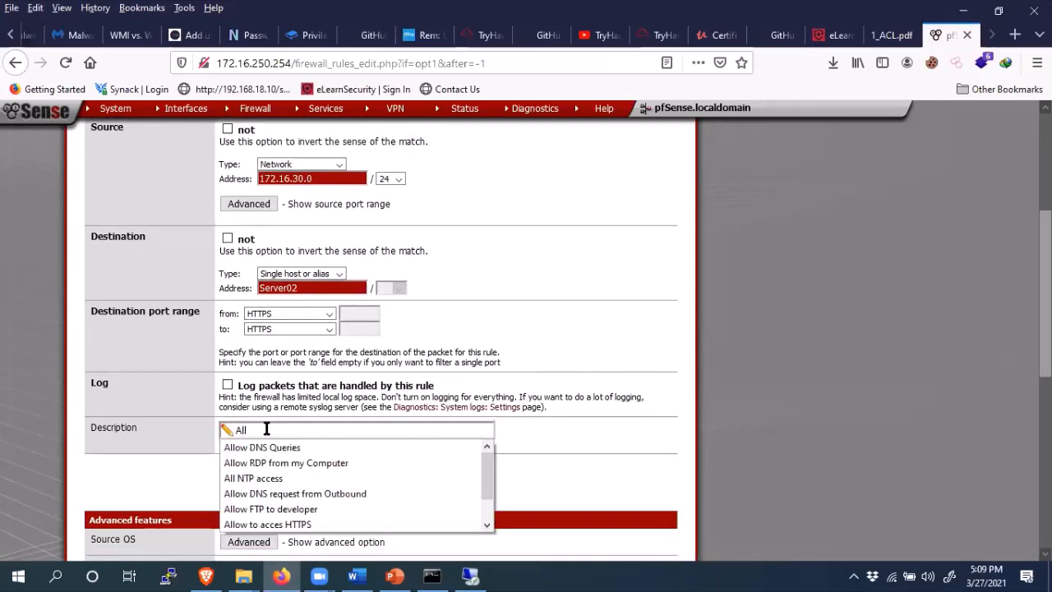
{"action": "type", "text": "ow to"}
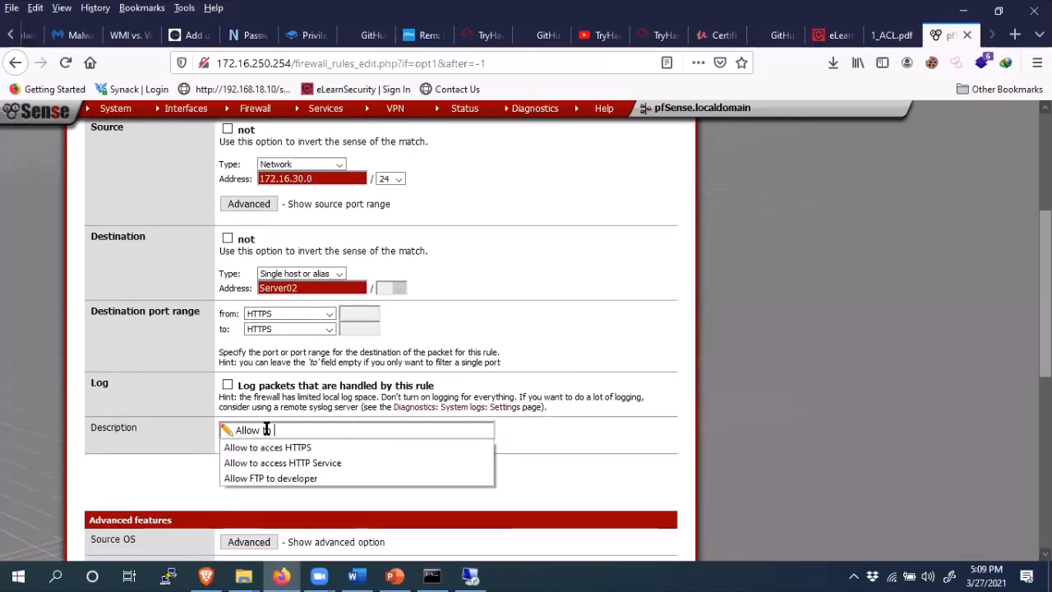
{"action": "type", "text": " User "}
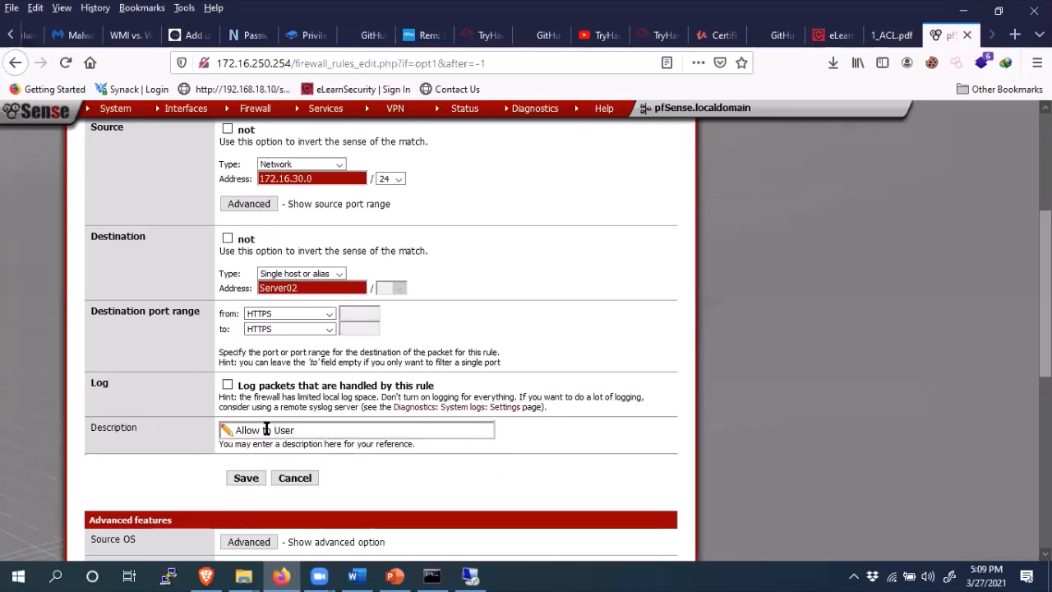
{"action": "type", "text": "Weeb  swr"}
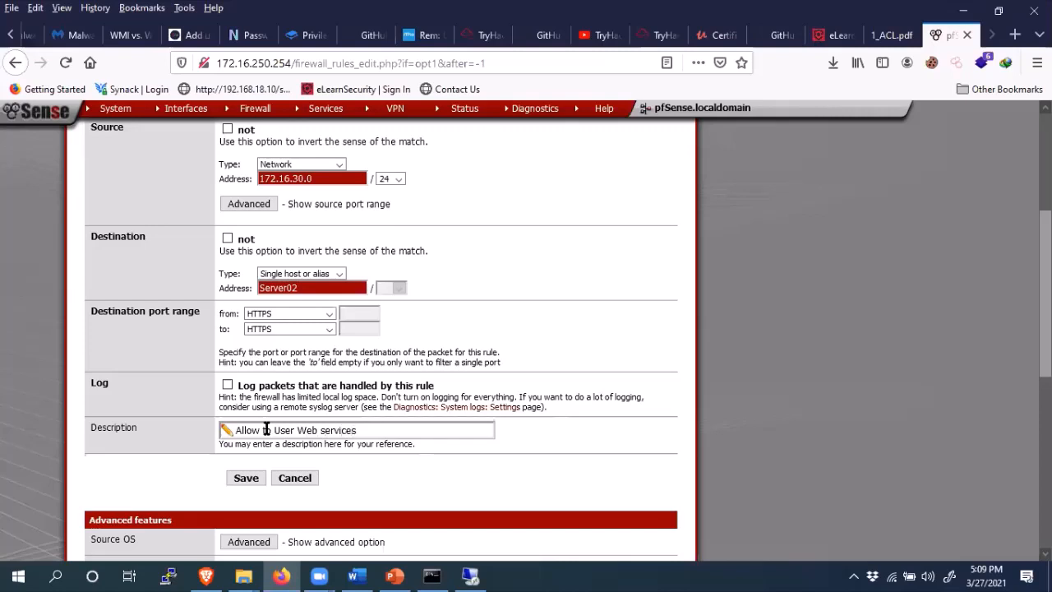
{"action": "left_click", "coordinate": [246, 481]}
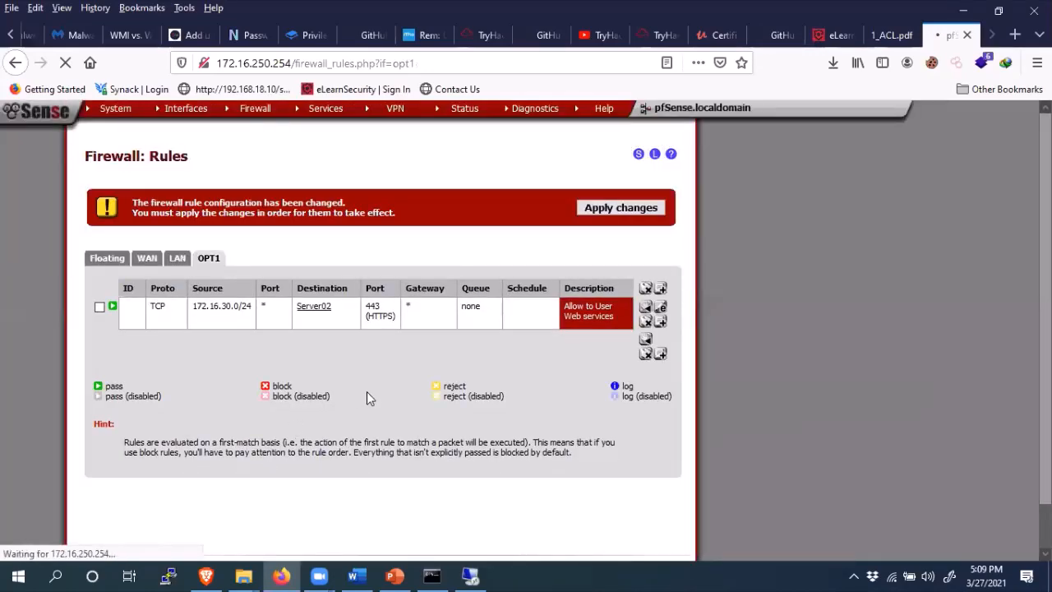
- Start a second OPT1 rule, opening a fresh edit form with Pass, OPT1 and TCP defaults
{"action": "left_click", "coordinate": [662, 291]}
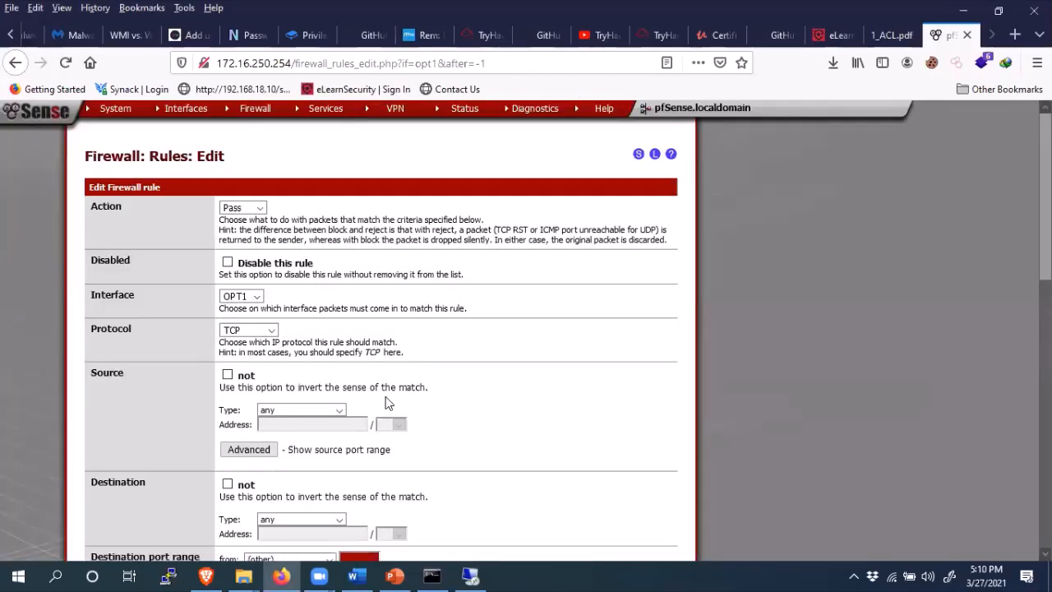
- Set the second rule's source to network 172.16.30.0/24
{"action": "scroll", "coordinate": [1045, 197], "scroll_direction": "down", "scroll_amount": 1}
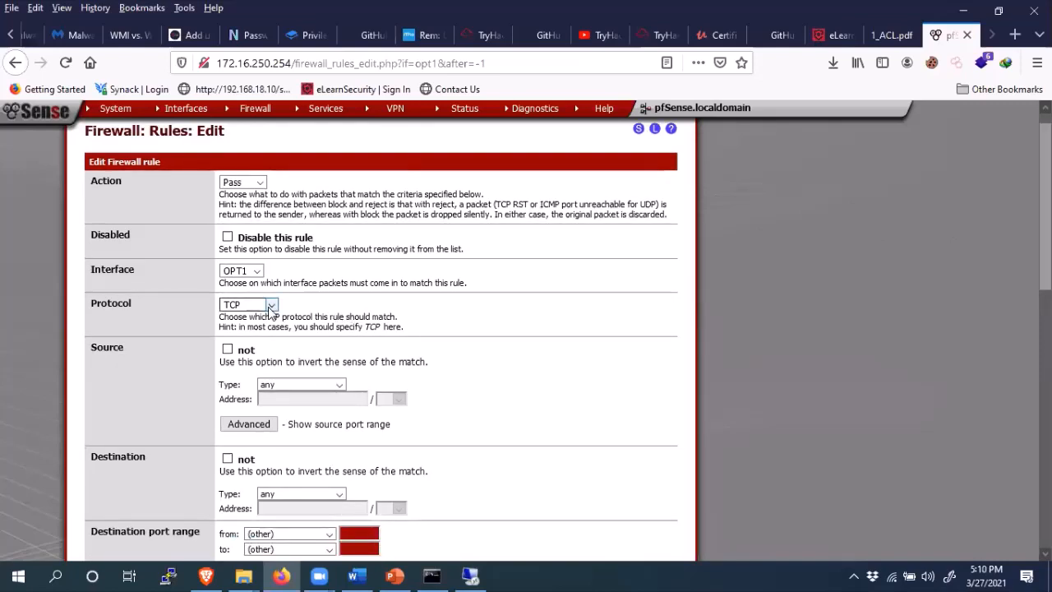
{"action": "left_click", "coordinate": [322, 384]}
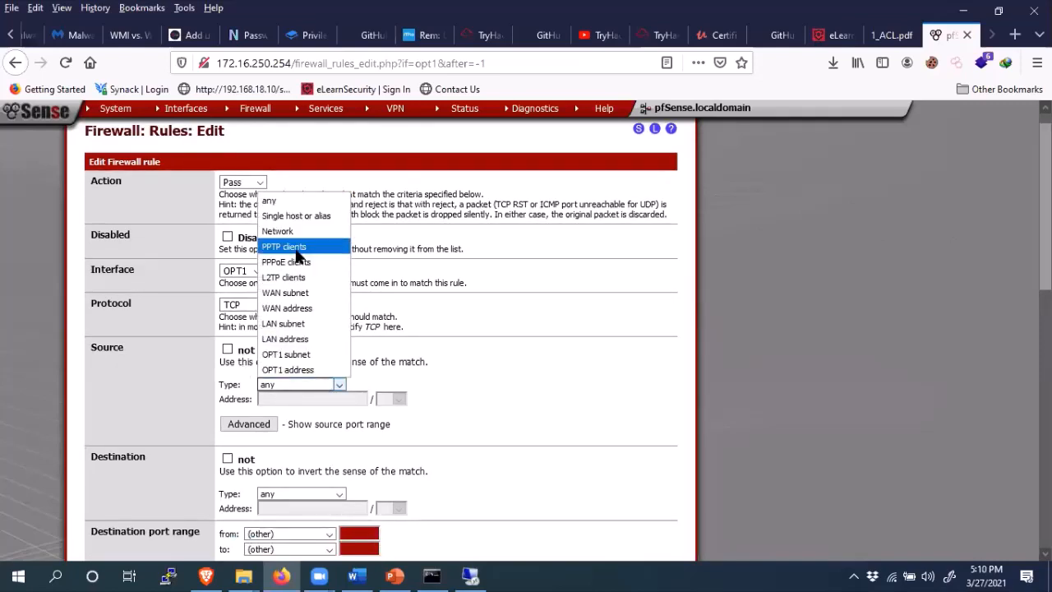
{"action": "left_click", "coordinate": [277, 231]}
{"action": "left_click", "coordinate": [291, 400]}
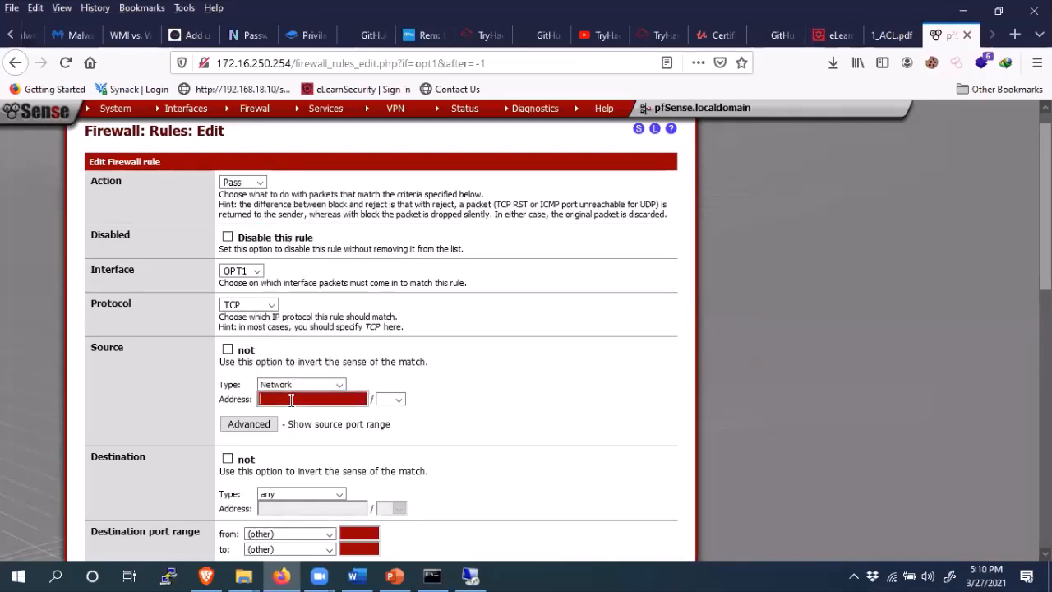
{"action": "type", "text": "172.16.30.0/2"}
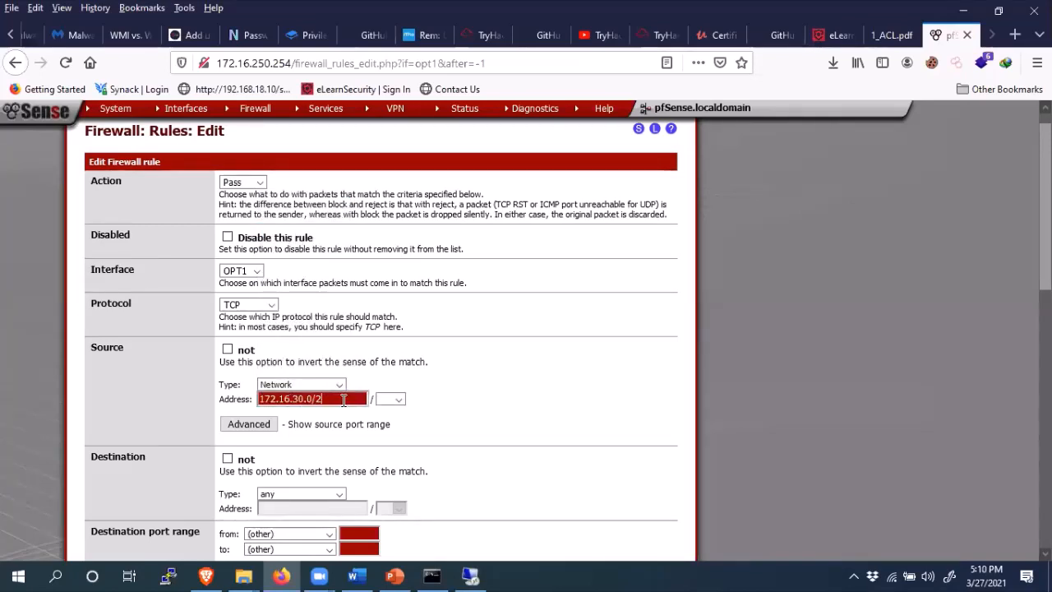
{"action": "key", "text": "BackSpace"}
{"action": "key", "text": "BackSpace"}
{"action": "left_click", "coordinate": [398, 401]}
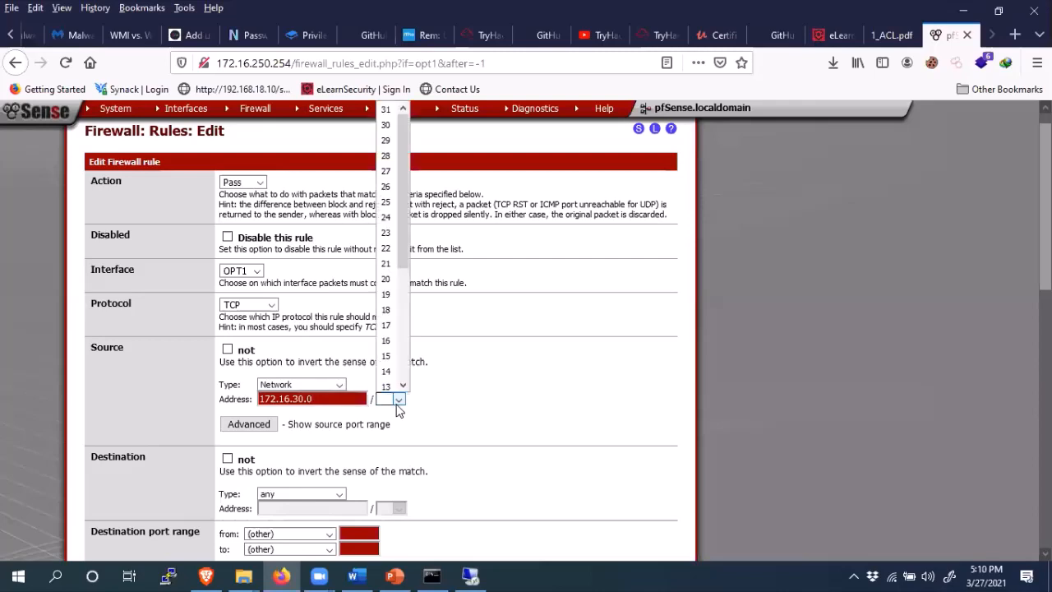
{"action": "left_click", "coordinate": [387, 217]}
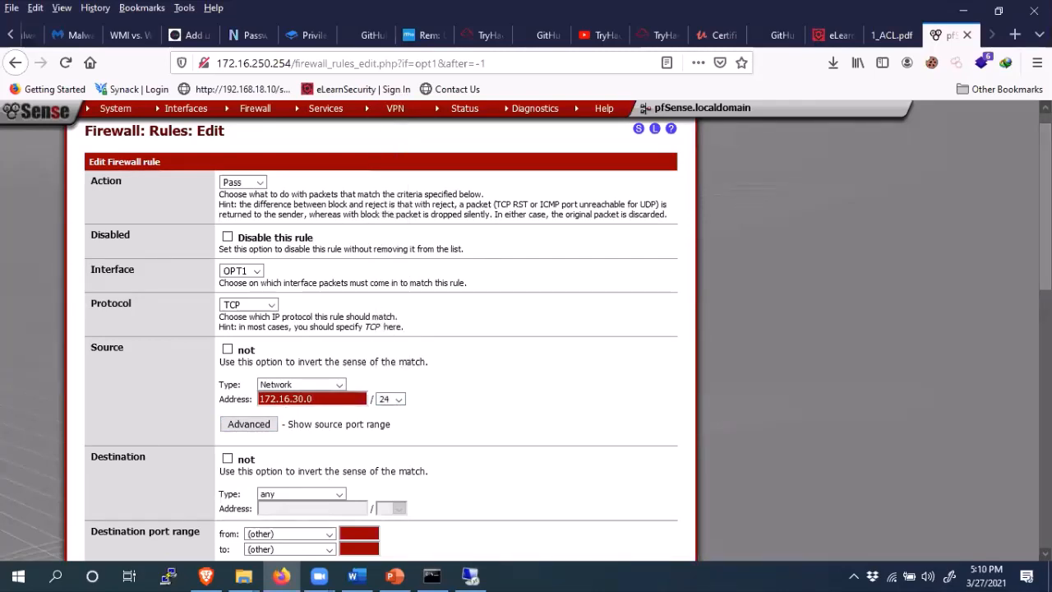
- Set the destination to single host or alias Server02
{"action": "scroll", "coordinate": [763, 342], "scroll_direction": "down", "scroll_amount": 2}
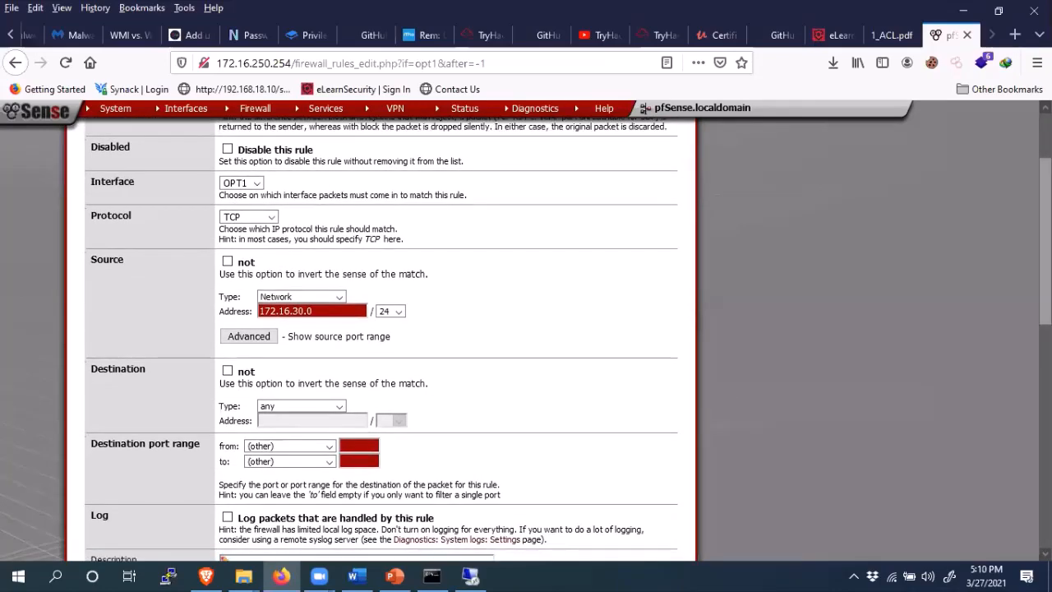
{"action": "left_click", "coordinate": [339, 410]}
{"action": "left_click", "coordinate": [337, 407]}
{"action": "left_click", "coordinate": [337, 408]}
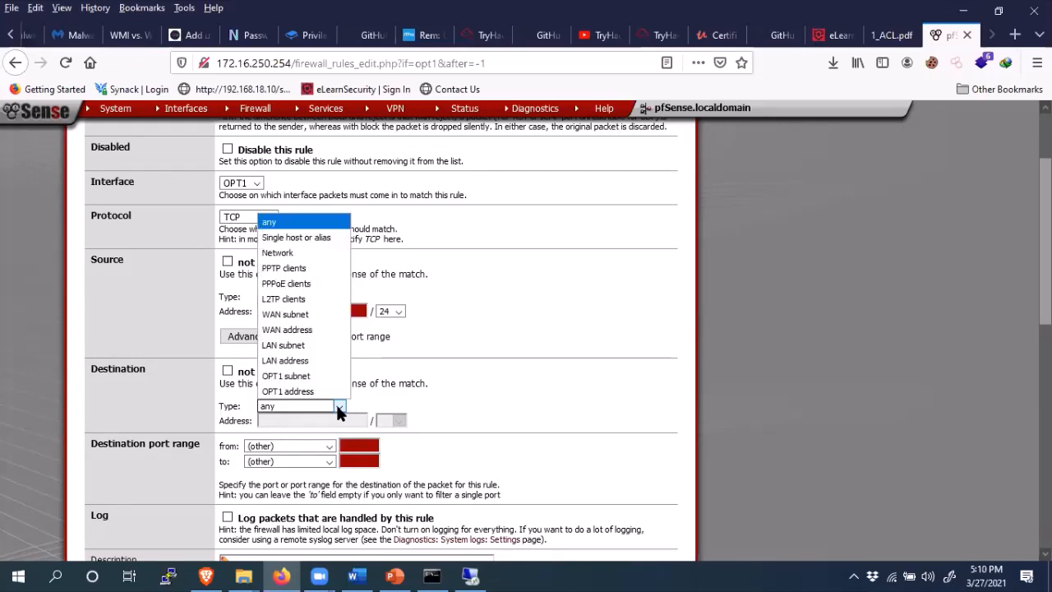
{"action": "left_click", "coordinate": [296, 238]}
{"action": "left_click", "coordinate": [276, 420]}
{"action": "type", "text": "se"}
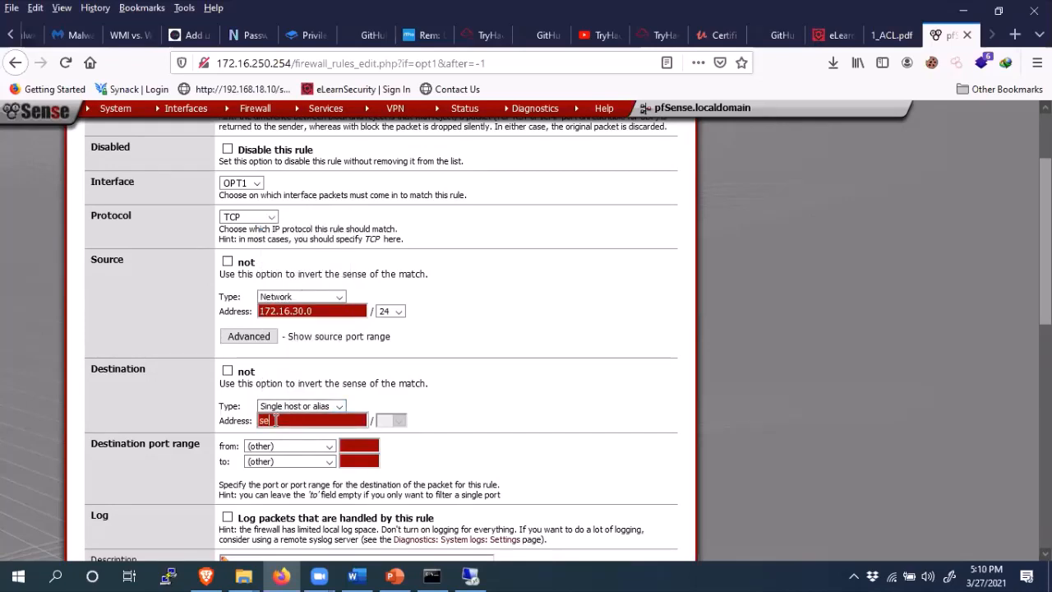
{"action": "type", "text": "rver01"}
{"action": "key", "text": "BackSpace"}
{"action": "type", "text": "2"}
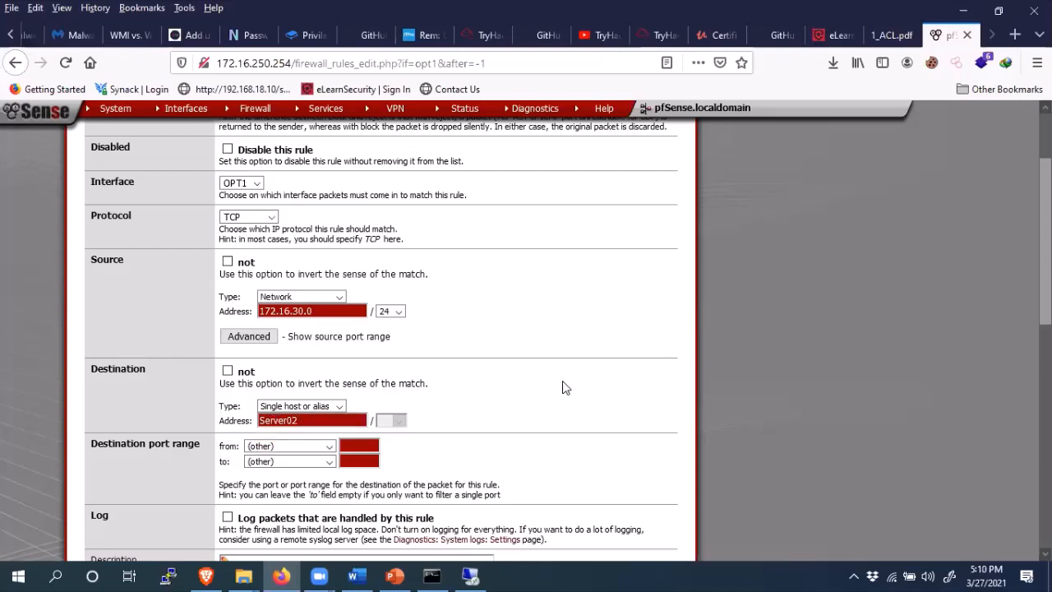
- Set destination port HTTP, describe it 'Allowed end user for port 80', and save
{"action": "scroll", "coordinate": [592, 175], "scroll_direction": "down", "scroll_amount": 1}
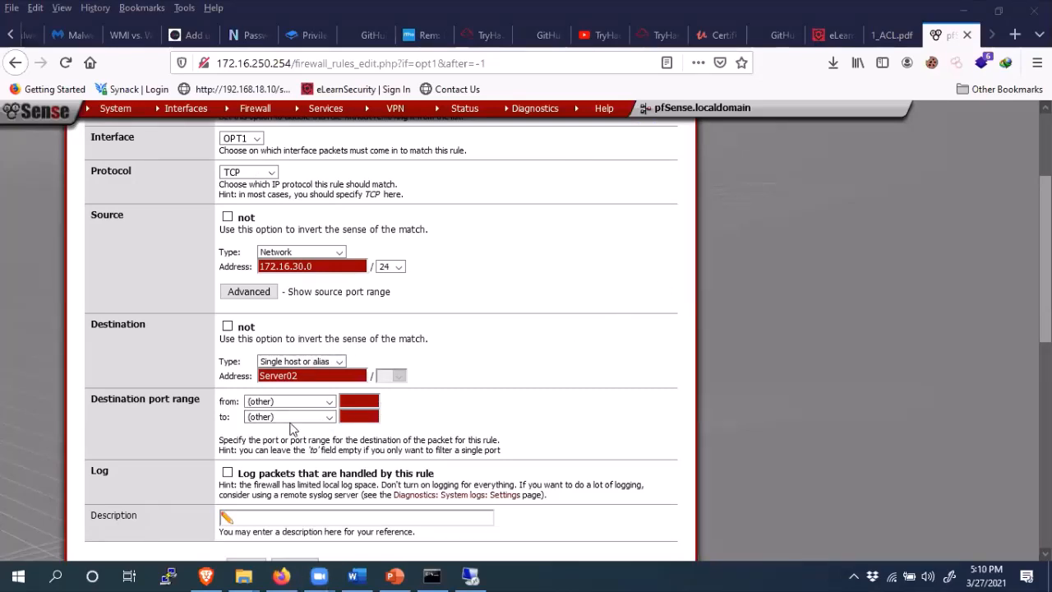
{"action": "left_click", "coordinate": [321, 403]}
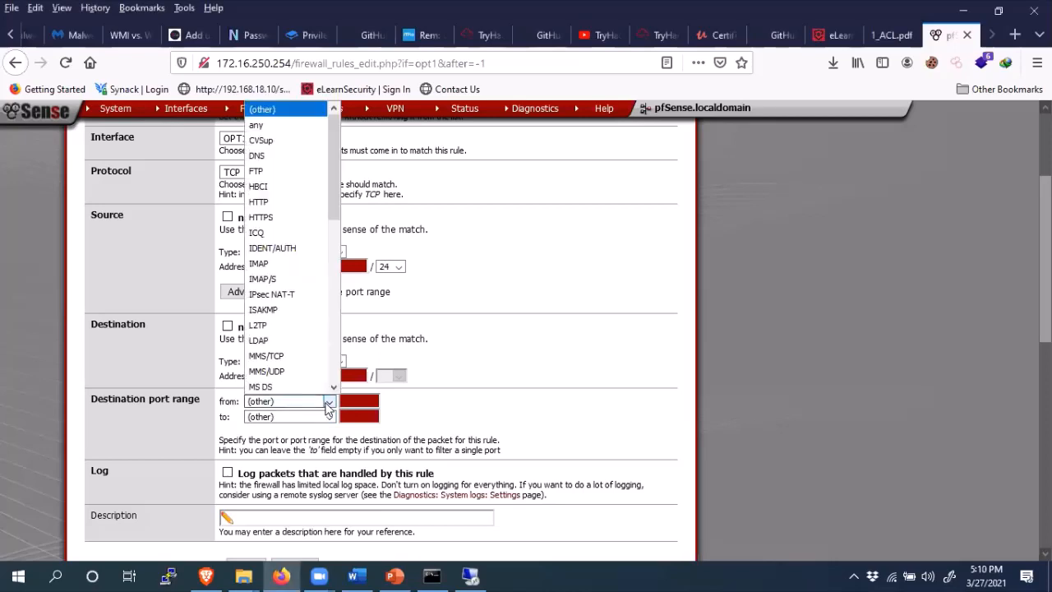
{"action": "left_click", "coordinate": [265, 202]}
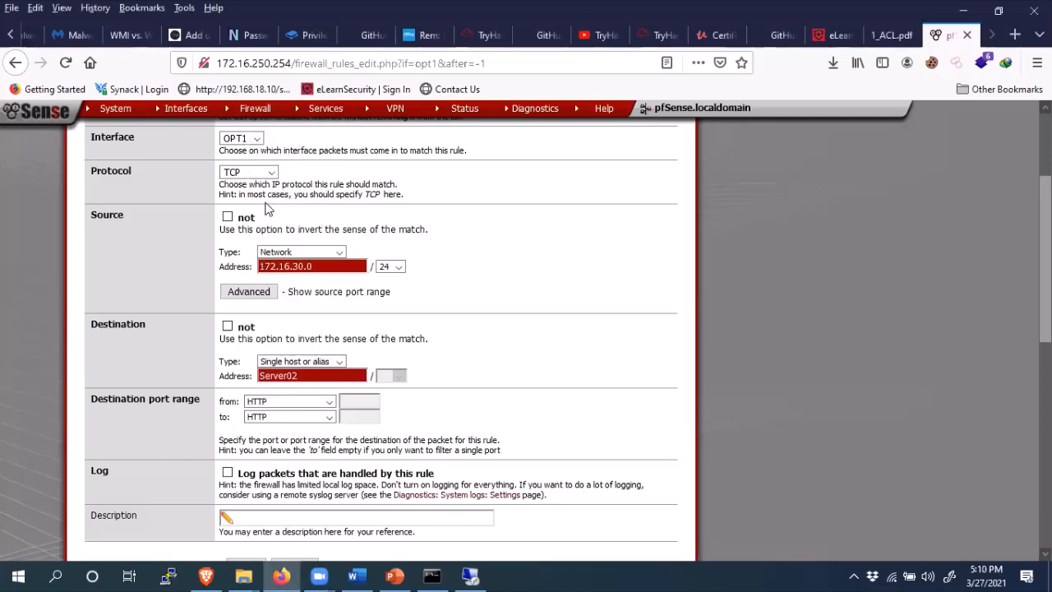
{"action": "left_click", "coordinate": [271, 515]}
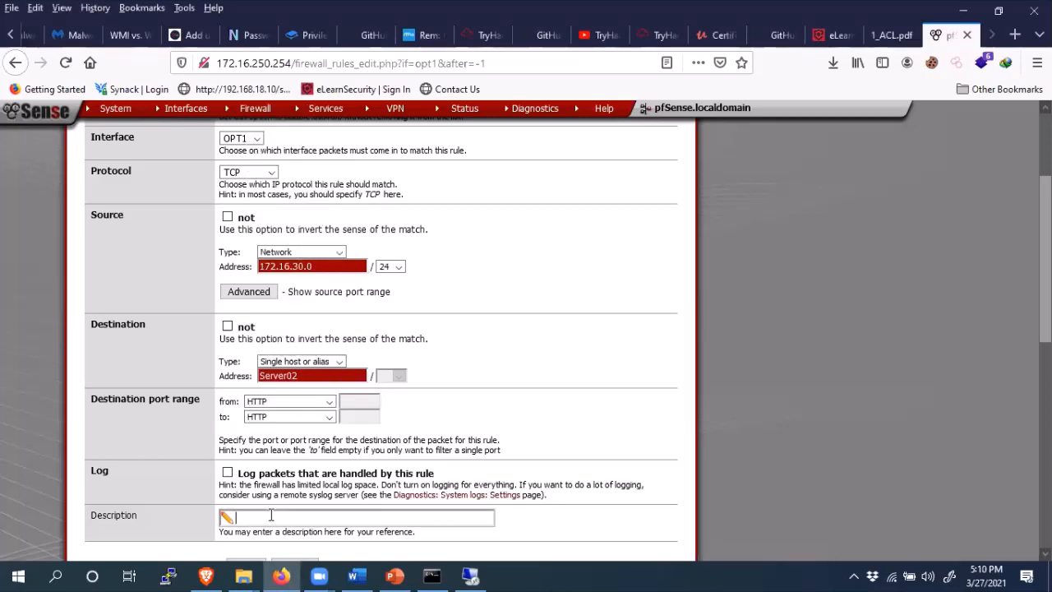
{"action": "type", "text": "Allowed end user for port 80"}
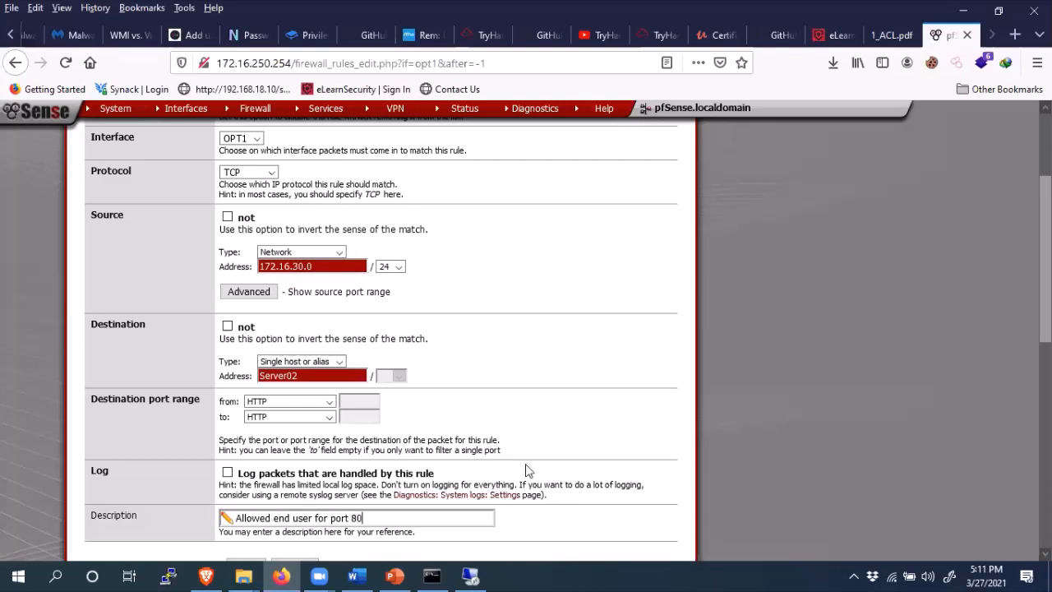
{"action": "scroll", "coordinate": [832, 349], "scroll_direction": "down", "scroll_amount": 2}
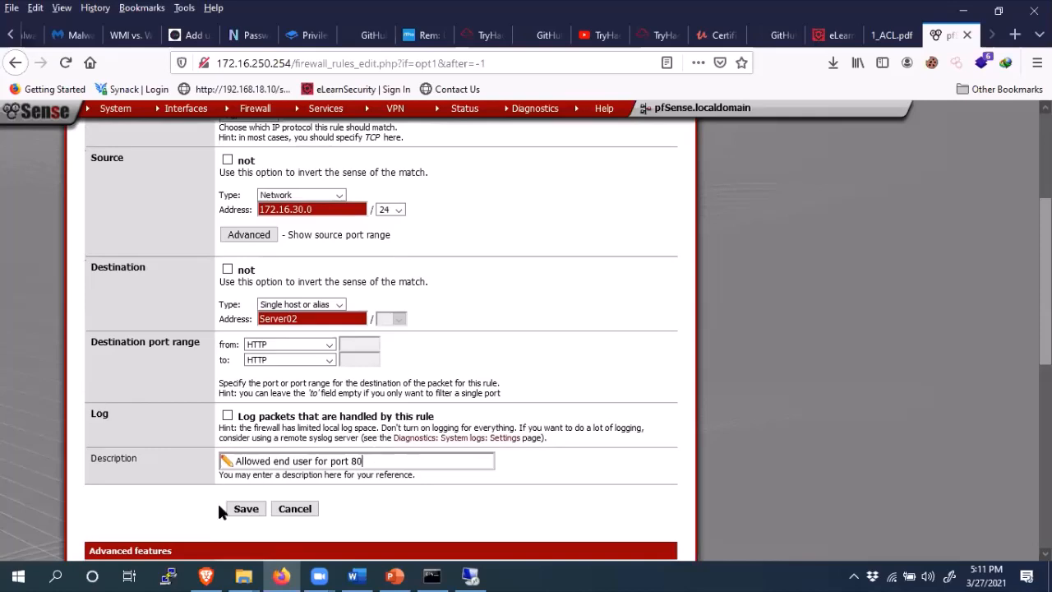
{"action": "left_click", "coordinate": [244, 511]}
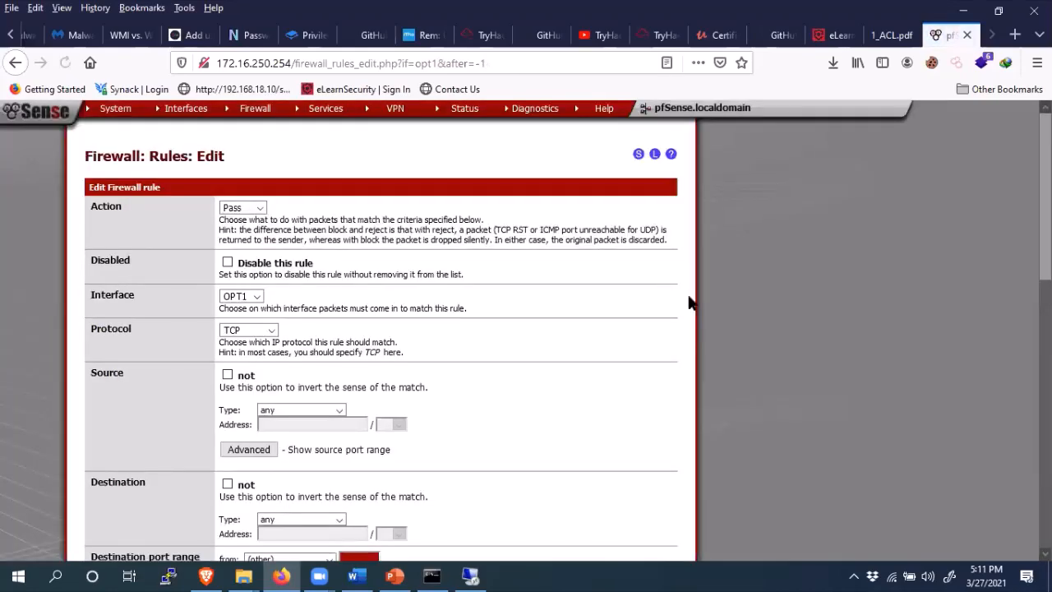
- Switch the protocol to UDP and set the source to network 172.16.30.0/24
{"action": "scroll", "coordinate": [328, 271], "scroll_direction": "down", "scroll_amount": 1}
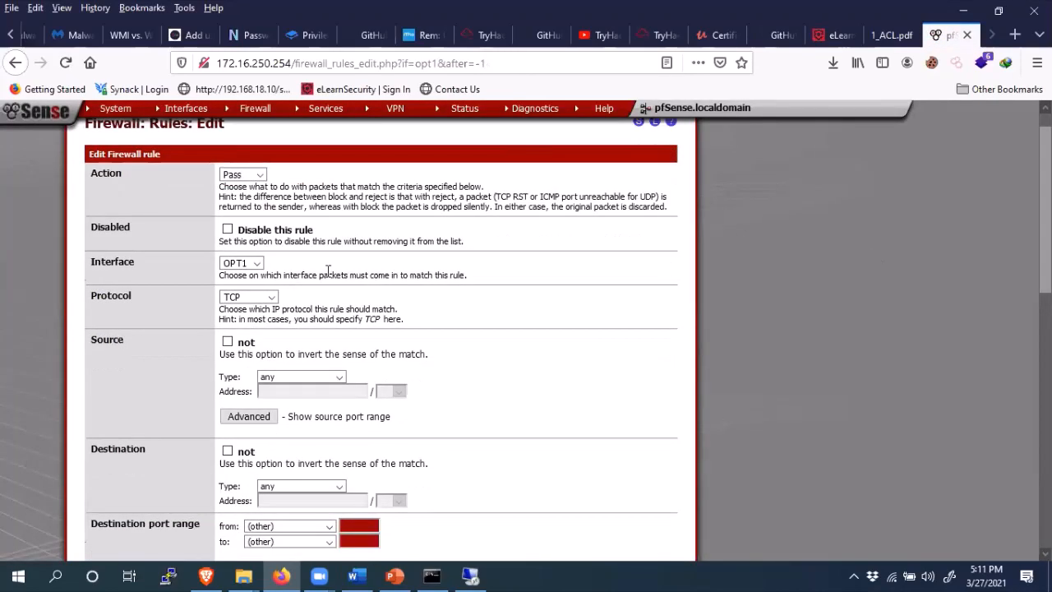
{"action": "left_click", "coordinate": [271, 301]}
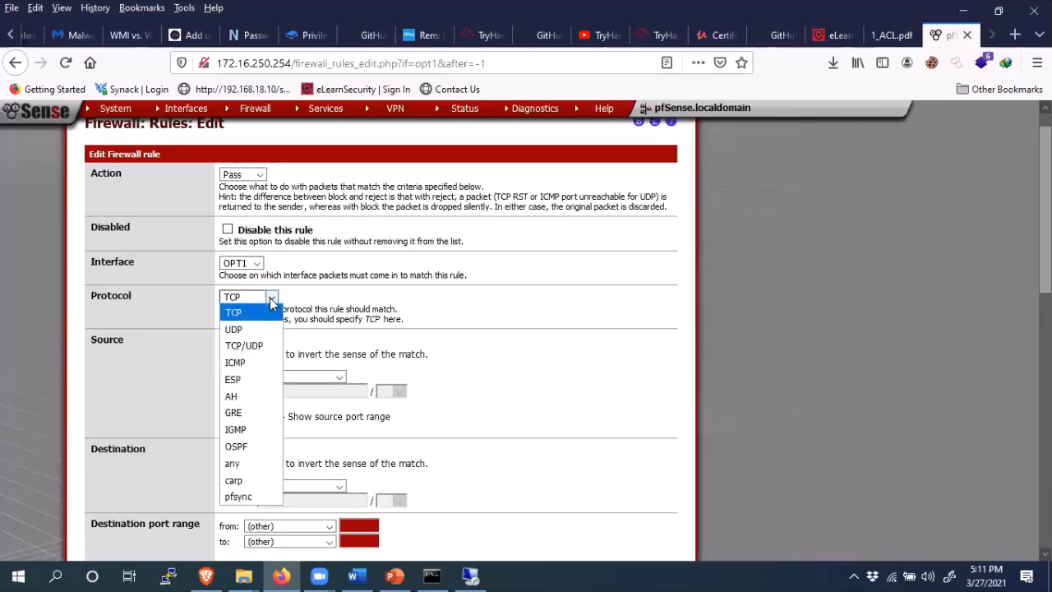
{"action": "left_click", "coordinate": [255, 329]}
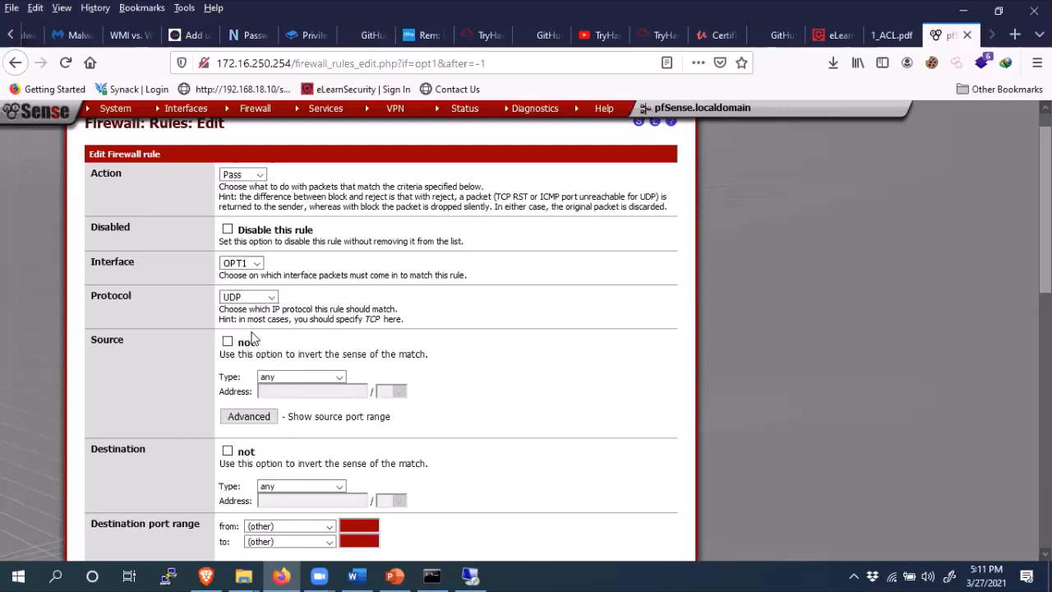
{"action": "left_click", "coordinate": [263, 377]}
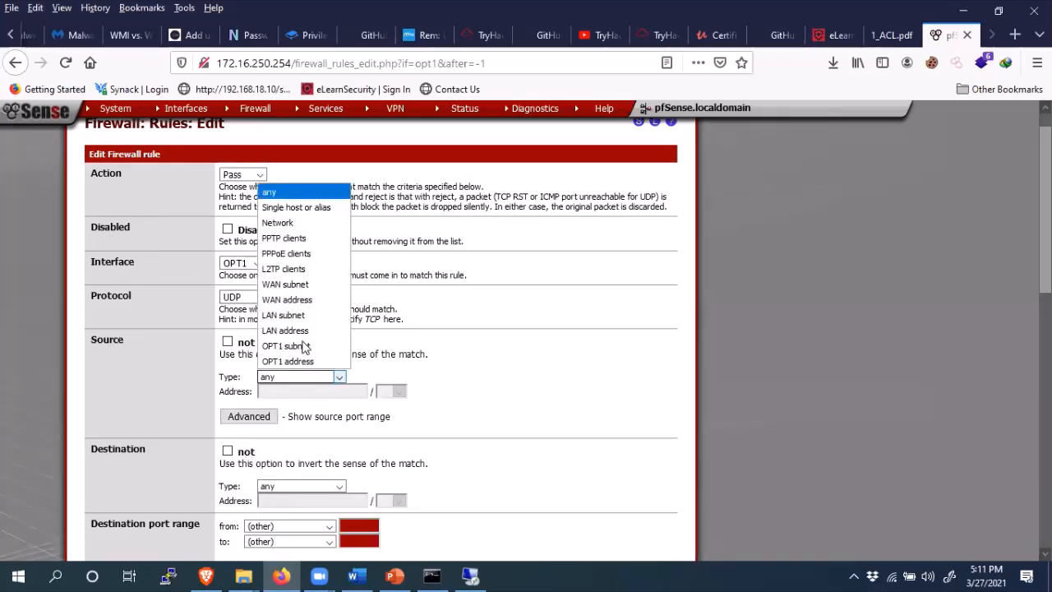
{"action": "left_click", "coordinate": [299, 223]}
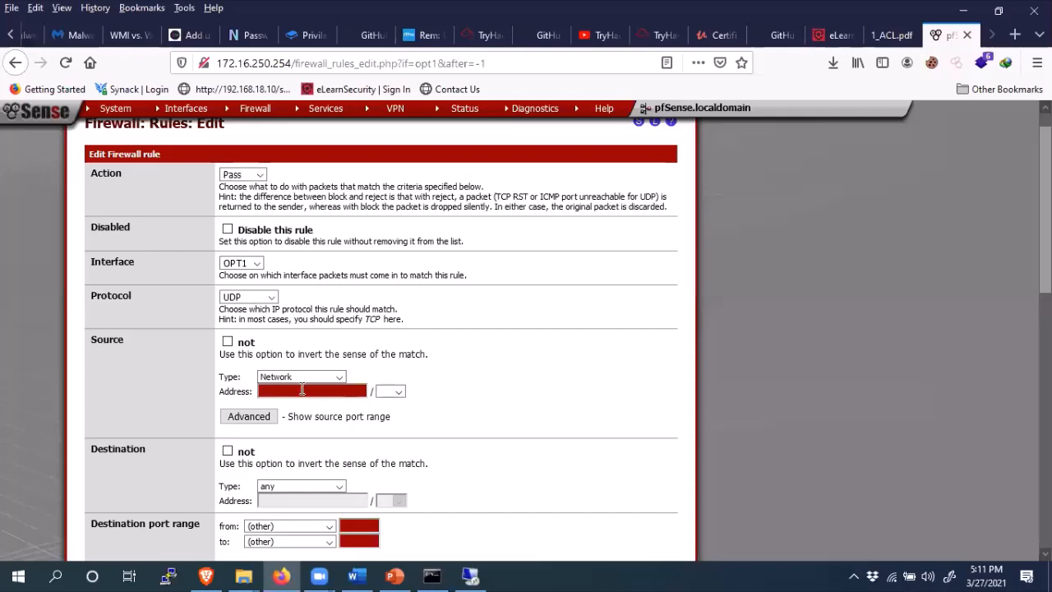
{"action": "left_click", "coordinate": [302, 391]}
{"action": "type", "text": "172.16.30.0/24"}
{"action": "key", "text": "BackSpace"}
{"action": "key", "text": "BackSpace"}
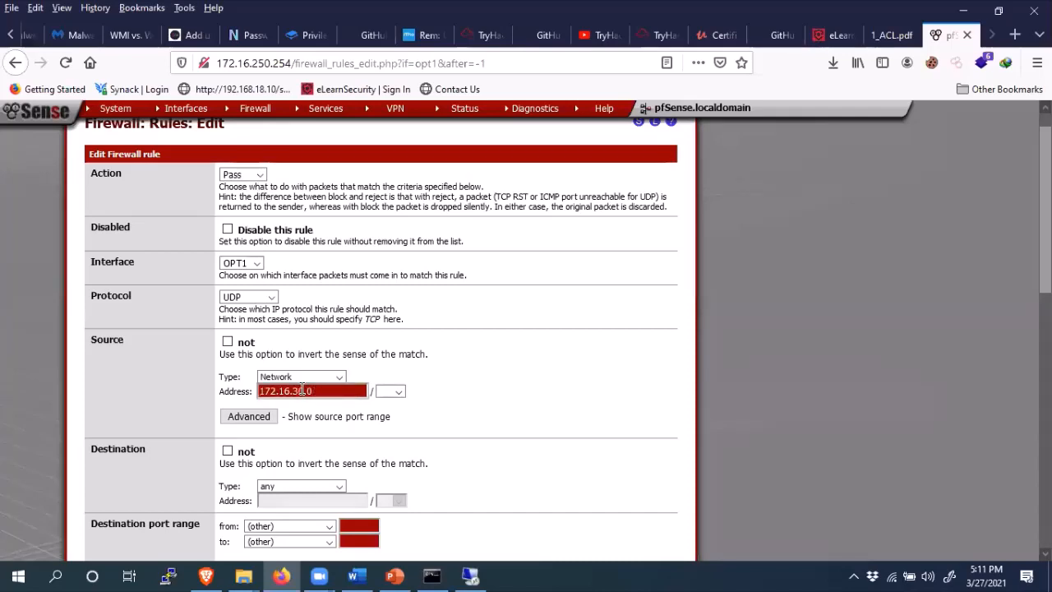
{"action": "left_click", "coordinate": [398, 392]}
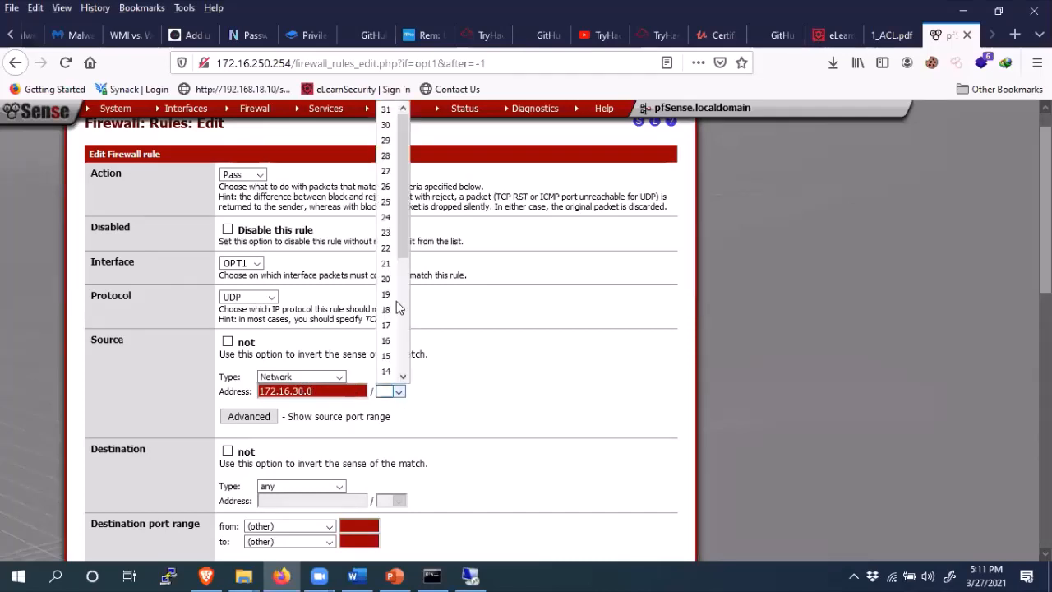
{"action": "left_click", "coordinate": [386, 218]}
- Set the destination to the DNSServer alias on destination port DNS
{"action": "left_click", "coordinate": [289, 487]}
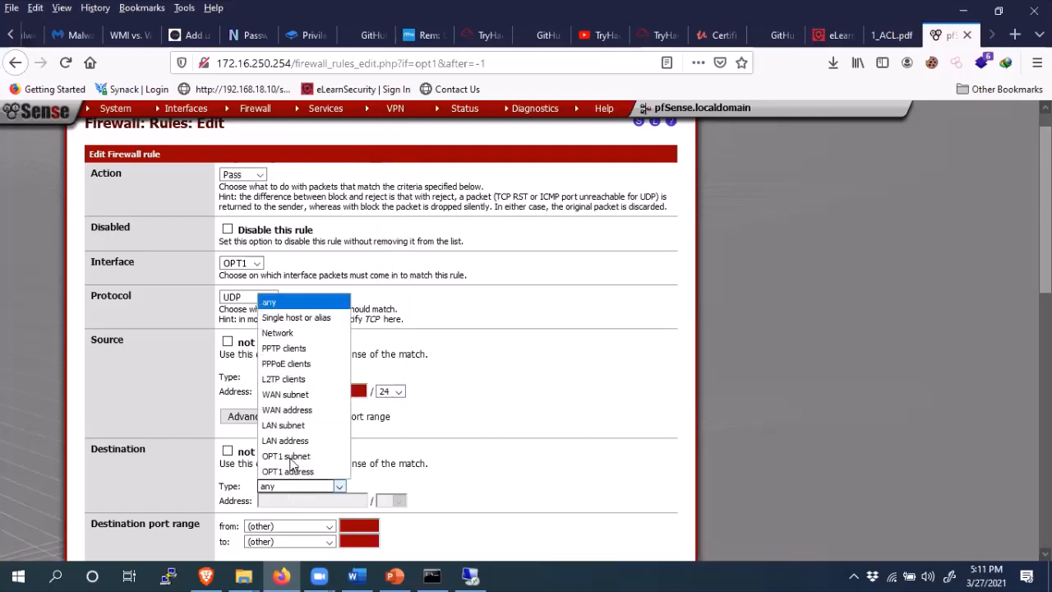
{"action": "left_click", "coordinate": [292, 319]}
{"action": "left_click", "coordinate": [306, 498]}
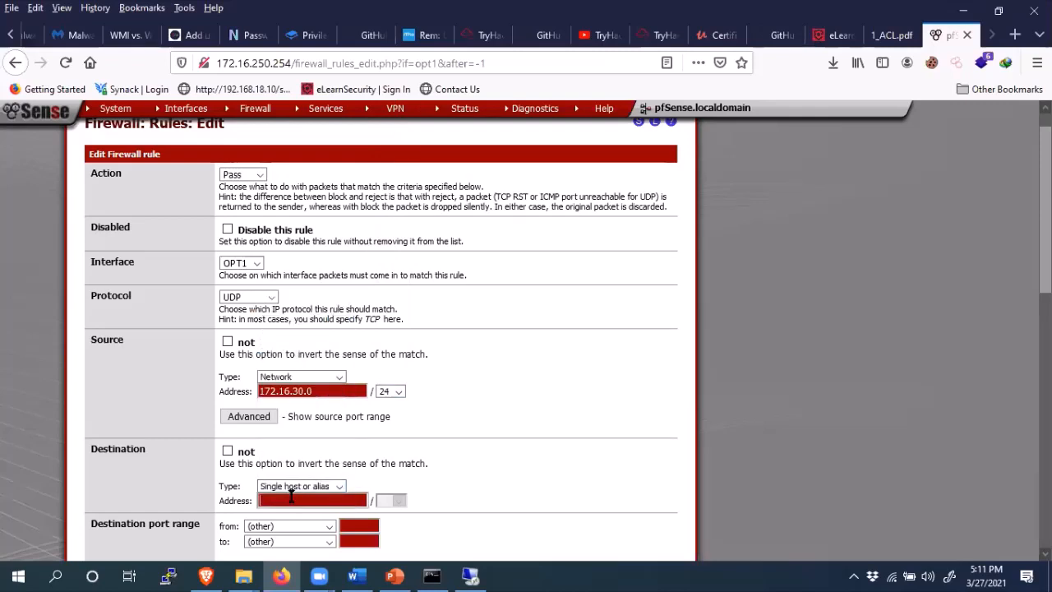
{"action": "type", "text": "DeveloperMechine"}
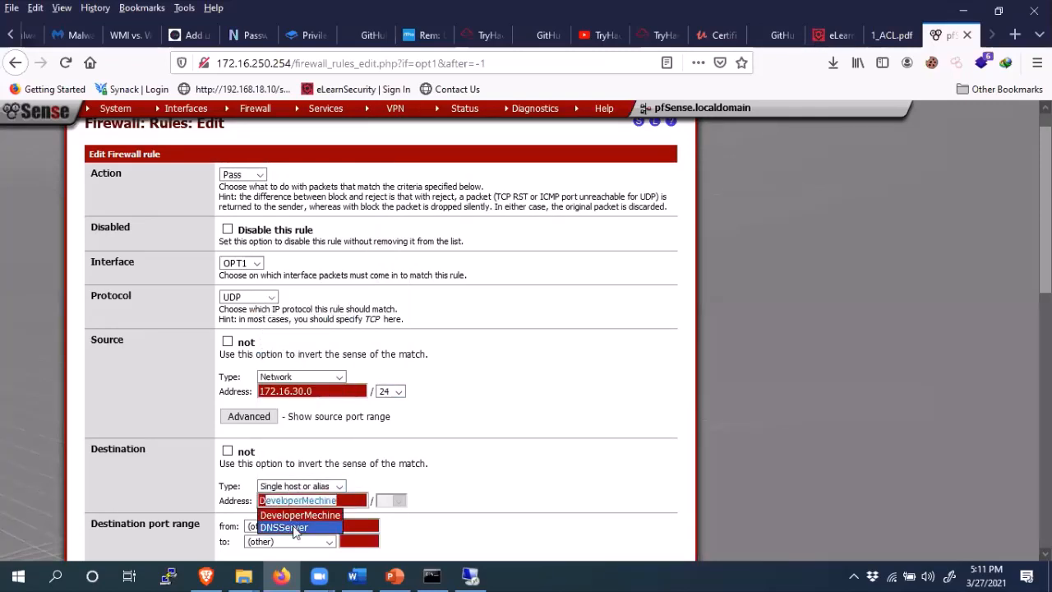
{"action": "left_click", "coordinate": [292, 526]}
{"action": "scroll", "coordinate": [313, 460], "scroll_direction": "down", "scroll_amount": 3}
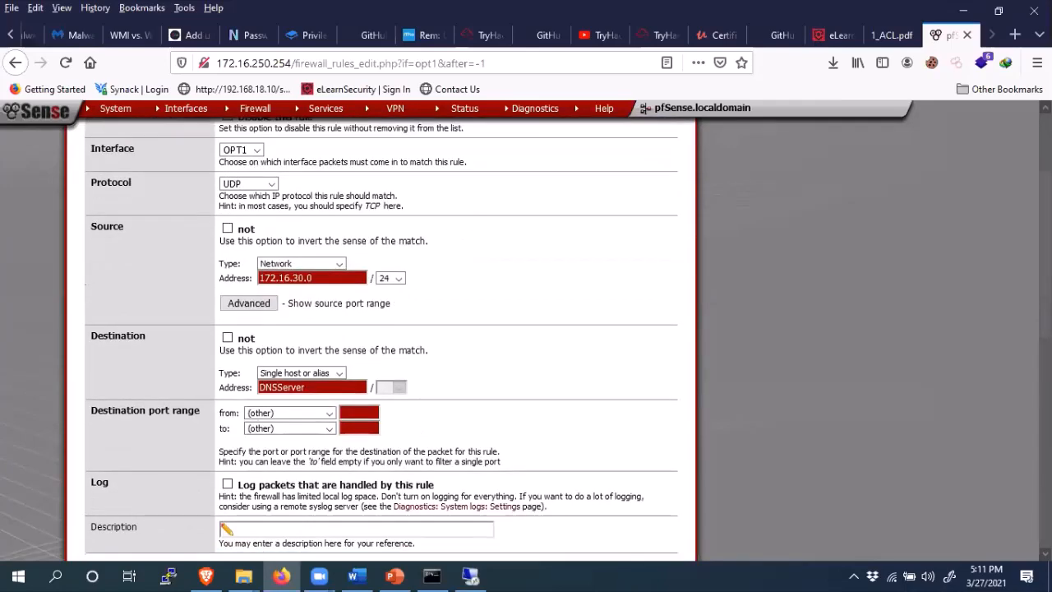
{"action": "left_click", "coordinate": [328, 408]}
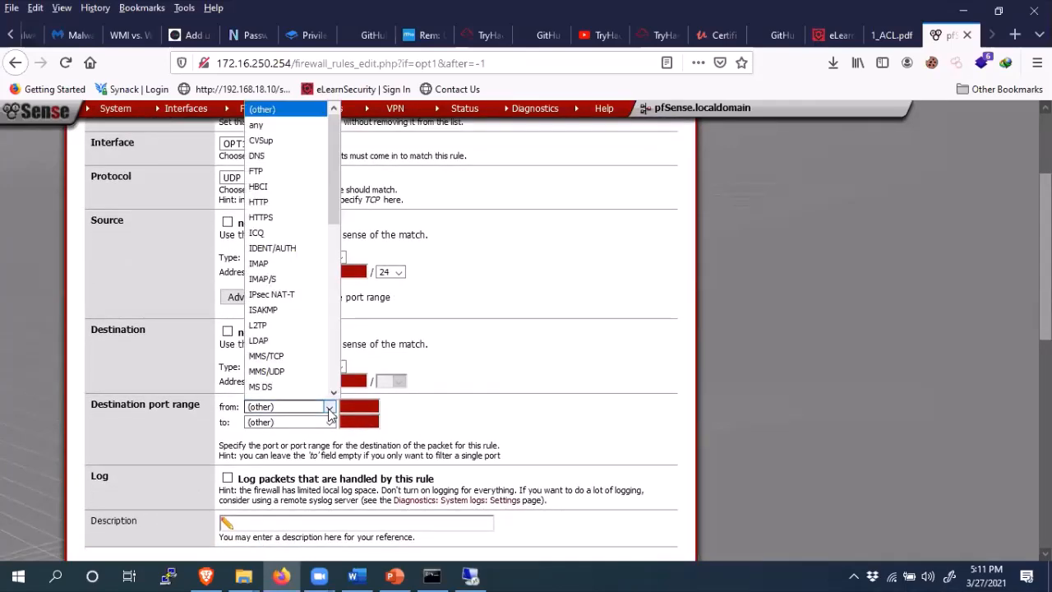
{"action": "key", "text": "d"}
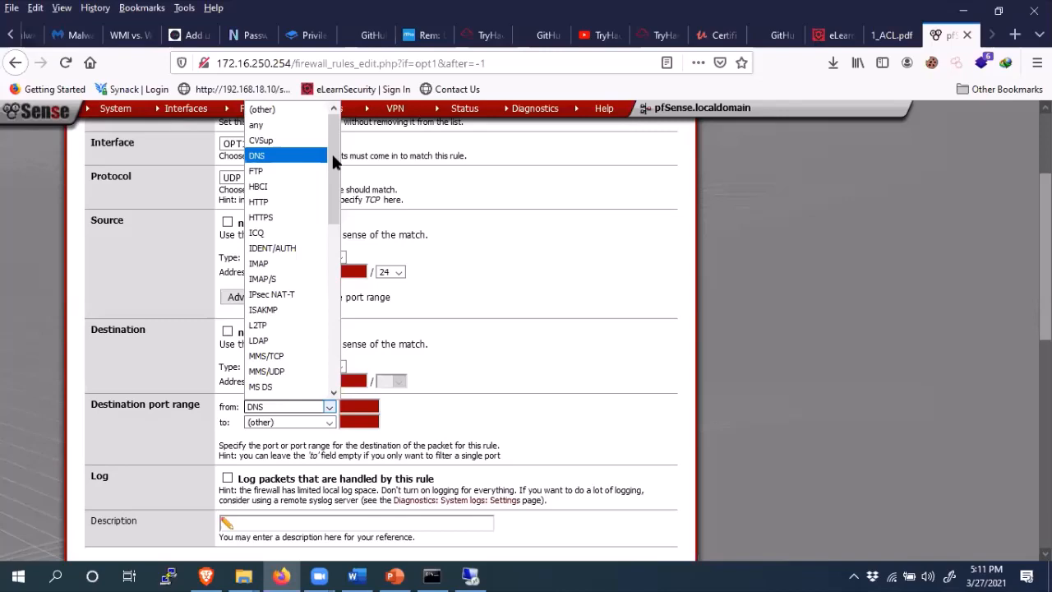
{"action": "left_click", "coordinate": [288, 155]}
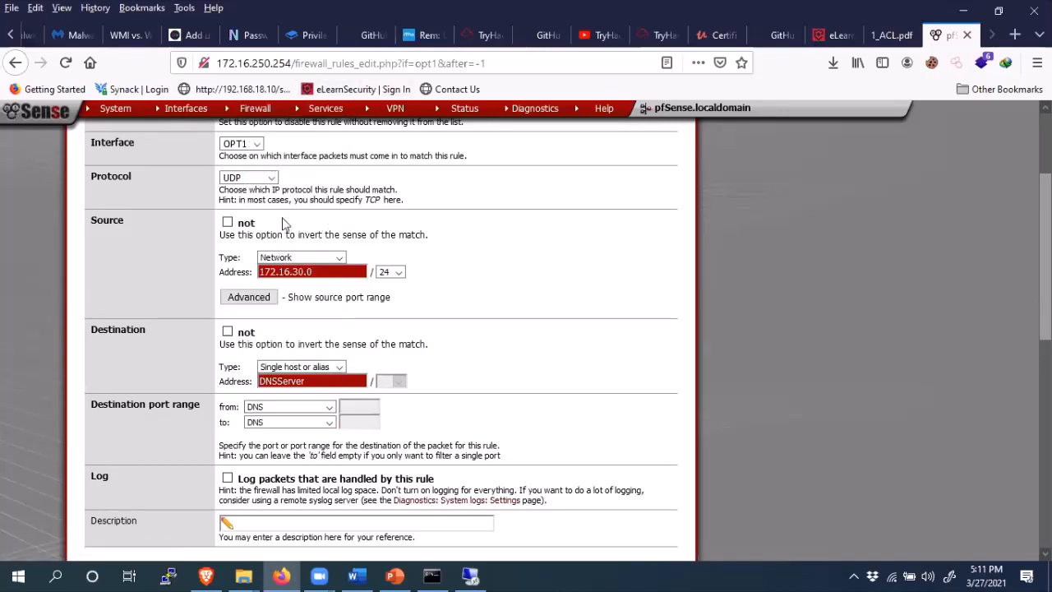
- Describe the rule 'Allow DNS request from Outbound' and save it
{"action": "left_click", "coordinate": [245, 524]}
{"action": "type", "text": "Allowe"}
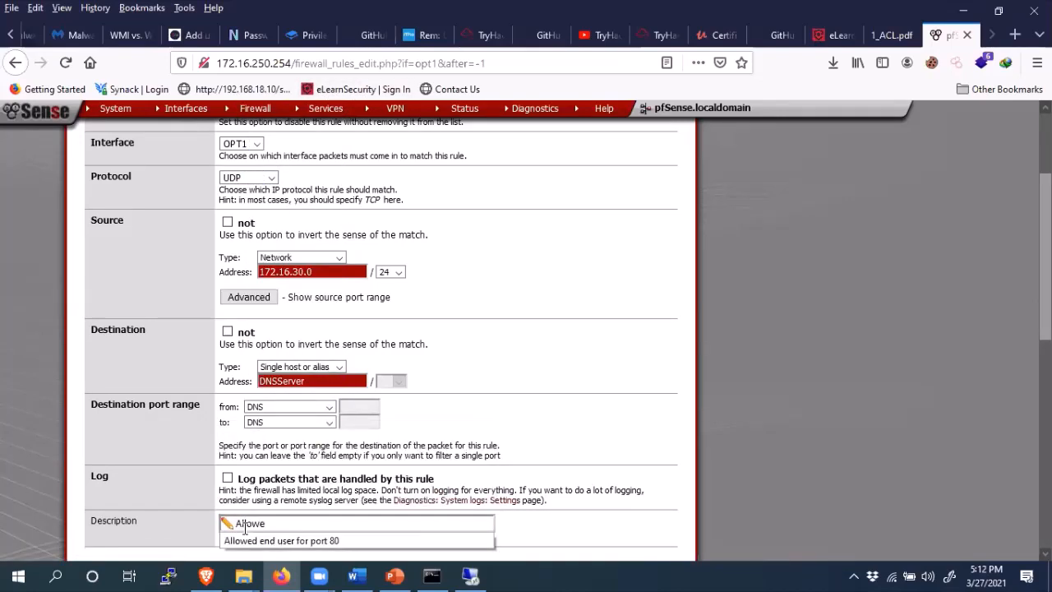
{"action": "key", "text": "BackSpace"}
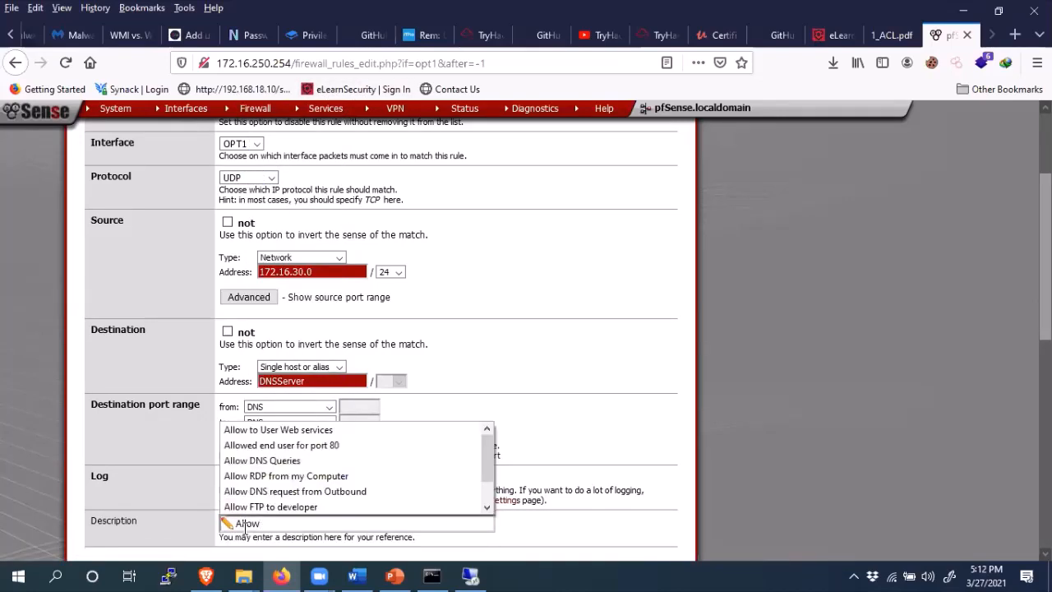
{"action": "left_click", "coordinate": [325, 492]}
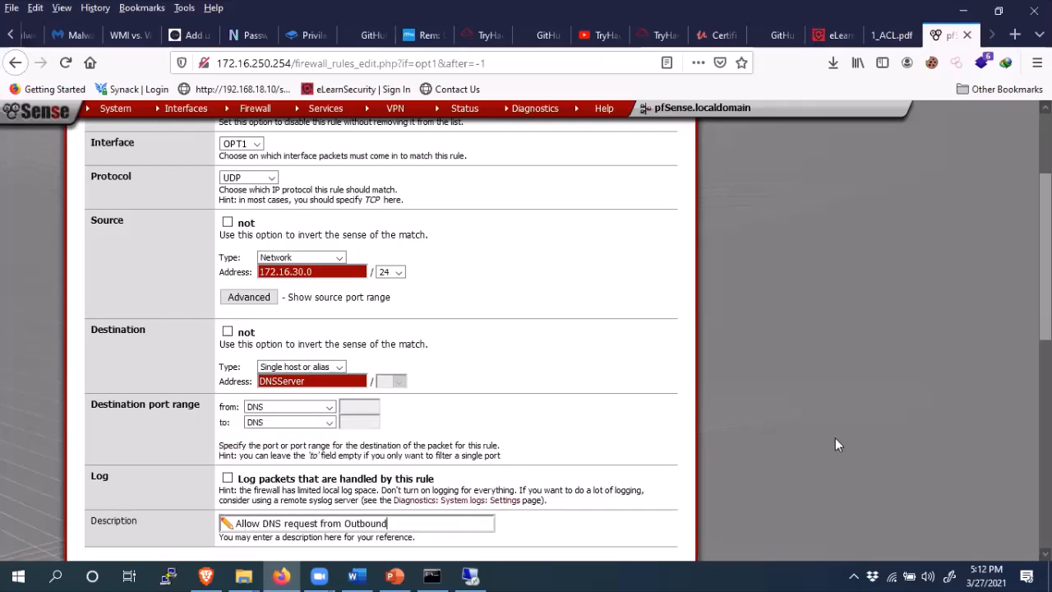
{"action": "scroll", "coordinate": [836, 444], "scroll_direction": "down", "scroll_amount": 2}
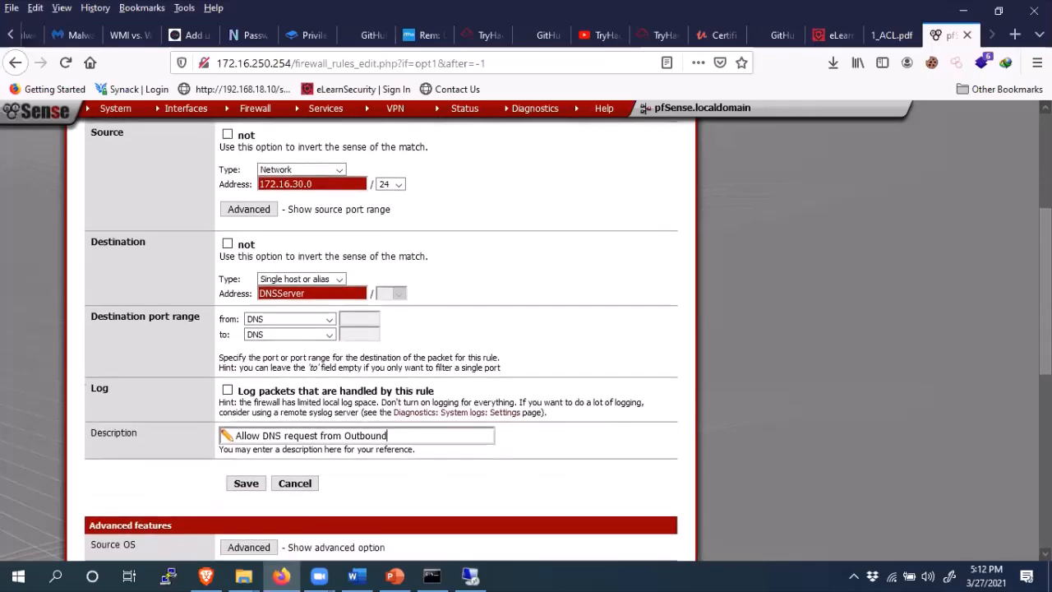
{"action": "left_click", "coordinate": [246, 485]}
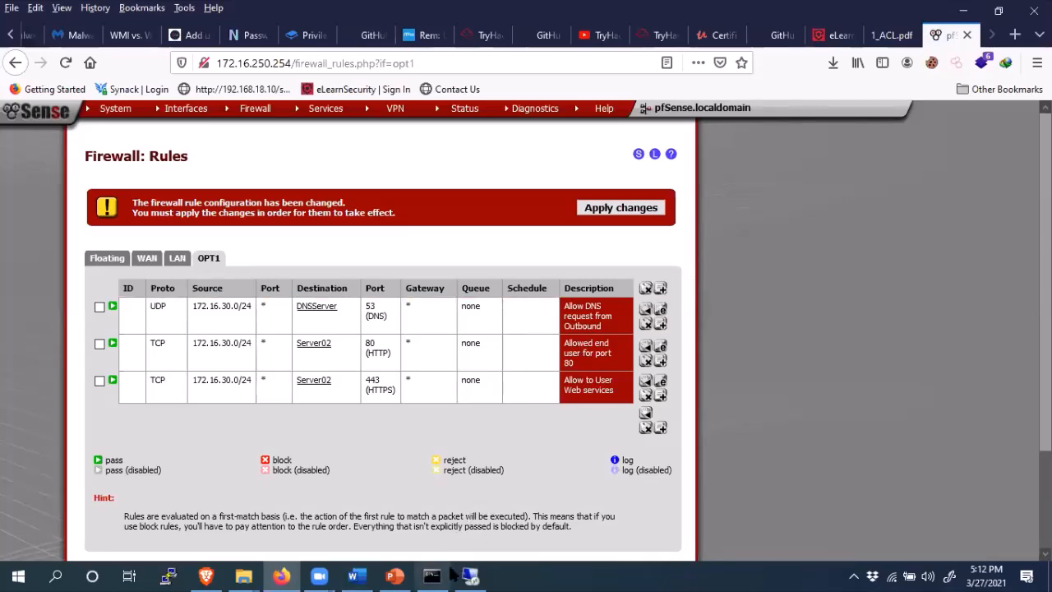
- With the three OPT1 rules listed, show slide 7 'Statistics' of Firewall LAB.pptx
{"action": "left_click", "coordinate": [395, 575]}
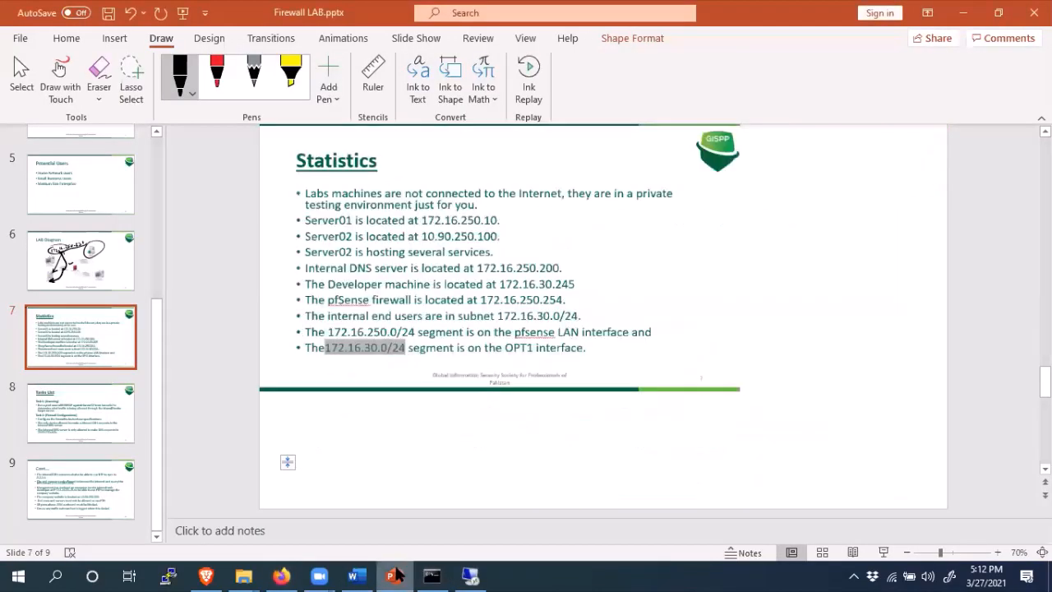
- Compare against the Word screenshots, start another OPT1 rule, and bring back the Statistics slide
{"action": "left_click", "coordinate": [387, 575]}
{"action": "left_click", "coordinate": [353, 575]}
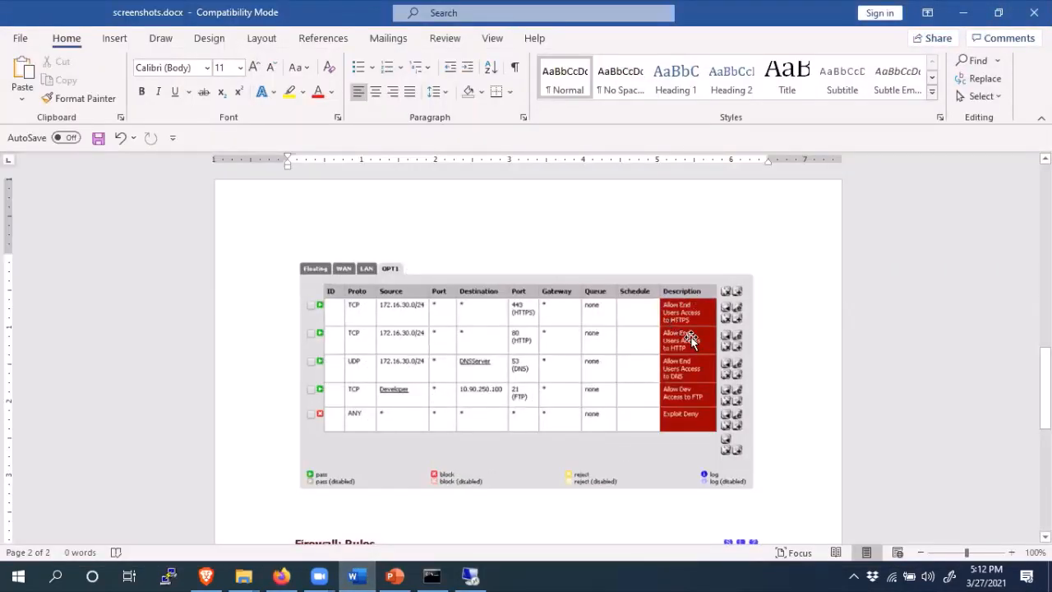
{"action": "left_click", "coordinate": [964, 13]}
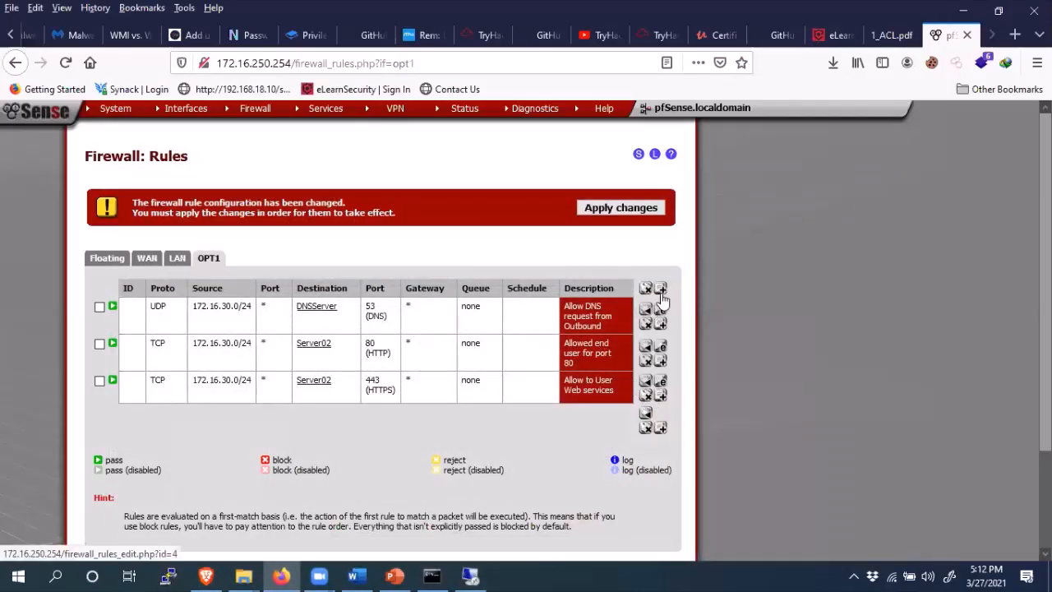
{"action": "left_click", "coordinate": [662, 293]}
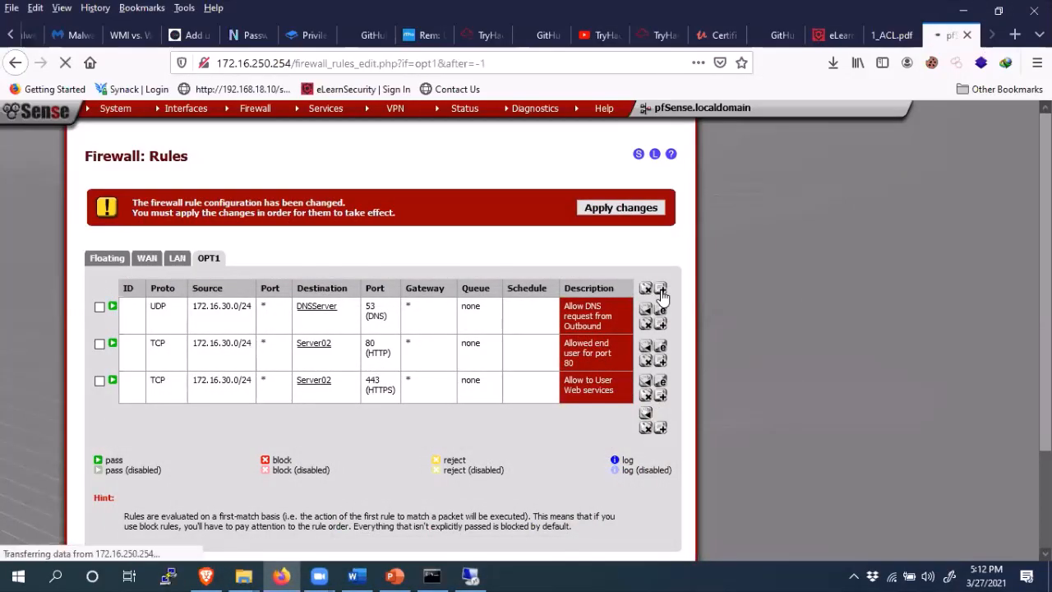
{"action": "left_click", "coordinate": [395, 576]}
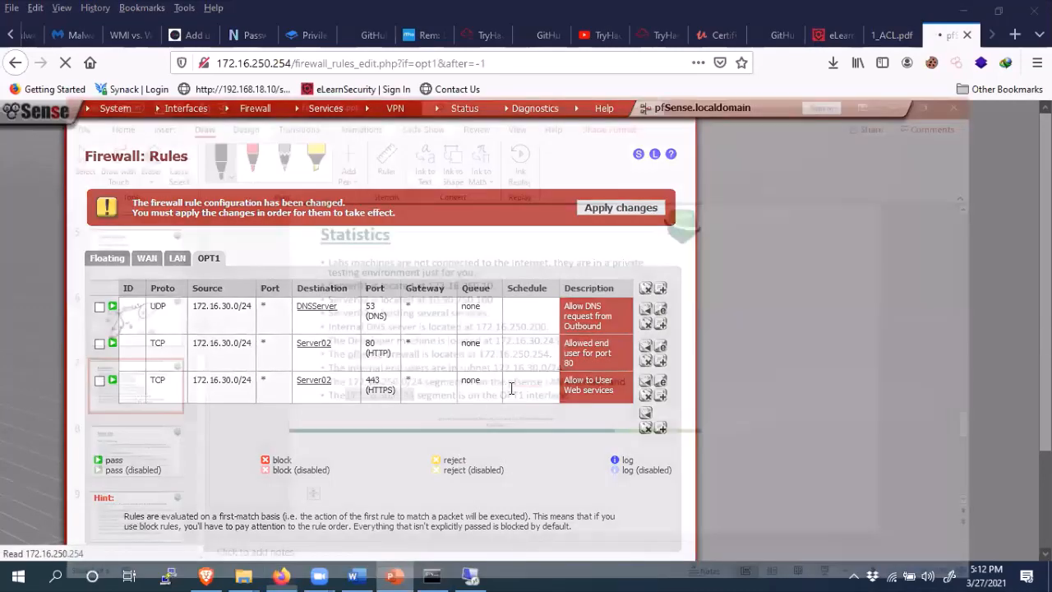
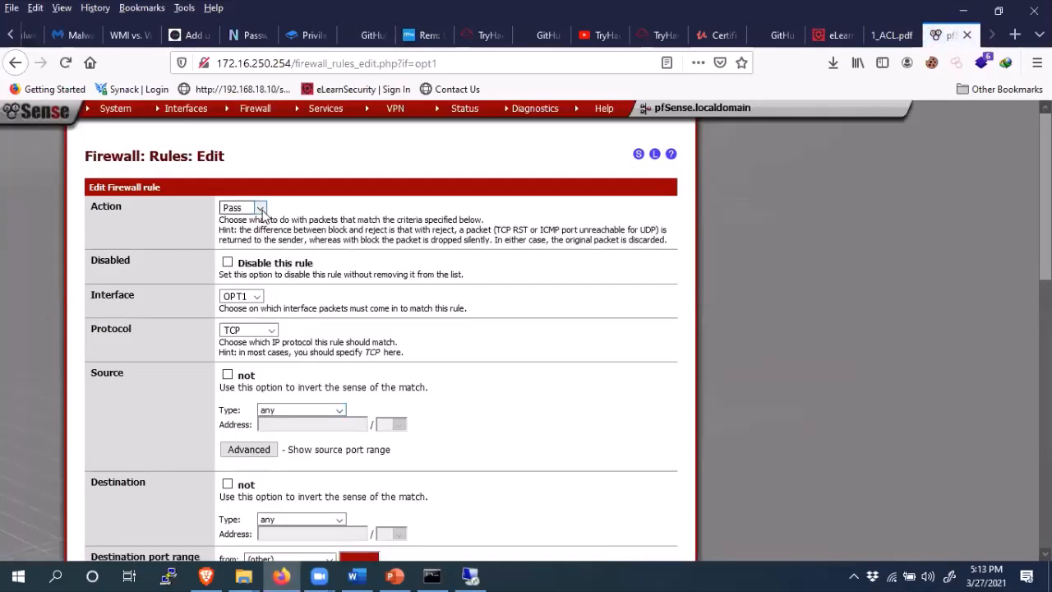
- Set the new OPT1 rule's action to Block and its source type to Network
{"action": "left_click", "coordinate": [262, 213]}
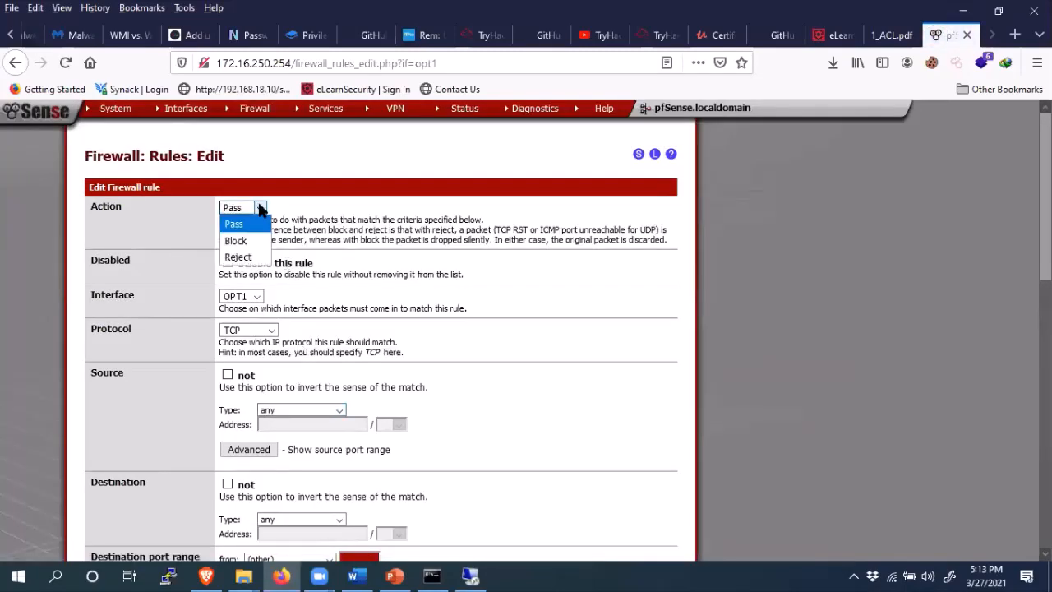
{"action": "left_click", "coordinate": [251, 239]}
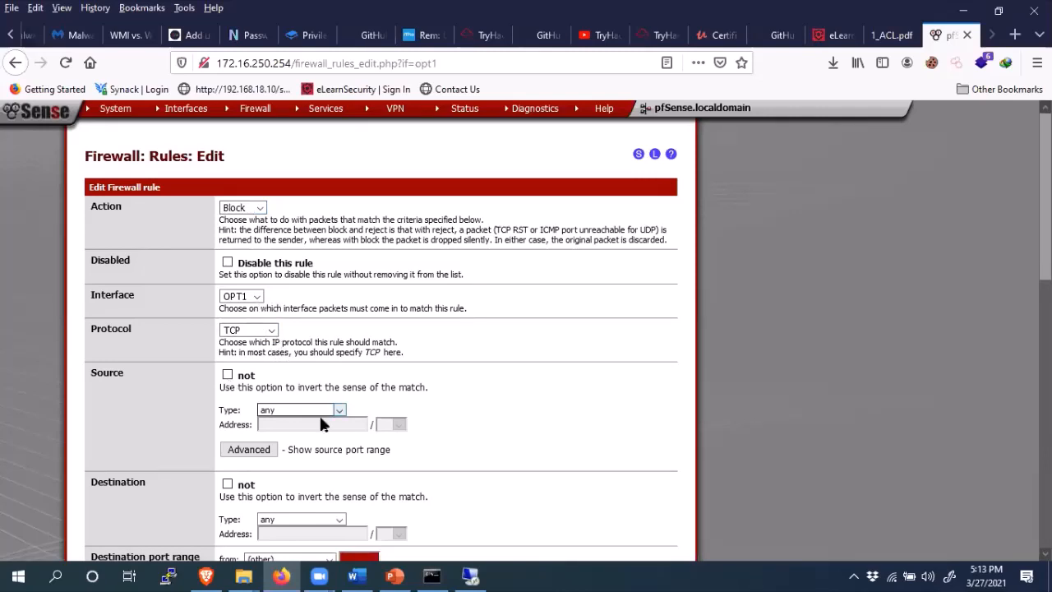
{"action": "left_click", "coordinate": [333, 411]}
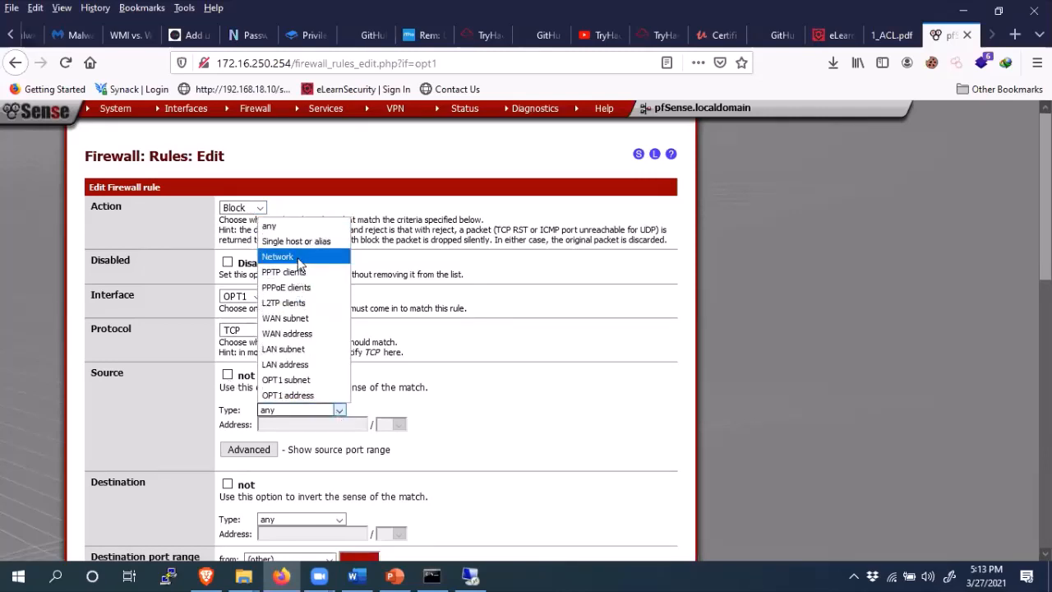
{"action": "left_click", "coordinate": [292, 257]}
{"action": "left_click", "coordinate": [300, 423]}
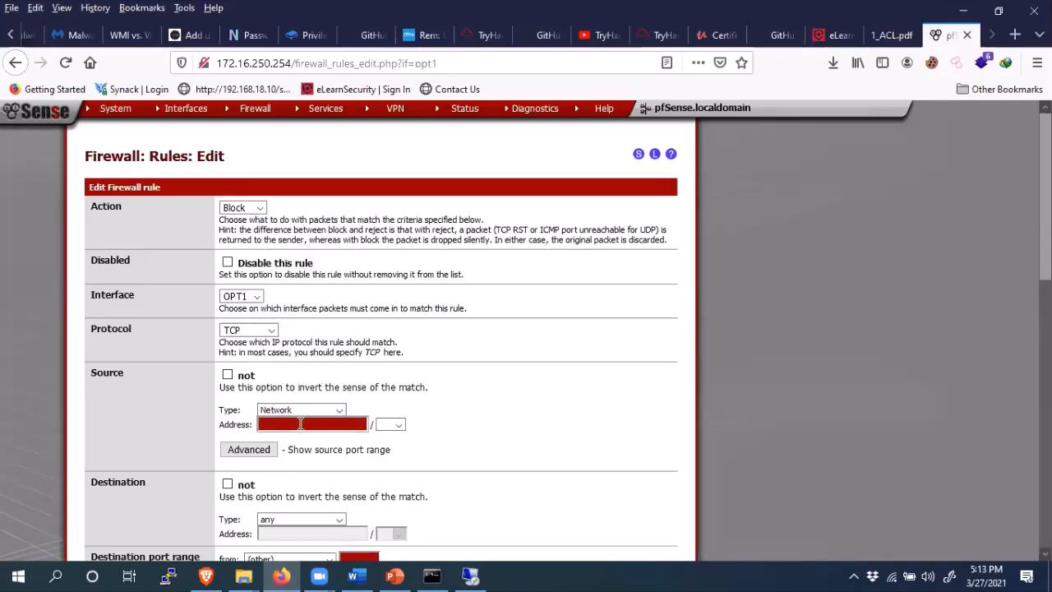
- Copy the 172.16.30.0 subnet from the lab slide for the source address field
{"action": "left_click", "coordinate": [394, 575]}
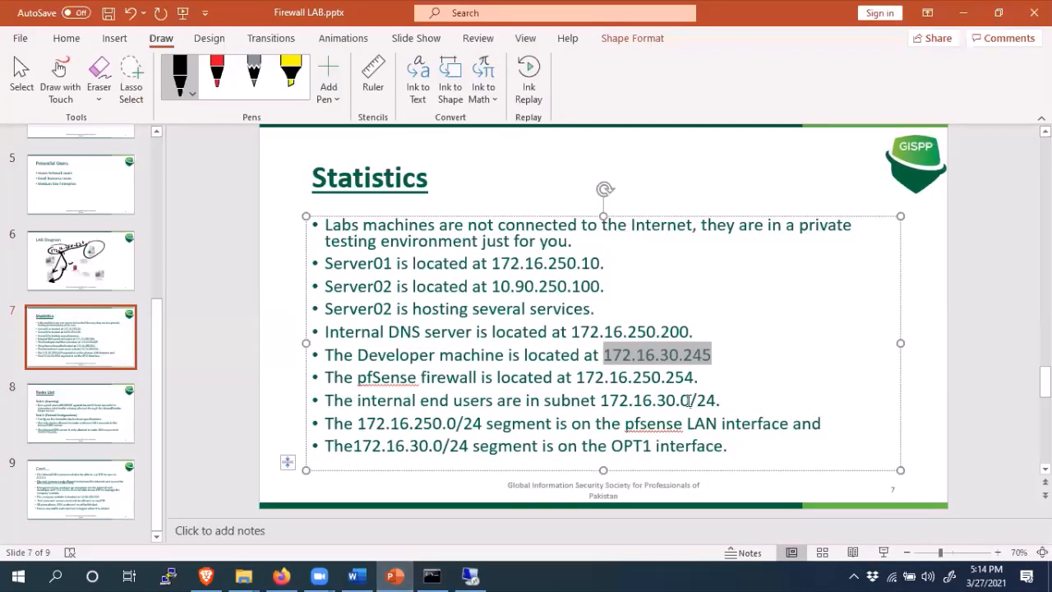
{"action": "left_click_drag", "start_coordinate": [690, 401], "coordinate": [601, 402]}
{"action": "key", "text": "ctrl+c"}
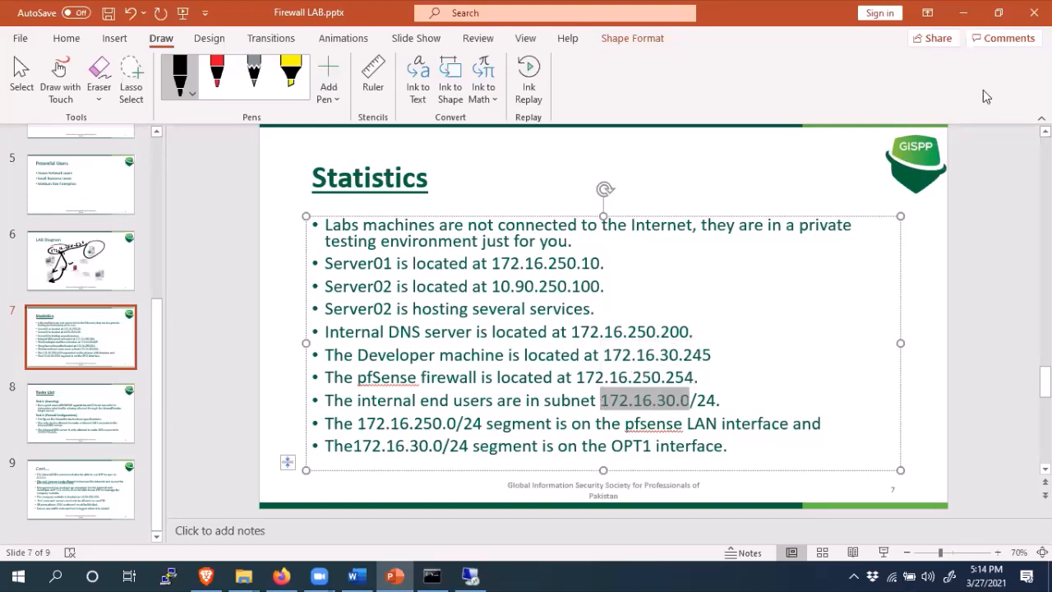
{"action": "left_click", "coordinate": [963, 12]}
{"action": "left_click", "coordinate": [275, 424]}
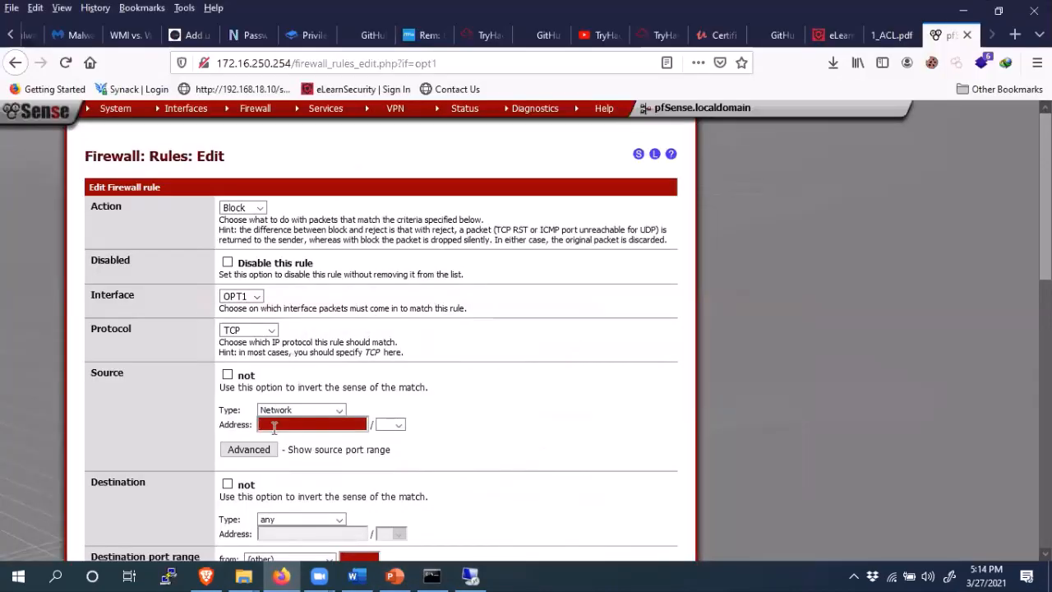
- Paste 172.16.30.0 as source, keep destination any, and set protocol to any
{"action": "key", "text": "ctrl+v"}
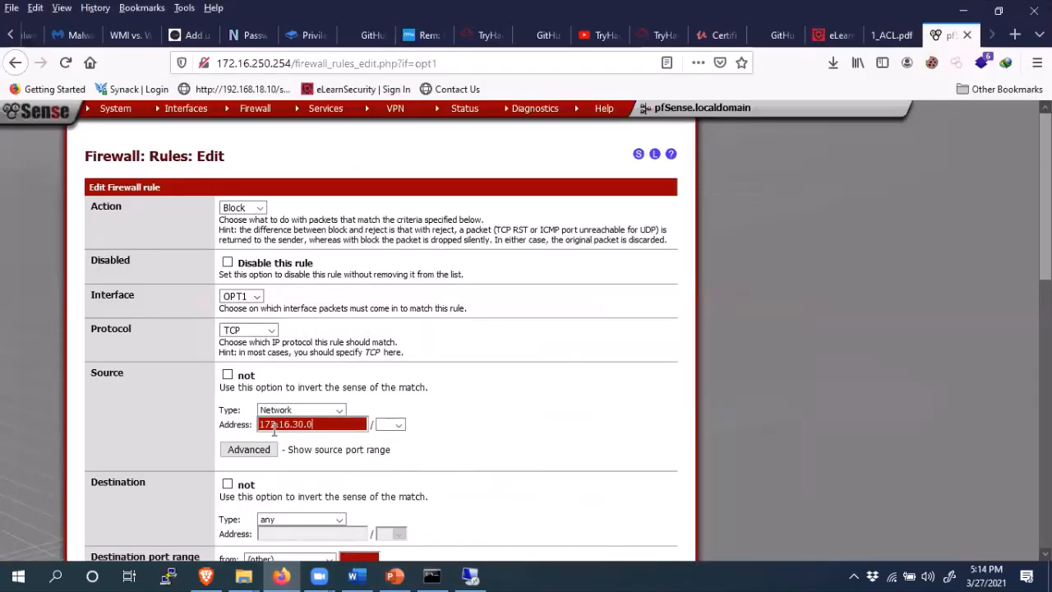
{"action": "left_click", "coordinate": [332, 517]}
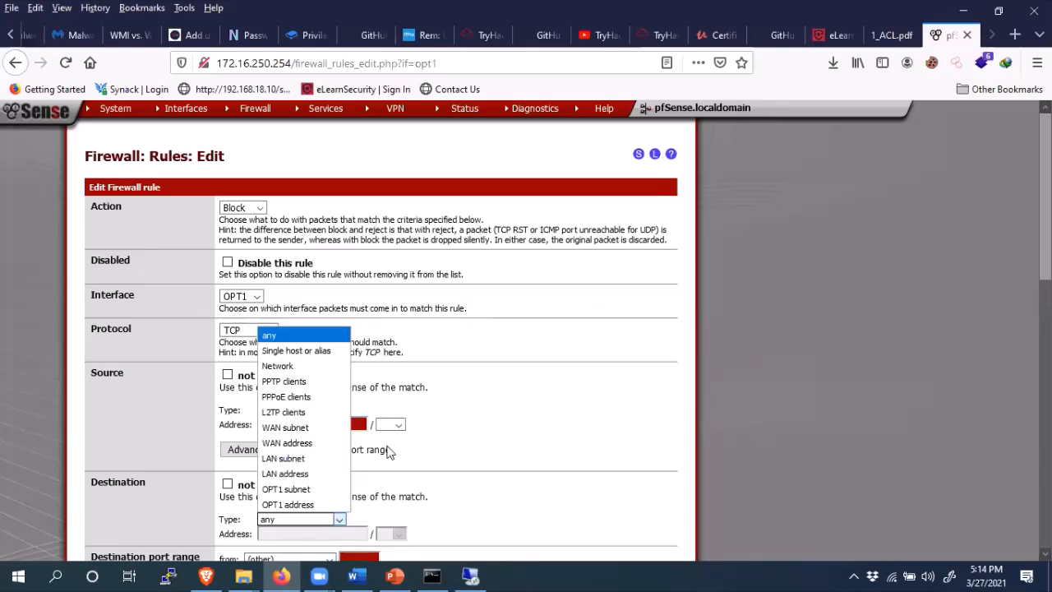
{"action": "left_click", "coordinate": [535, 329]}
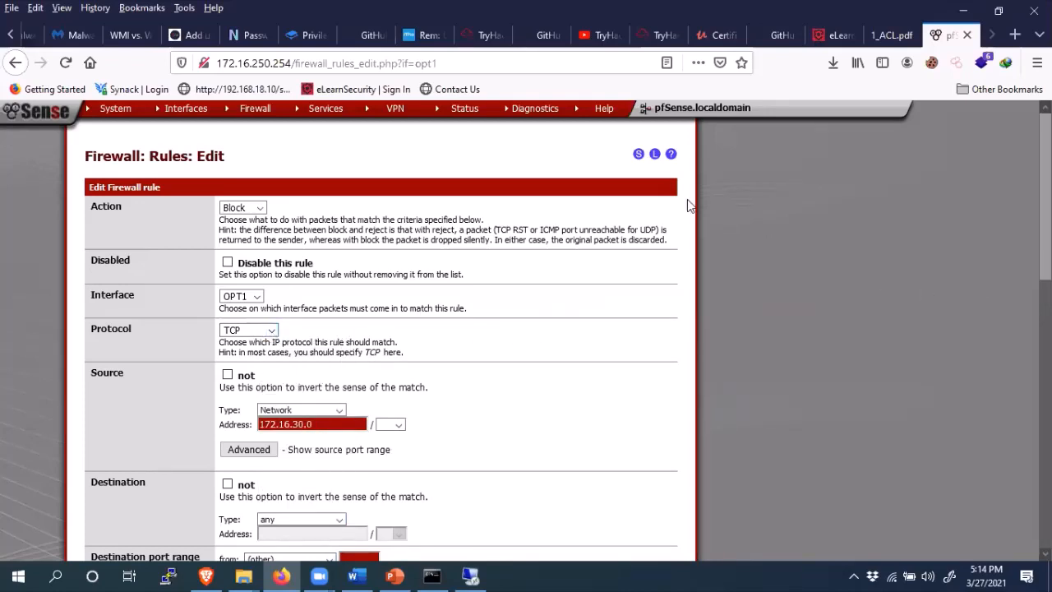
{"action": "left_click", "coordinate": [270, 330]}
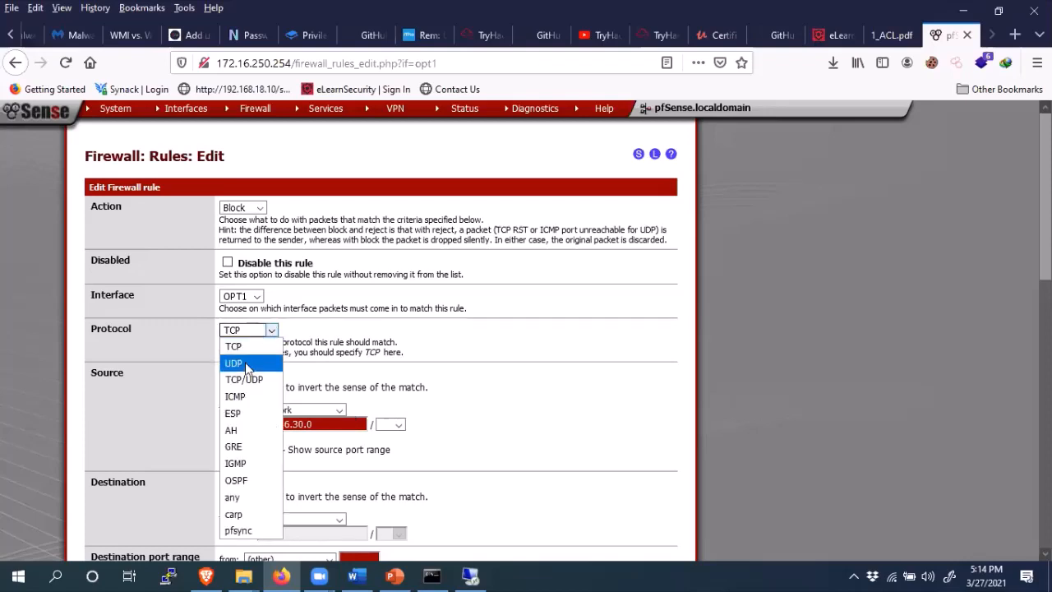
{"action": "left_click", "coordinate": [236, 497]}
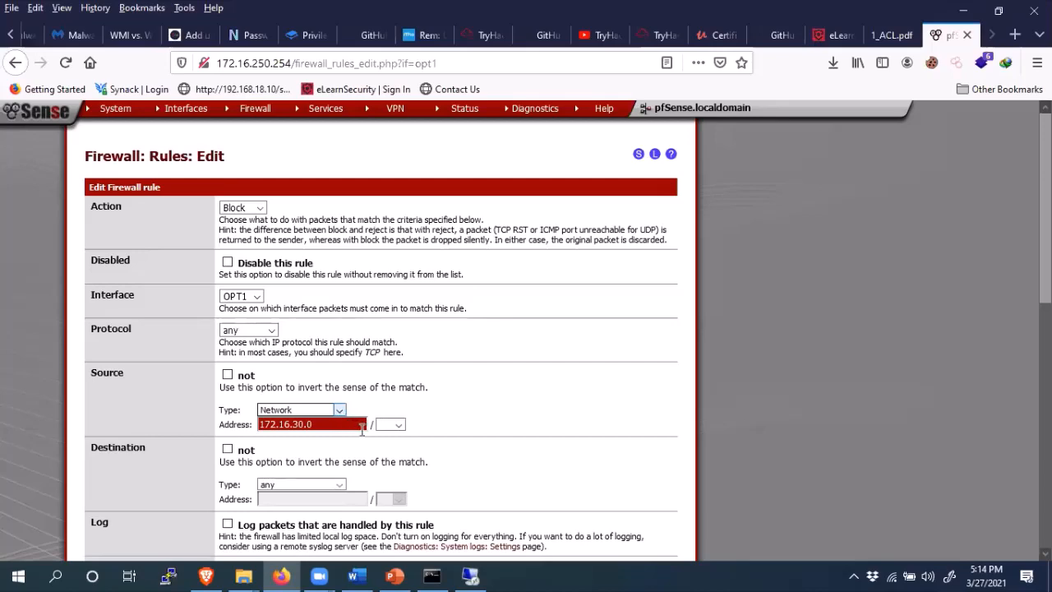
- Switch the source back to any, describe the rule 'Explict Deny', and save it
{"action": "scroll", "coordinate": [672, 292], "scroll_direction": "down", "scroll_amount": 2}
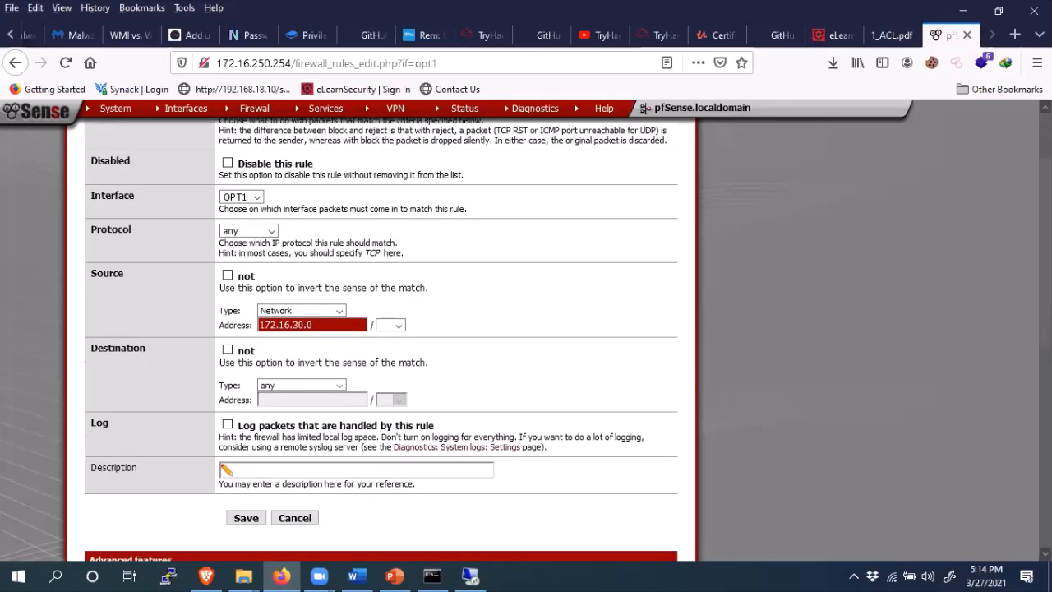
{"action": "left_click", "coordinate": [341, 312]}
{"action": "left_click", "coordinate": [281, 327]}
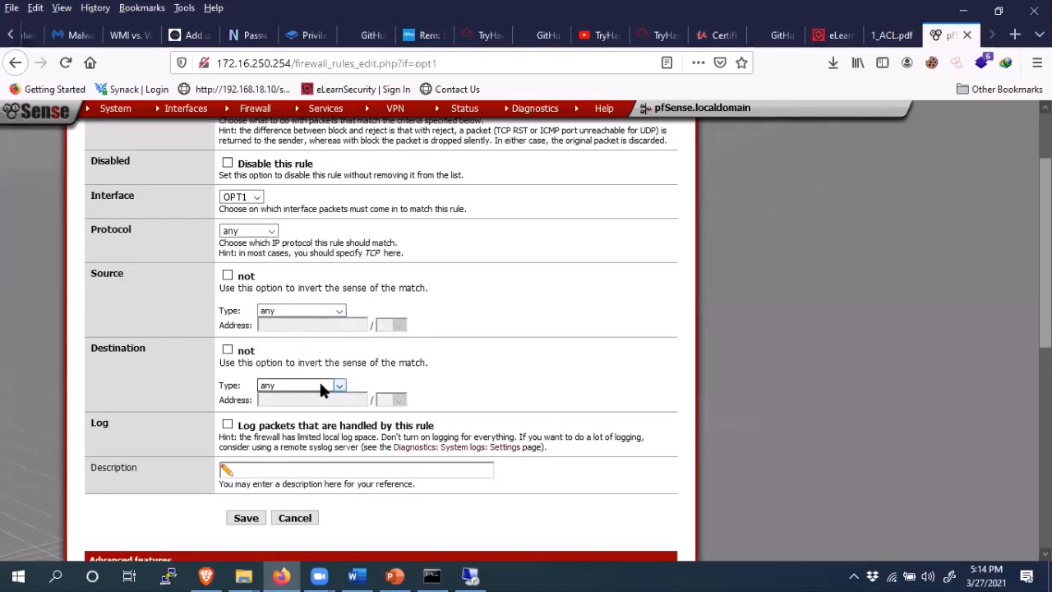
{"action": "left_click", "coordinate": [273, 469]}
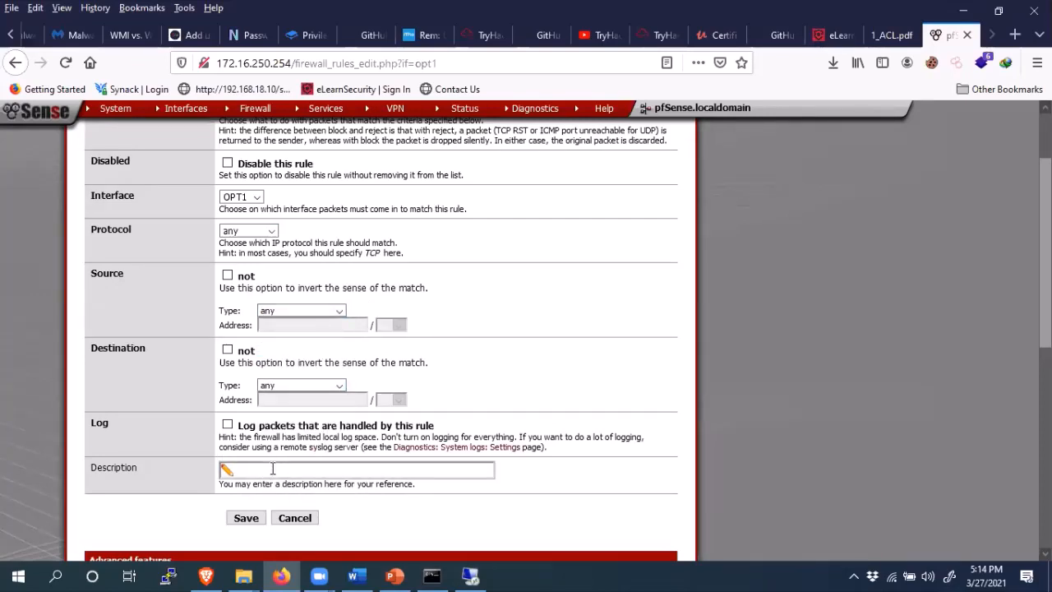
{"action": "type", "text": "Ex"}
{"action": "left_click", "coordinate": [260, 487]}
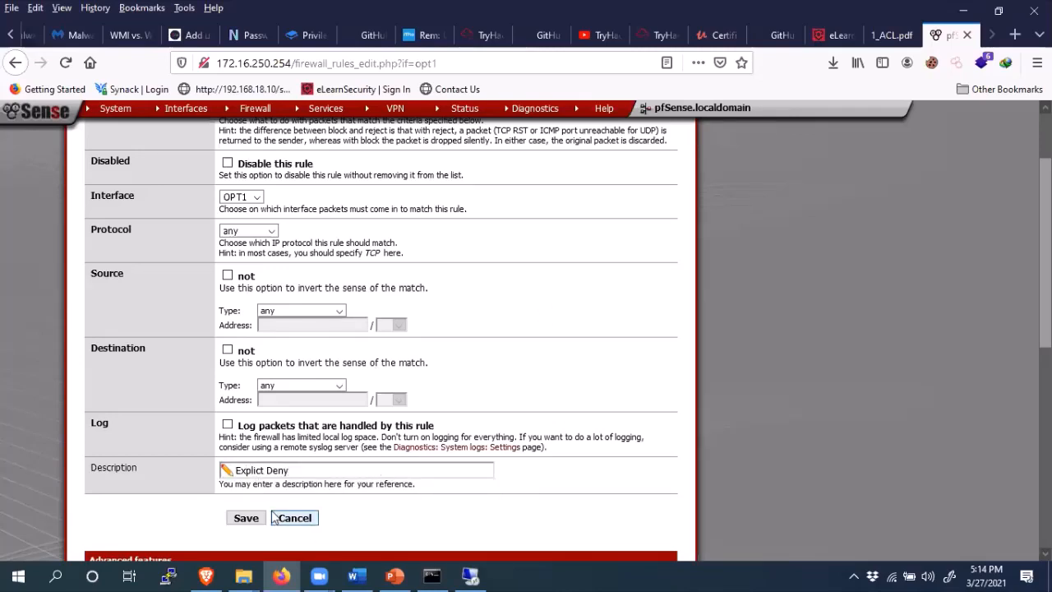
{"action": "left_click", "coordinate": [247, 519]}
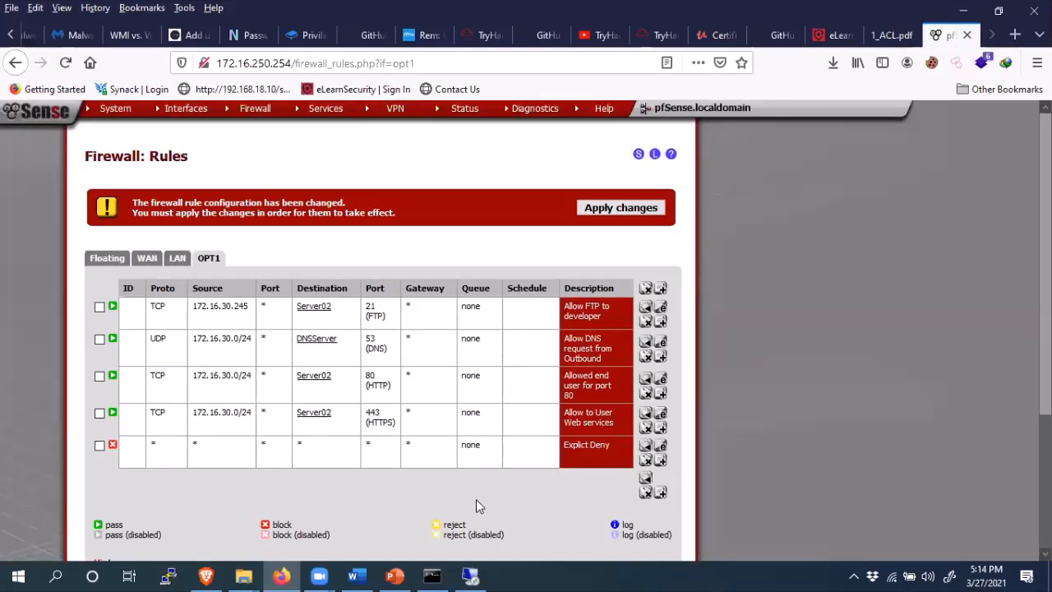
- Apply the OPT1 firewall rule changes and dismiss the rules-reloading notice
{"action": "left_click", "coordinate": [618, 210]}
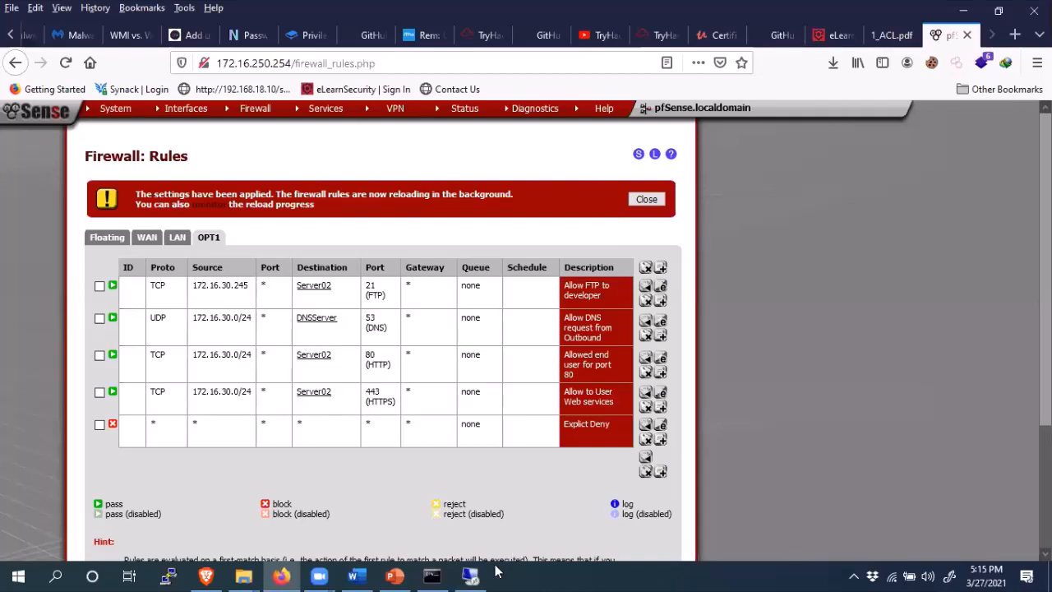
{"action": "mouse_move", "coordinate": [474, 574]}
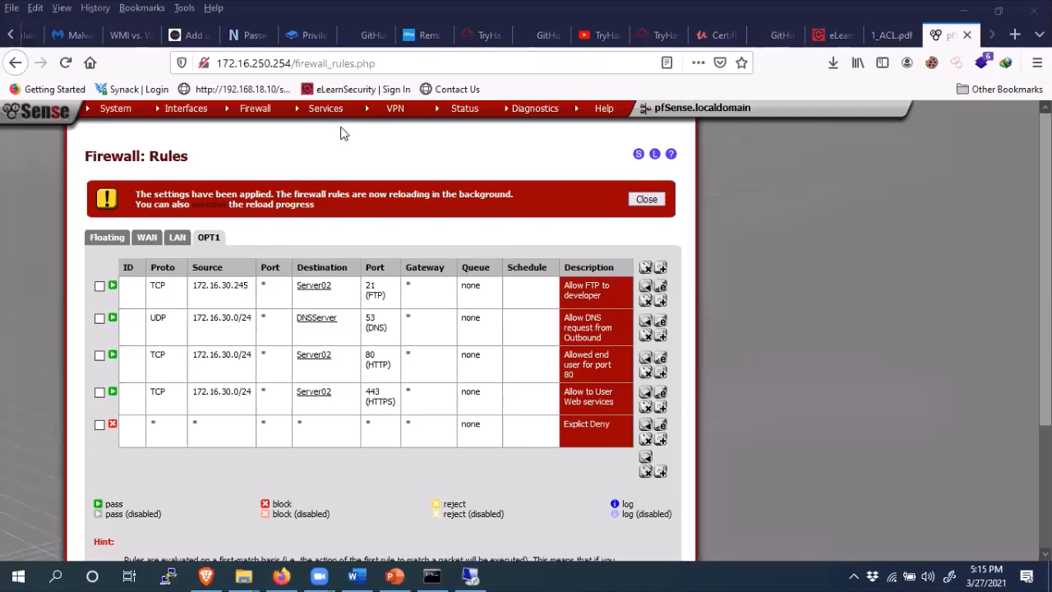
{"action": "left_click", "coordinate": [634, 200]}
{"action": "left_click", "coordinate": [470, 575]}
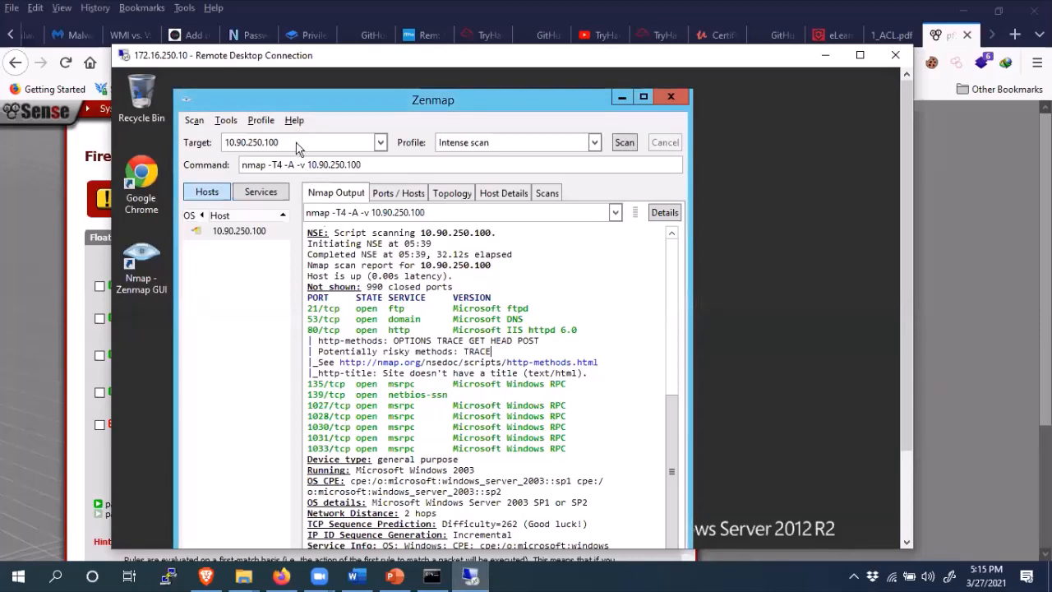
- Rerun Zenmap's intense scan of 10.90.250.100 and view its Nmap output
{"action": "left_click", "coordinate": [297, 143]}
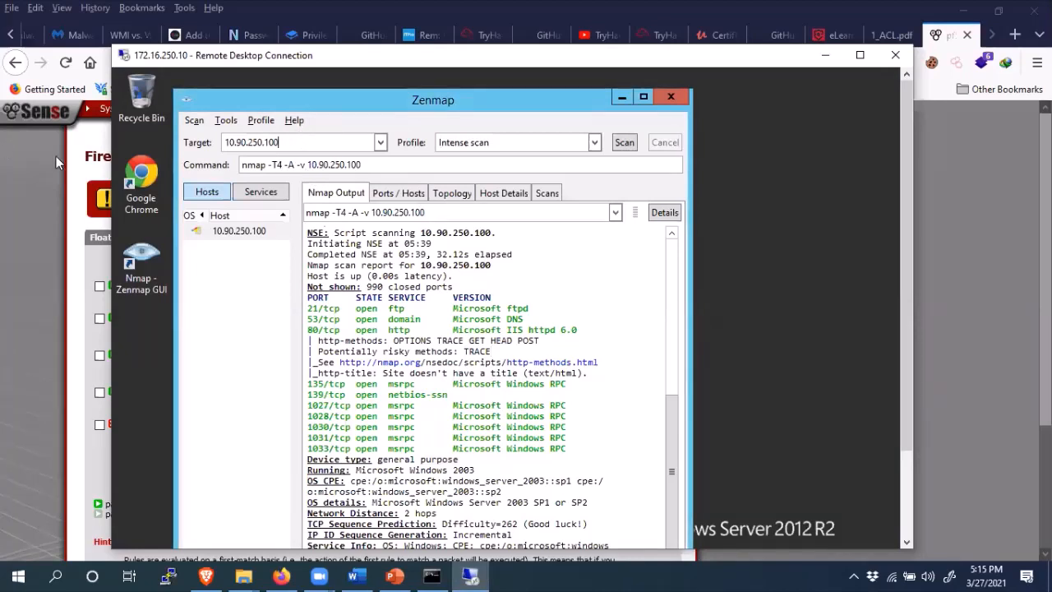
{"action": "left_click", "coordinate": [626, 142]}
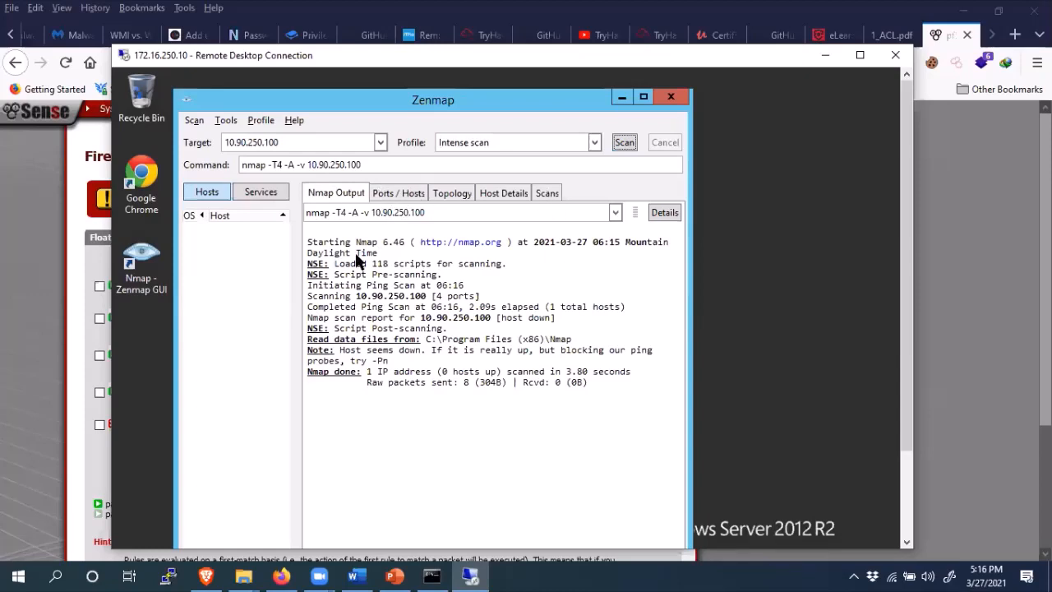
{"action": "left_click", "coordinate": [545, 194]}
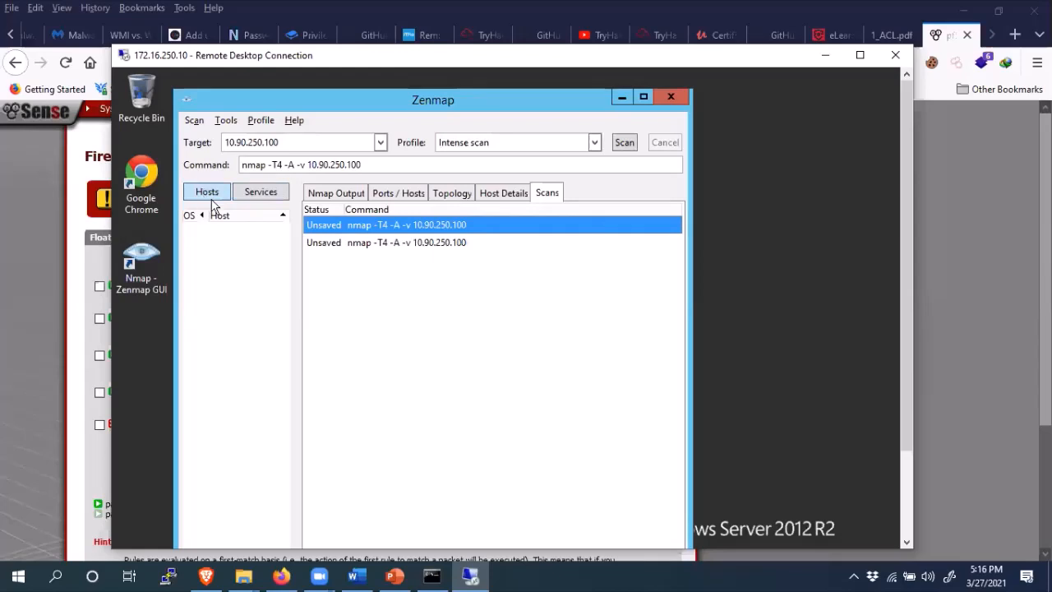
{"action": "left_click", "coordinate": [331, 194]}
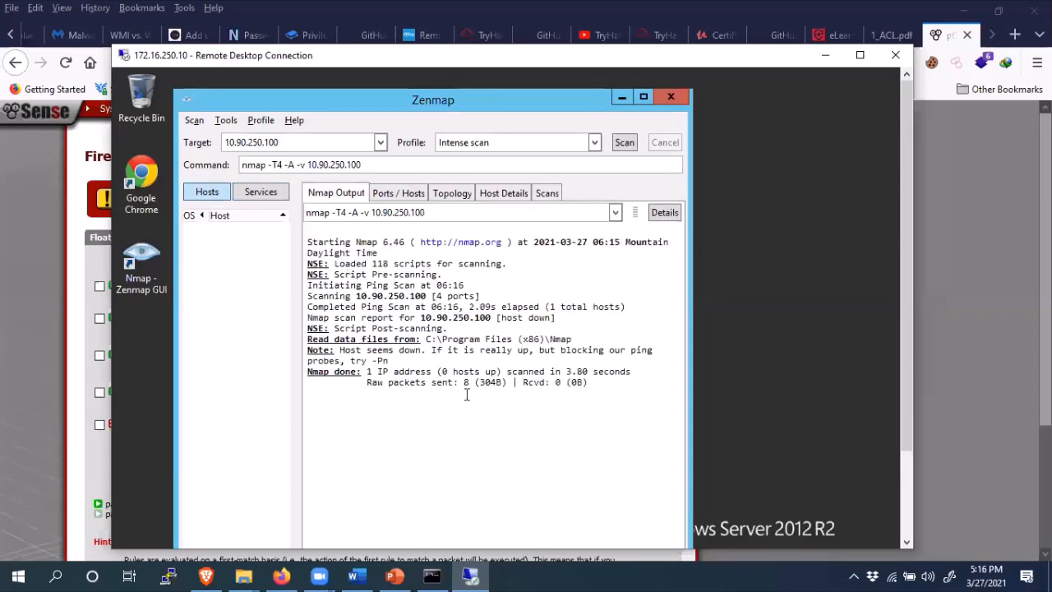
- Select the output showing 0 hosts up, then minimize Zenmap
{"action": "left_click_drag", "start_coordinate": [325, 274], "coordinate": [328, 265]}
{"action": "left_click", "coordinate": [348, 386]}
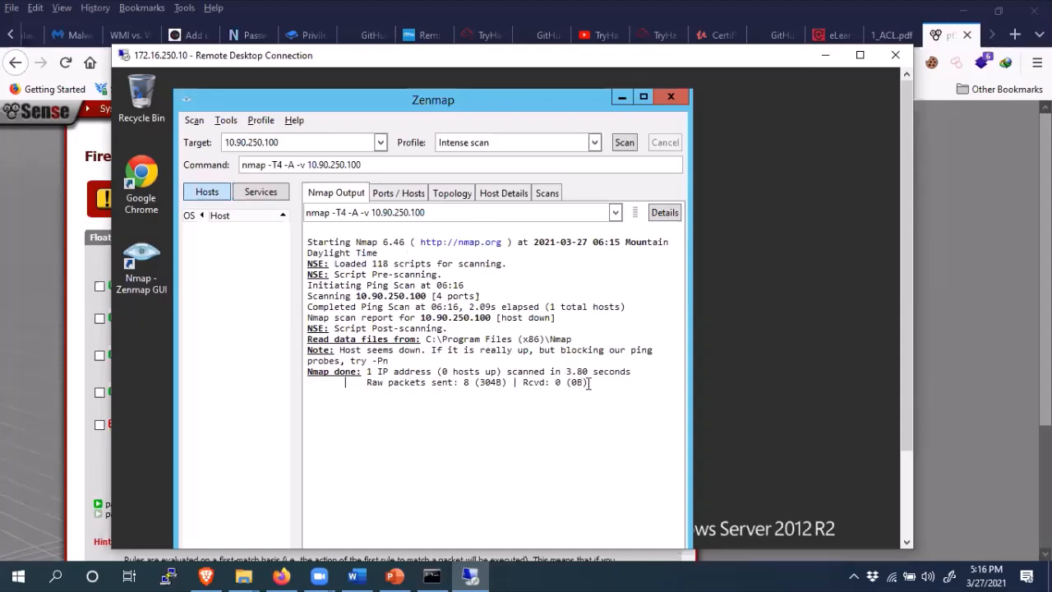
{"action": "left_click_drag", "start_coordinate": [590, 383], "coordinate": [313, 229]}
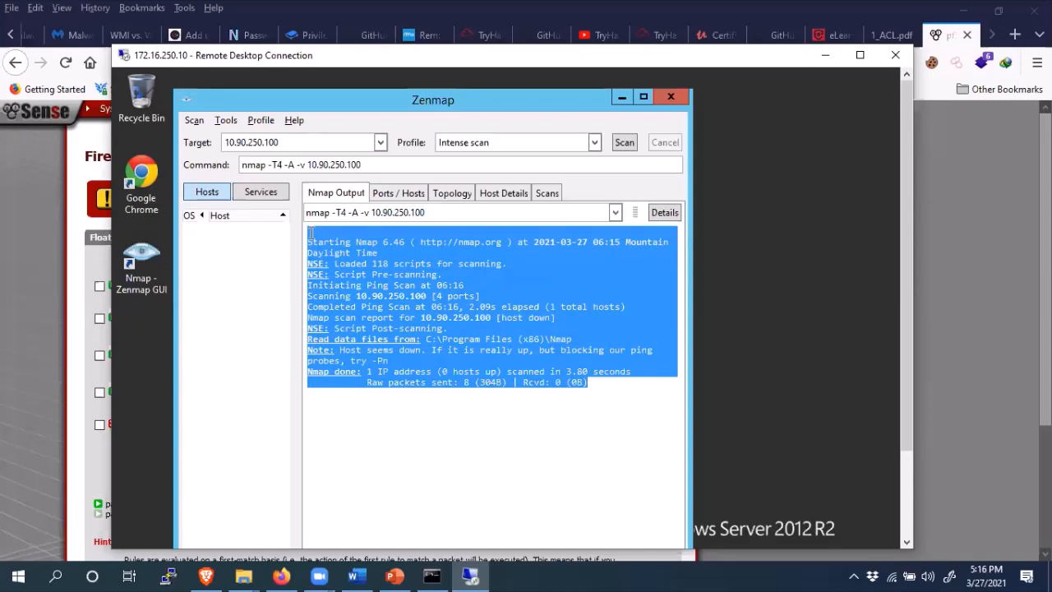
{"action": "left_click", "coordinate": [622, 99]}
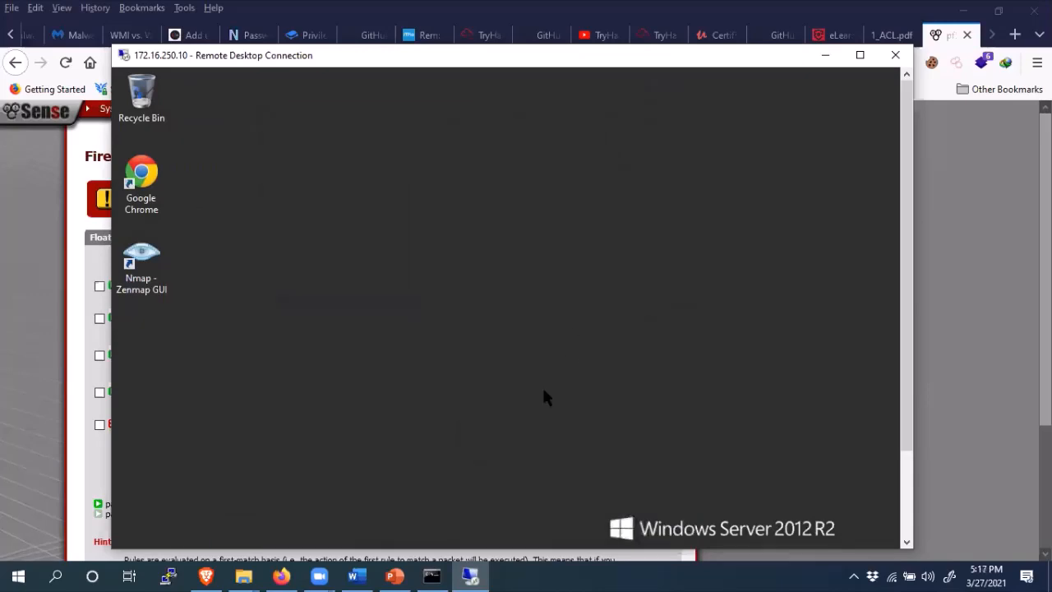
- Launch Command Prompt on the remote Windows server via a 'cmd' search and begin typing 'ftp'
{"action": "left_click", "coordinate": [825, 55]}
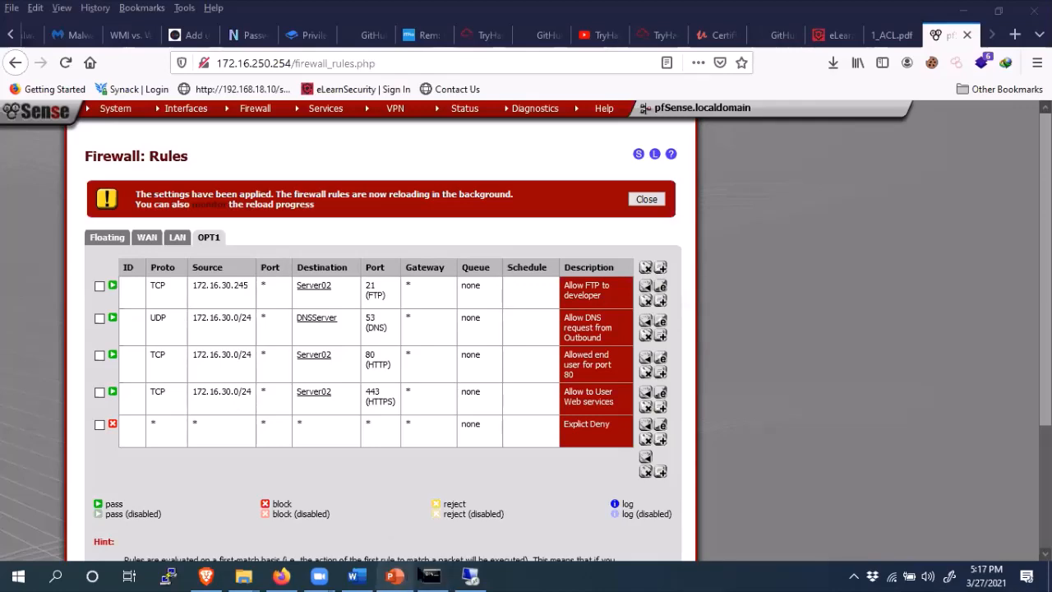
{"action": "left_click", "coordinate": [468, 575]}
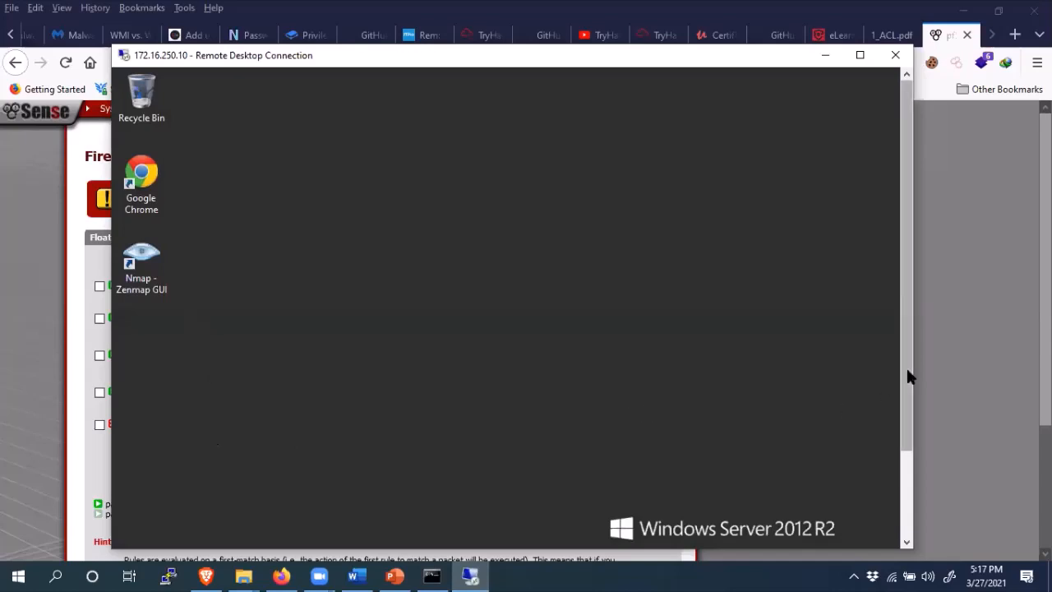
{"action": "left_click_drag", "start_coordinate": [906, 366], "coordinate": [908, 520]}
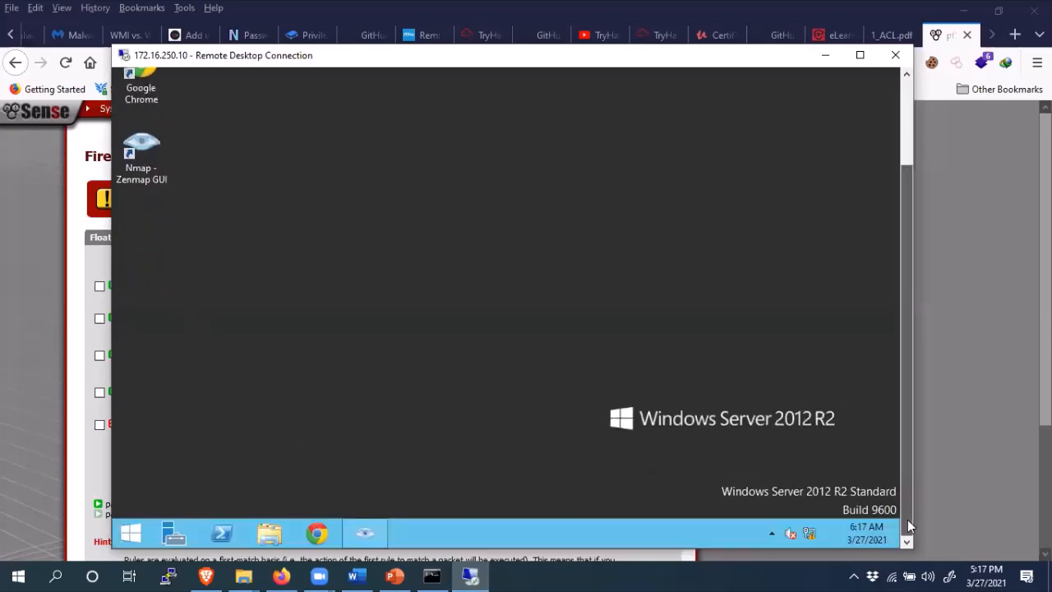
{"action": "left_click", "coordinate": [130, 535]}
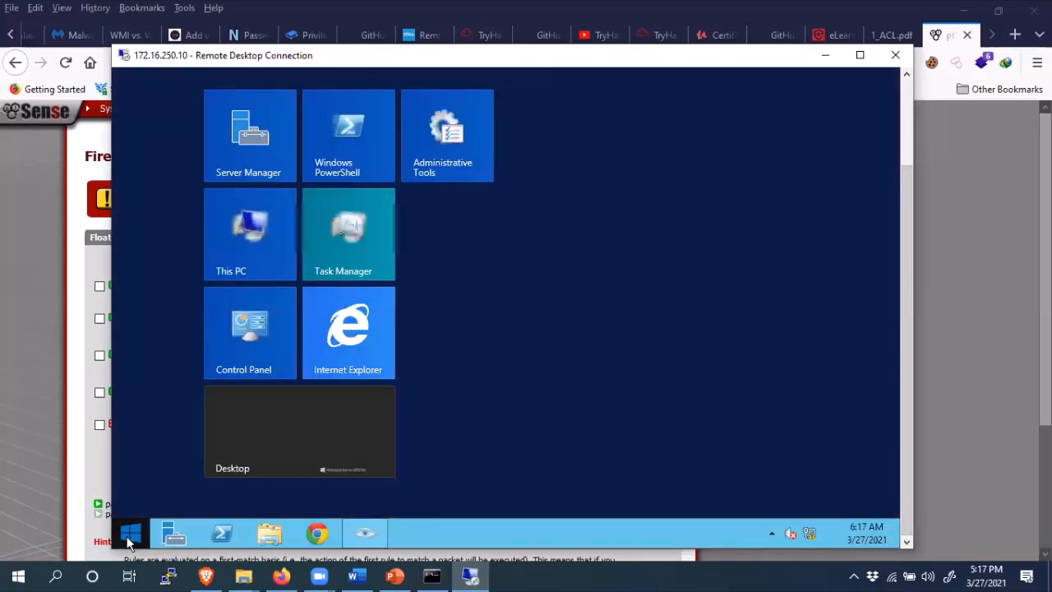
{"action": "type", "text": "c"}
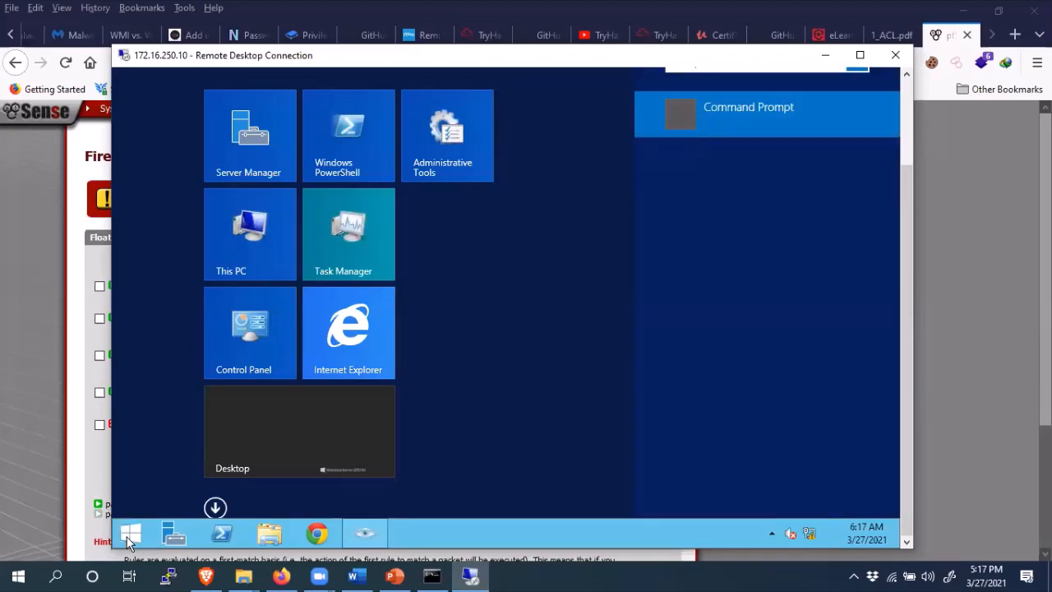
{"action": "key", "text": "Return"}
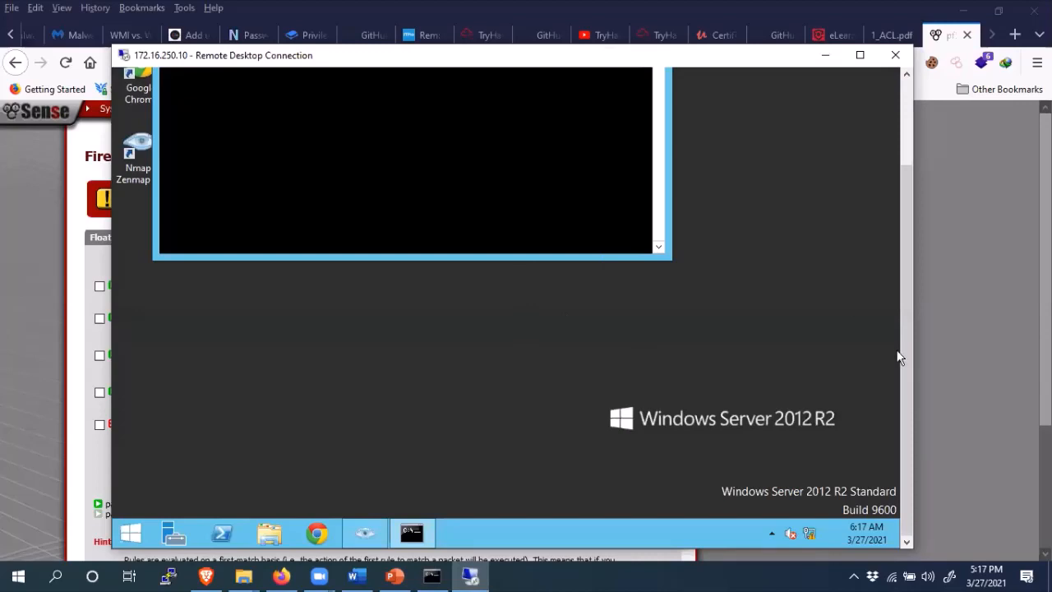
{"action": "left_click_drag", "start_coordinate": [904, 340], "coordinate": [900, 233]}
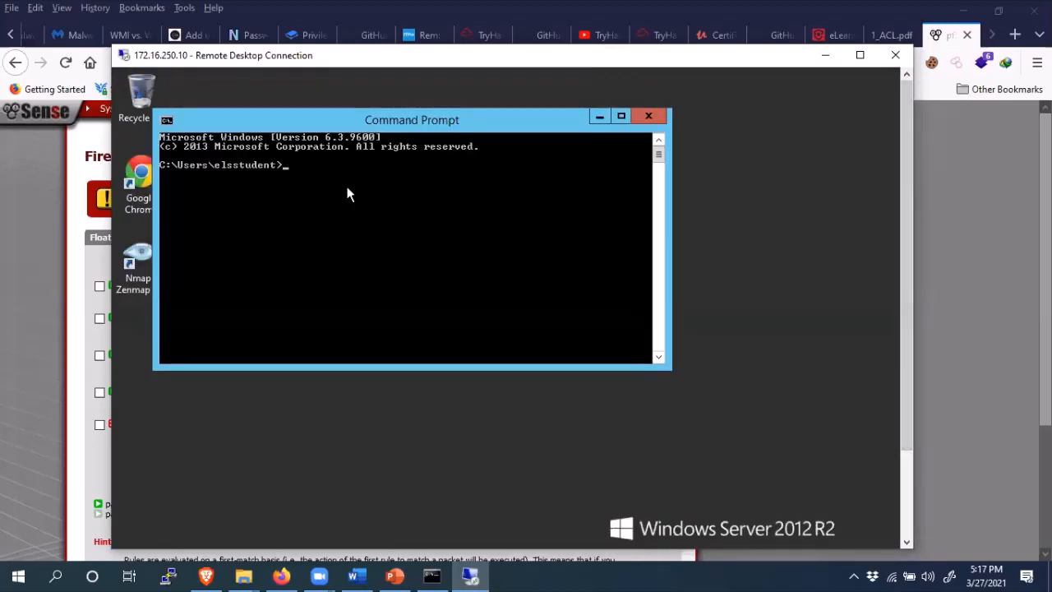
{"action": "type", "text": "ftp"}
- Run ftp against 10.90.250.100 copied from the slide, then abort the hanging attempt with Ctrl+C
{"action": "left_click", "coordinate": [395, 575]}
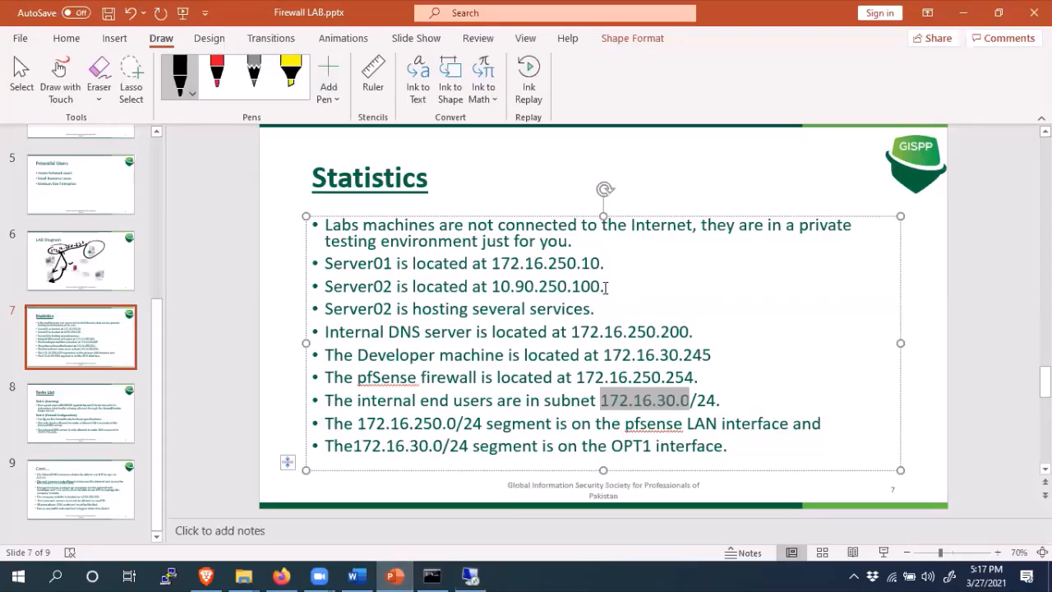
{"action": "left_click_drag", "start_coordinate": [603, 286], "coordinate": [495, 292]}
{"action": "right_click", "coordinate": [496, 291]}
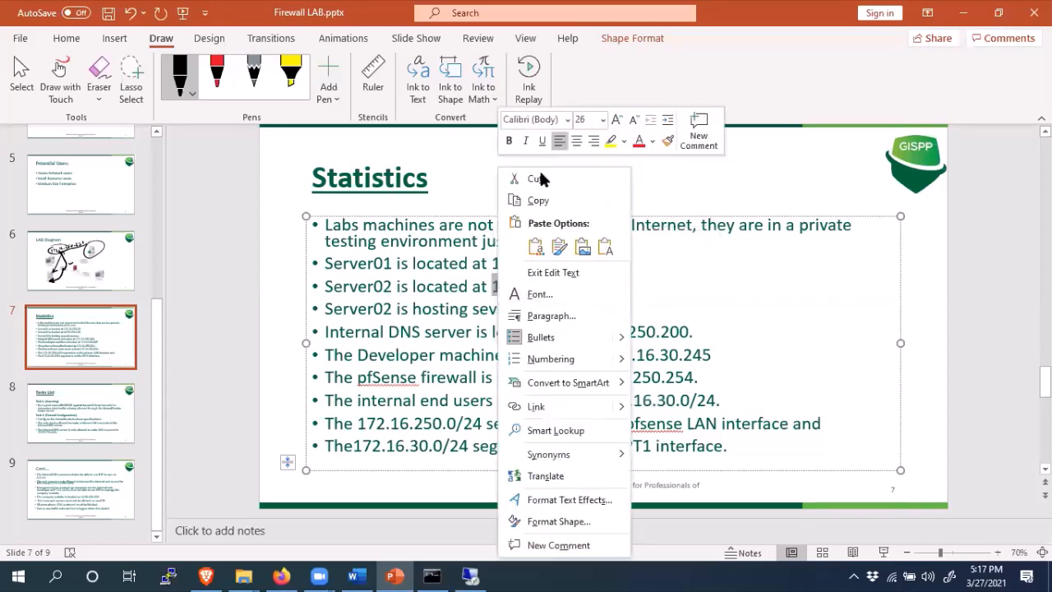
{"action": "left_click", "coordinate": [540, 202]}
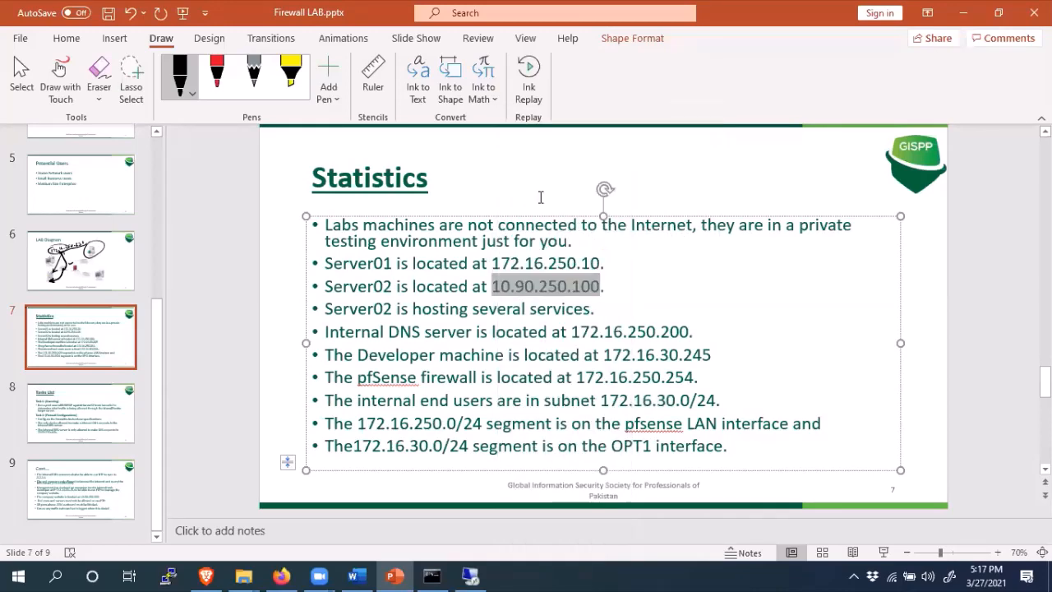
{"action": "left_click", "coordinate": [962, 12]}
{"action": "right_click", "coordinate": [400, 218]}
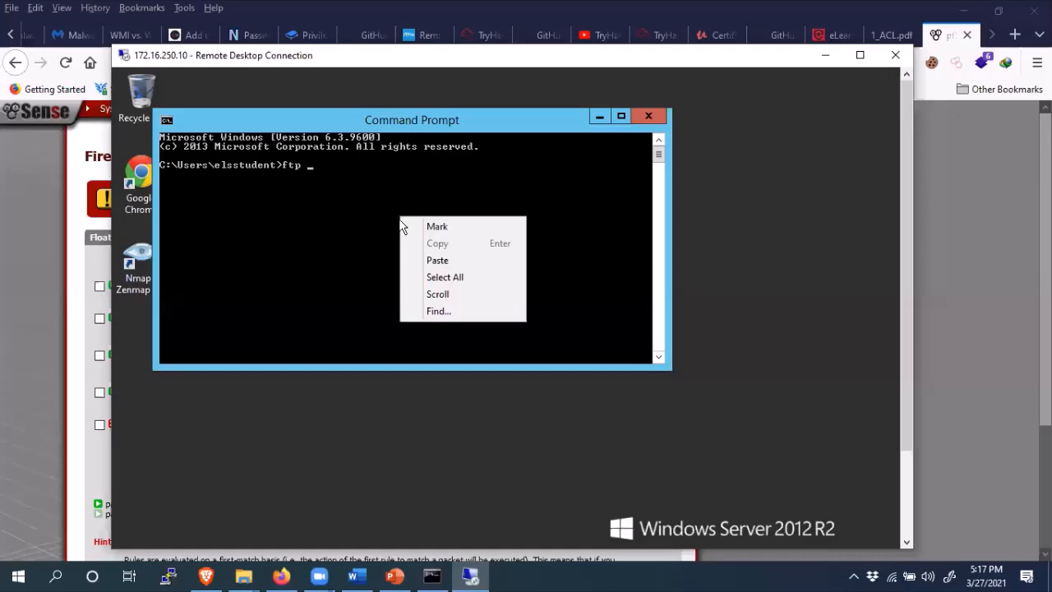
{"action": "left_click", "coordinate": [439, 262]}
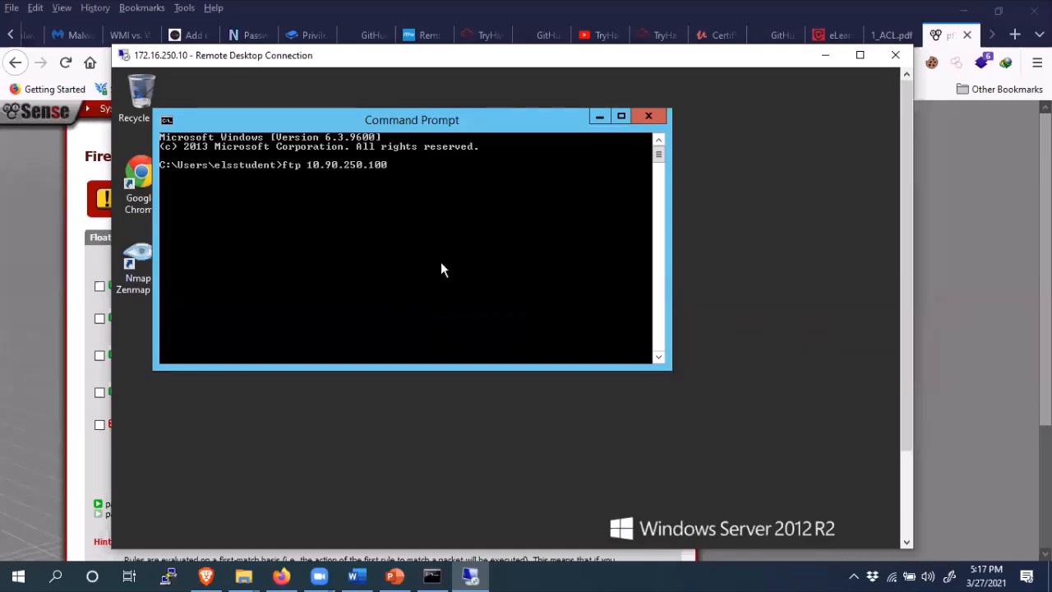
{"action": "key", "text": "Return"}
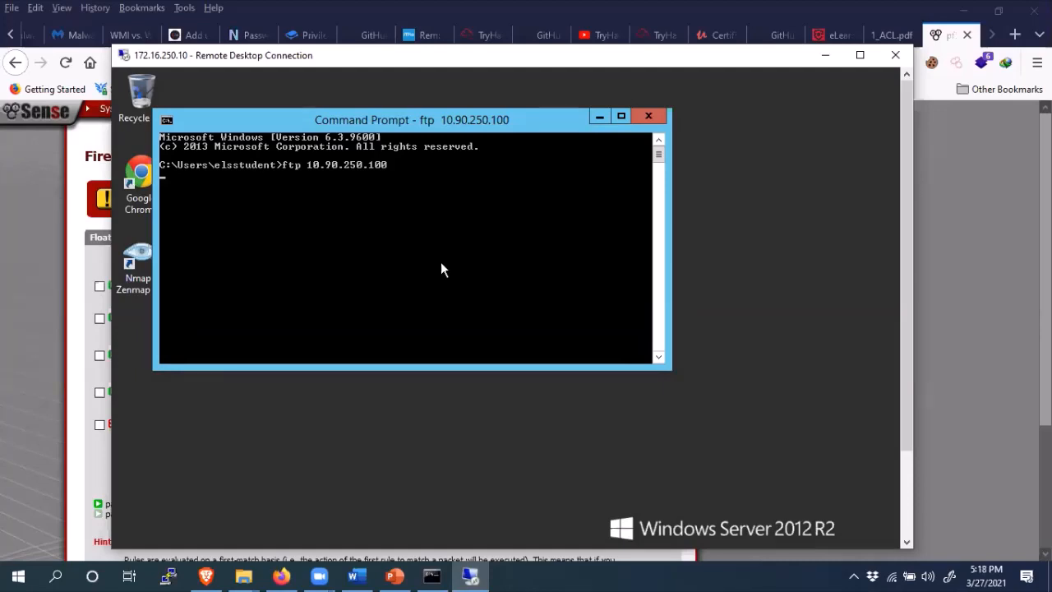
{"action": "key", "text": "ctrl+c"}
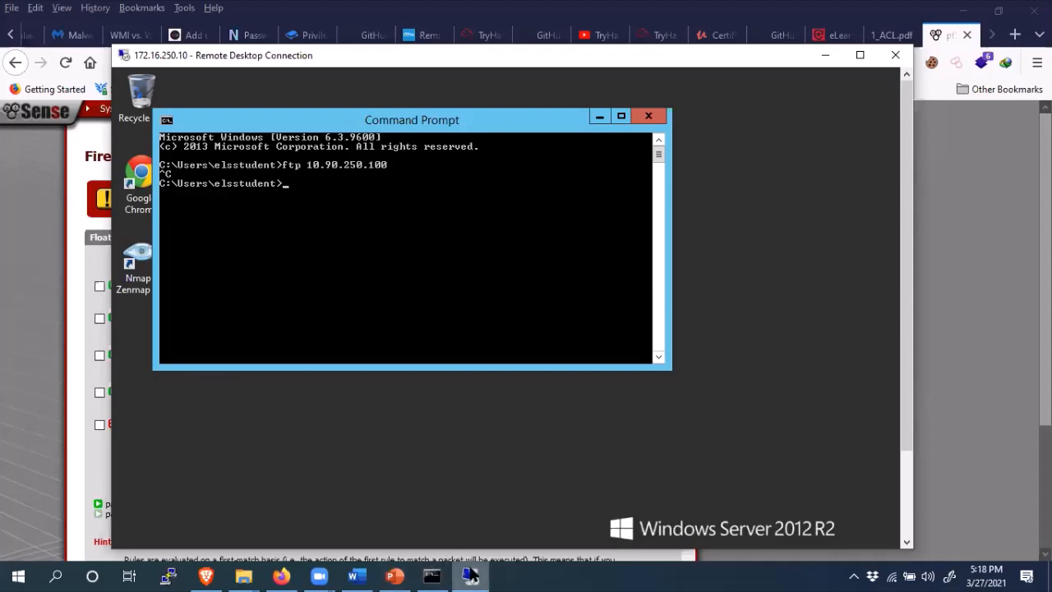
- Show the 'LAB Diagram' slide 6 in Firewall LAB.pptx
{"action": "mouse_move", "coordinate": [470, 575]}
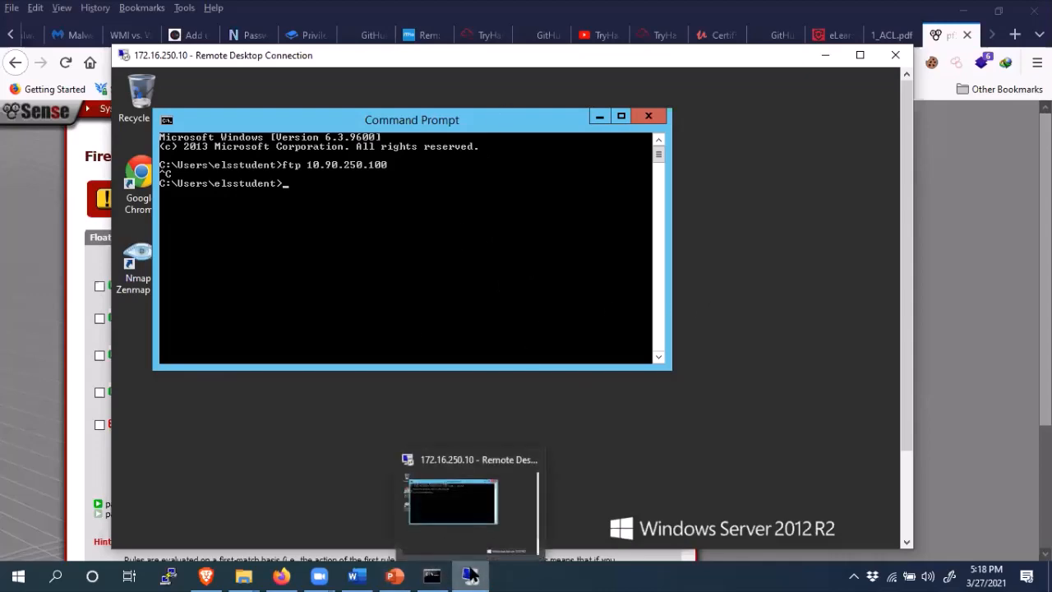
{"action": "left_click", "coordinate": [395, 576]}
{"action": "left_click", "coordinate": [82, 265]}
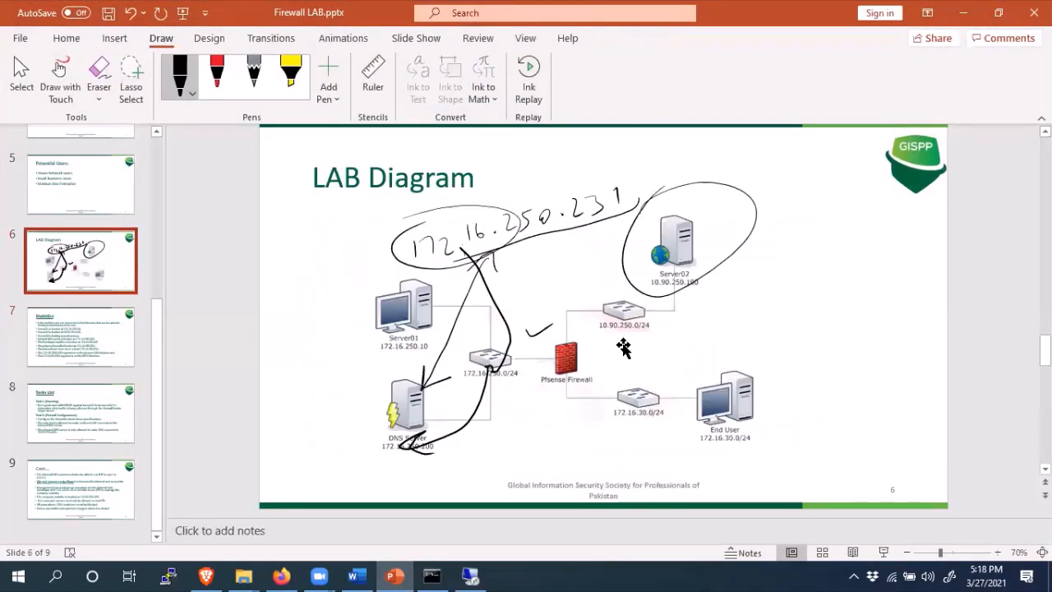
{"action": "left_click", "coordinate": [735, 412]}
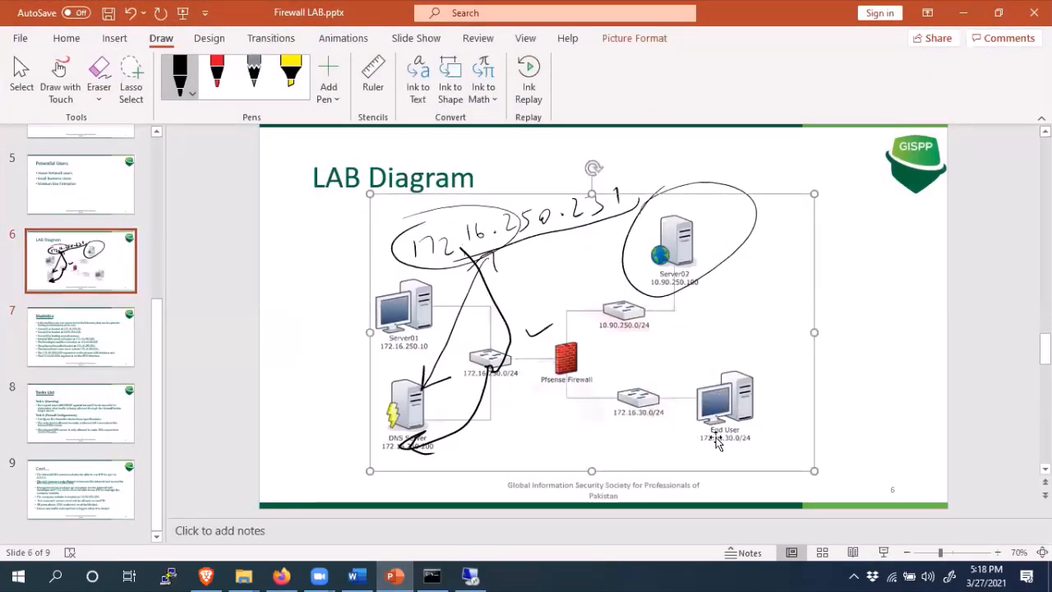
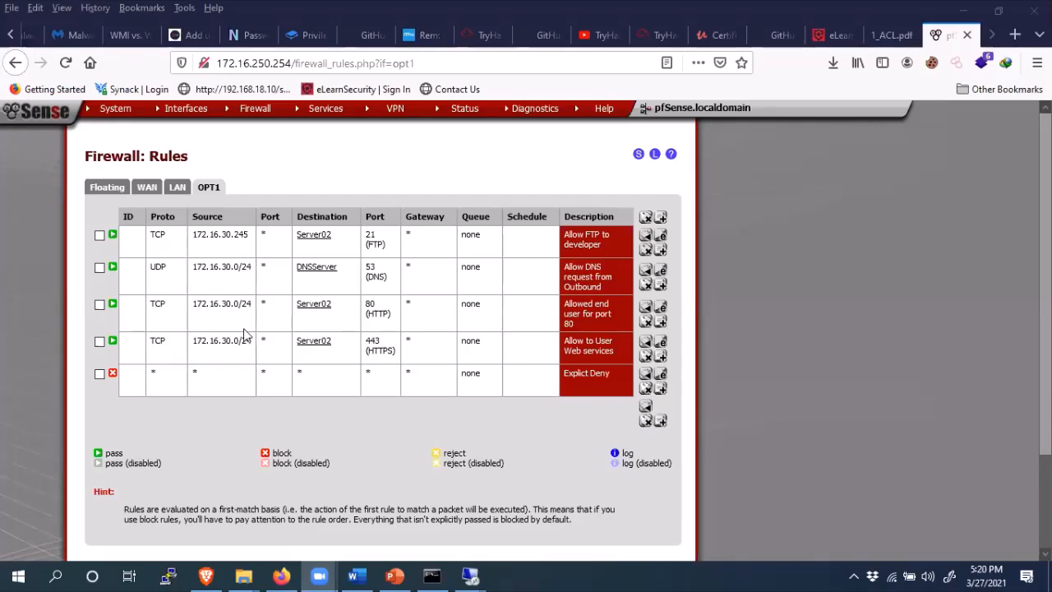
- Show pfSense's LAN firewall rules, then bring up the lab diagram slides in PowerPoint
{"action": "left_click", "coordinate": [179, 192]}
{"action": "left_click", "coordinate": [395, 575]}
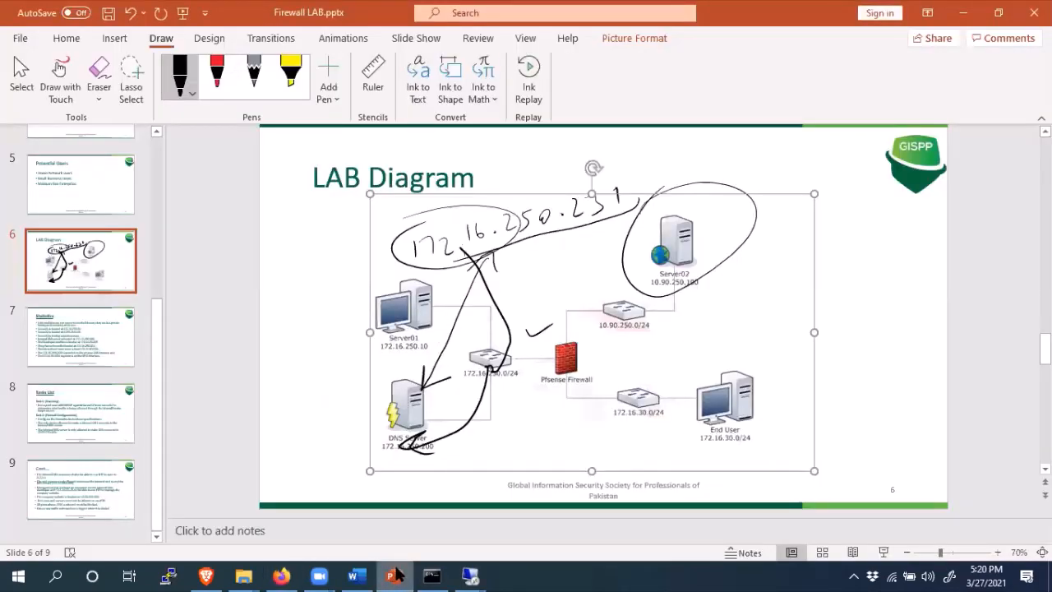
- Minimize PowerPoint to return to the pfSense LAN rules page
{"action": "left_click", "coordinate": [397, 576]}
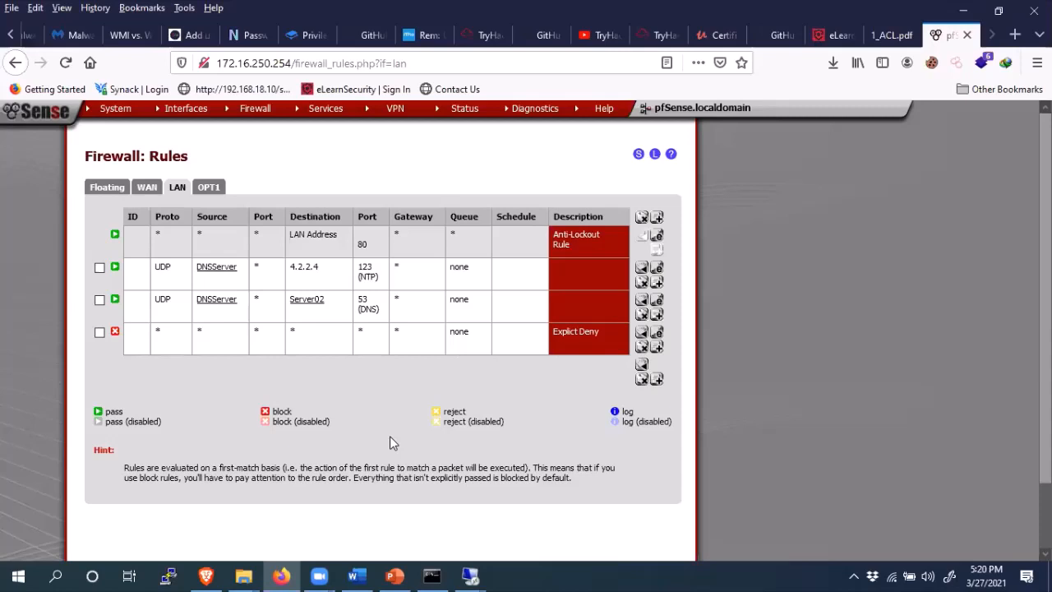
{"action": "mouse_move", "coordinate": [405, 574]}
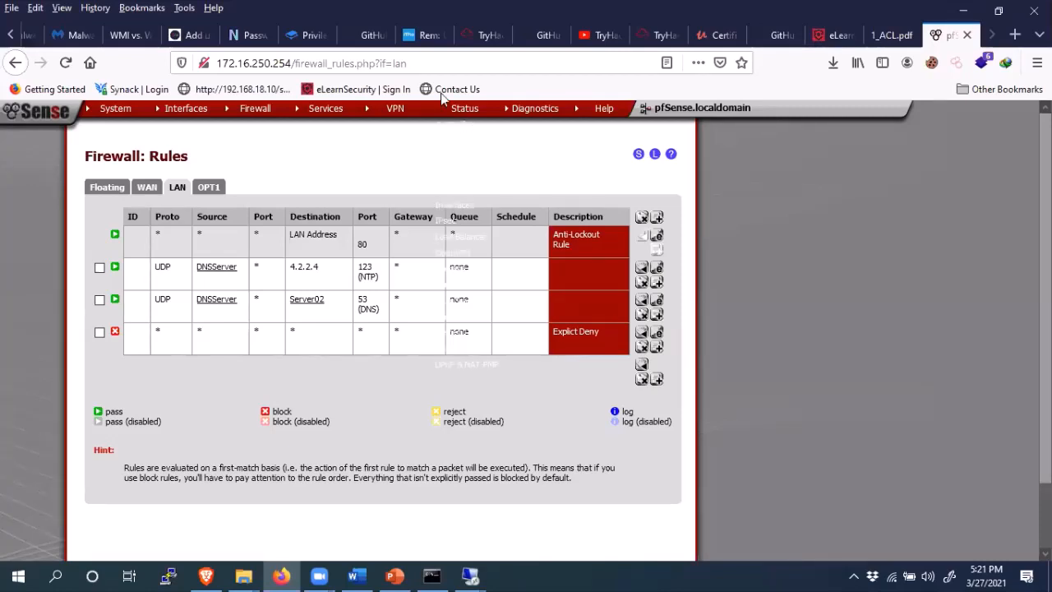
{"action": "left_click", "coordinate": [280, 299]}
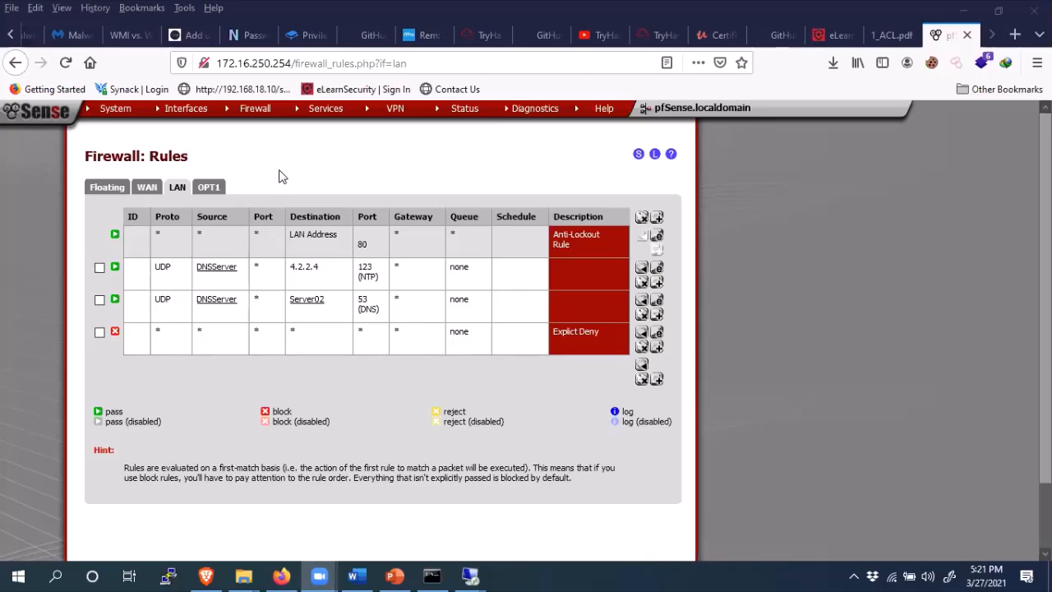
- Review the saved LAN rules screenshot showing the 3389 (MS RDP) rule in Word, then minimize Word
{"action": "left_click", "coordinate": [355, 576]}
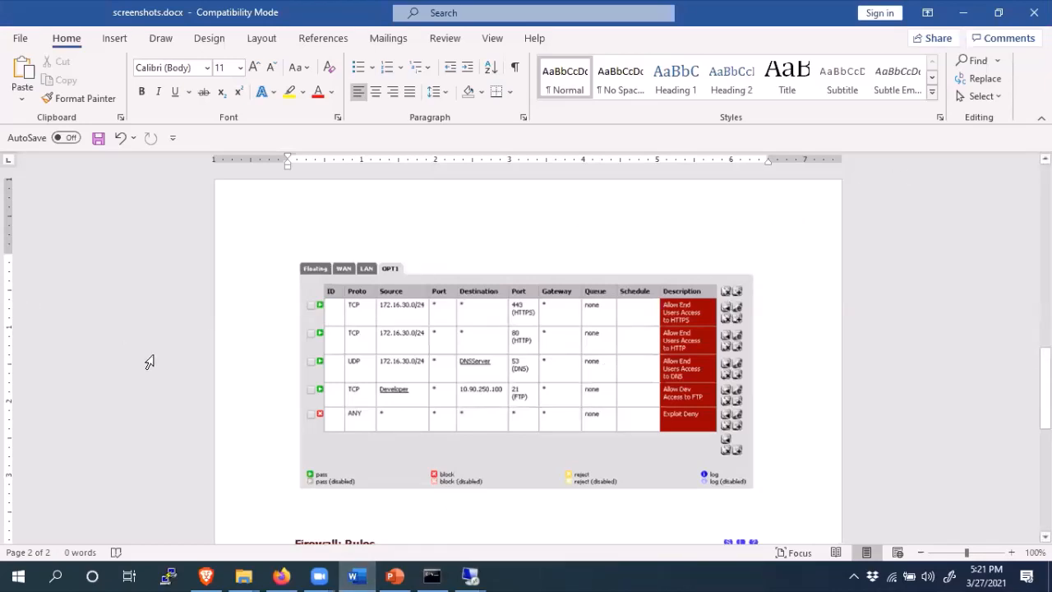
{"action": "left_click", "coordinate": [459, 292]}
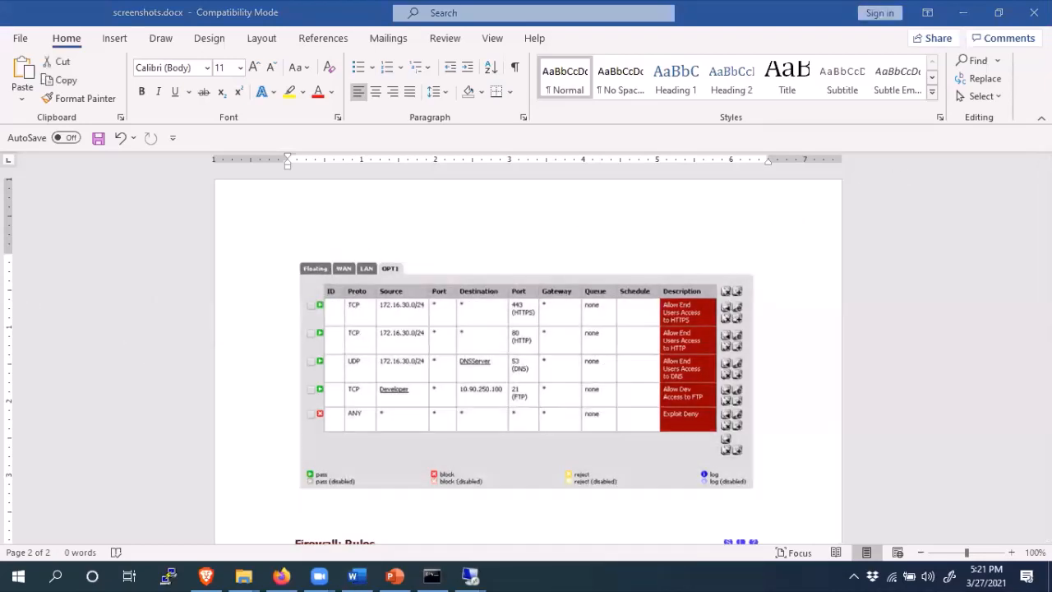
{"action": "left_click", "coordinate": [1005, 507]}
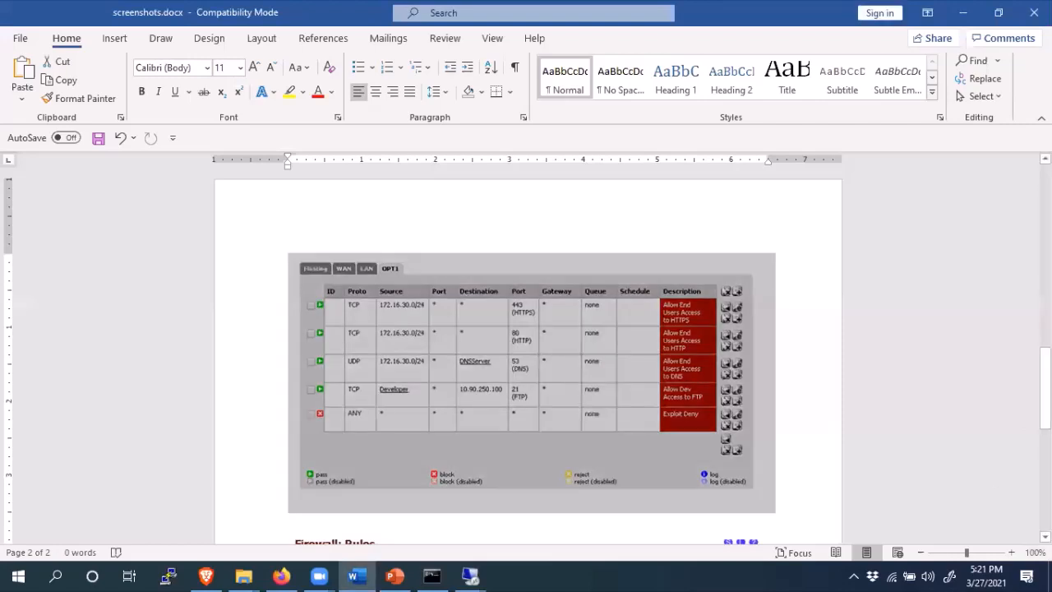
{"action": "scroll", "coordinate": [526, 354], "scroll_direction": "down", "scroll_amount": 2}
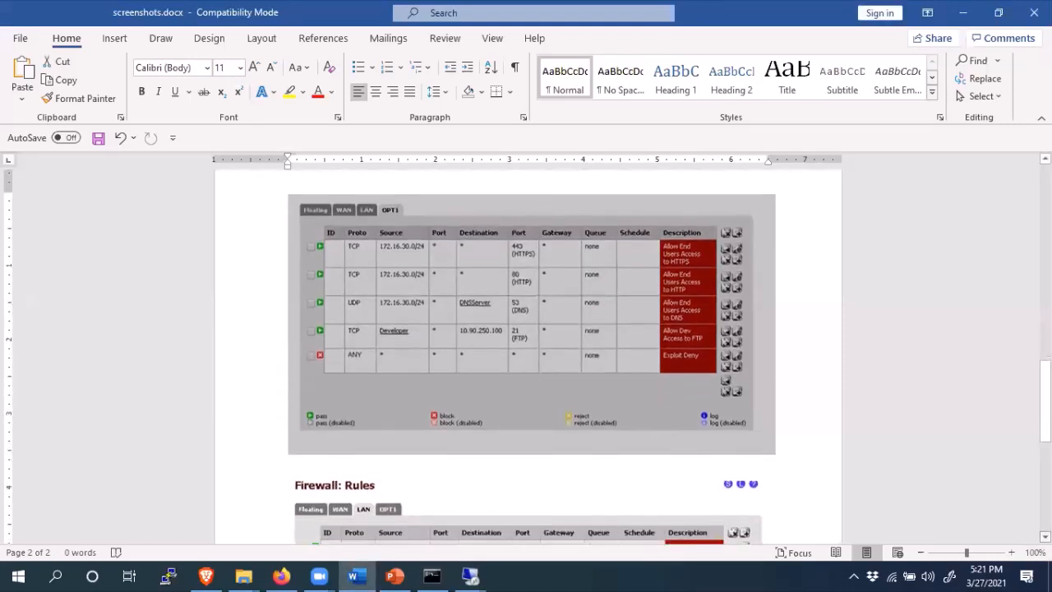
{"action": "scroll", "coordinate": [526, 354], "scroll_direction": "down", "scroll_amount": 5}
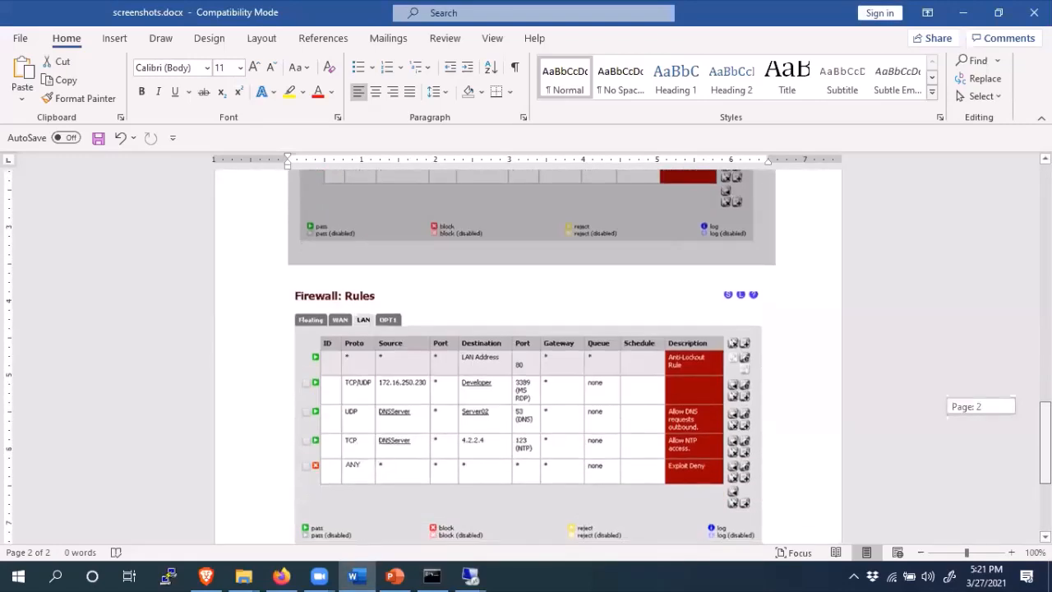
{"action": "scroll", "coordinate": [527, 354], "scroll_direction": "down", "scroll_amount": 6}
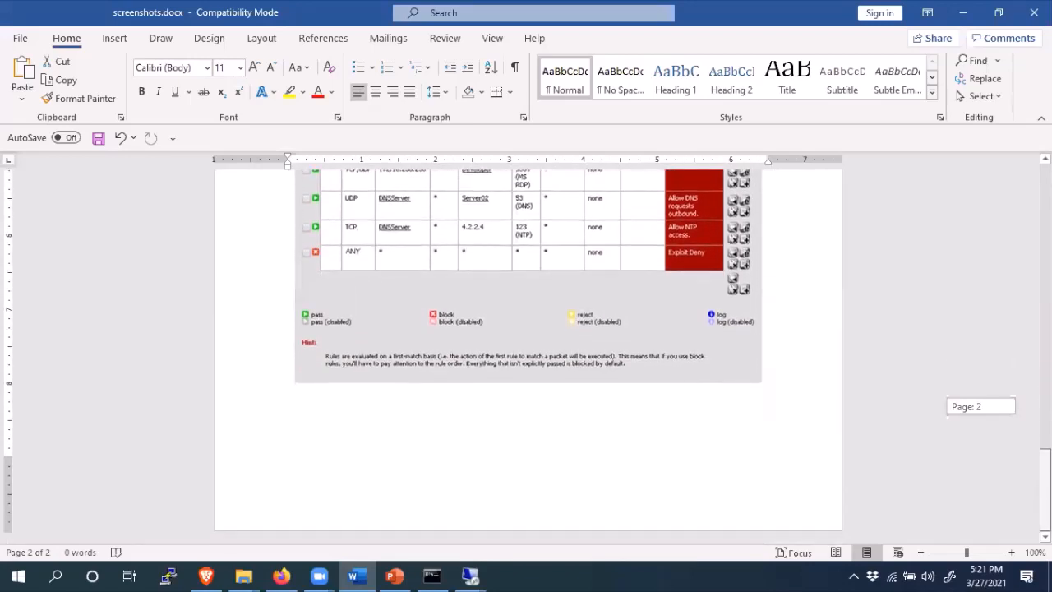
{"action": "scroll", "coordinate": [527, 354], "scroll_direction": "up", "scroll_amount": 6}
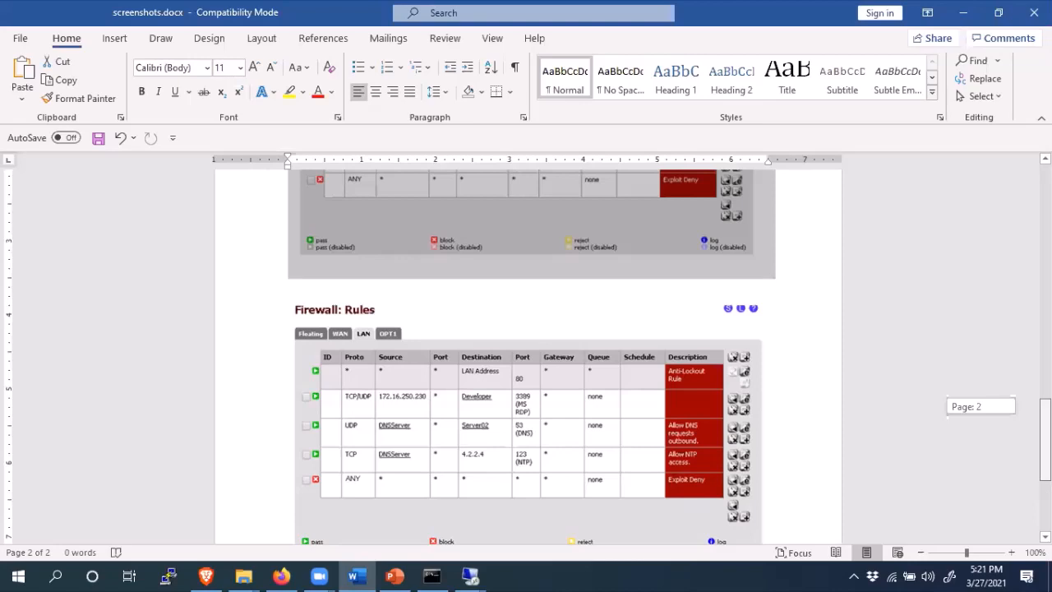
{"action": "left_click", "coordinate": [964, 22]}
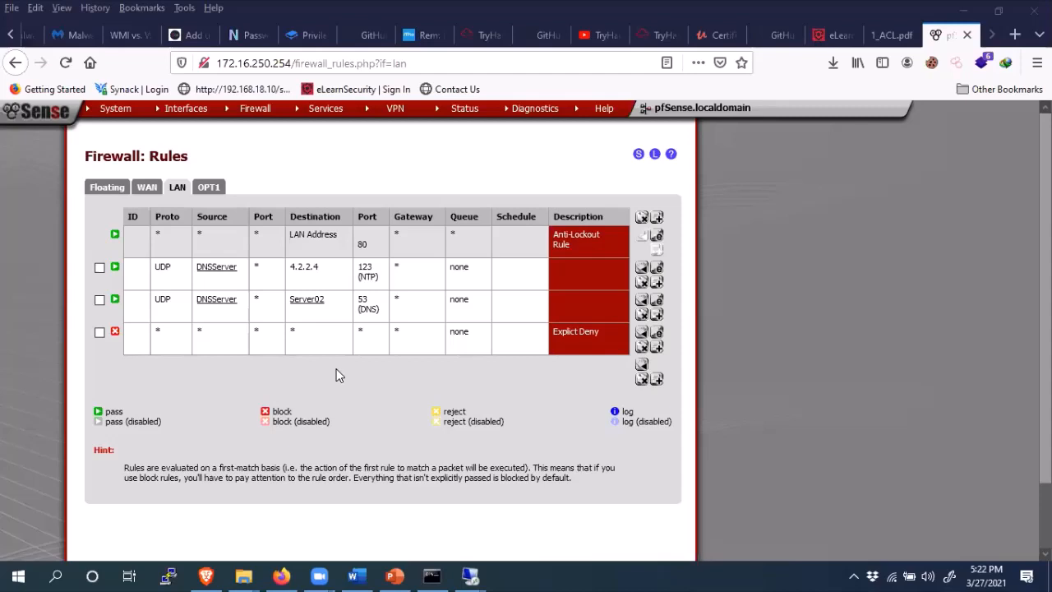
- Start a new LAN firewall rule, then minimize Firefox to reveal the Remote Desktop dialog
{"action": "left_click", "coordinate": [657, 219]}
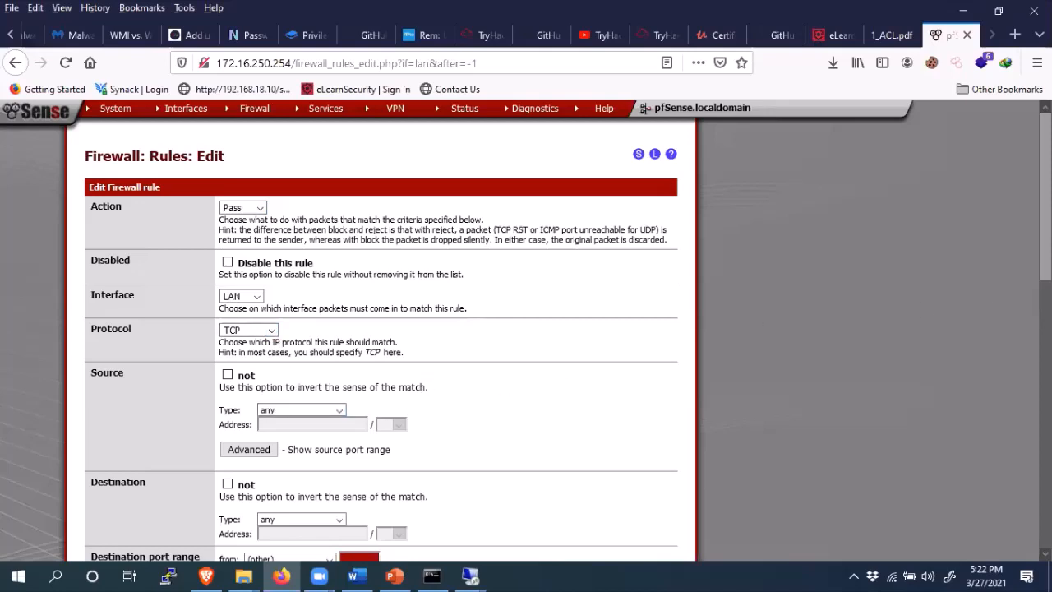
{"action": "left_click_drag", "start_coordinate": [1045, 187], "coordinate": [1045, 188]}
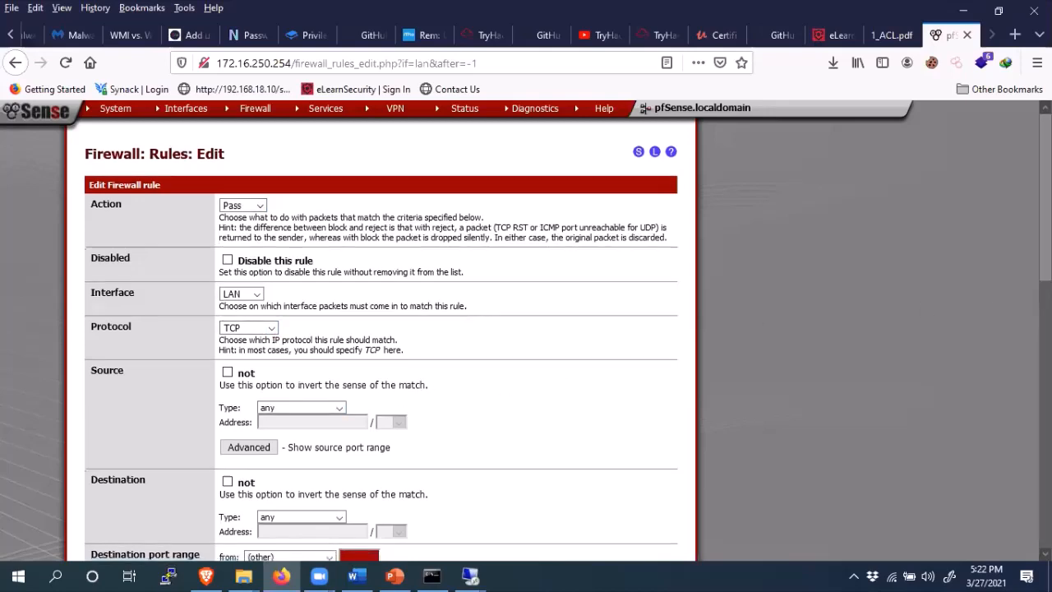
{"action": "left_click", "coordinate": [970, 10]}
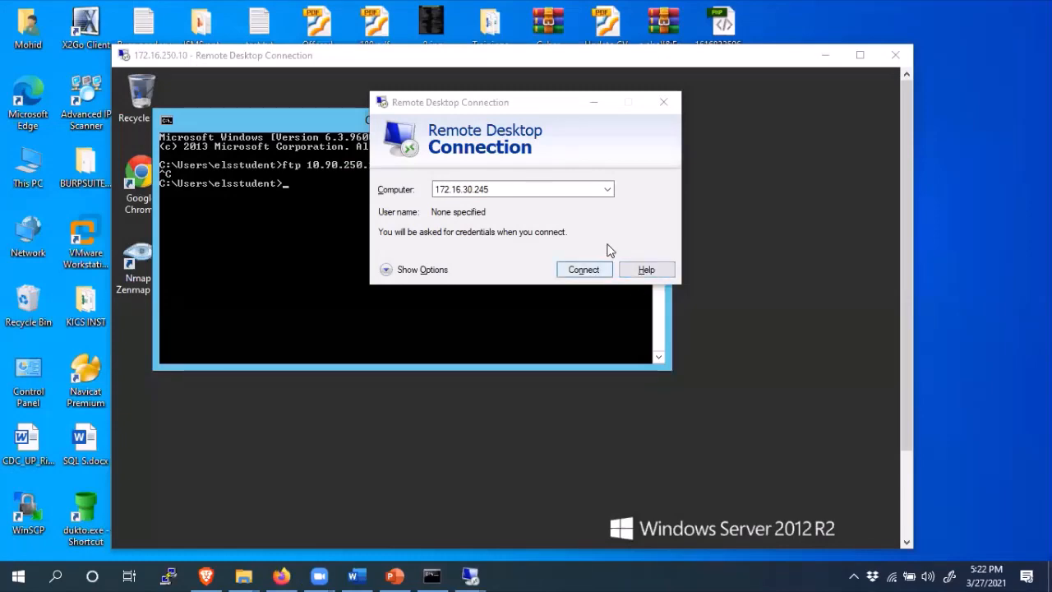
- Glance at the lab slides, then bring back the pfSense new-rule edit page
{"action": "left_click", "coordinate": [395, 576]}
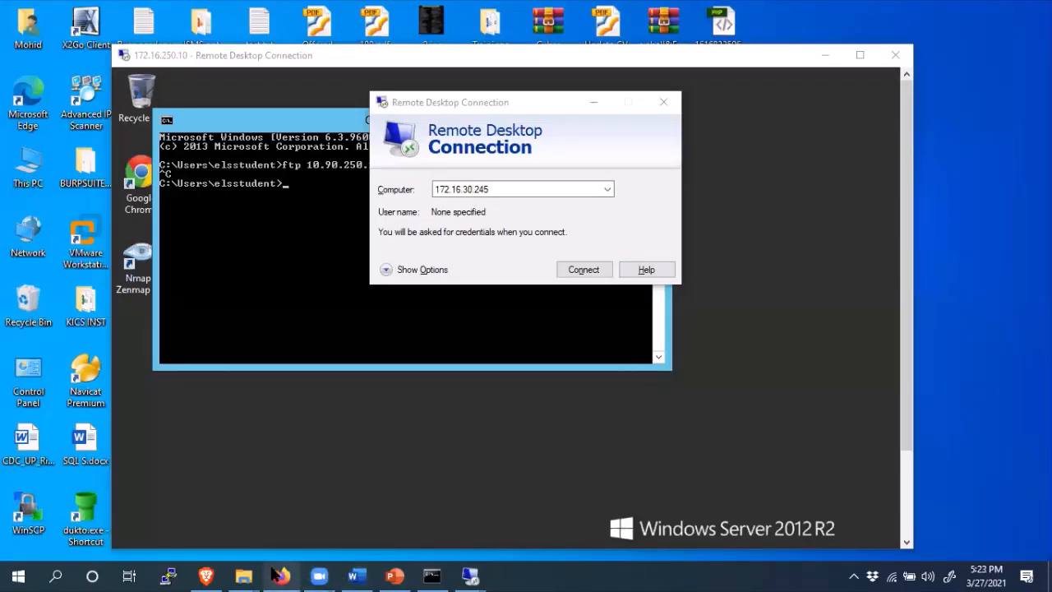
{"action": "left_click", "coordinate": [281, 576]}
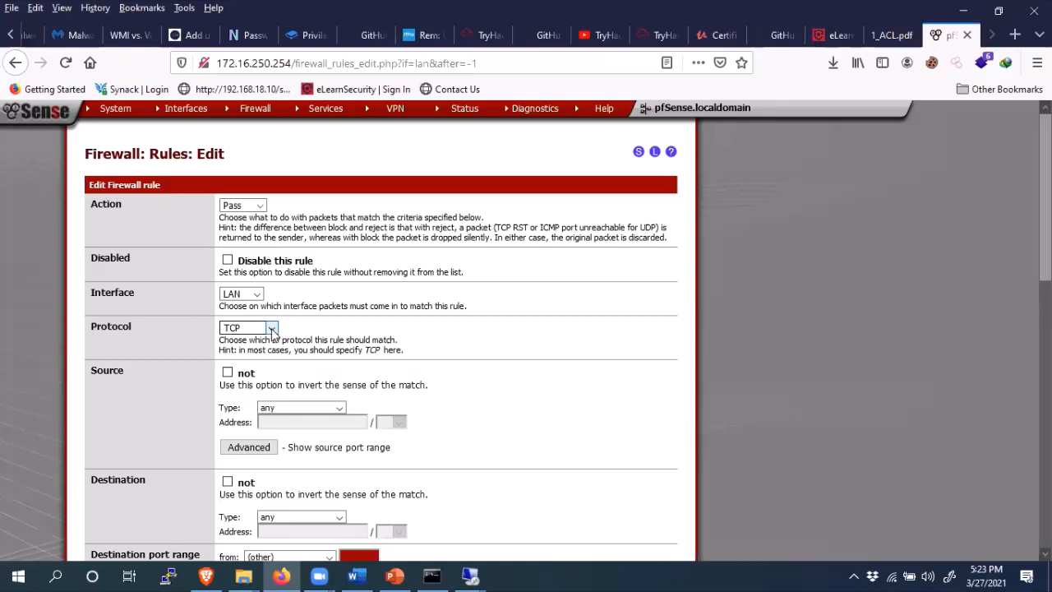
- Set the rule source to Single host 172.16.250.231, copied from the command prompt
{"action": "left_click", "coordinate": [318, 408]}
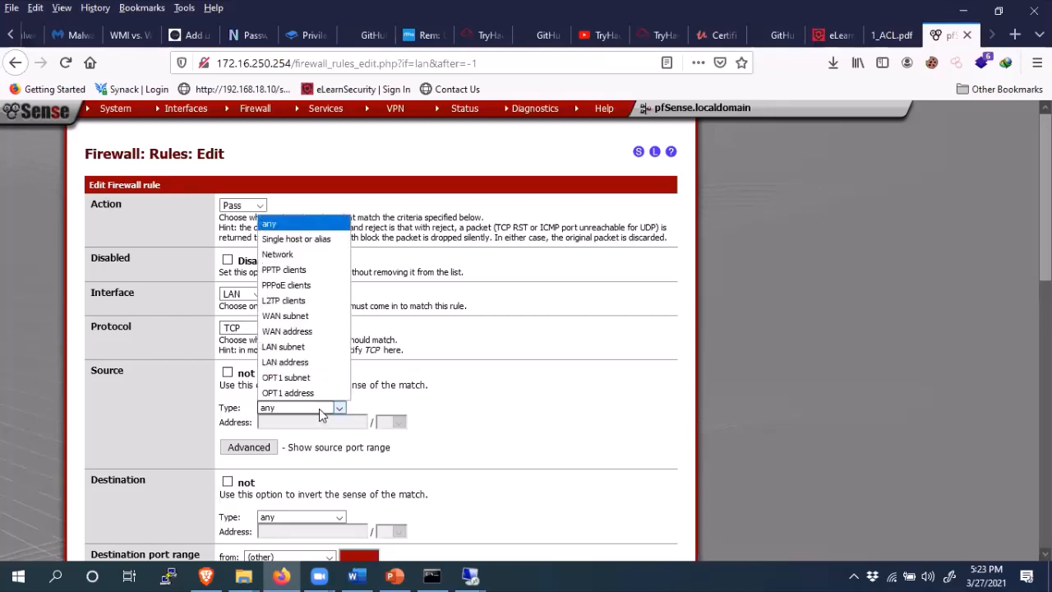
{"action": "left_click", "coordinate": [299, 240]}
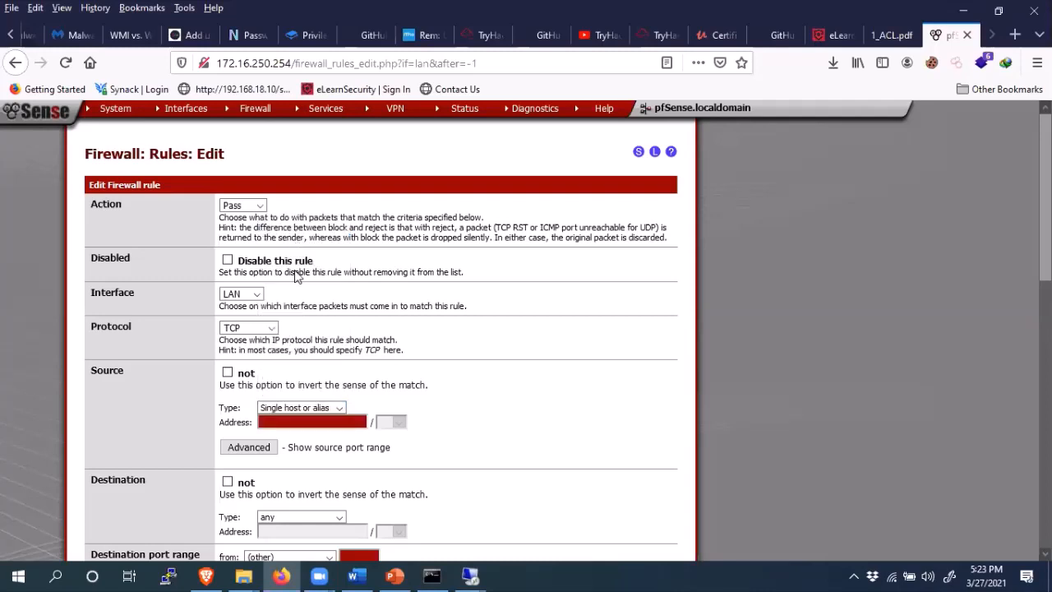
{"action": "left_click", "coordinate": [303, 422]}
{"action": "left_click", "coordinate": [431, 576]}
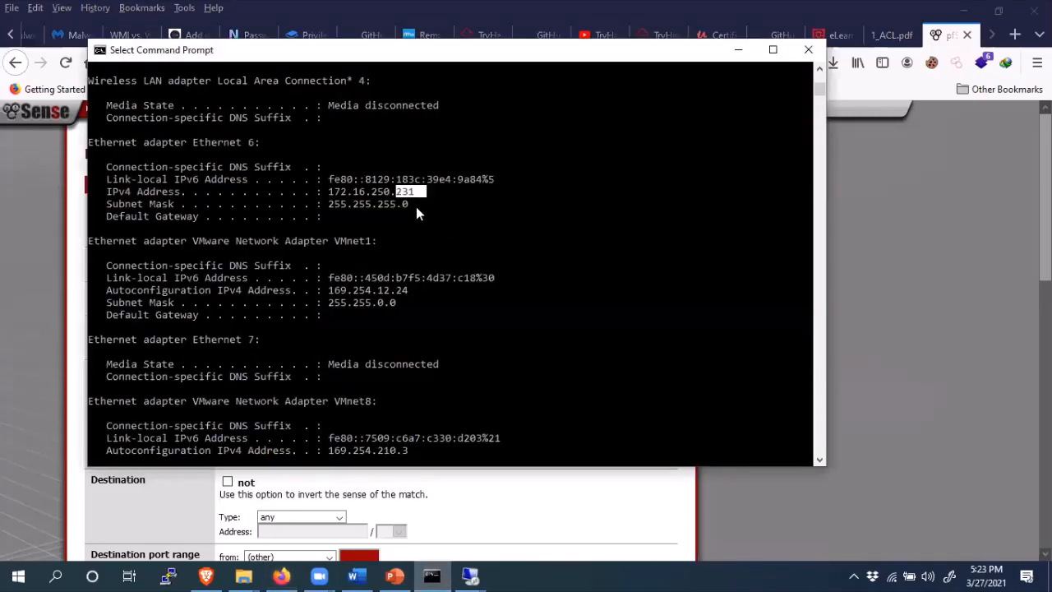
{"action": "left_click_drag", "start_coordinate": [413, 195], "coordinate": [336, 188]}
{"action": "key", "text": "ctrl+c"}
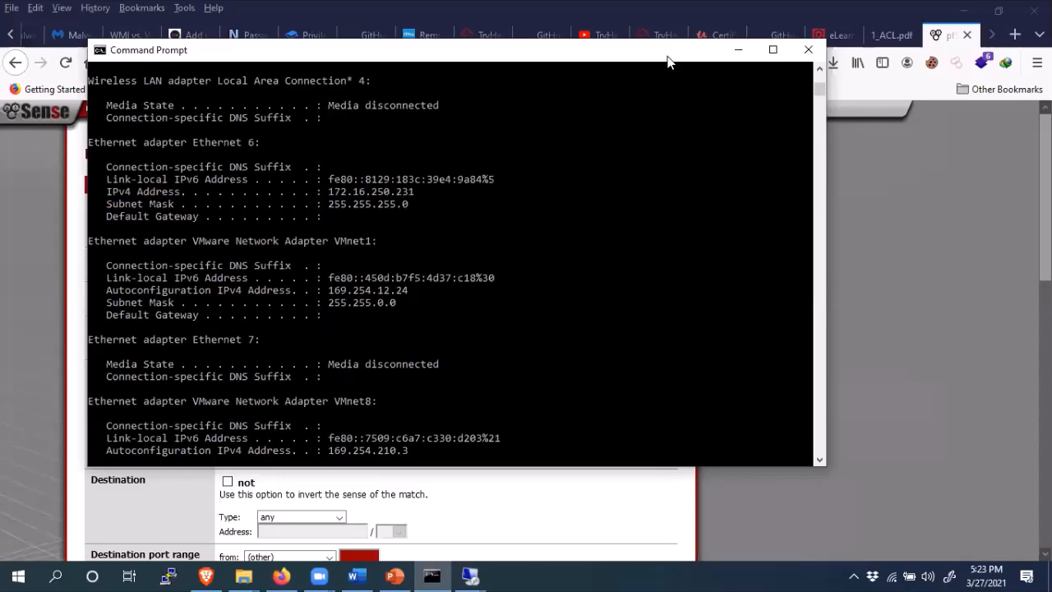
{"action": "left_click", "coordinate": [736, 49]}
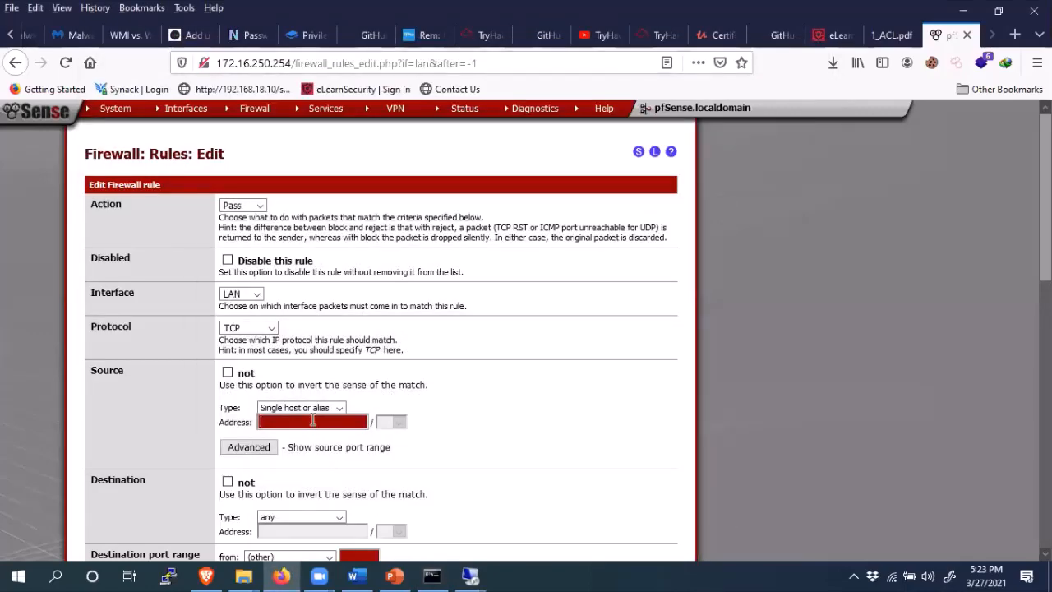
{"action": "key", "text": "ctrl+v"}
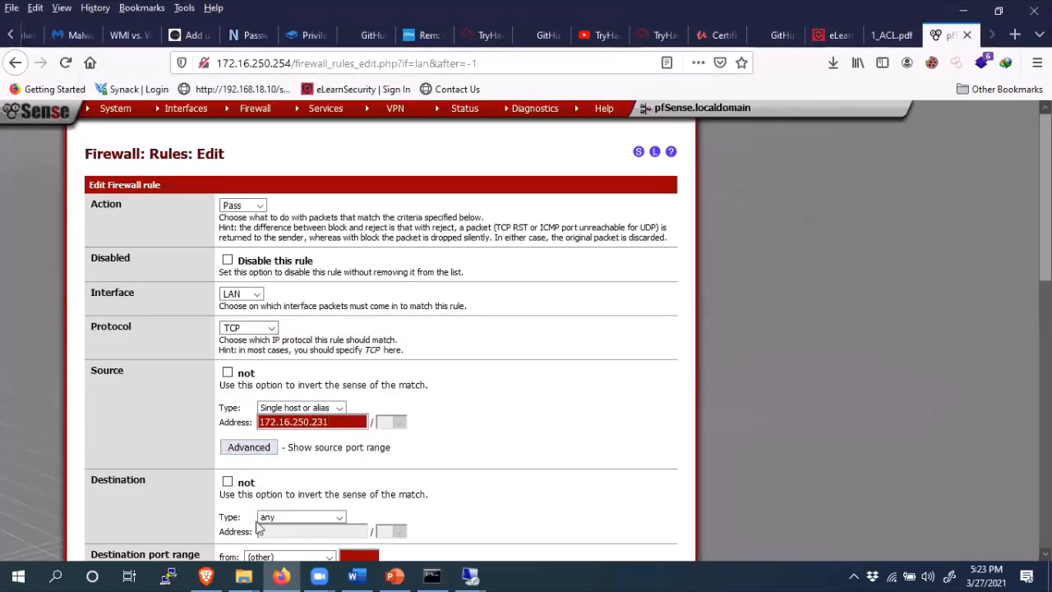
- Set the rule's destination type to Network
{"action": "left_click", "coordinate": [334, 517]}
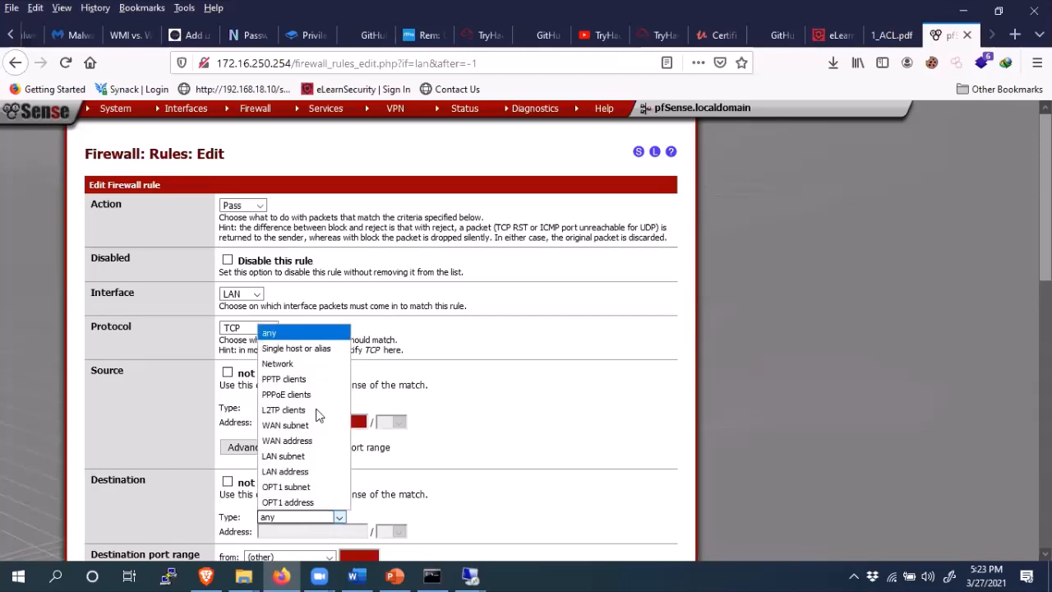
{"action": "left_click", "coordinate": [308, 364]}
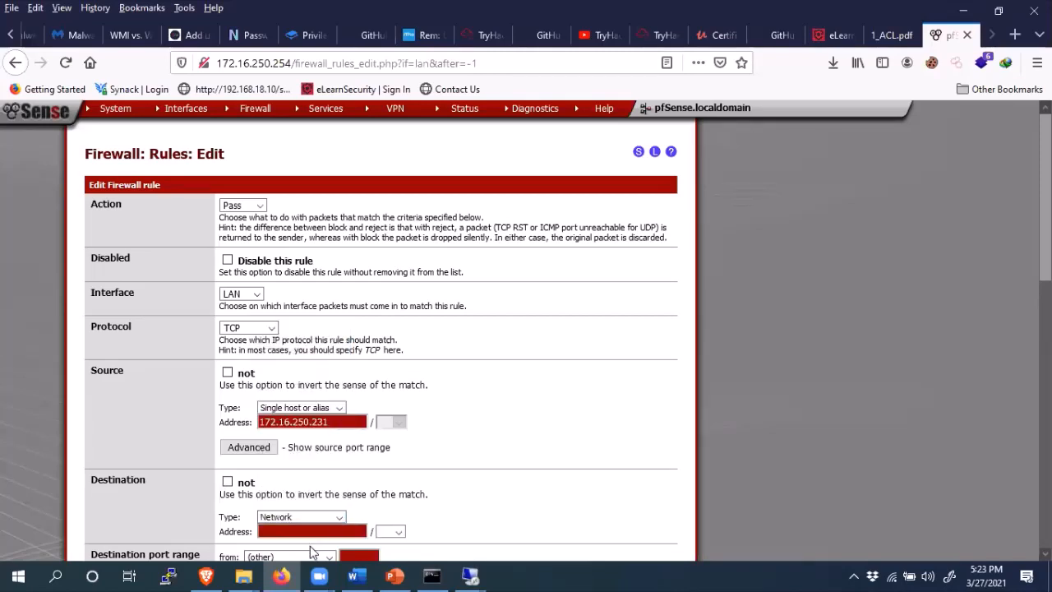
{"action": "scroll", "coordinate": [691, 358], "scroll_direction": "down", "scroll_amount": 3}
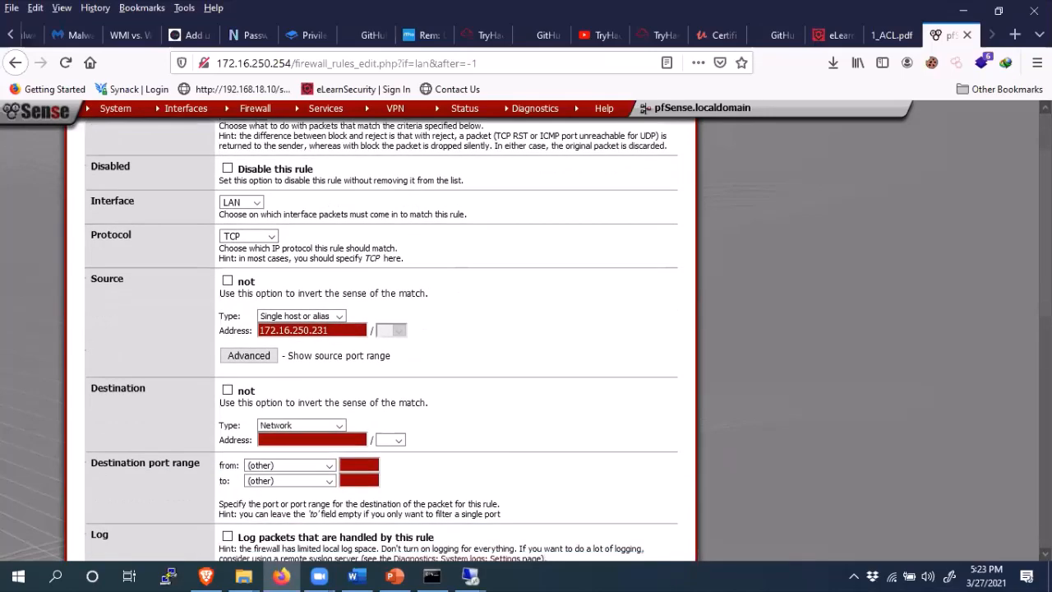
- Select the subnet 172.16.30.0 on the lab deck's Statistics slide (slide 7)
{"action": "left_click", "coordinate": [397, 574]}
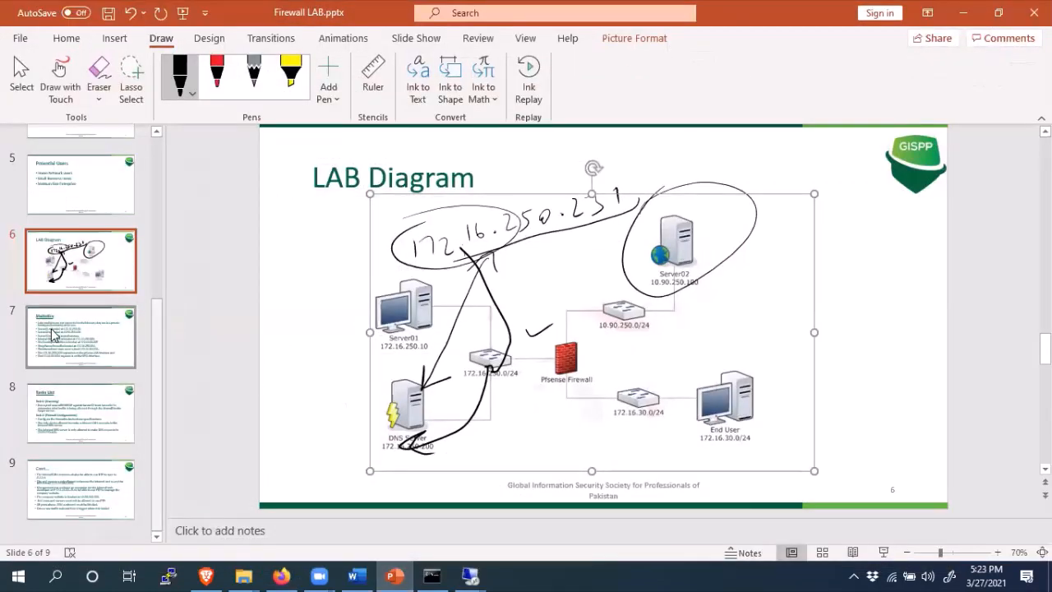
{"action": "left_click", "coordinate": [53, 333]}
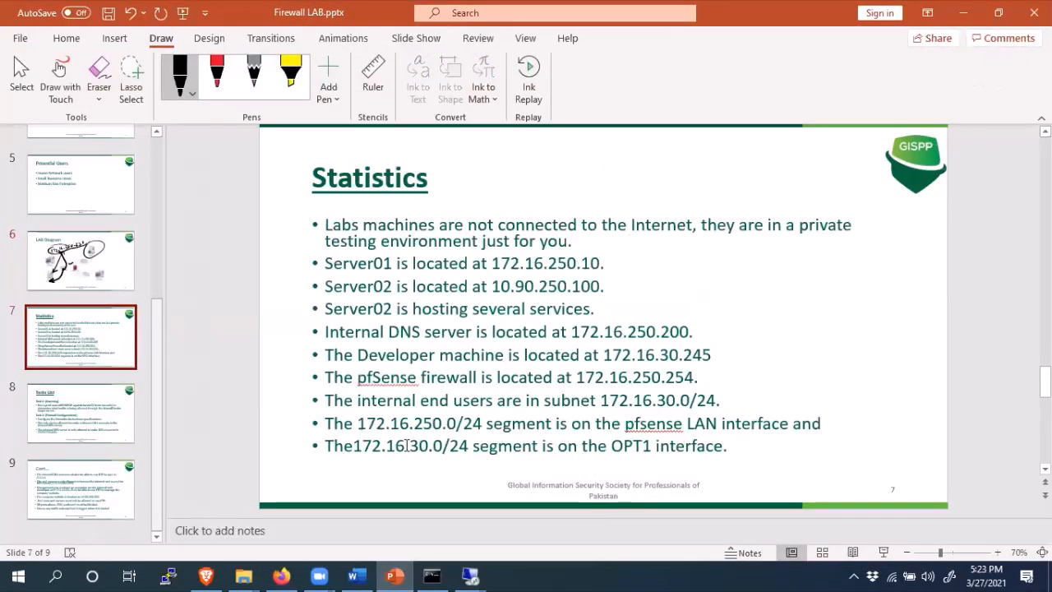
{"action": "left_click_drag", "start_coordinate": [444, 447], "coordinate": [358, 450]}
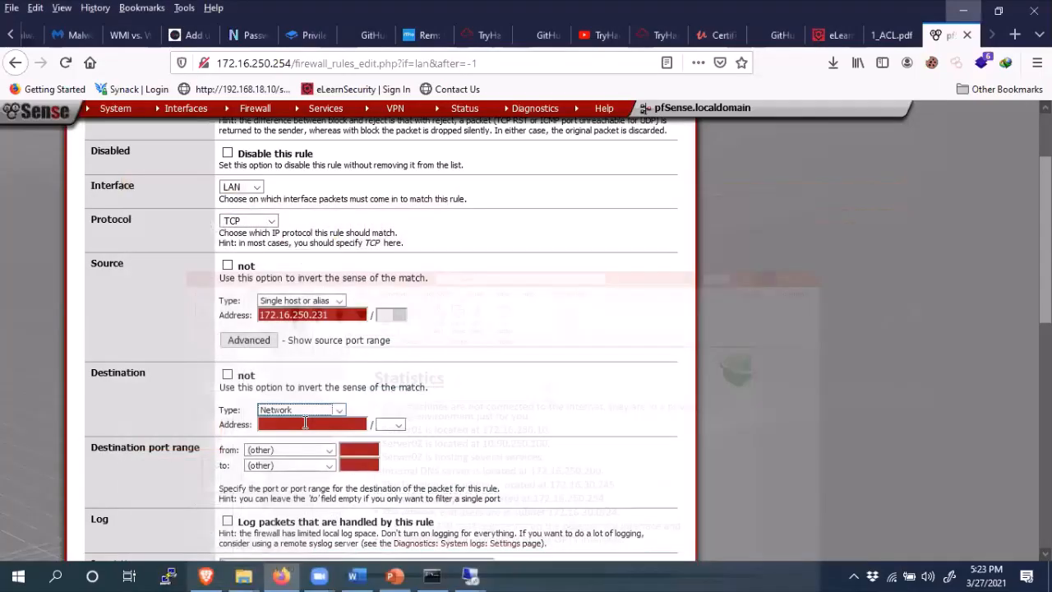
- Set the destination to 172.16.30.0/24 with destination port MS RDP
{"action": "left_click", "coordinate": [305, 423]}
{"action": "key", "text": "ctrl+v"}
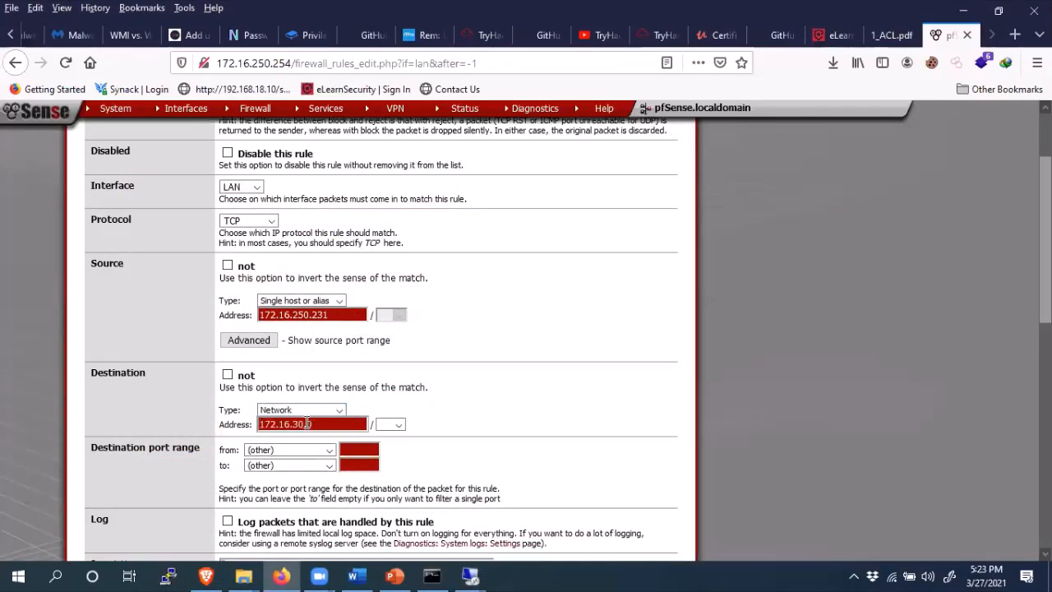
{"action": "left_click", "coordinate": [397, 424]}
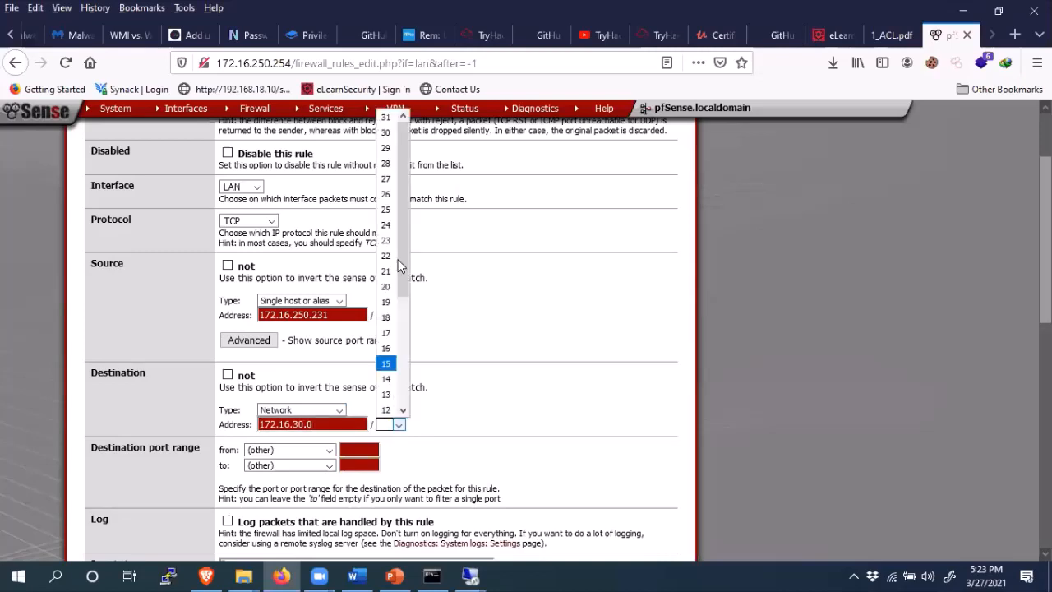
{"action": "left_click", "coordinate": [392, 206]}
{"action": "left_click", "coordinate": [316, 453]}
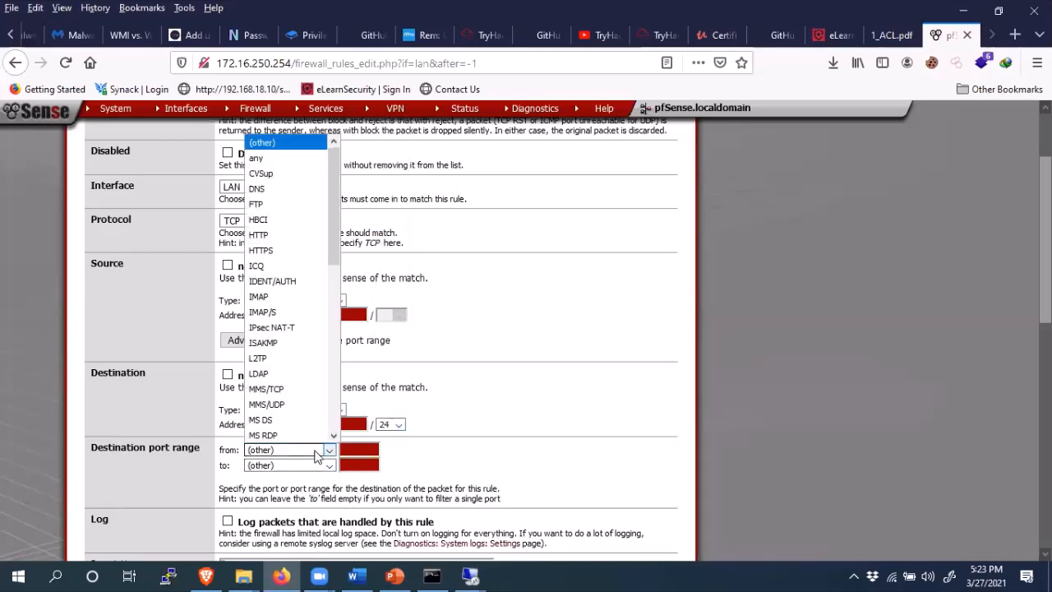
{"action": "left_click", "coordinate": [293, 435]}
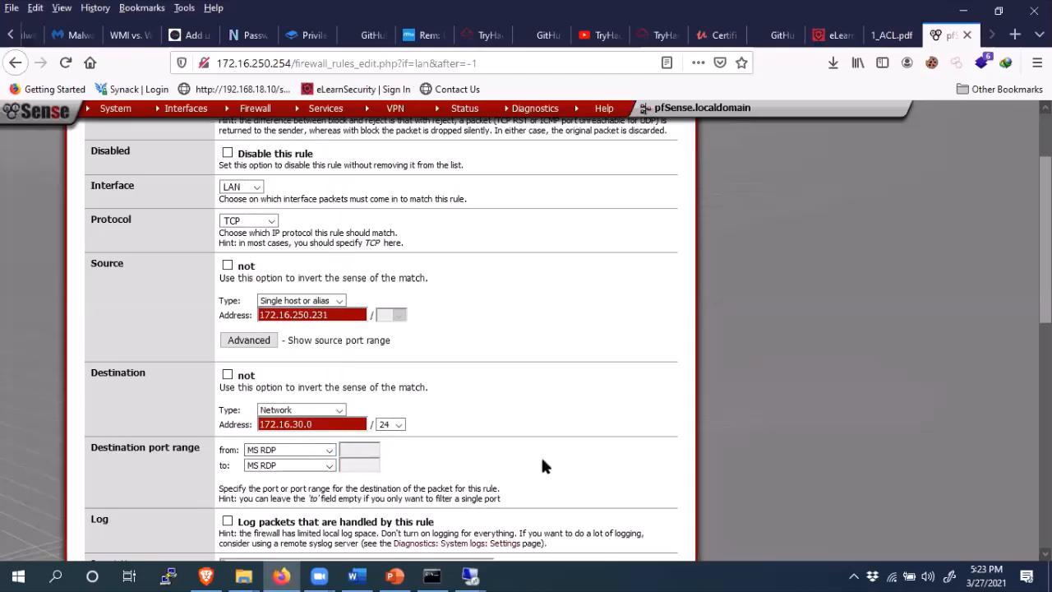
{"action": "scroll", "coordinate": [1044, 247], "scroll_direction": "down", "scroll_amount": 4}
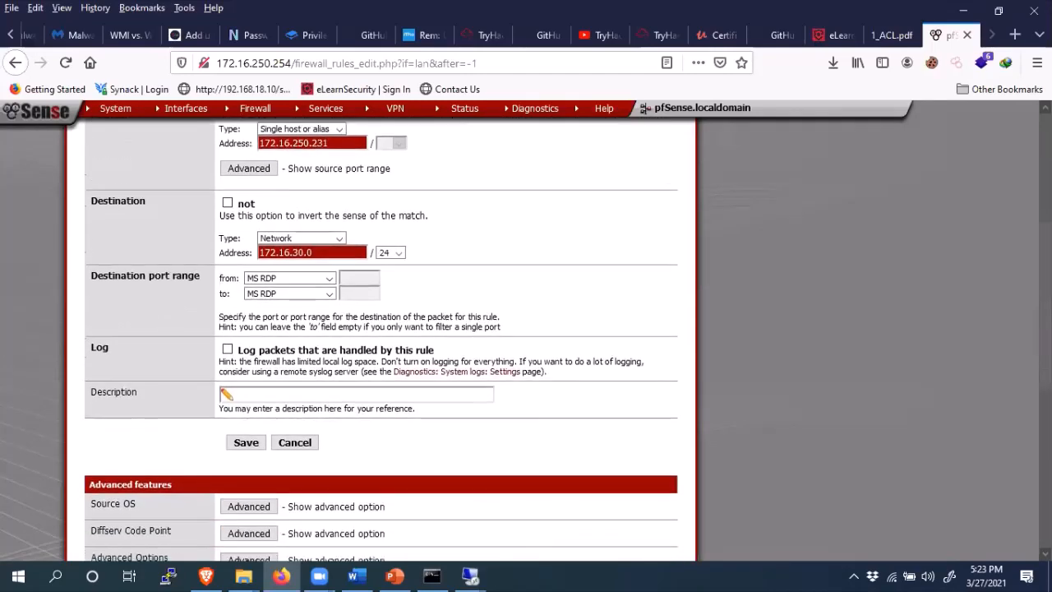
- Describe the rule as 'Allow RDP from my Computer' and save it
{"action": "left_click", "coordinate": [291, 397]}
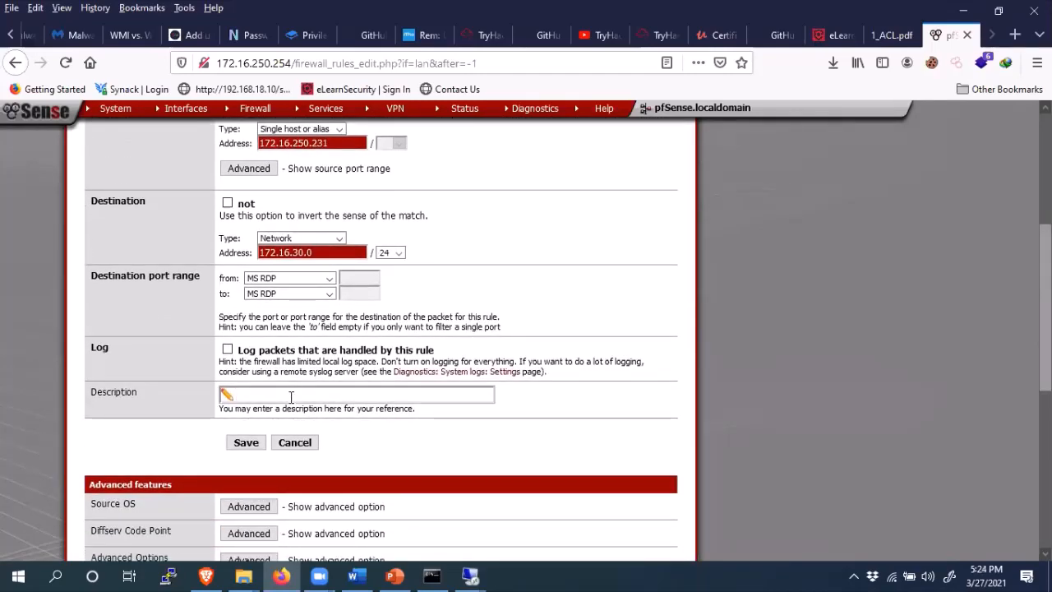
{"action": "type", "text": "Allow"}
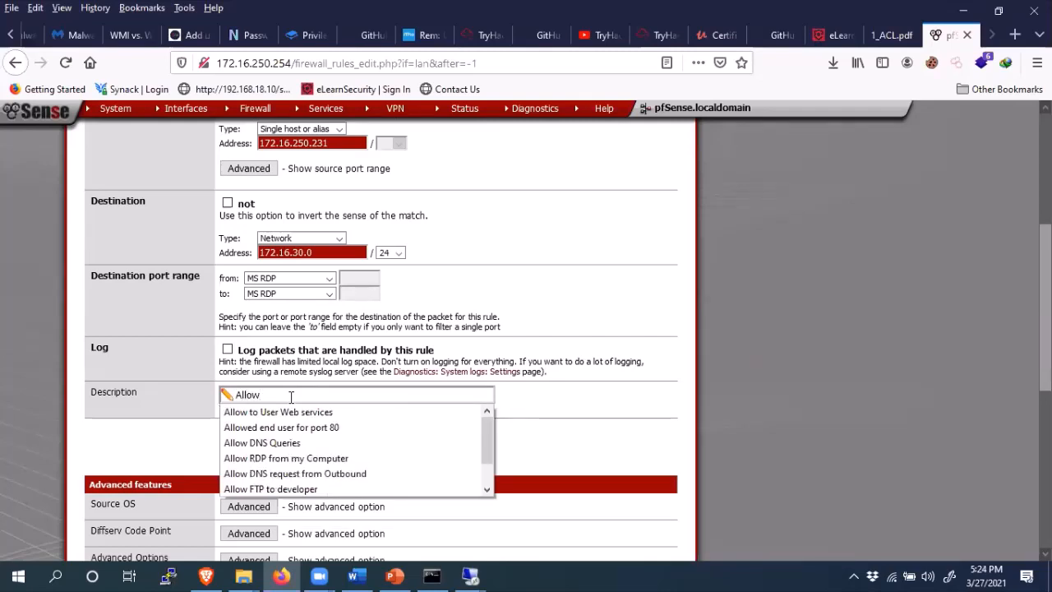
{"action": "type", "text": " RDP"}
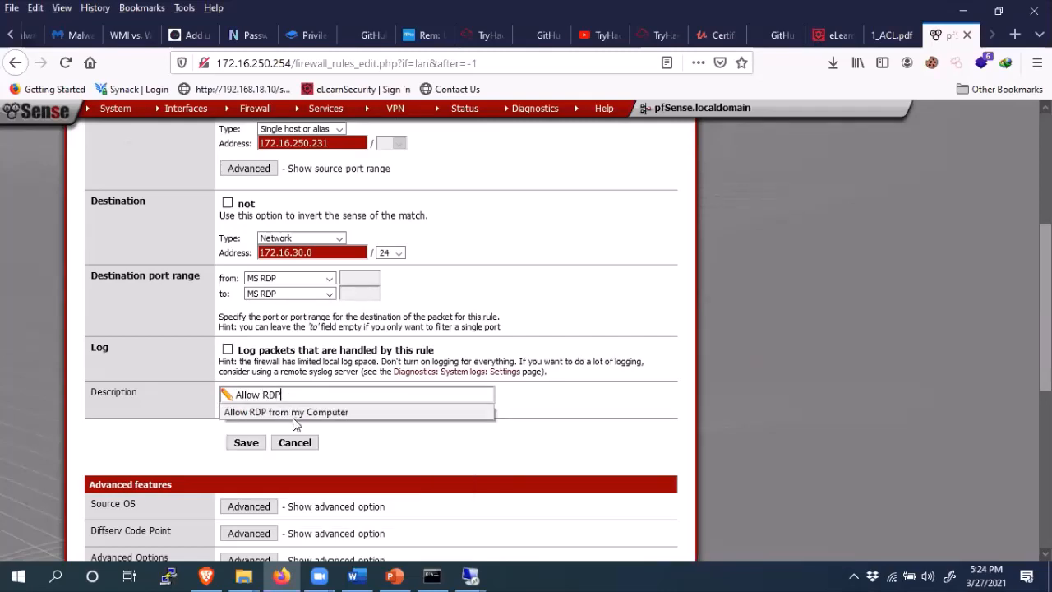
{"action": "left_click", "coordinate": [324, 413]}
{"action": "left_click", "coordinate": [251, 447]}
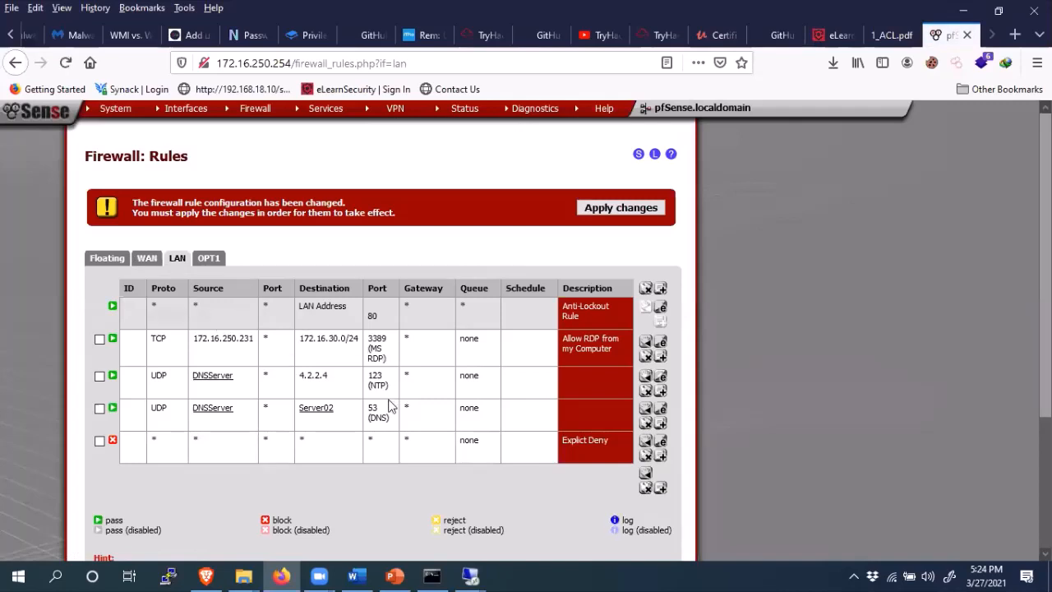
- Apply the pending changes so the new LAN RDP rule is loaded
{"action": "left_click", "coordinate": [618, 210]}
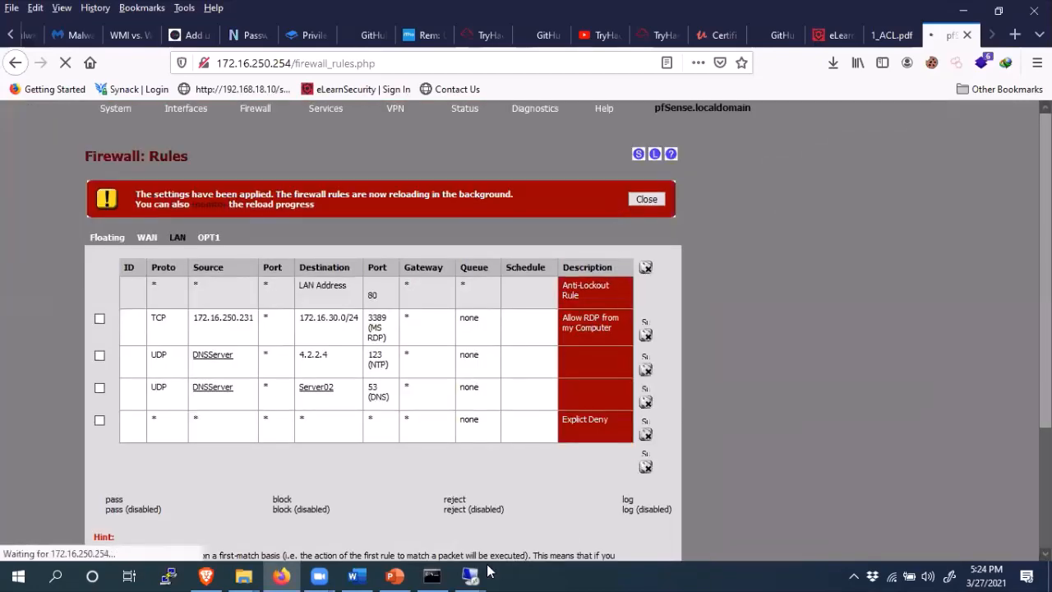
{"action": "mouse_move", "coordinate": [470, 576]}
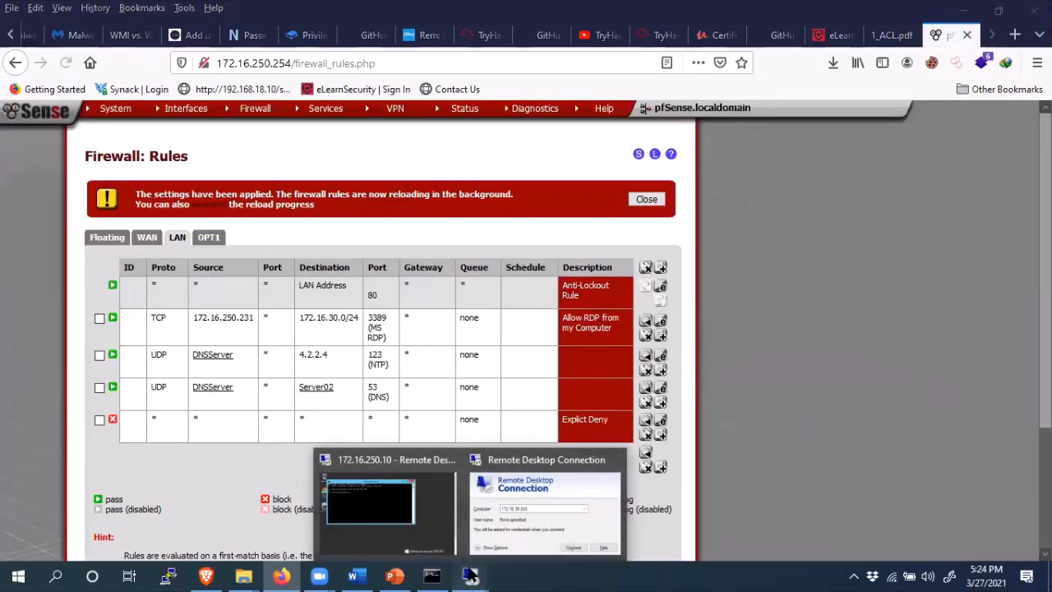
- Connect Remote Desktop to 172.16.30.245, accepting the unverified remote identity
{"action": "left_click", "coordinate": [536, 514]}
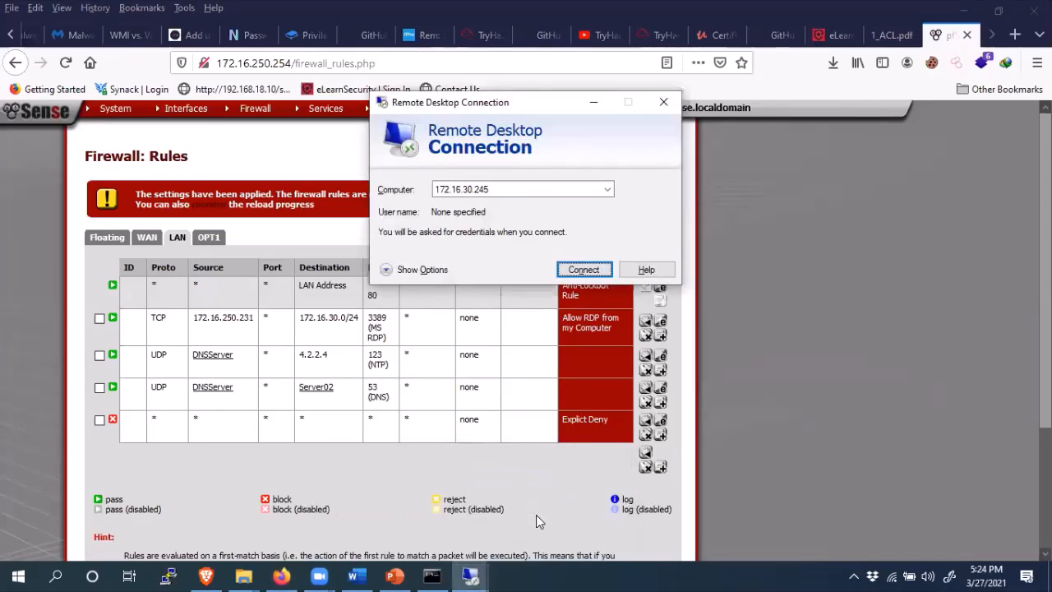
{"action": "left_click", "coordinate": [584, 271]}
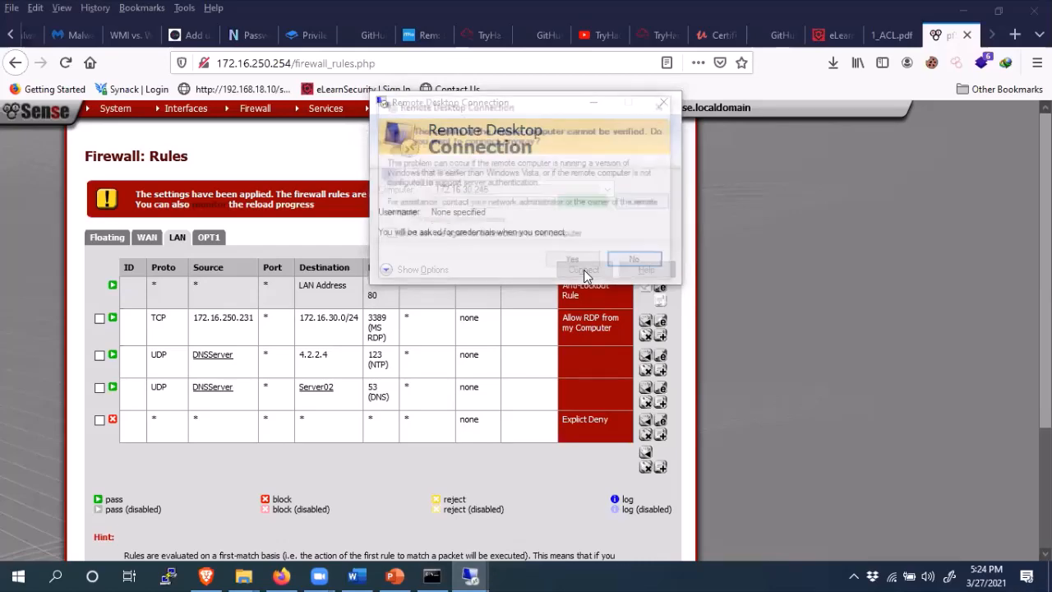
{"action": "left_click", "coordinate": [577, 262]}
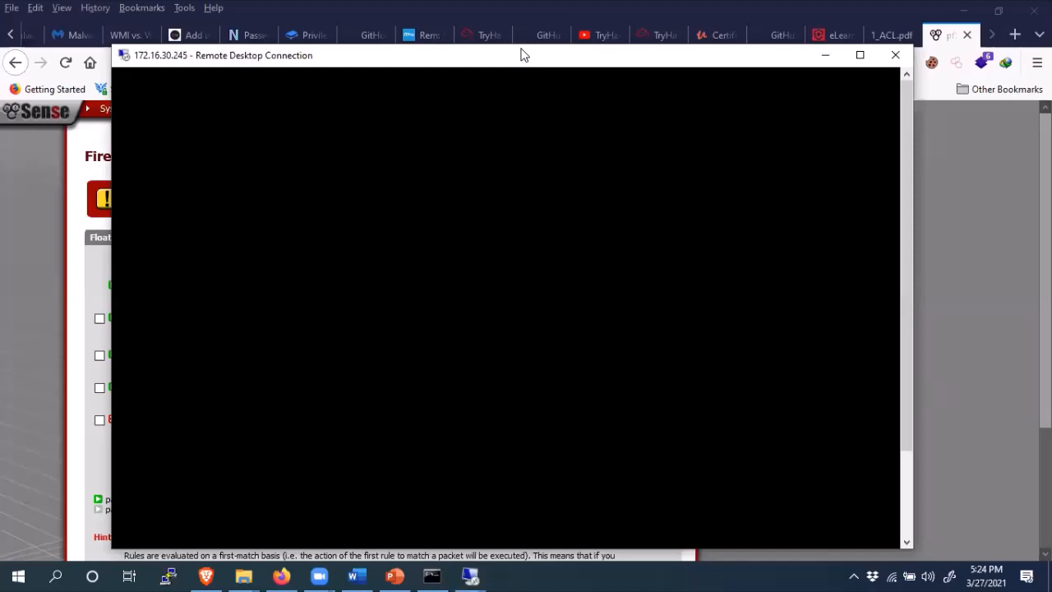
- Log on to the Windows XP machine with the account password to reach its desktop
{"action": "left_click_drag", "start_coordinate": [521, 55], "coordinate": [523, 44]}
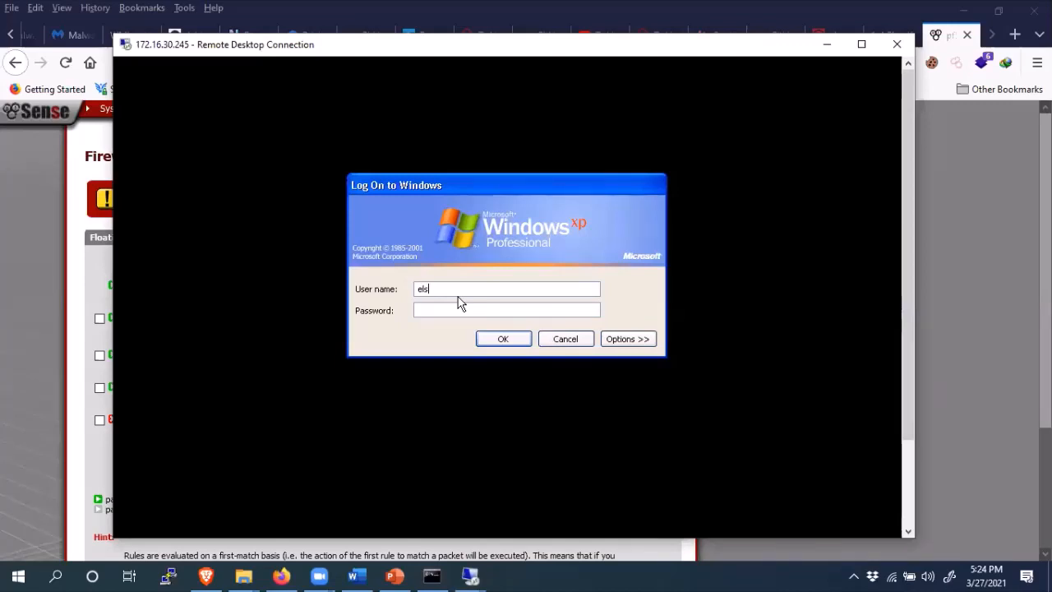
{"action": "type", "text": "ent"}
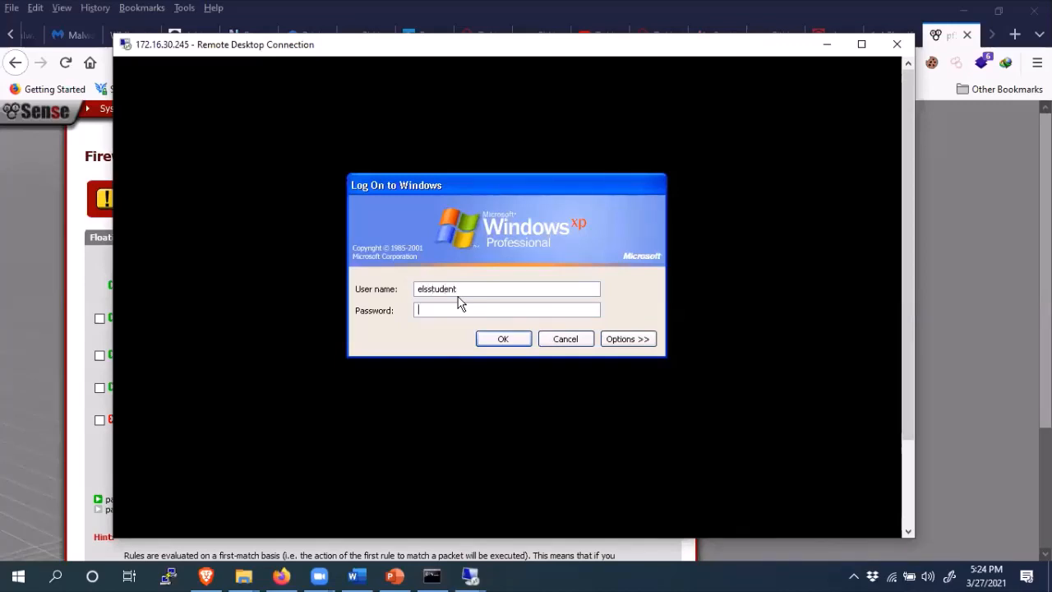
{"action": "type", "text": "******"}
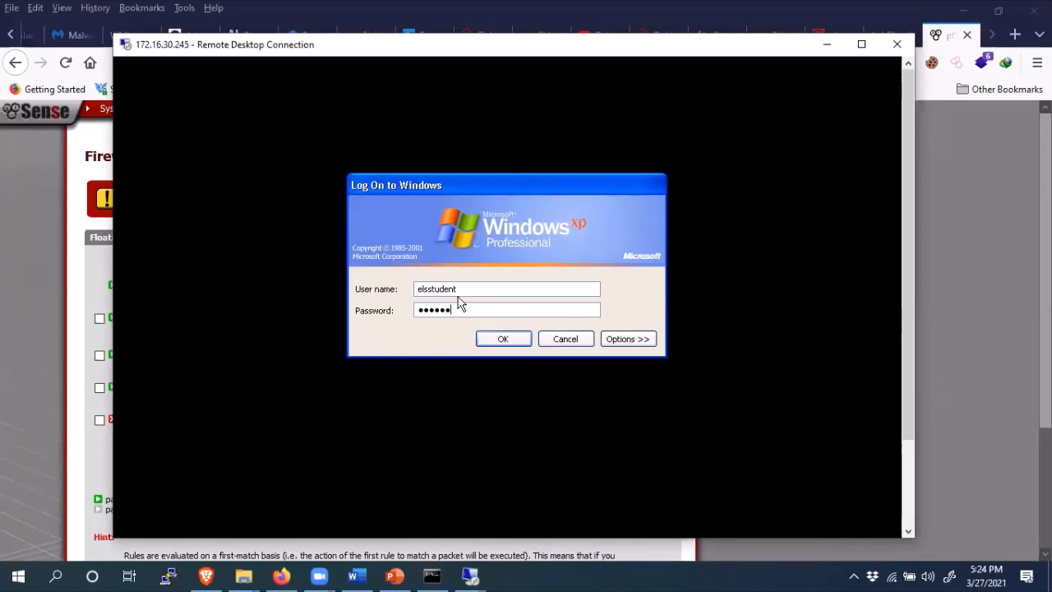
{"action": "type", "text": "*"}
{"action": "key", "text": "Return"}
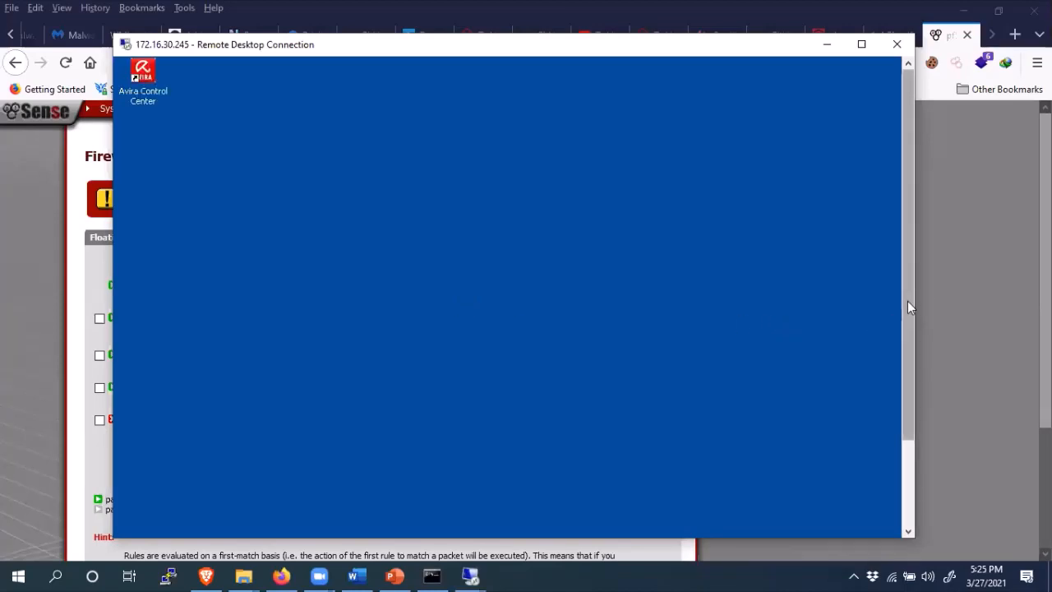
- Open the Control Panel from the remote XP machine's Start menu
{"action": "left_click_drag", "start_coordinate": [911, 297], "coordinate": [909, 399]}
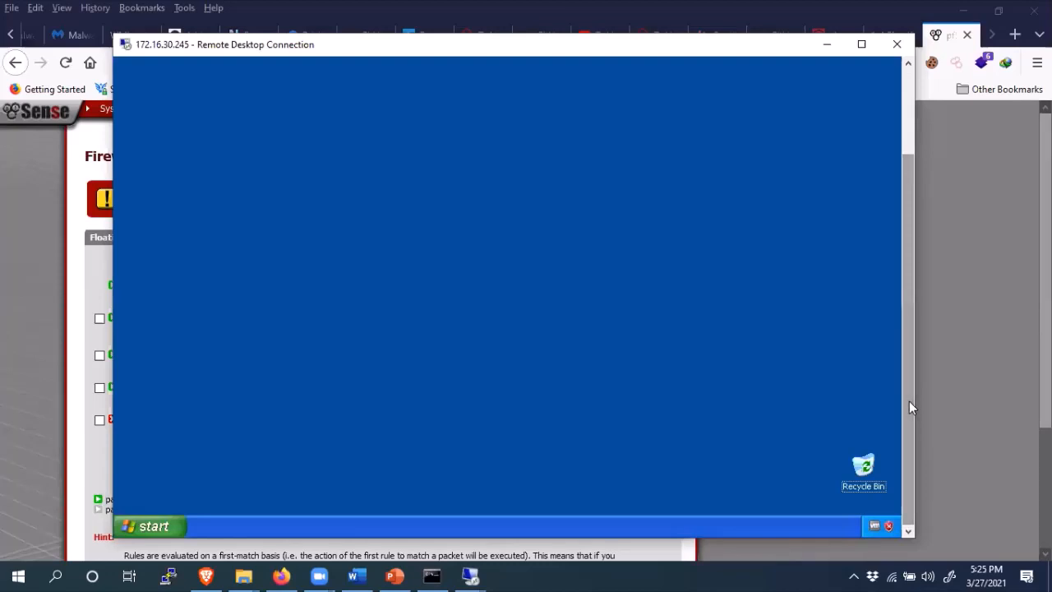
{"action": "left_click", "coordinate": [154, 529]}
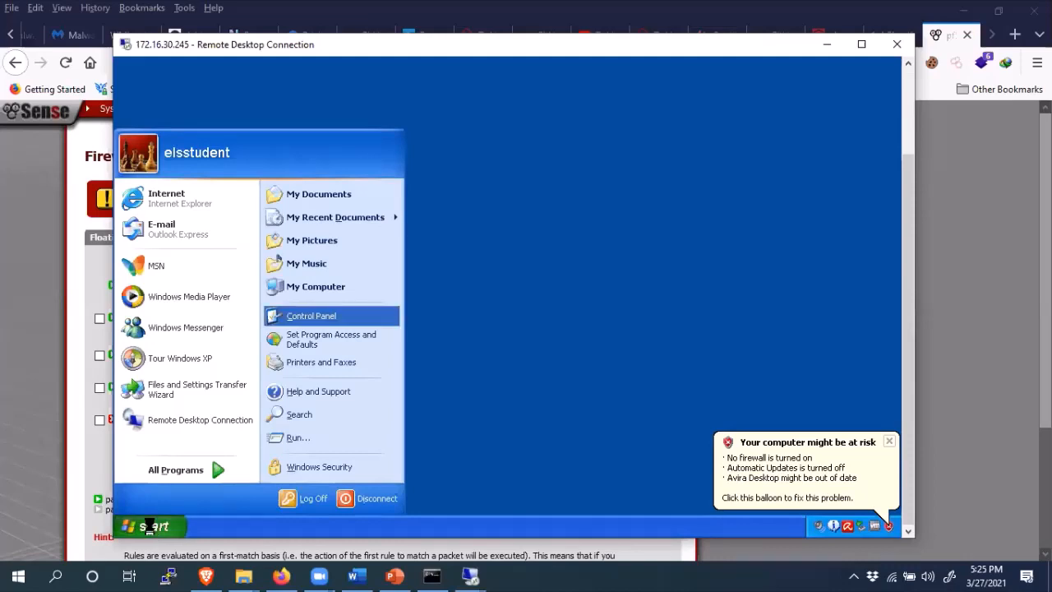
{"action": "left_click", "coordinate": [152, 528]}
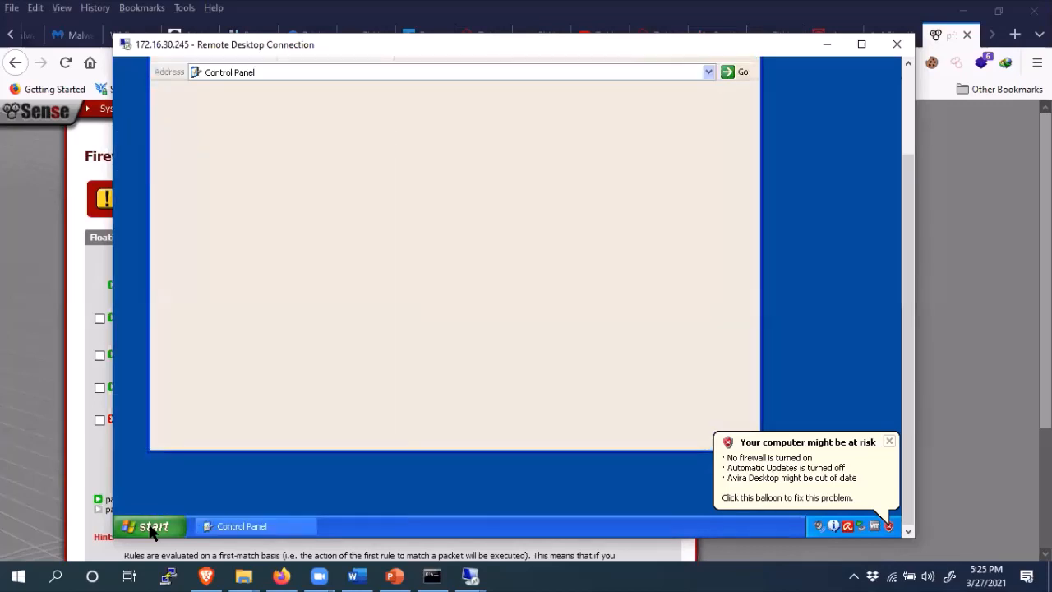
{"action": "left_click", "coordinate": [151, 529]}
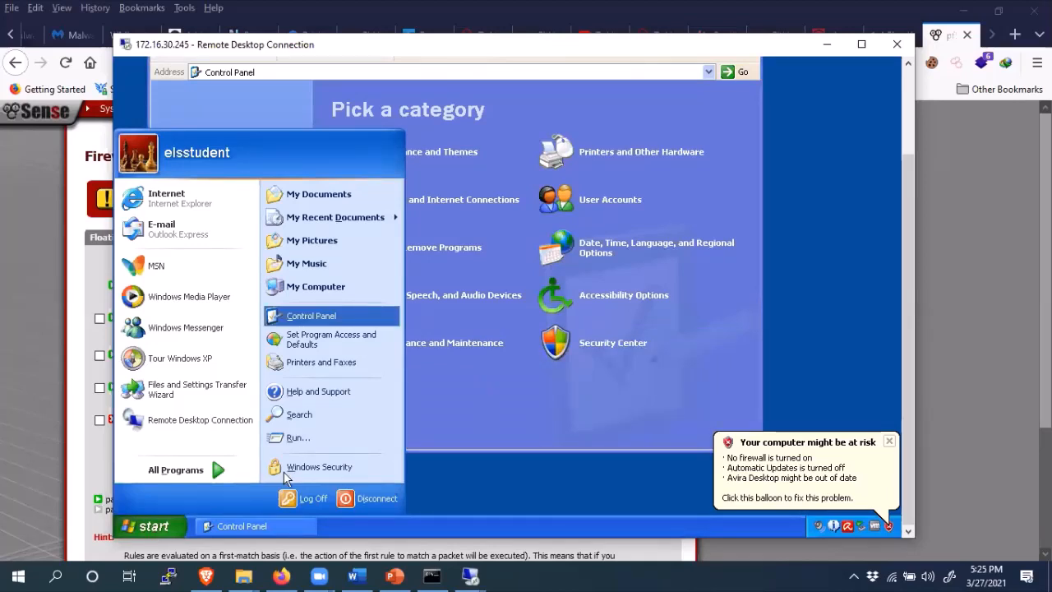
{"action": "left_click", "coordinate": [296, 438]}
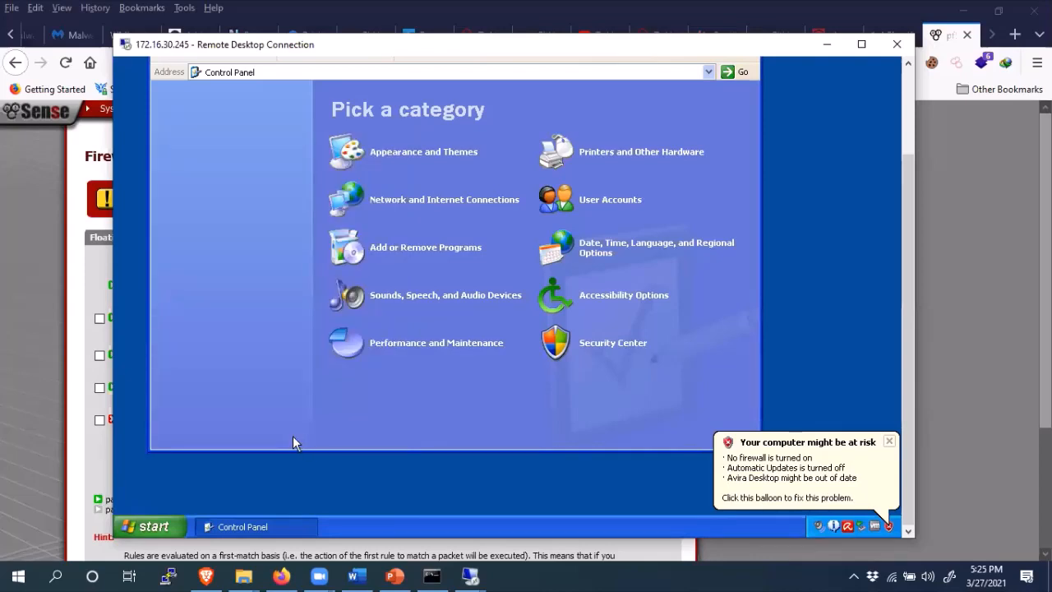
- Launch cmd from the remote Run dialog and begin an 'ftp' command
{"action": "left_click", "coordinate": [152, 530]}
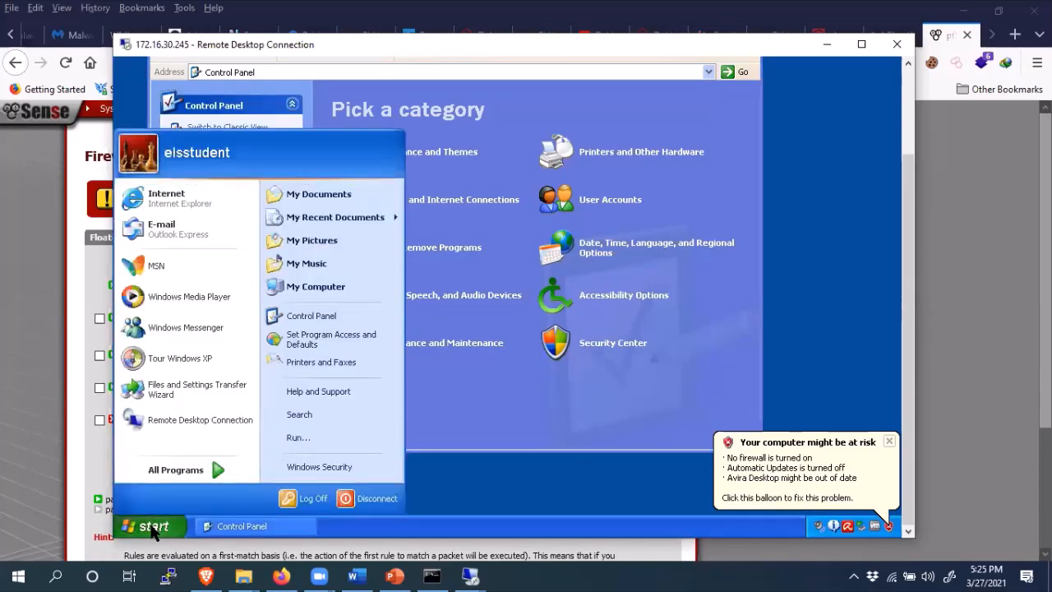
{"action": "left_click", "coordinate": [293, 435]}
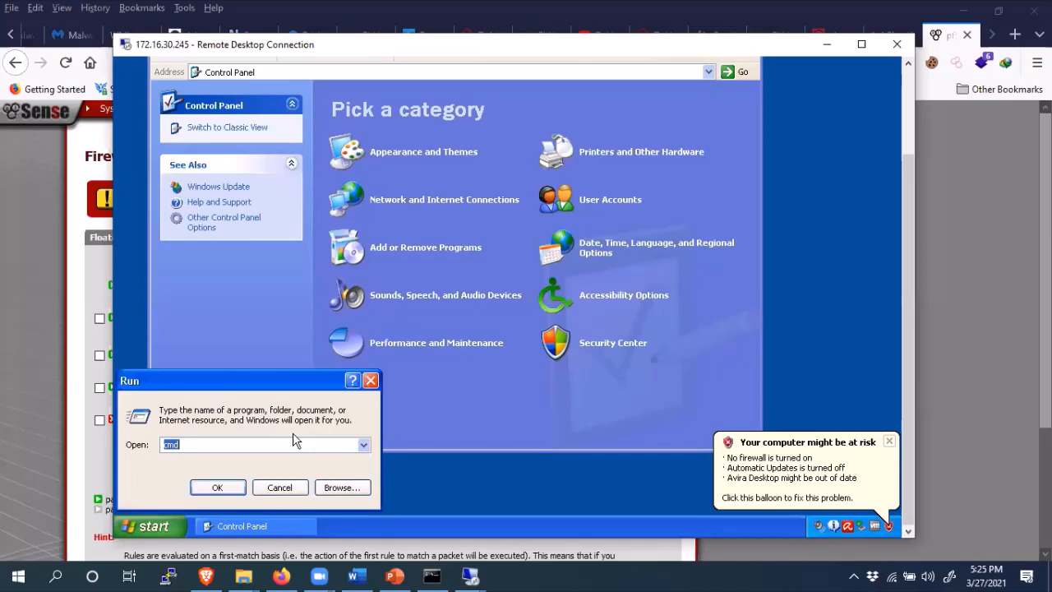
{"action": "key", "text": "Return"}
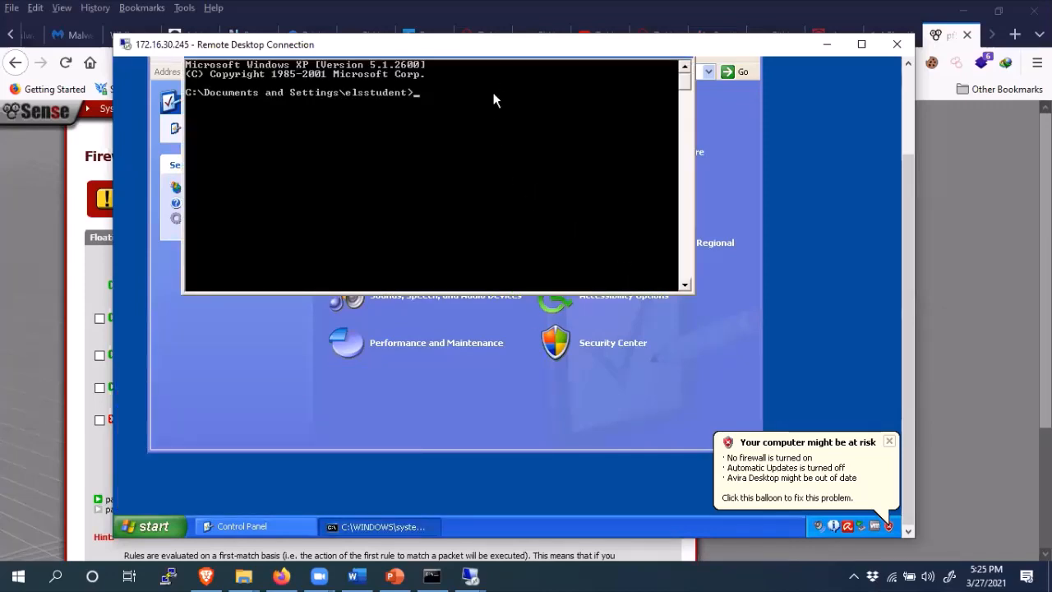
{"action": "left_click_drag", "start_coordinate": [901, 270], "coordinate": [911, 195]}
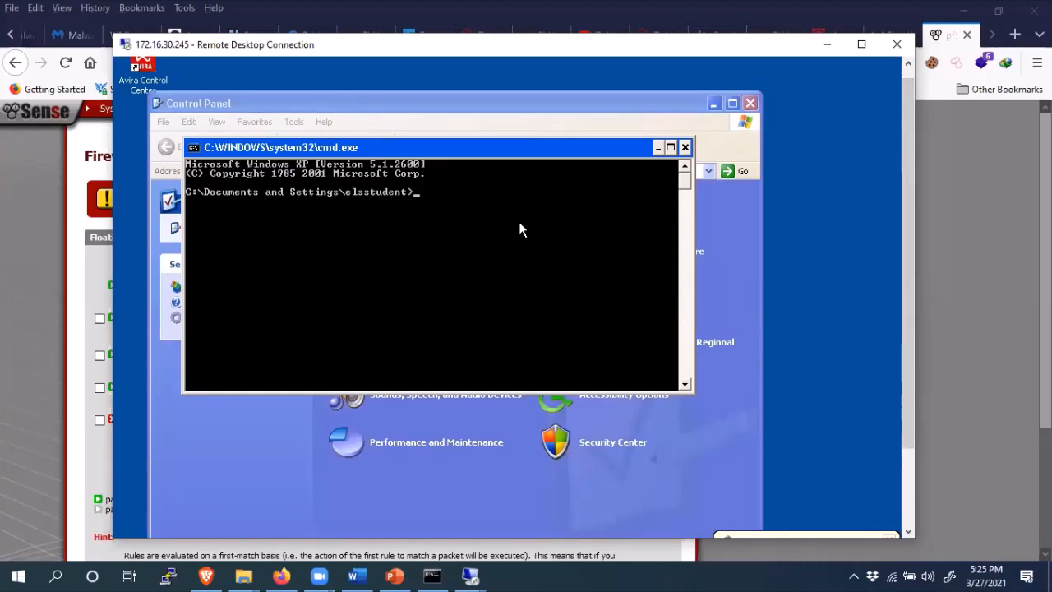
{"action": "type", "text": "ftp"}
- Switch to the lab slides and select Server02's address 10.90.250.100 on the Statistics slide
{"action": "left_click", "coordinate": [283, 575]}
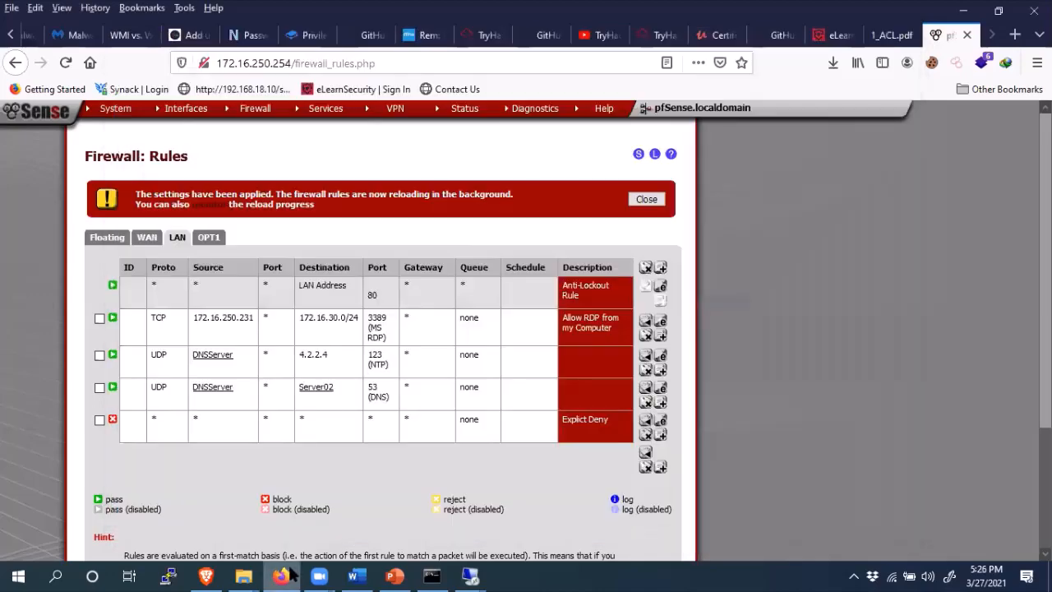
{"action": "left_click", "coordinate": [398, 576]}
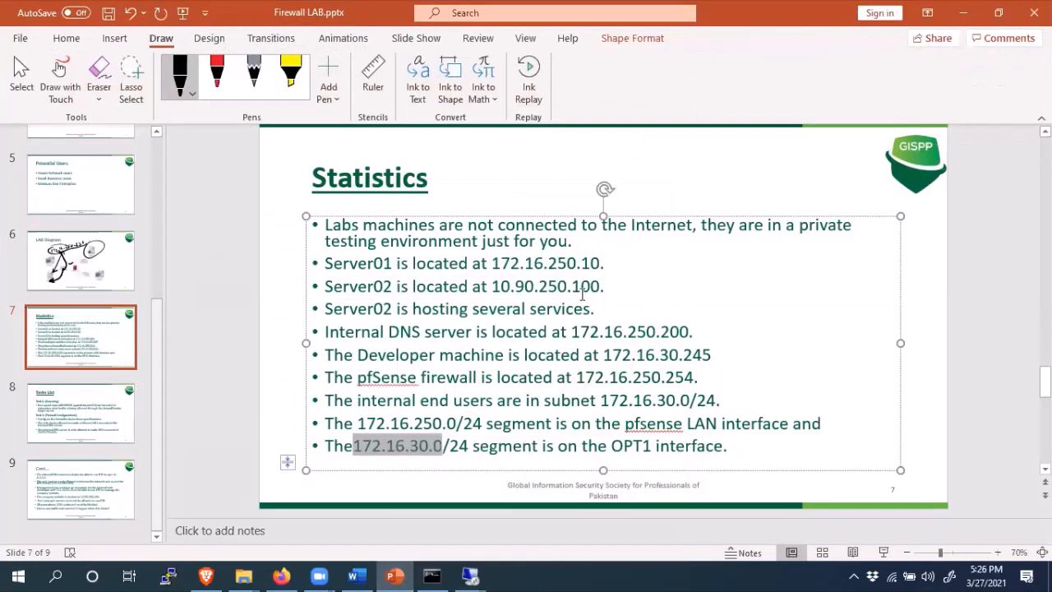
{"action": "left_click_drag", "start_coordinate": [493, 287], "coordinate": [601, 286]}
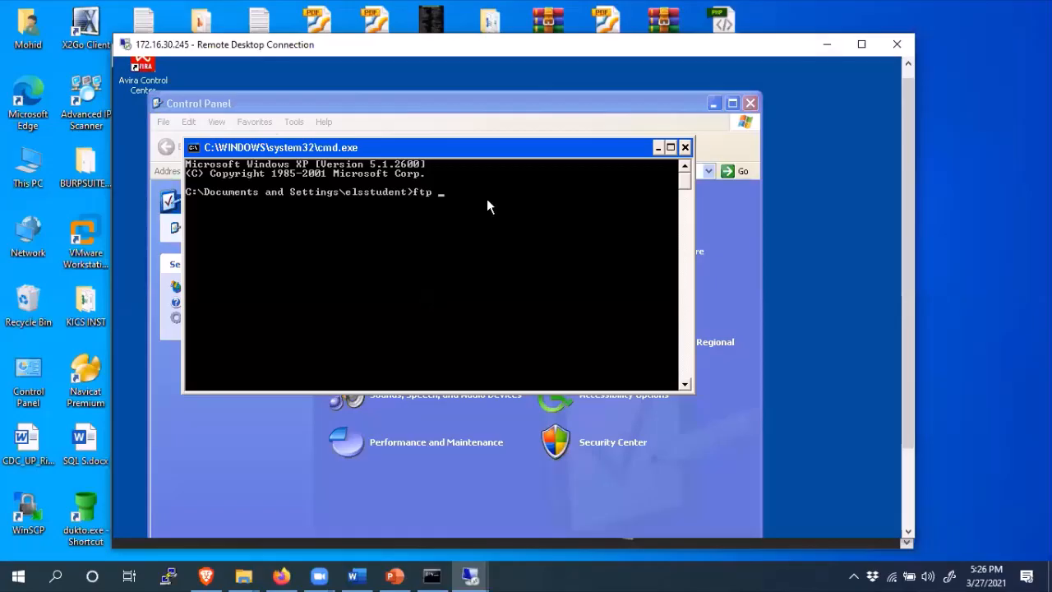
- Paste 10.90.250.100 after ftp and connect to the server
{"action": "right_click", "coordinate": [486, 198]}
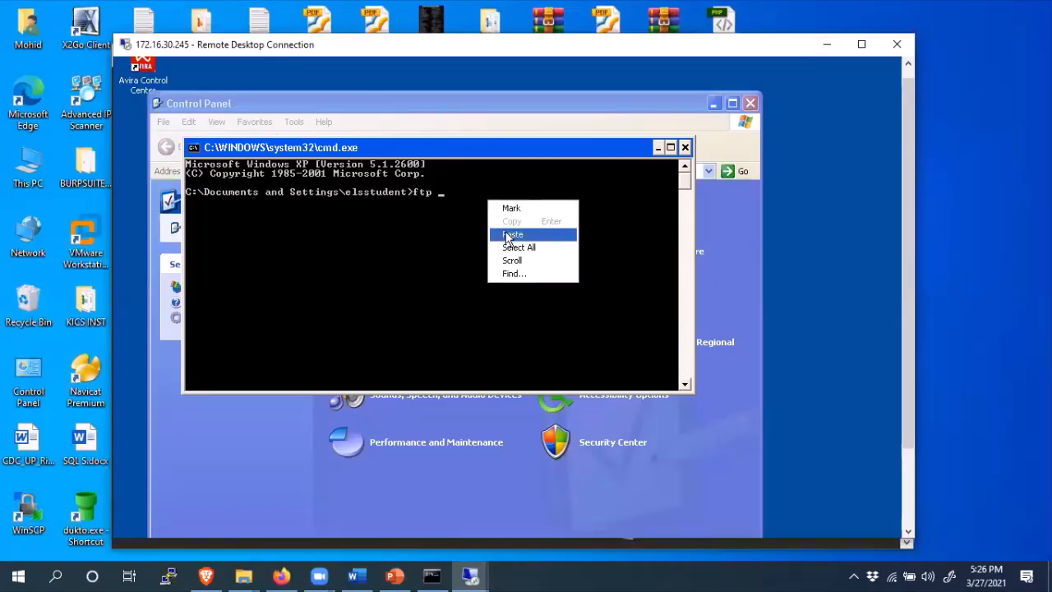
{"action": "left_click", "coordinate": [505, 231]}
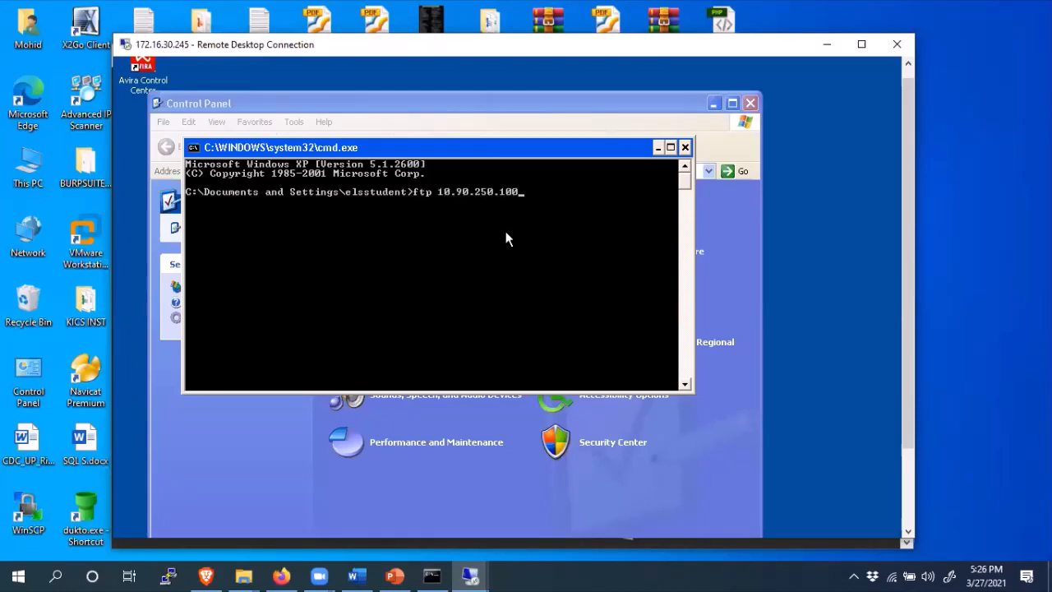
{"action": "key", "text": "Return"}
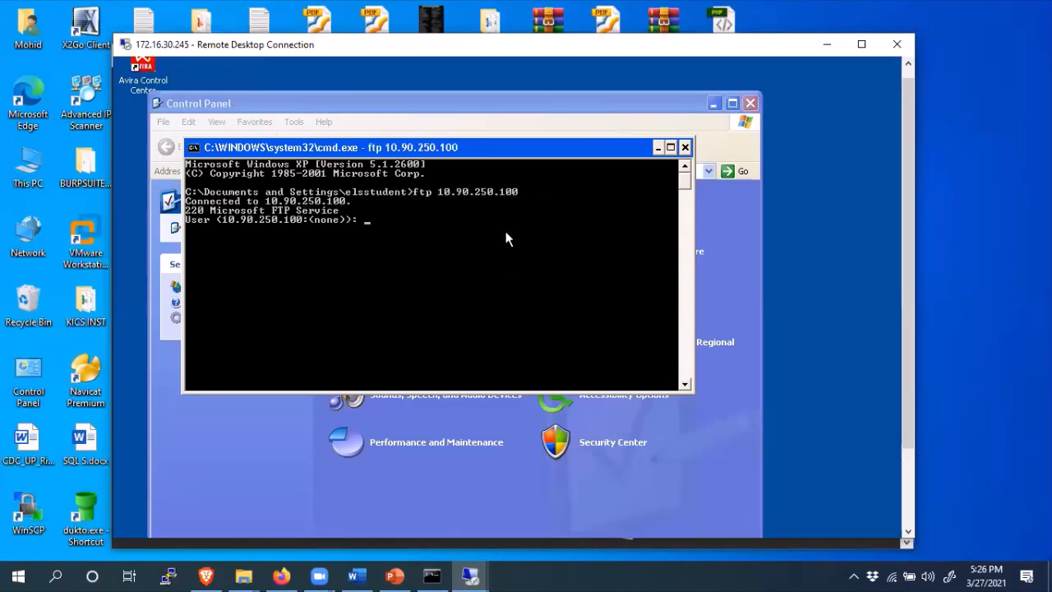
- Log in as 'anonymous' with a blank password, which fails with 530
{"action": "type", "text": "ymous"}
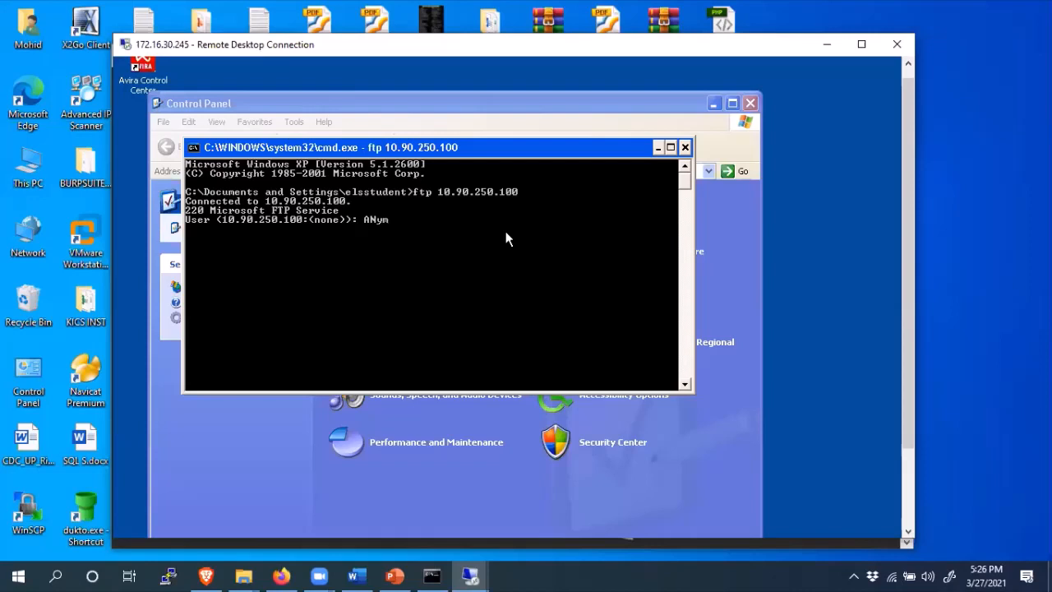
{"action": "key", "text": "BackSpace"}
{"action": "key", "text": "BackSpace"}
{"action": "key", "text": "BackSpace"}
{"action": "key", "text": "BackSpace"}
{"action": "key", "text": "BackSpace"}
{"action": "key", "text": "BackSpace"}
{"action": "type", "text": "n"}
{"action": "type", "text": "ymoust"}
{"action": "key", "text": "BackSpace"}
{"action": "key", "text": "BackSpace"}
{"action": "key", "text": "BackSpace"}
{"action": "key", "text": "BackSpace"}
{"action": "key", "text": "BackSpace"}
{"action": "key", "text": "BackSpace"}
{"action": "key", "text": "BackSpace"}
{"action": "key", "text": "BackSpace"}
{"action": "type", "text": "anonymous"}
{"action": "key", "text": "Return"}
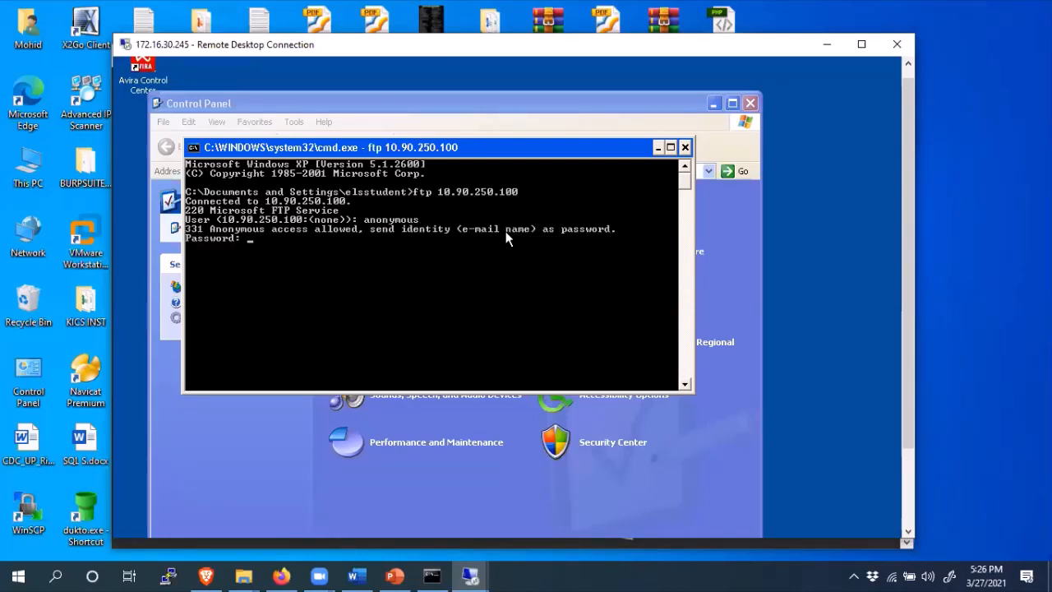
{"action": "key", "text": "Return"}
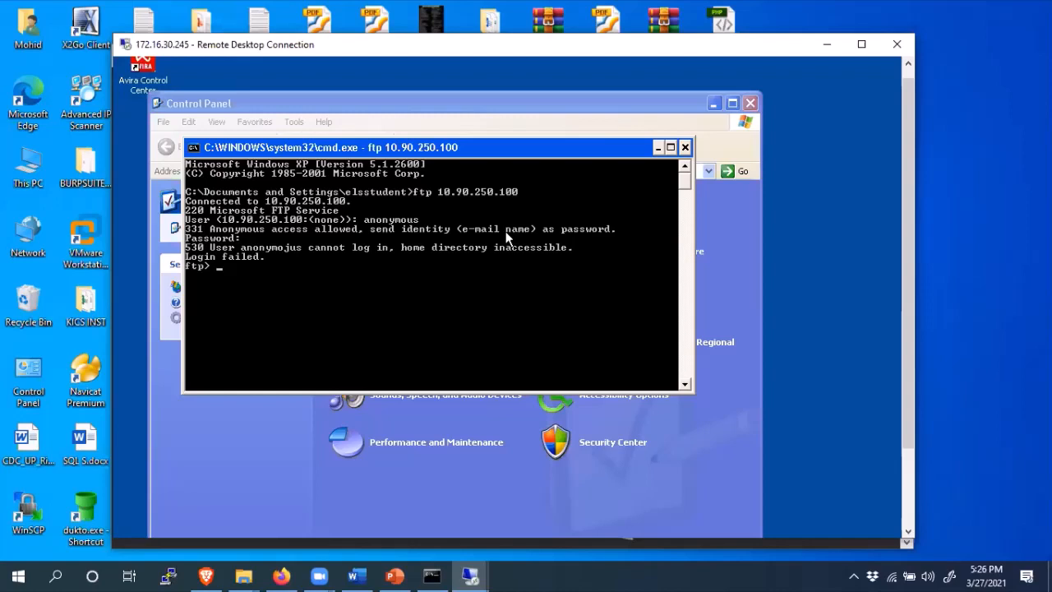
- End the ftp session with 'bye'
{"action": "type", "text": "e"}
{"action": "key", "text": "BackSpace"}
{"action": "type", "text": "bye"}
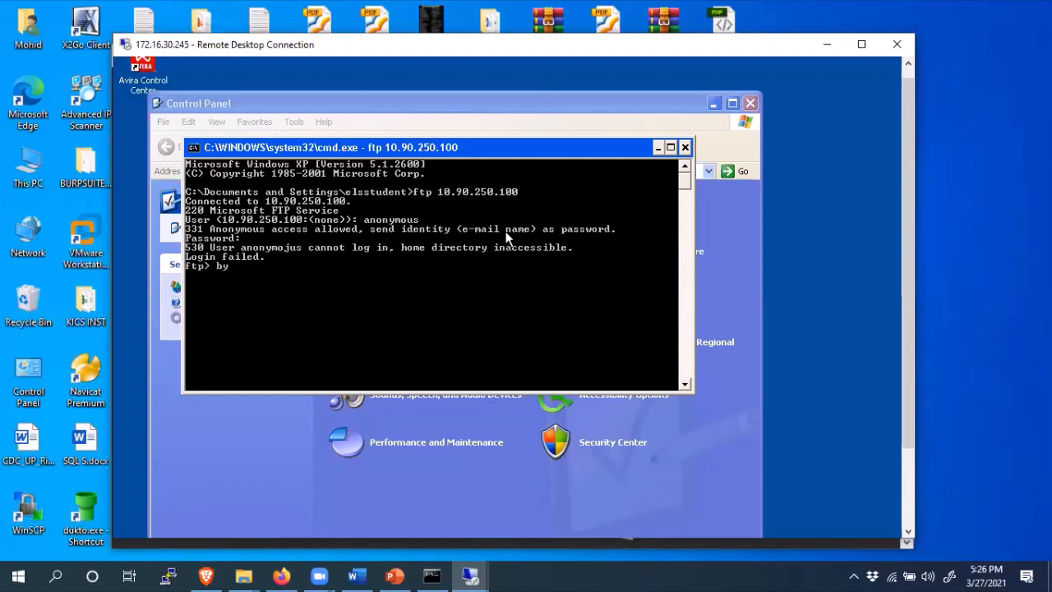
{"action": "key", "text": "Return"}
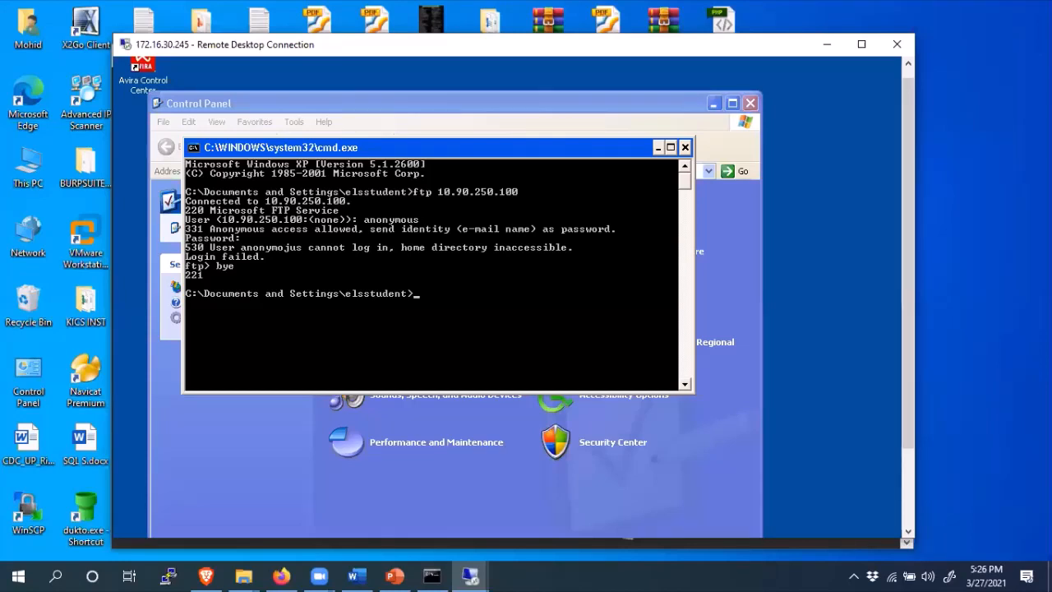
- Minimize the command prompt with the failed FTP login and scroll down to the XP taskbar
{"action": "left_click", "coordinate": [657, 148]}
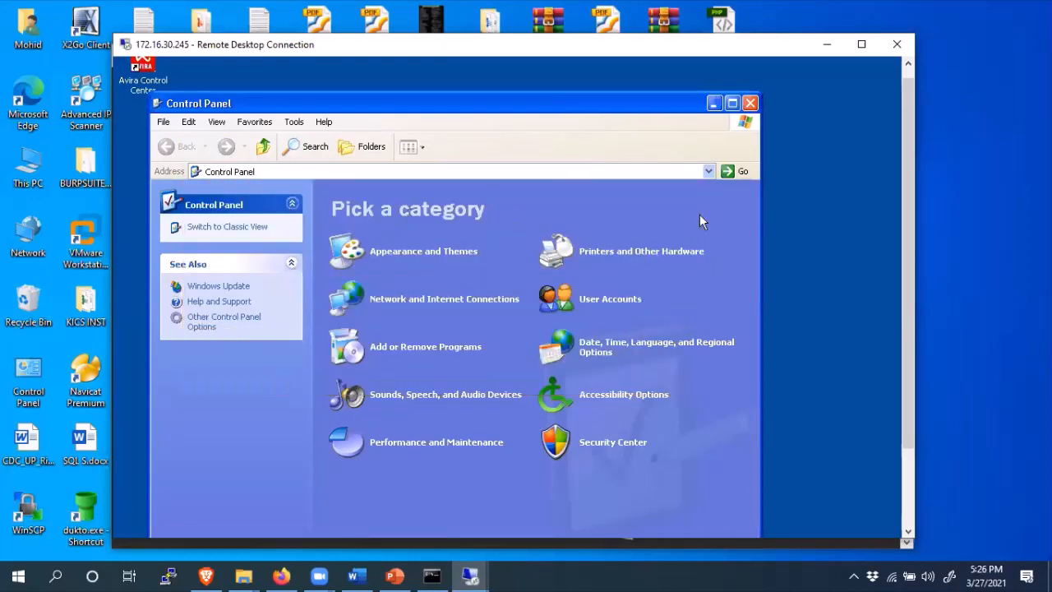
{"action": "left_click_drag", "start_coordinate": [906, 245], "coordinate": [904, 324]}
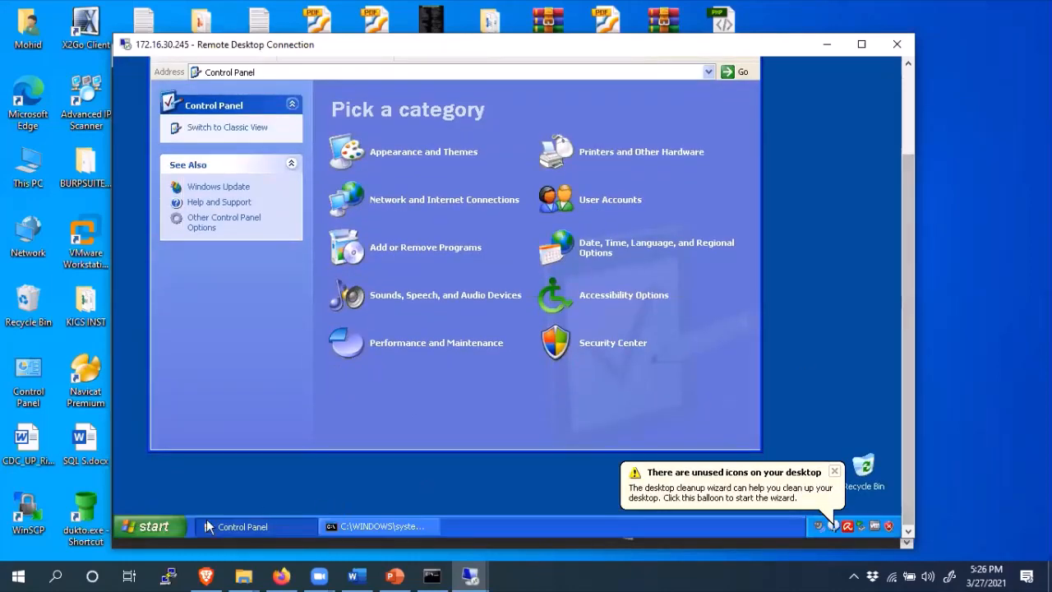
- Launch Internet Explorer from the Start menu and browse to 10.90.250.100
{"action": "left_click", "coordinate": [153, 526]}
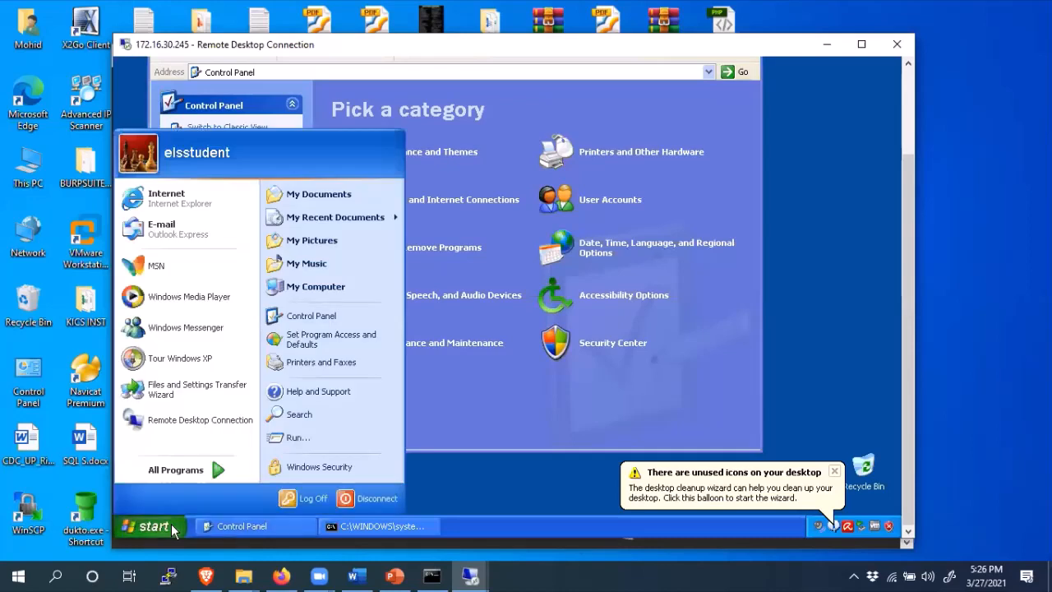
{"action": "left_click", "coordinate": [169, 204]}
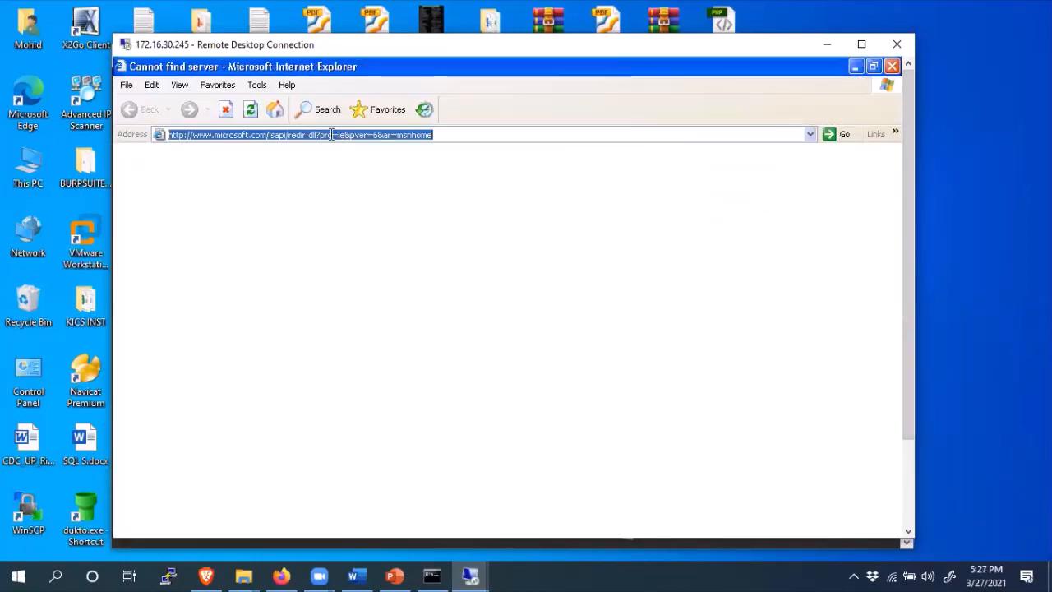
{"action": "type", "text": "10.90.250.100"}
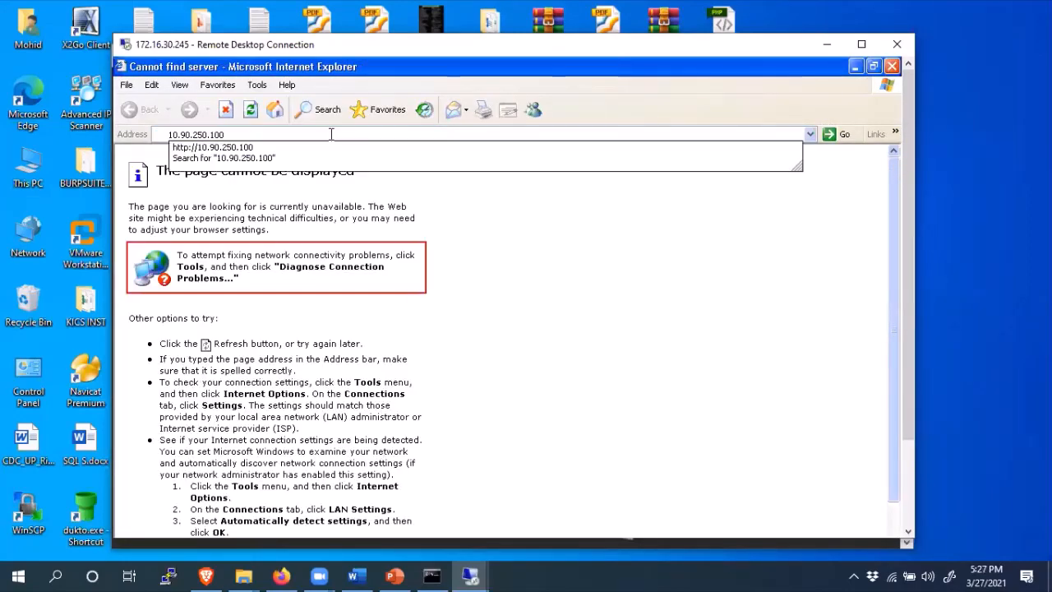
{"action": "key", "text": "Return"}
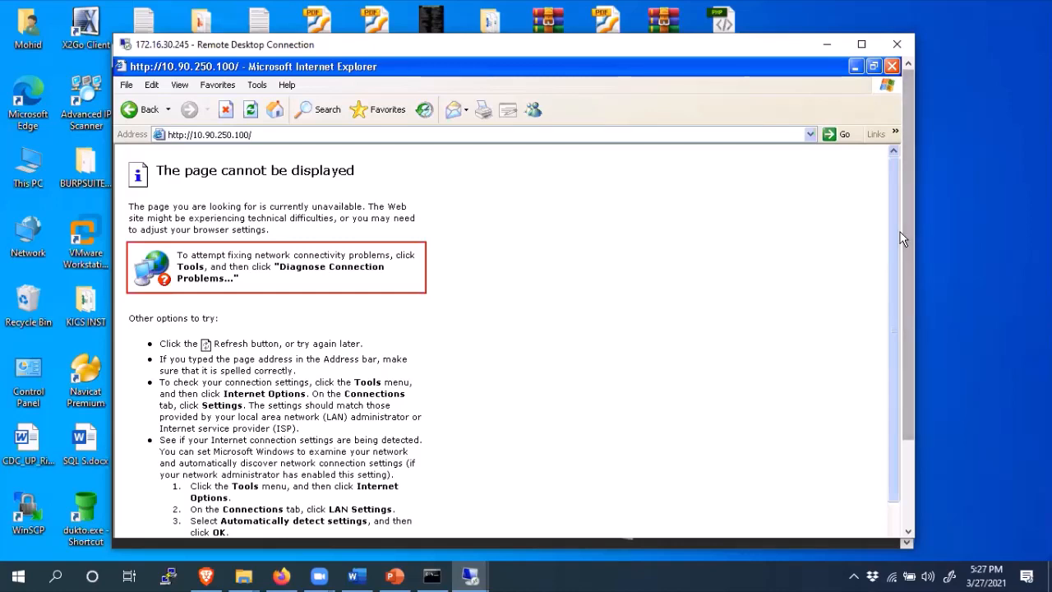
- Retry 10.90.250.100 after the 'page cannot be displayed' error so the page loads
{"action": "mouse_move", "coordinate": [908, 231]}
{"action": "left_mouse_down"}
{"action": "mouse_move", "coordinate": [908, 243]}
{"action": "mouse_move", "coordinate": [909, 221]}
{"action": "left_mouse_up"}
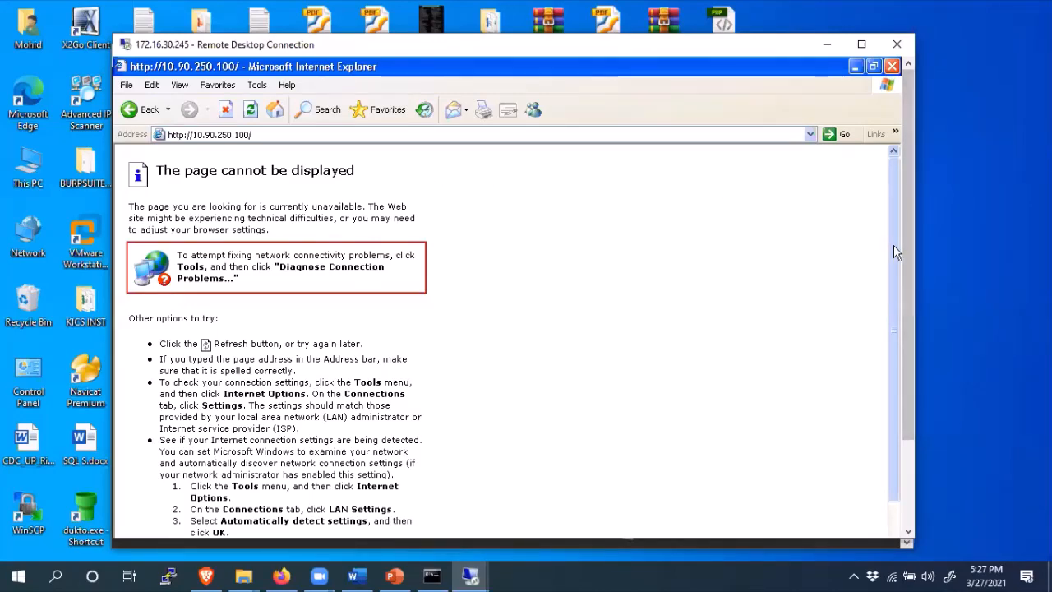
{"action": "scroll", "coordinate": [895, 304], "scroll_direction": "down", "scroll_amount": 5}
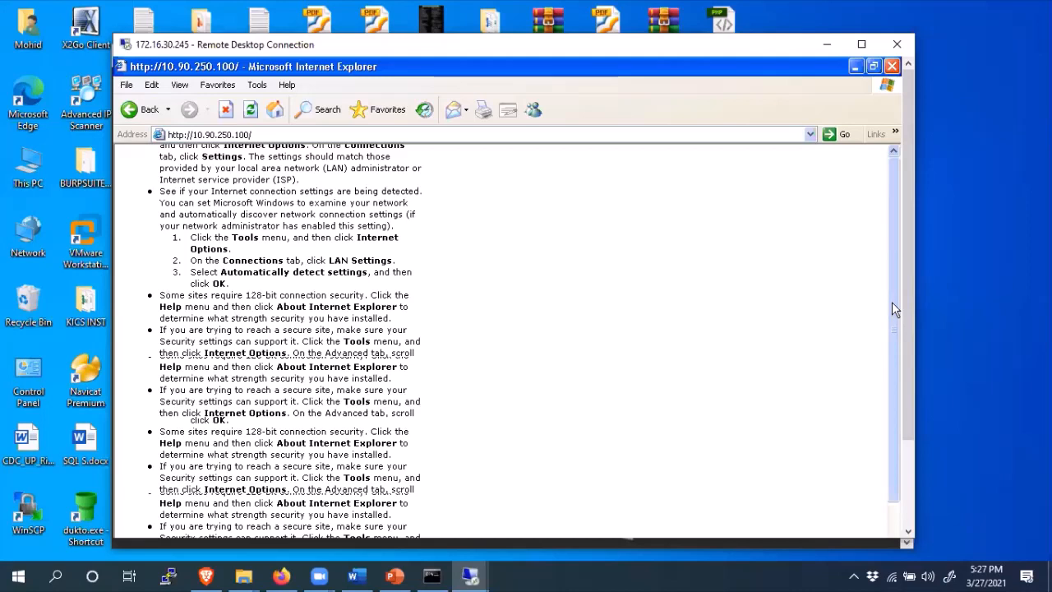
{"action": "scroll", "coordinate": [892, 300], "scroll_direction": "down", "scroll_amount": 3}
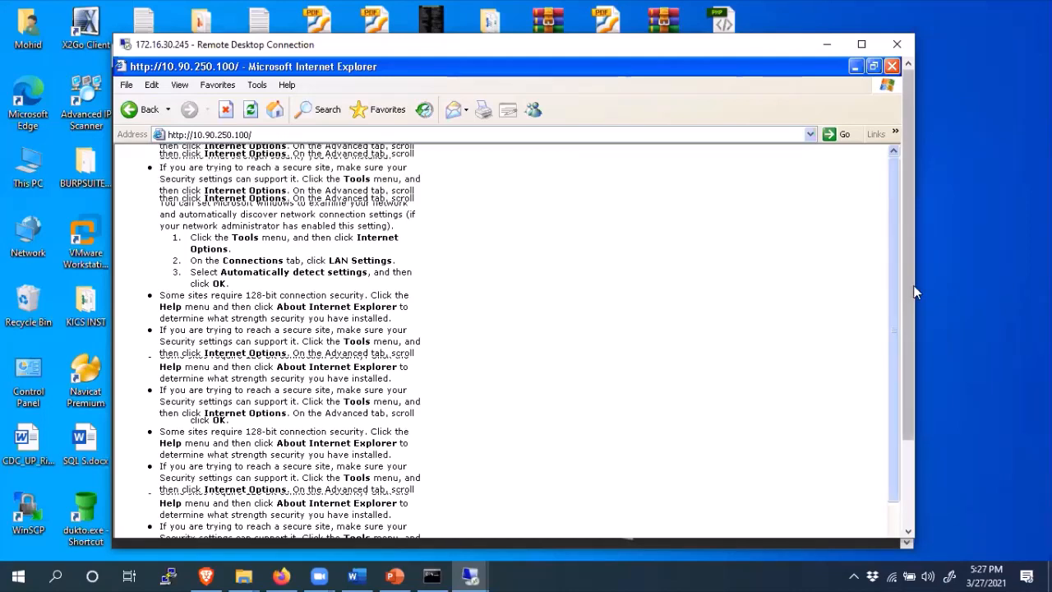
{"action": "left_click", "coordinate": [276, 138]}
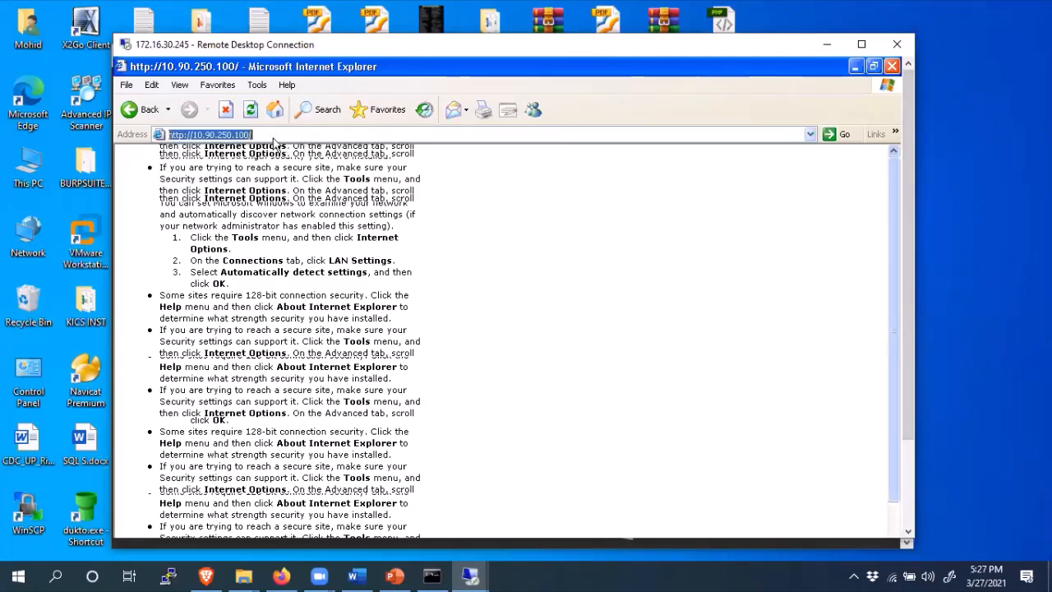
{"action": "key", "text": "Return"}
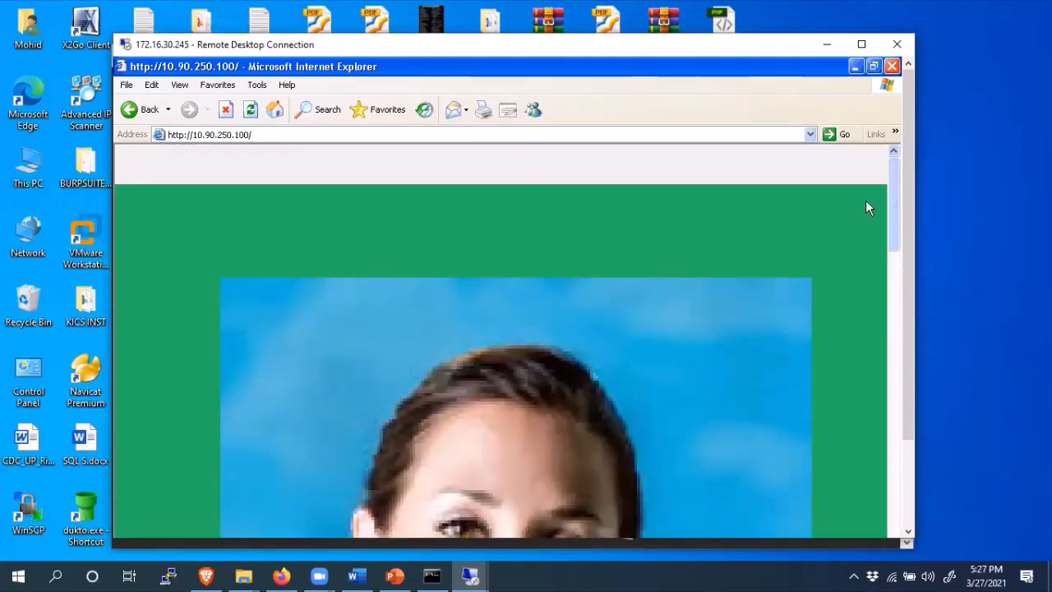
{"action": "scroll", "coordinate": [866, 200], "scroll_direction": "down", "scroll_amount": 1}
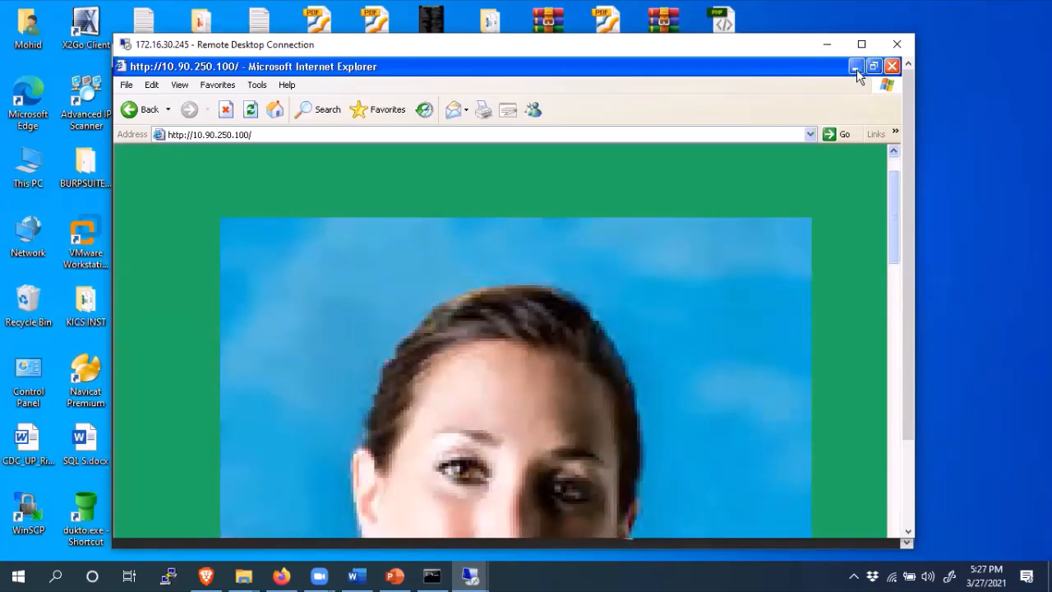
- Minimize Internet Explorer and Control Panel to the bare XP desktop, then click outside the session
{"action": "left_click", "coordinate": [856, 73]}
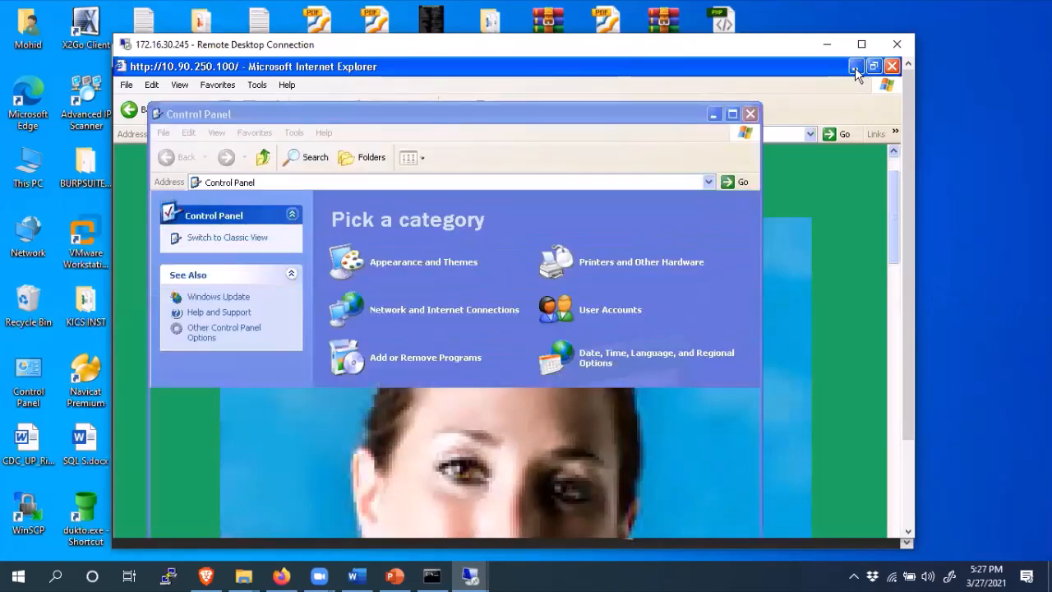
{"action": "left_click", "coordinate": [714, 114]}
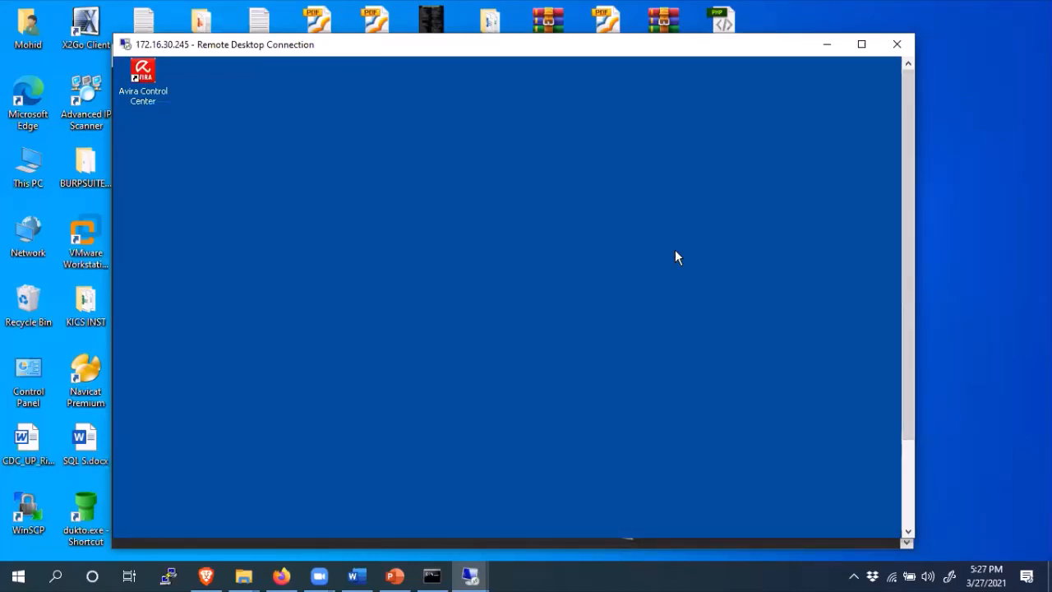
{"action": "left_click", "coordinate": [903, 341]}
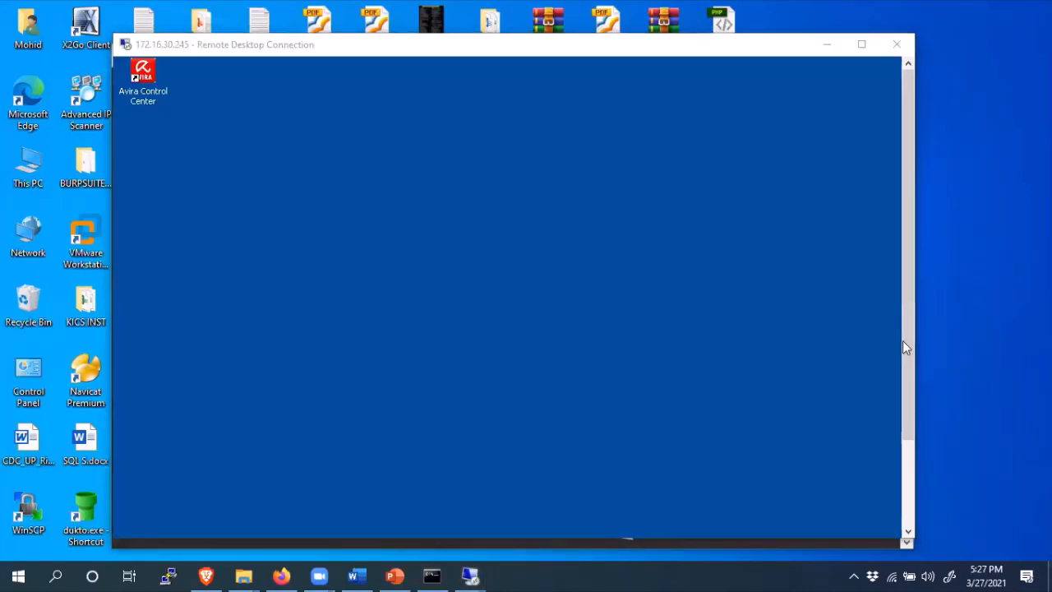
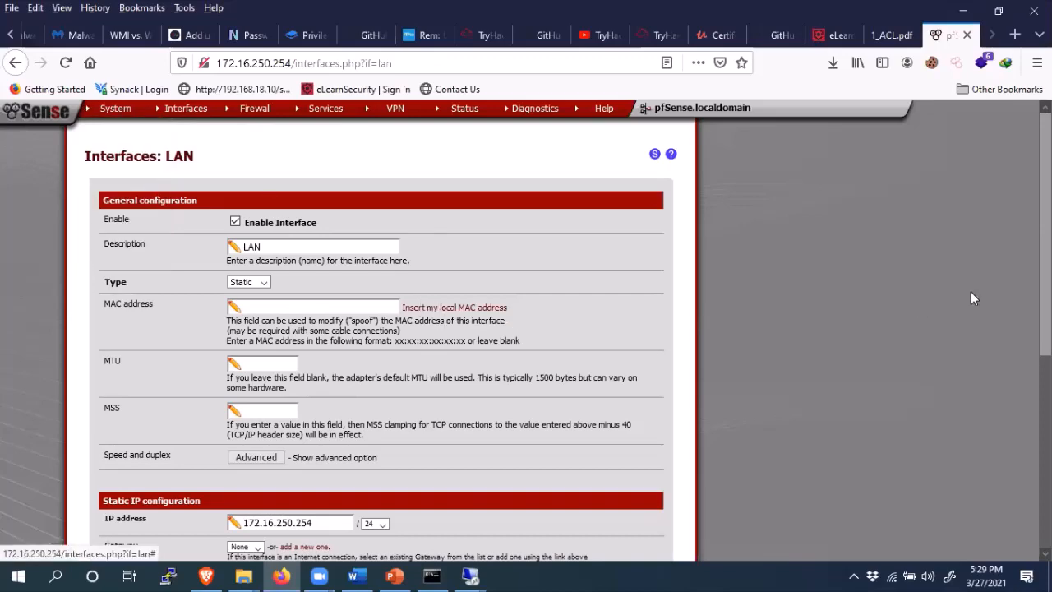
- Scroll through the Interfaces: LAN form with its static IP 172.16.250.254/24
{"action": "scroll", "coordinate": [971, 292], "scroll_direction": "down", "scroll_amount": 1}
{"action": "scroll", "coordinate": [567, 337], "scroll_direction": "down", "scroll_amount": 5}
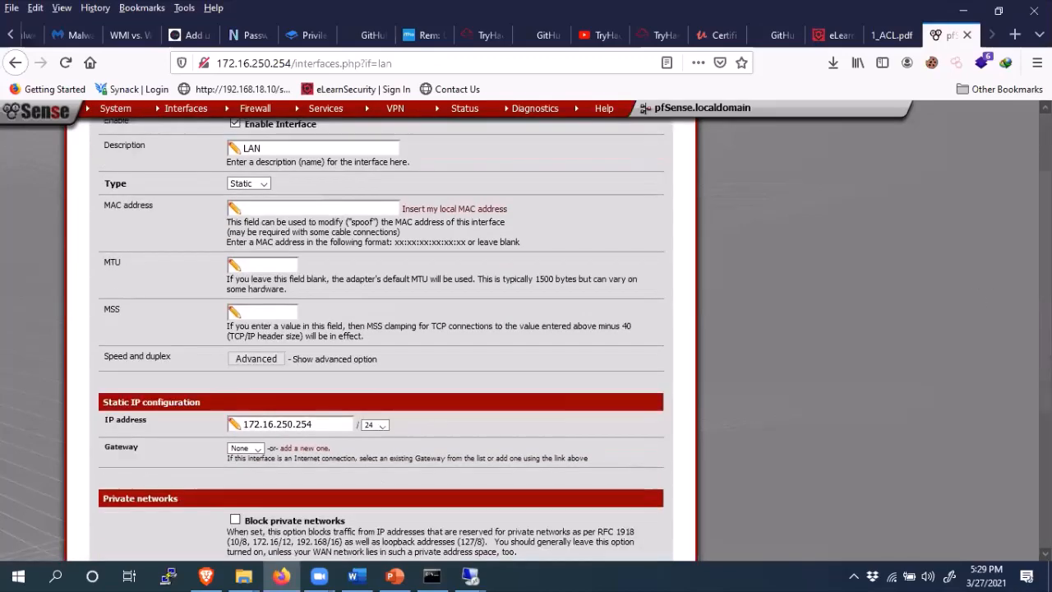
{"action": "scroll", "coordinate": [568, 337], "scroll_direction": "up", "scroll_amount": 5}
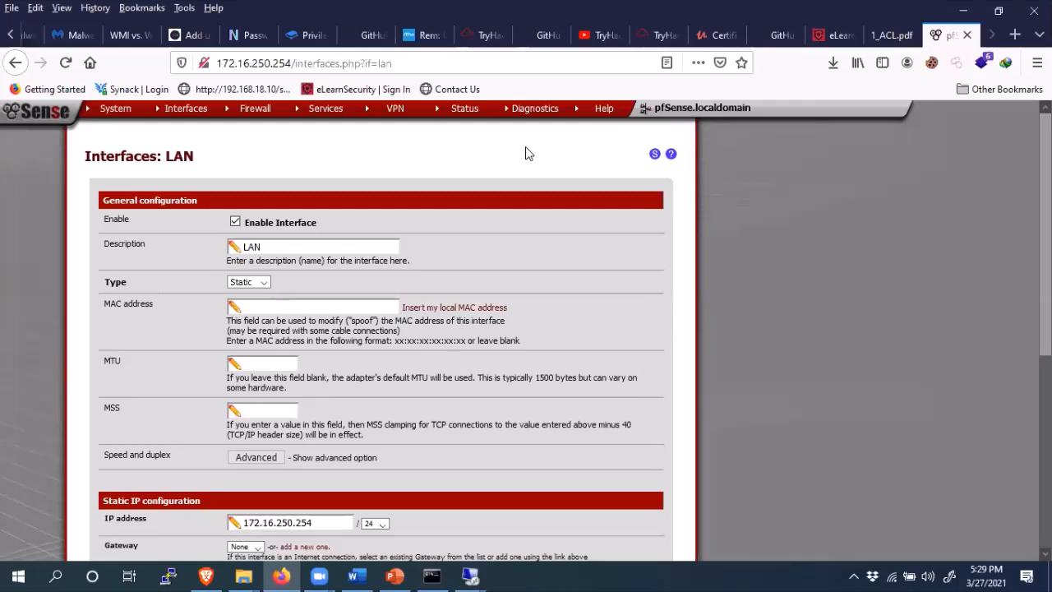
- Return to the pfSense Status: Dashboard and review the WAN, LAN and OPT1 interface status
{"action": "left_click", "coordinate": [45, 120]}
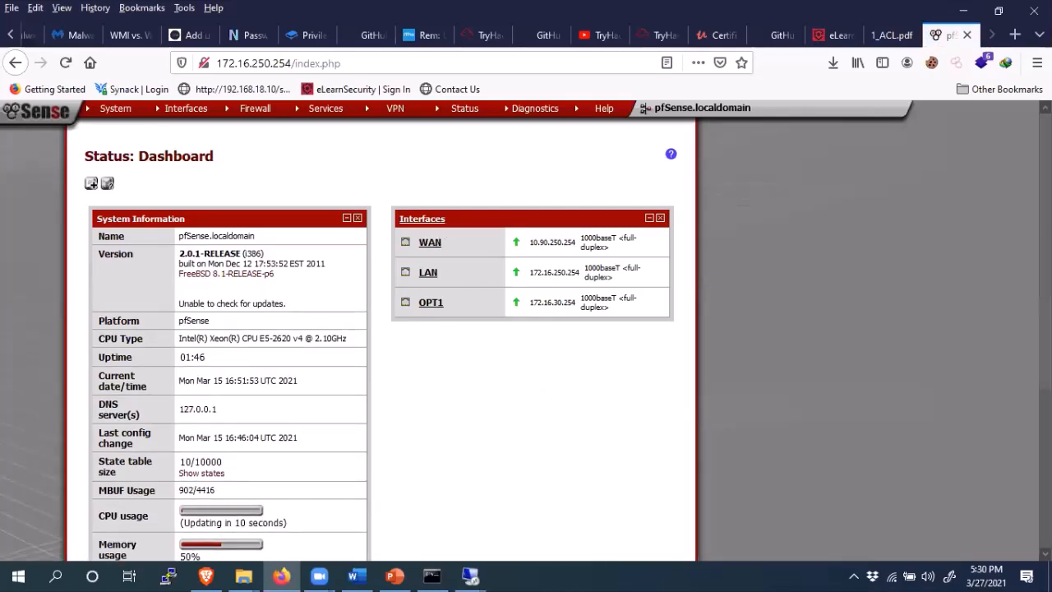
{"action": "scroll", "coordinate": [567, 343], "scroll_direction": "down", "scroll_amount": 5}
{"action": "scroll", "coordinate": [380, 337], "scroll_direction": "up", "scroll_amount": 5}
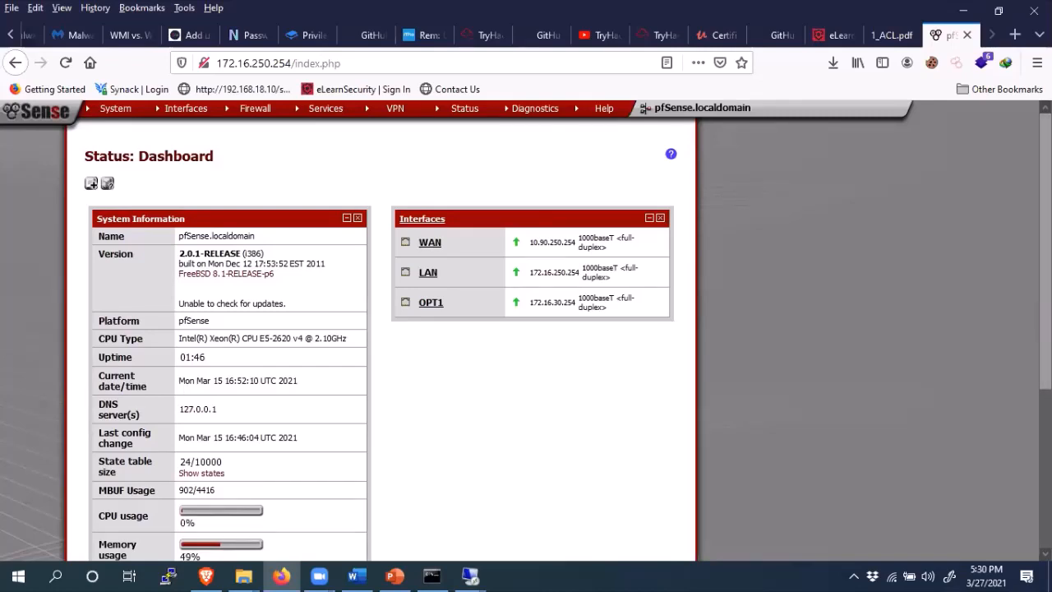
{"action": "left_click_drag", "start_coordinate": [1046, 246], "coordinate": [1046, 246]}
- In the eLearnSecurity Labs catalog, highlight the OpenVPN, Active Directory, Certificate Services, WSUS and Vulnerabilities labs
{"action": "left_click", "coordinate": [832, 34]}
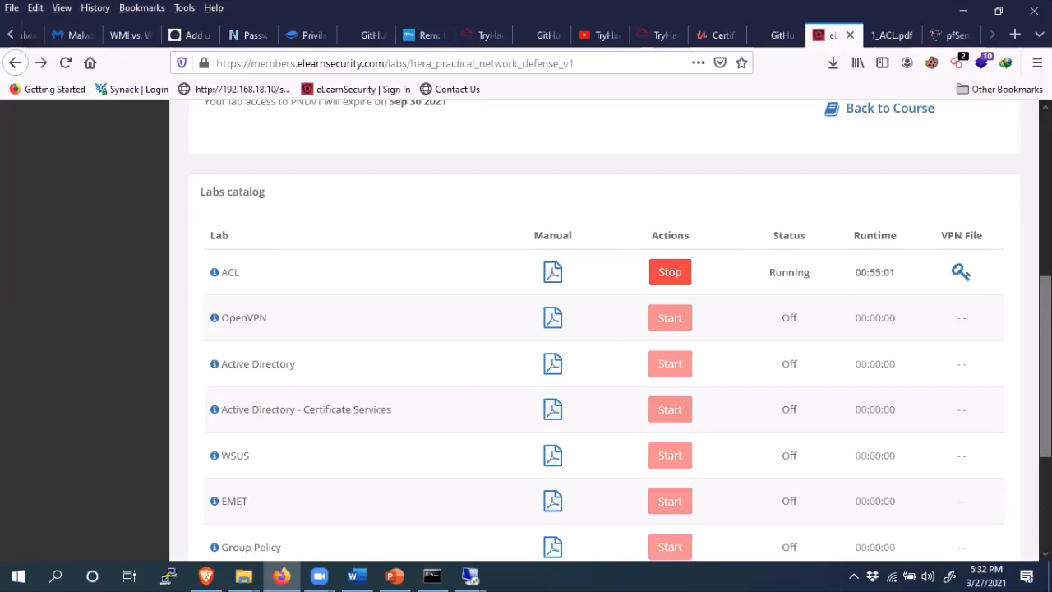
{"action": "scroll", "coordinate": [604, 329], "scroll_direction": "down", "scroll_amount": 2}
{"action": "scroll", "coordinate": [652, 266], "scroll_direction": "down", "scroll_amount": 1}
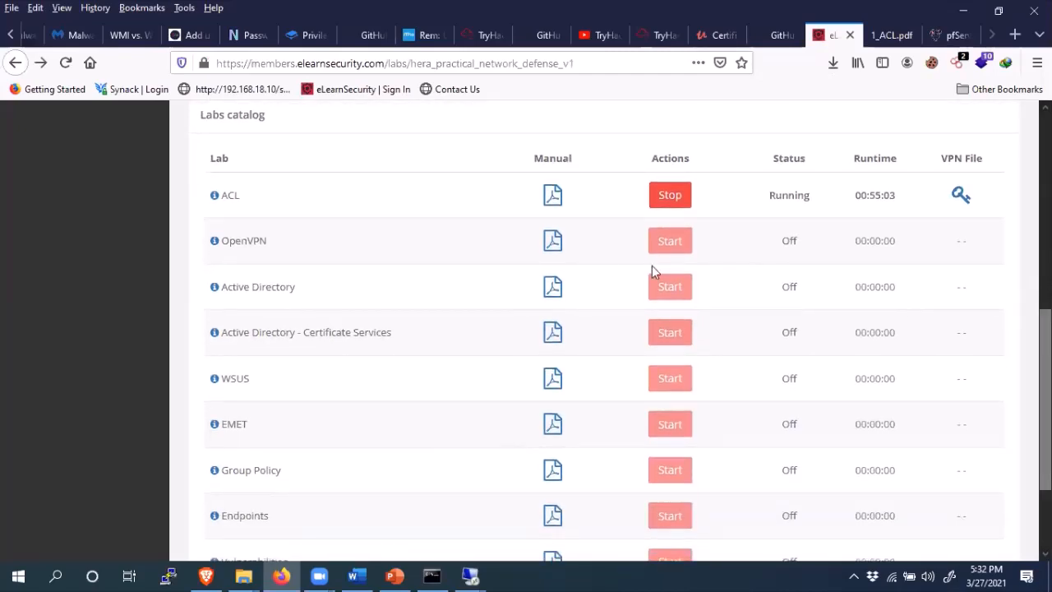
{"action": "left_click_drag", "start_coordinate": [282, 245], "coordinate": [220, 241]}
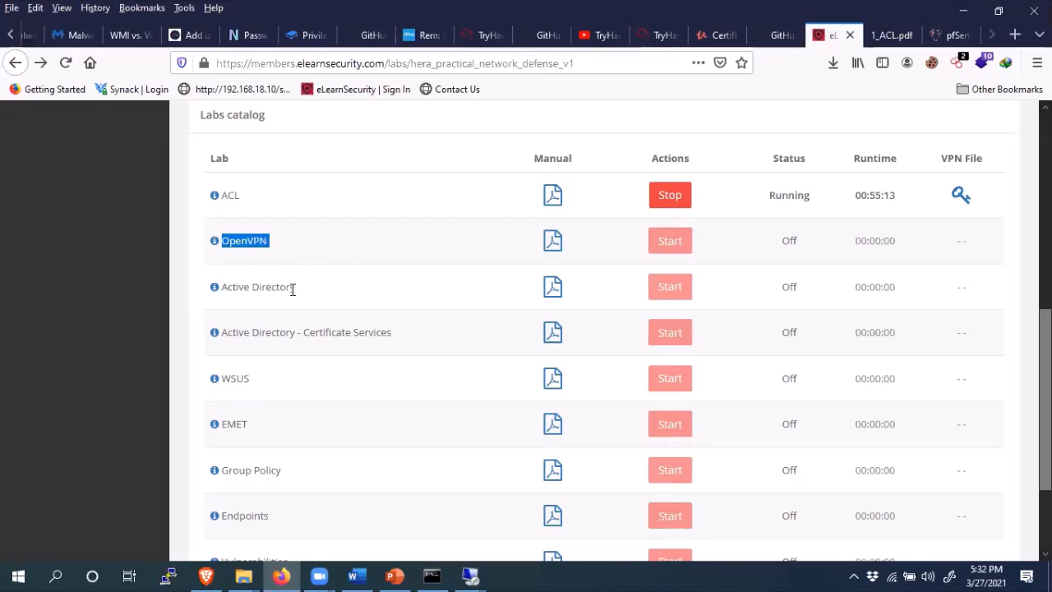
{"action": "left_click_drag", "start_coordinate": [301, 293], "coordinate": [221, 290]}
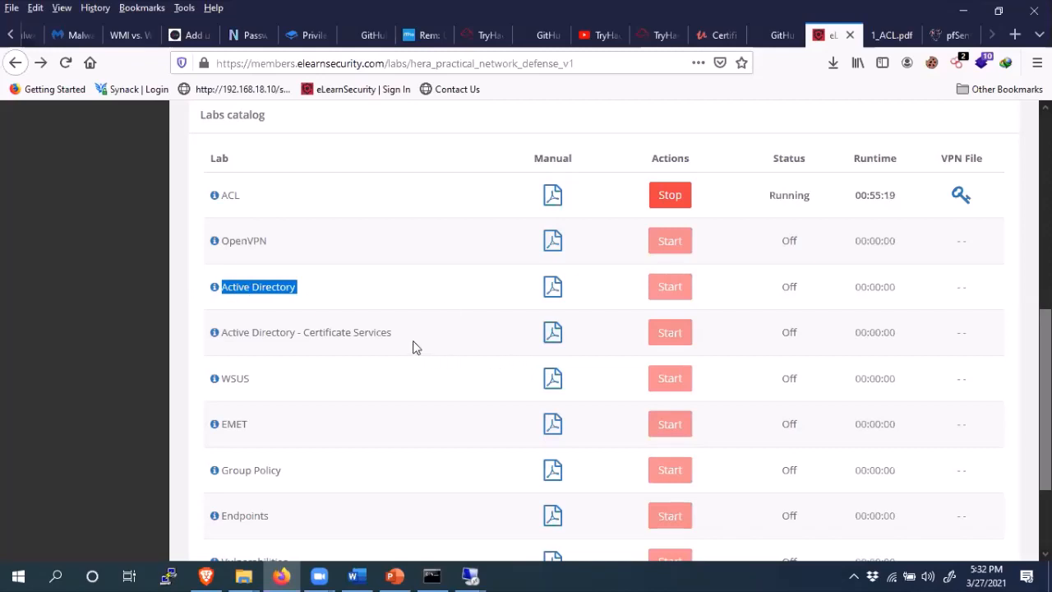
{"action": "left_click_drag", "start_coordinate": [395, 333], "coordinate": [221, 332]}
{"action": "left_click_drag", "start_coordinate": [295, 291], "coordinate": [223, 293]}
{"action": "left_click_drag", "start_coordinate": [255, 383], "coordinate": [224, 378]}
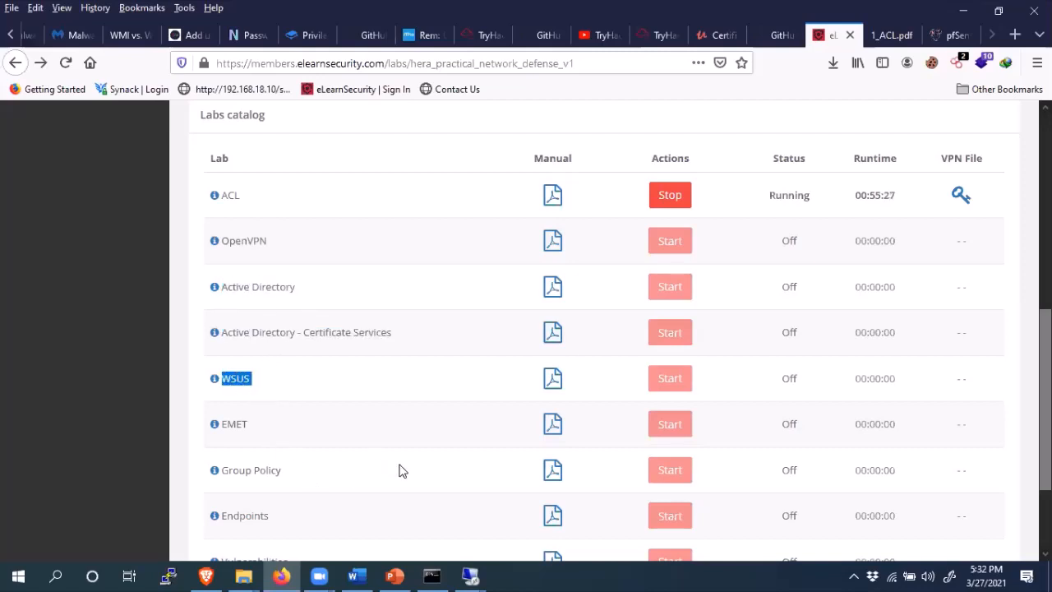
{"action": "left_click_drag", "start_coordinate": [297, 471], "coordinate": [222, 471]}
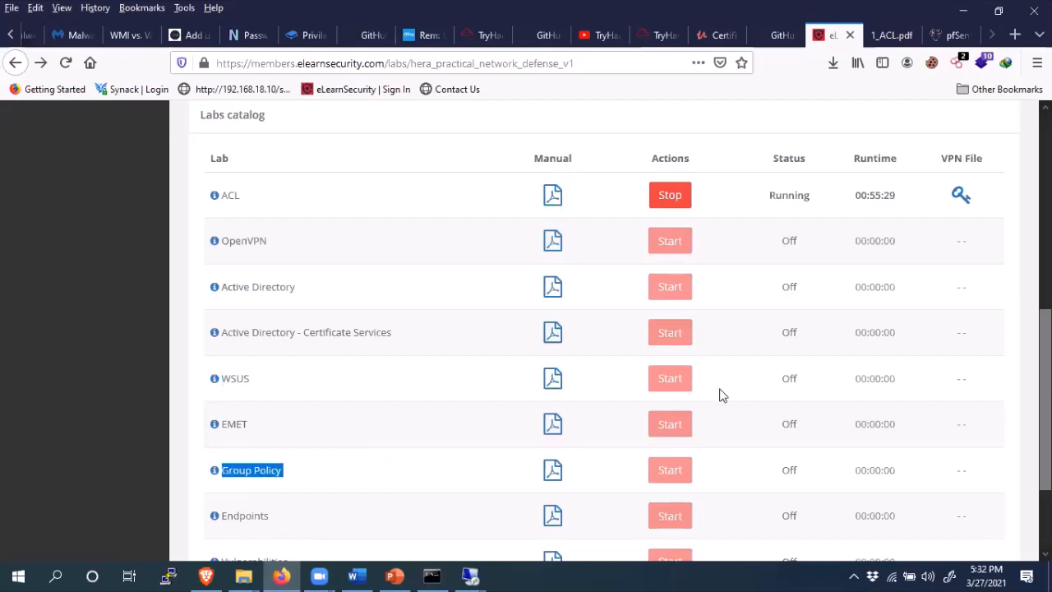
{"action": "left_click_drag", "start_coordinate": [1046, 411], "coordinate": [1046, 468]}
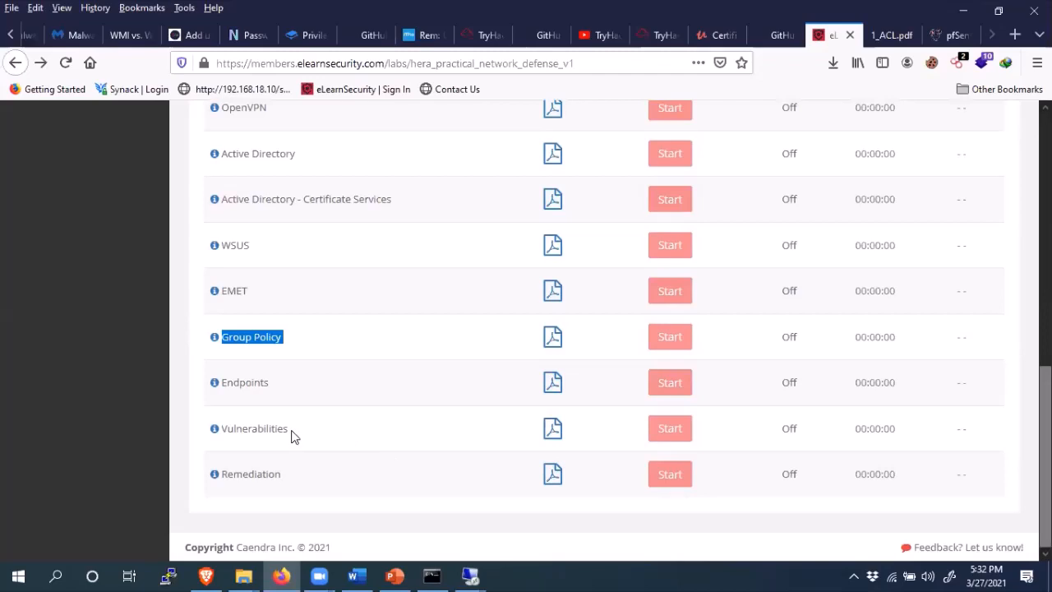
{"action": "left_click_drag", "start_coordinate": [293, 432], "coordinate": [218, 435]}
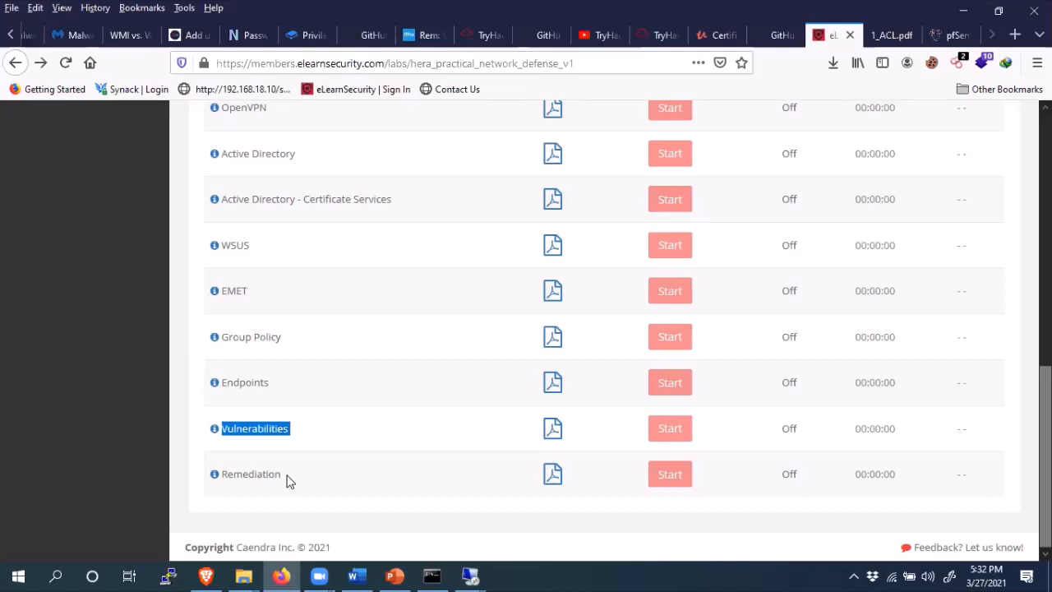
{"action": "scroll", "coordinate": [405, 396], "scroll_direction": "up", "scroll_amount": 4}
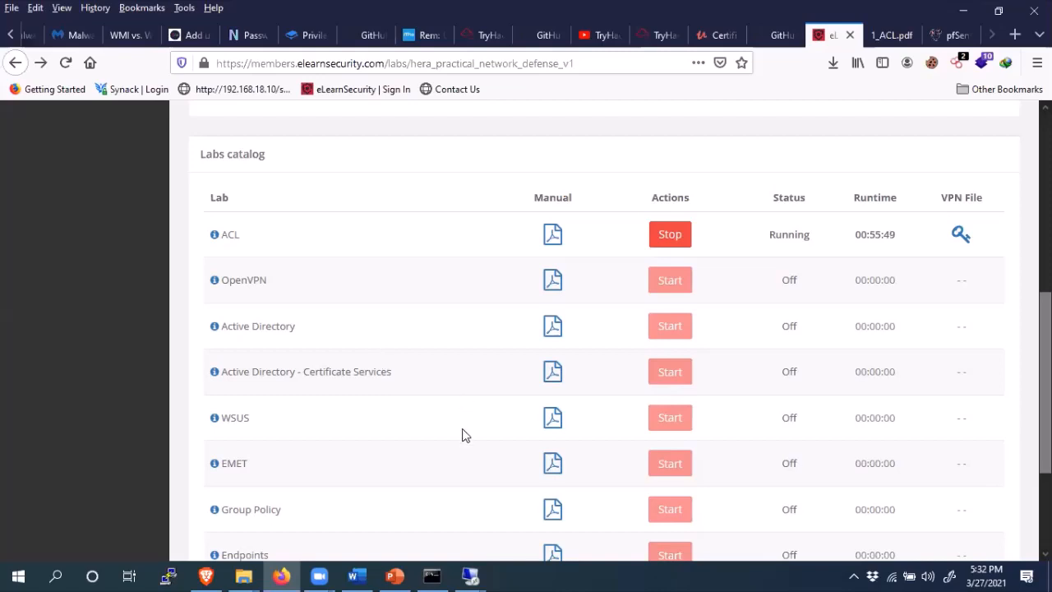
- Minimize Firefox, PowerPoint and the 172.16.30.245 remote desktop session to reveal the Windows desktop
{"action": "left_click", "coordinate": [964, 13]}
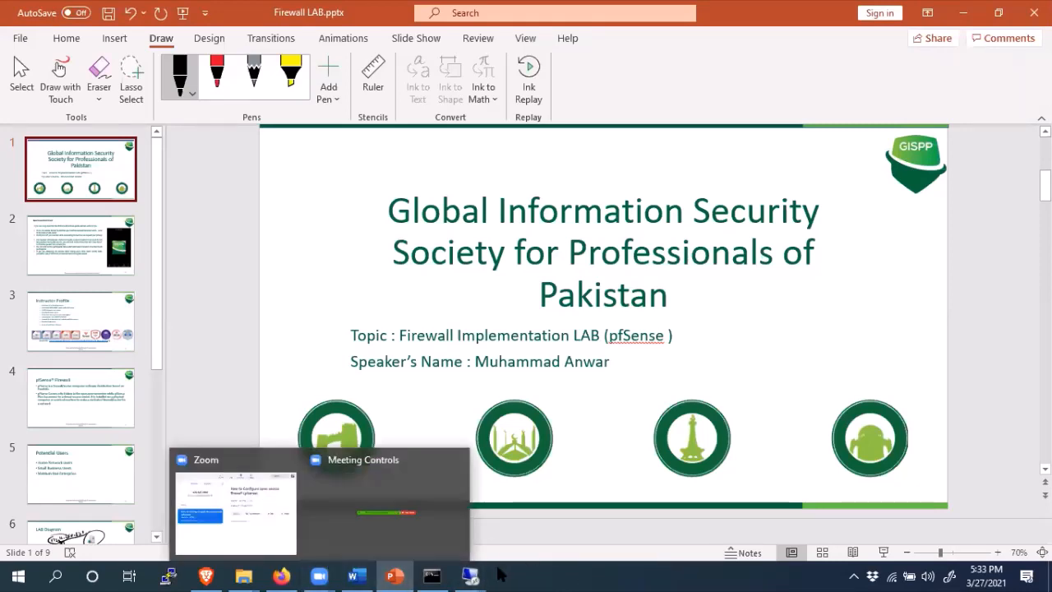
{"action": "mouse_move", "coordinate": [475, 575]}
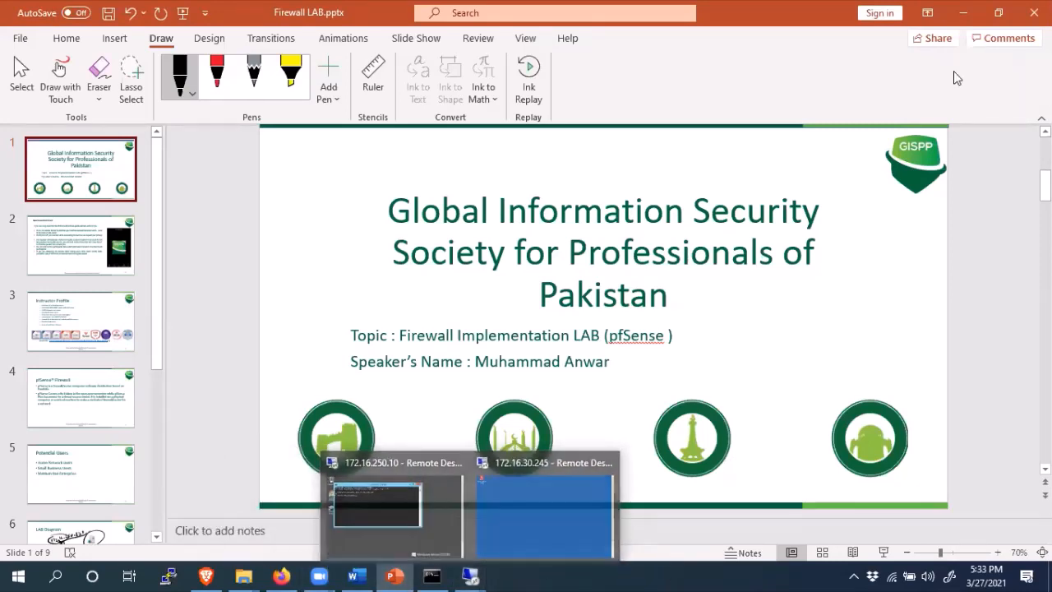
{"action": "left_click", "coordinate": [966, 11]}
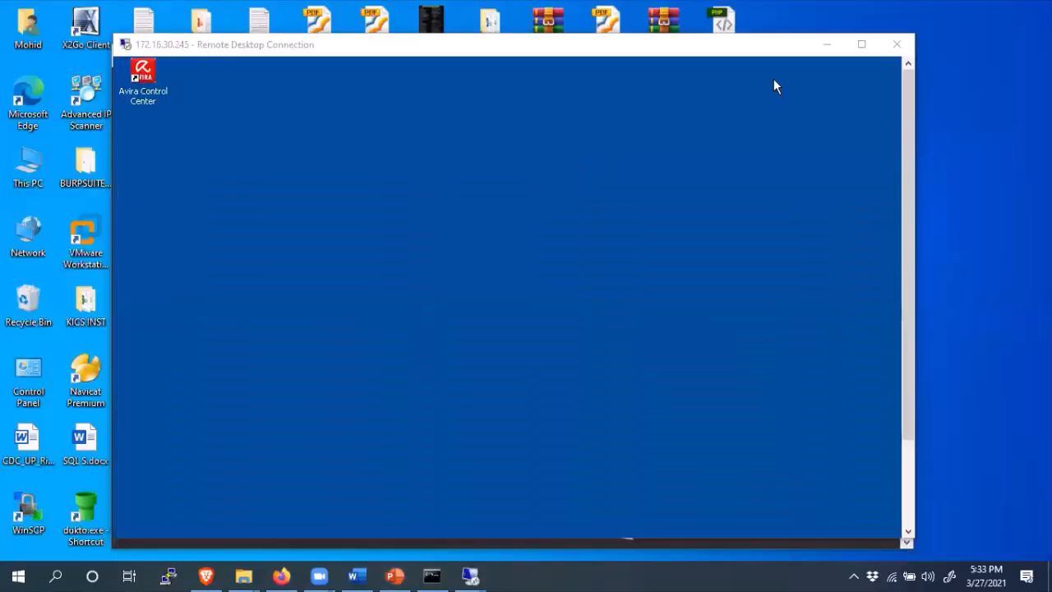
{"action": "left_click", "coordinate": [825, 46]}
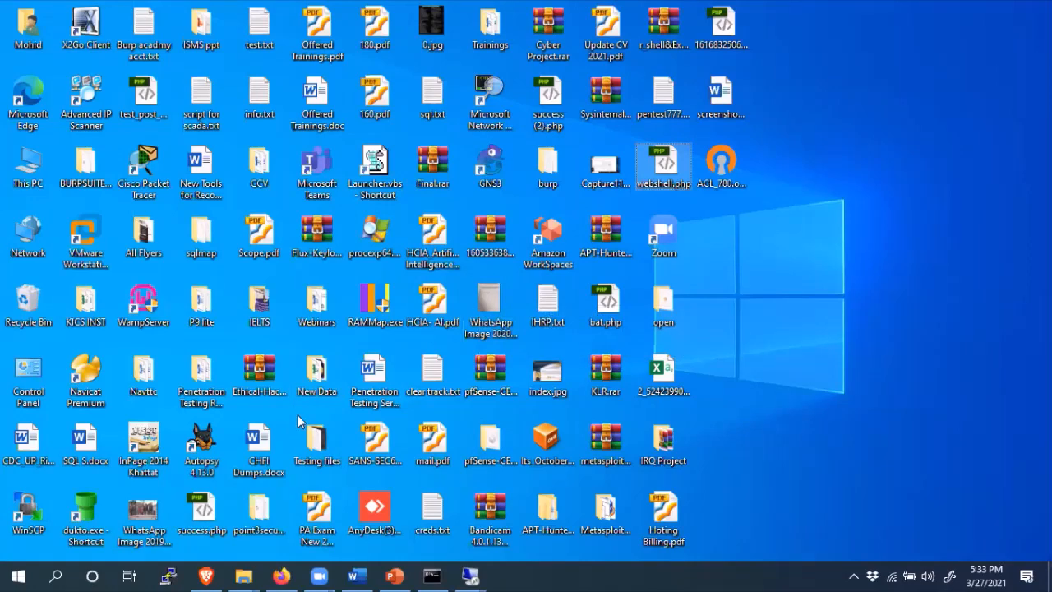
- Dismiss Windows search and launch VMware Workstation from its desktop icon
{"action": "left_click", "coordinate": [59, 574]}
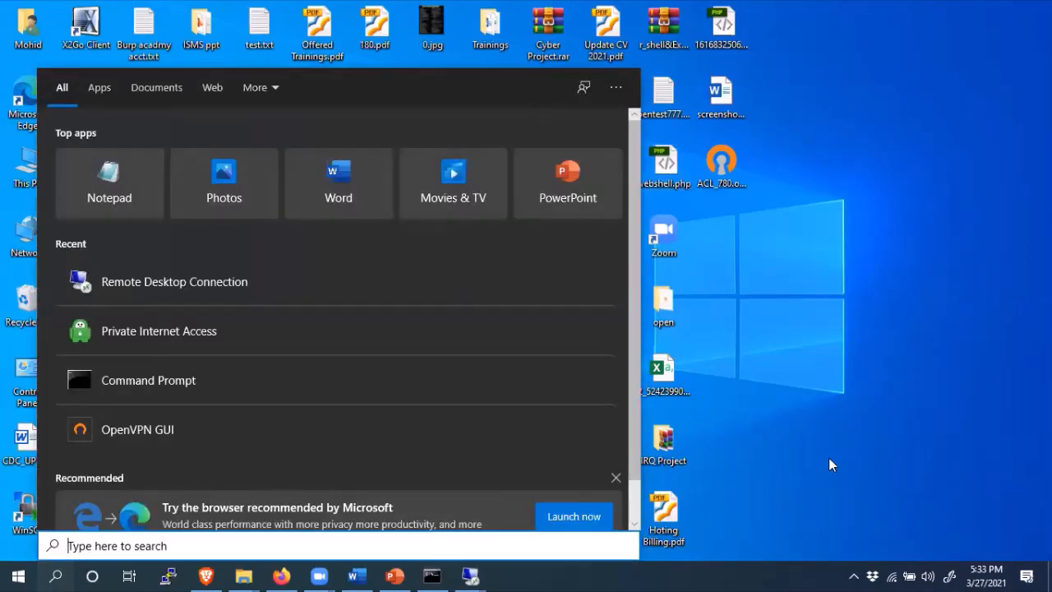
{"action": "left_click", "coordinate": [829, 458]}
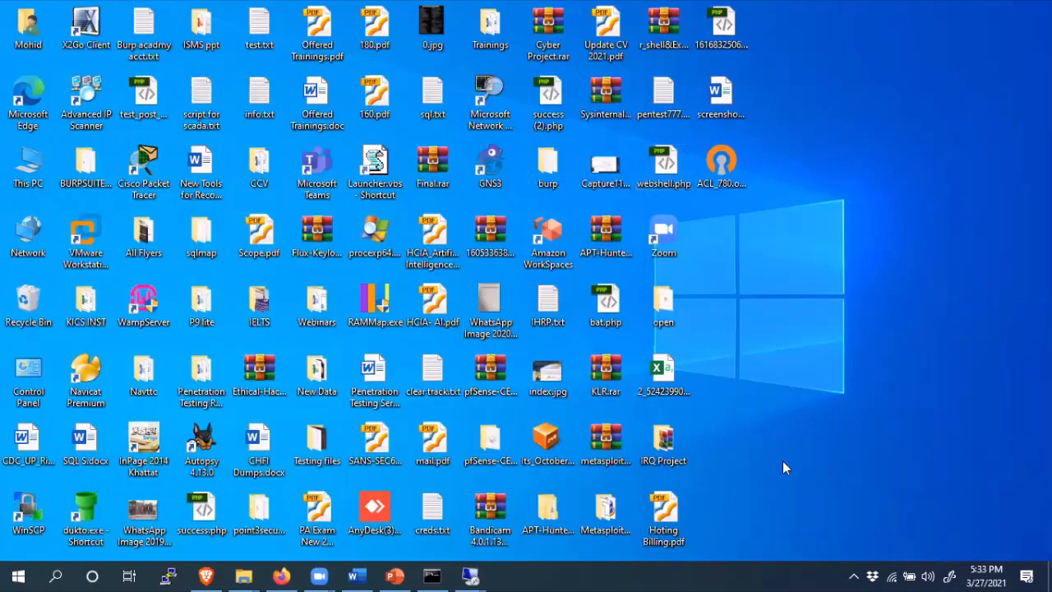
{"action": "double_click", "coordinate": [82, 239]}
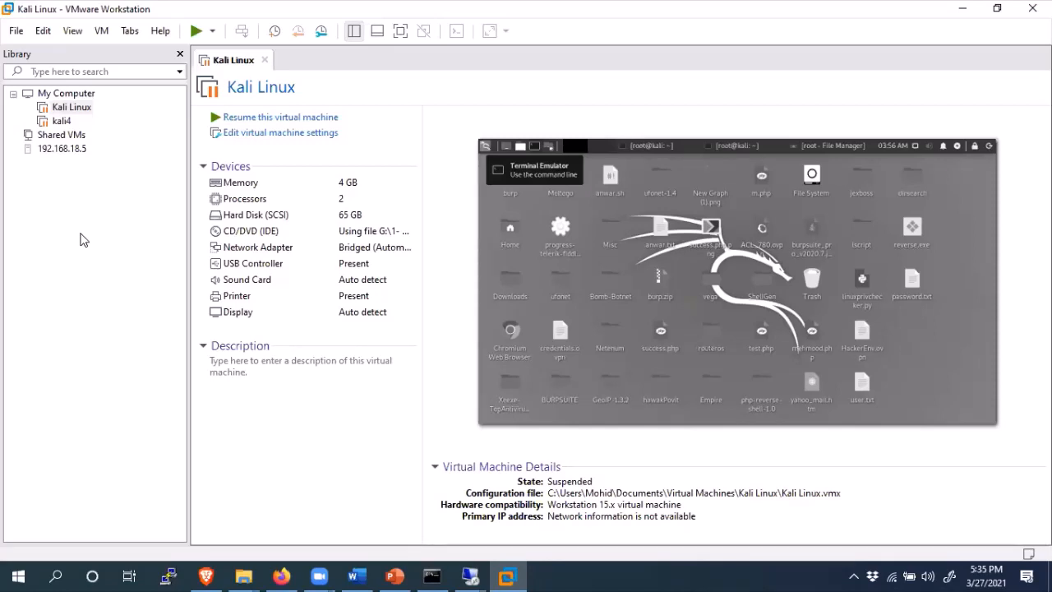
- Connect to the 192.168.18.5 server with saved credentials and expand its virtual machine list
{"action": "left_click", "coordinate": [59, 149]}
{"action": "left_click", "coordinate": [56, 153]}
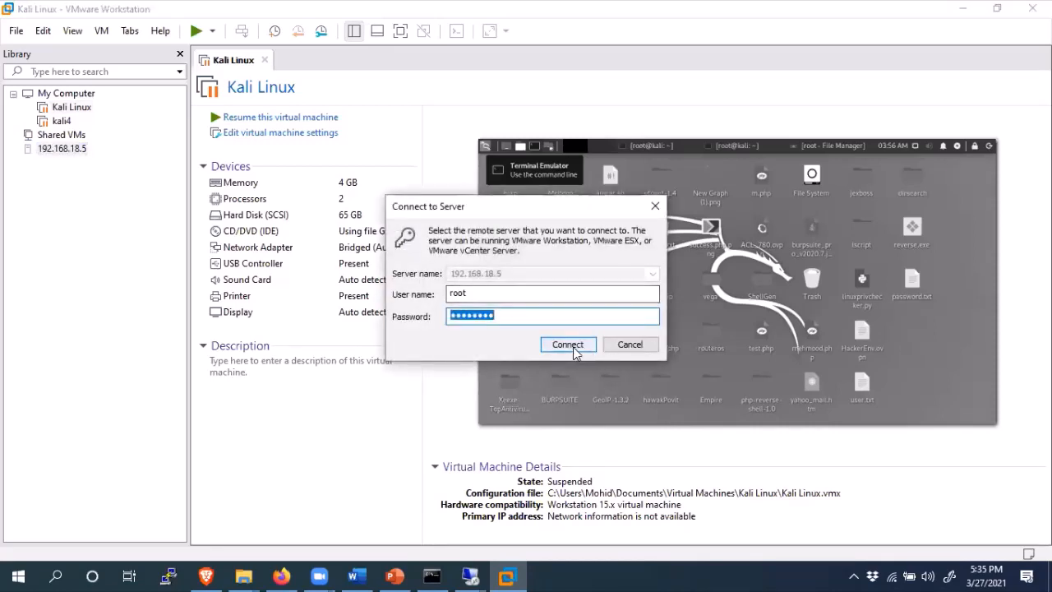
{"action": "left_click", "coordinate": [573, 347]}
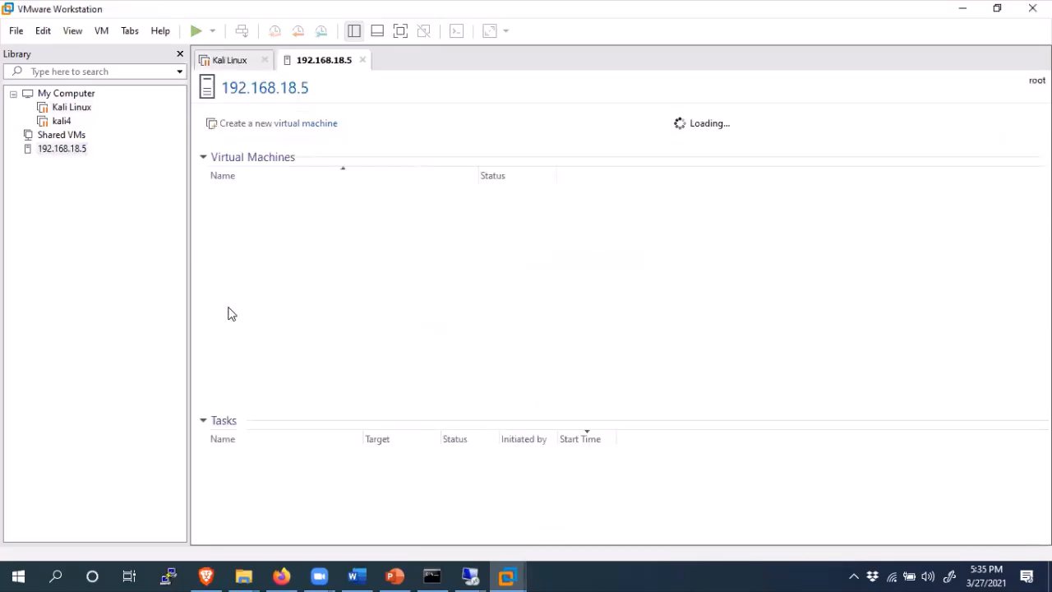
{"action": "left_click", "coordinate": [14, 149]}
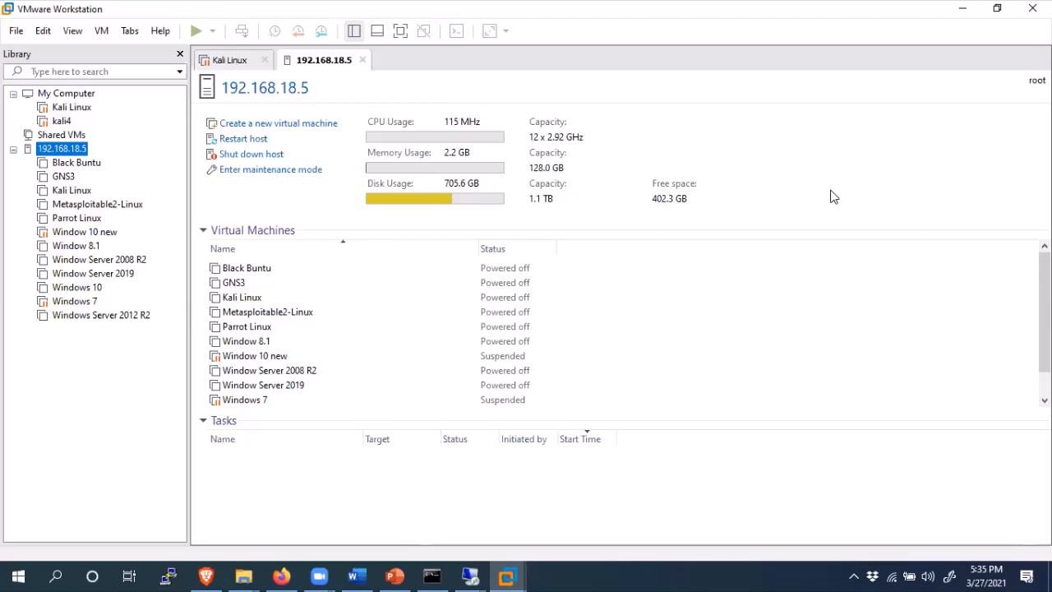
- Minimize VMware Workstation and bring Firefox back on the pfSense dashboard
{"action": "left_click", "coordinate": [959, 10]}
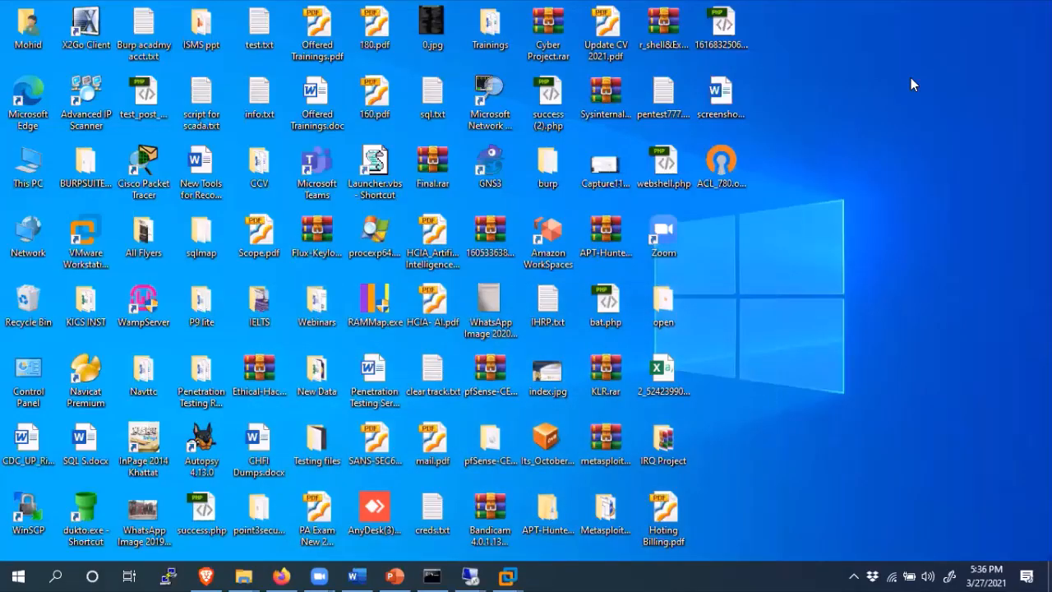
{"action": "left_click", "coordinate": [281, 576]}
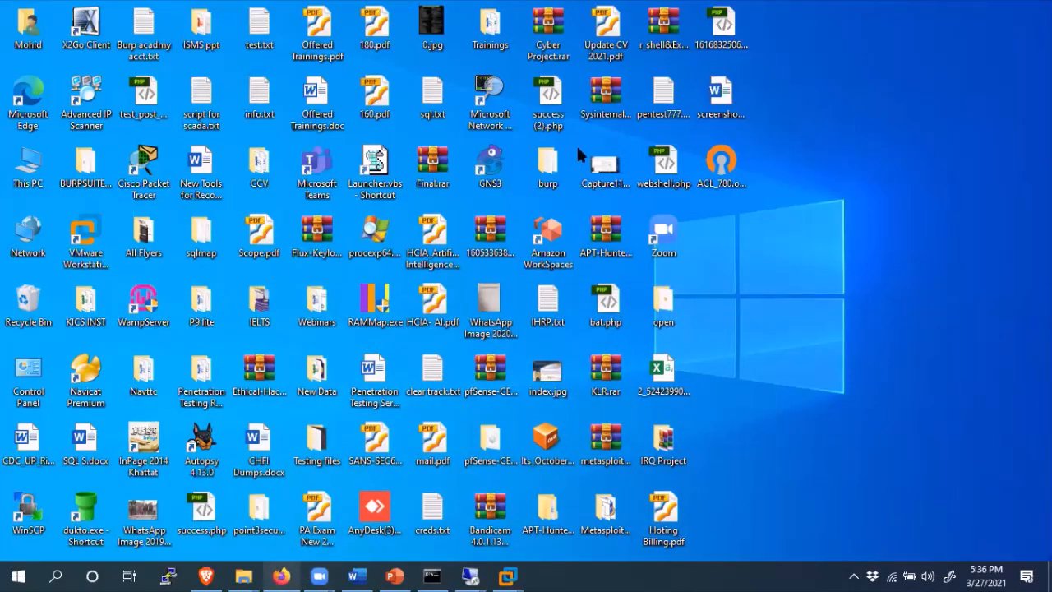
{"action": "left_click", "coordinate": [942, 35]}
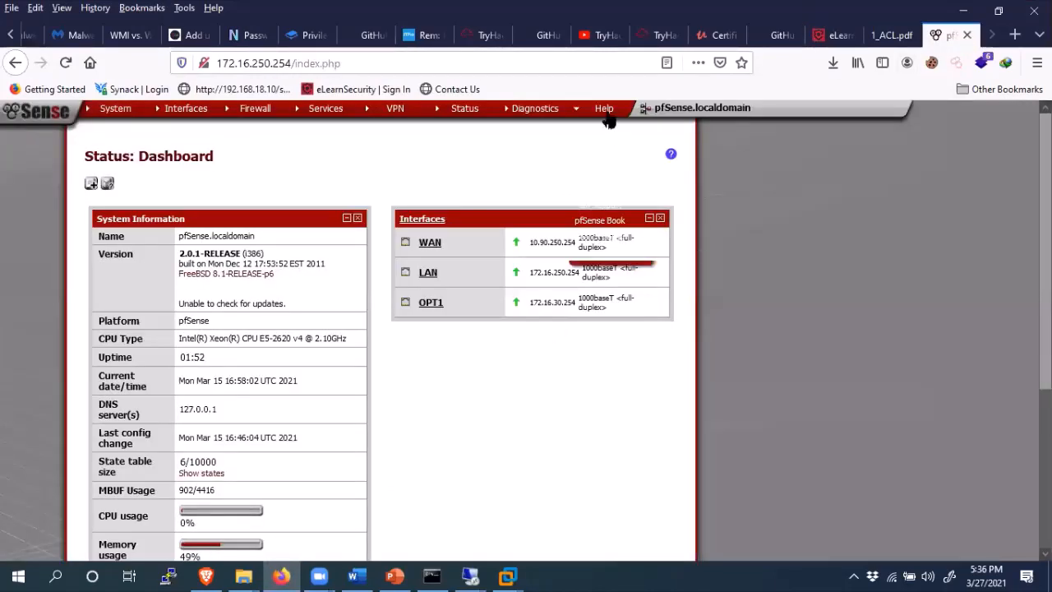
- Choose System > Packages from the pfSense menu bar
{"action": "mouse_move", "coordinate": [606, 115]}
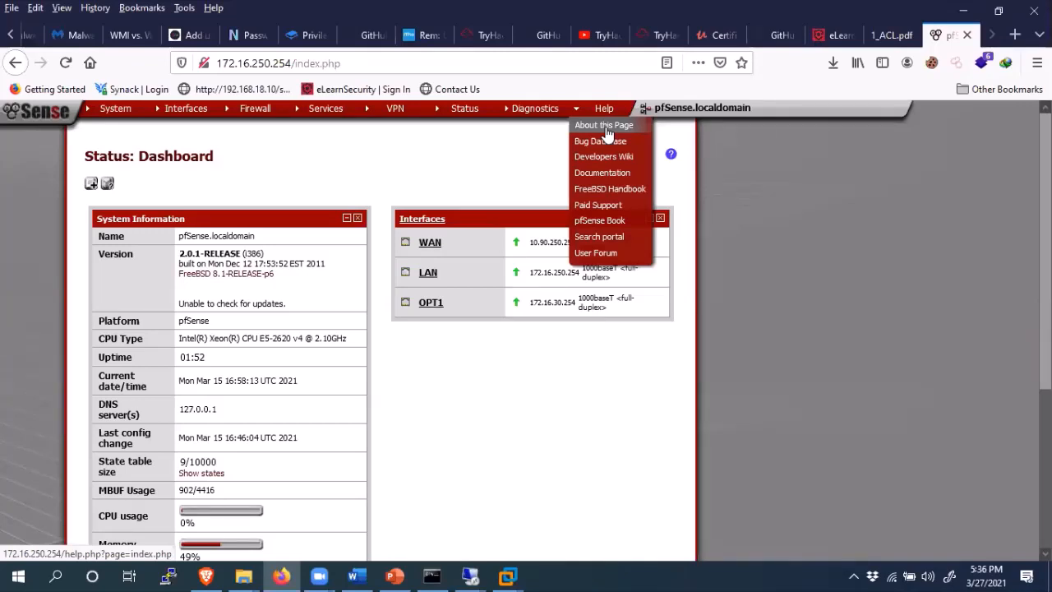
{"action": "mouse_move", "coordinate": [113, 109]}
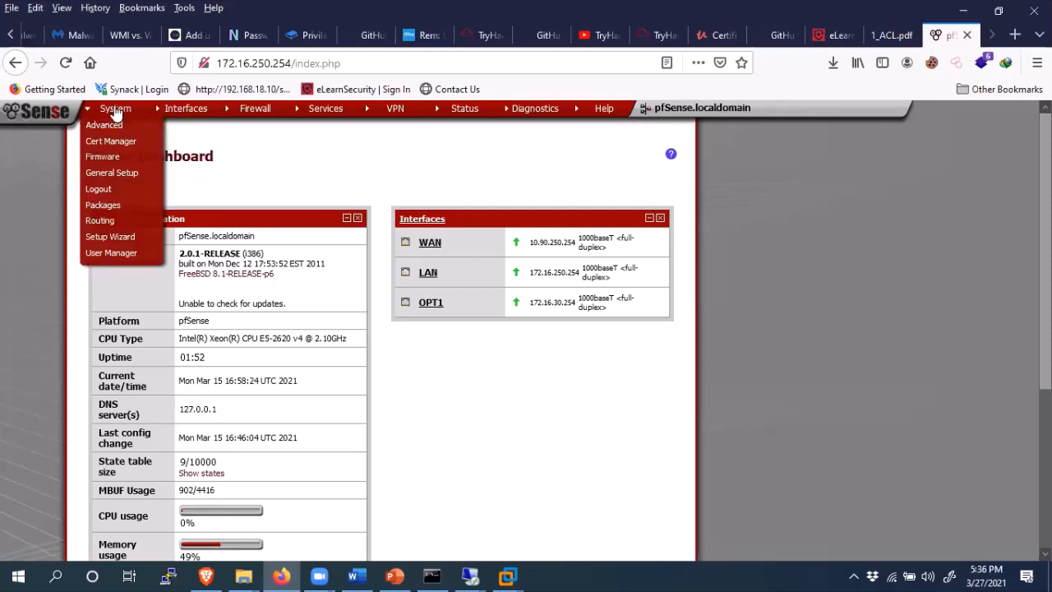
{"action": "left_click", "coordinate": [109, 205]}
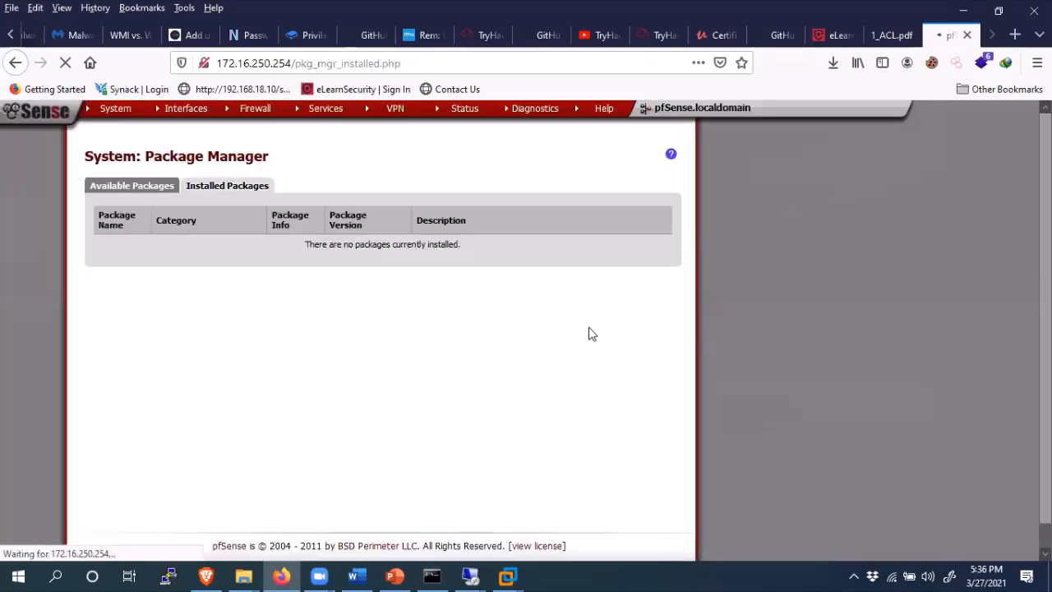
- Confirm the Installed Packages tab lists no installed packages
{"action": "mouse_move", "coordinate": [113, 116]}
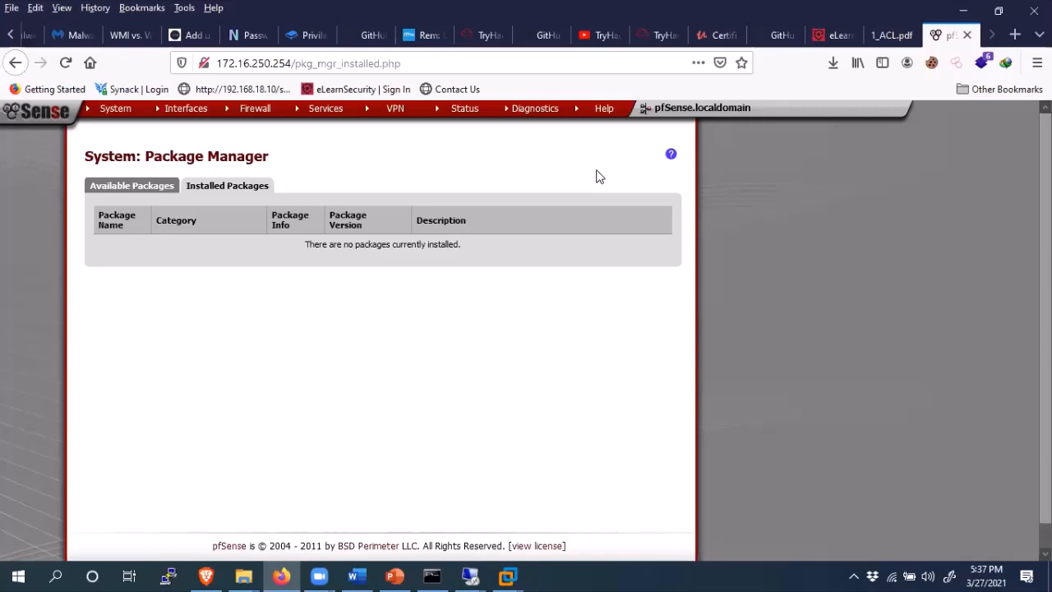
{"action": "left_click", "coordinate": [569, 89]}
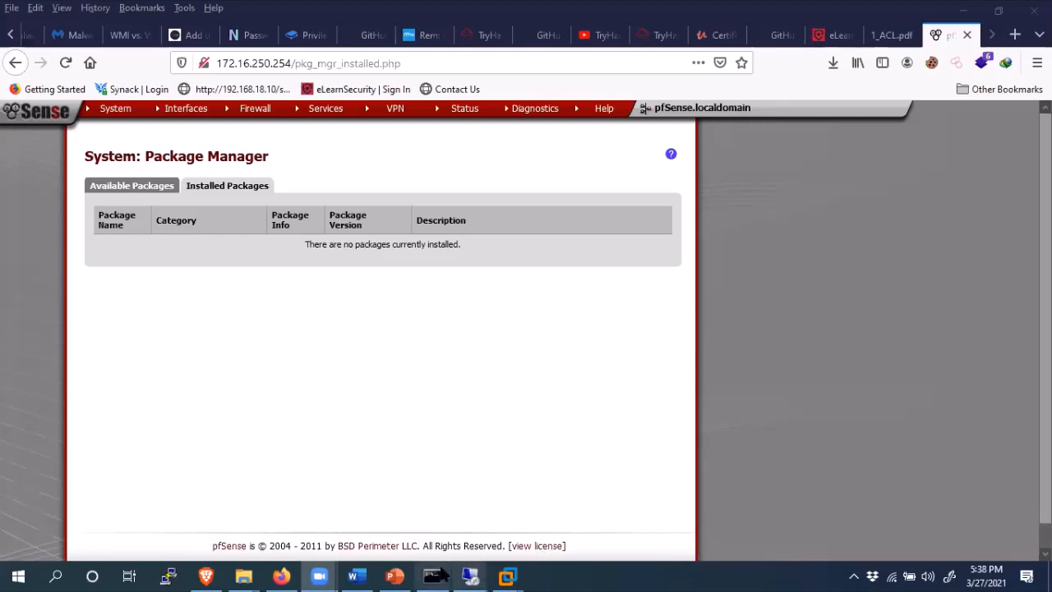
{"action": "mouse_move", "coordinate": [473, 574]}
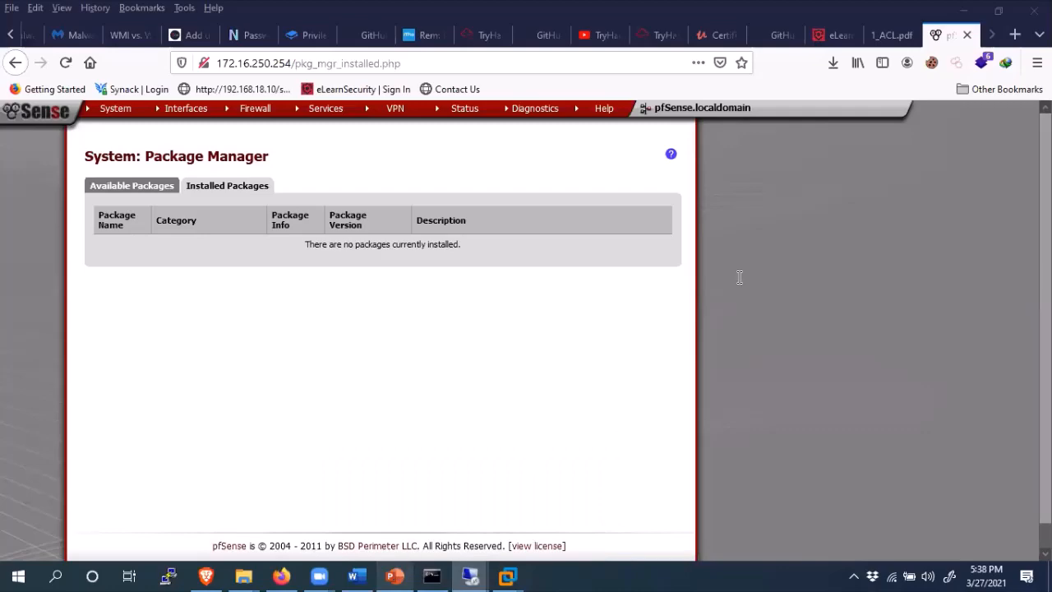
{"action": "left_click", "coordinate": [396, 577]}
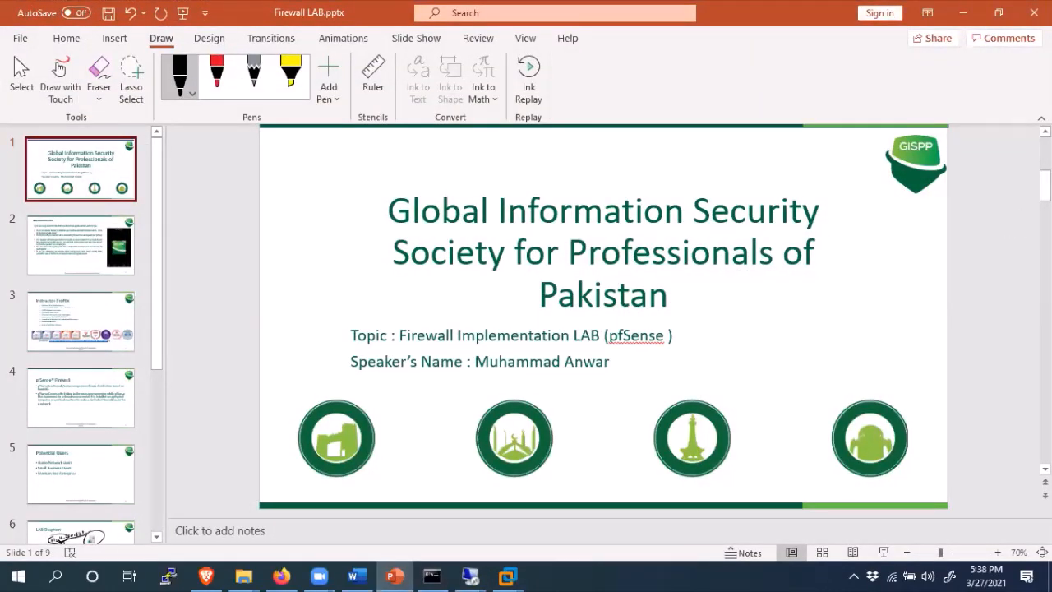
{"action": "scroll", "coordinate": [1024, 474], "scroll_direction": "down", "scroll_amount": 1}
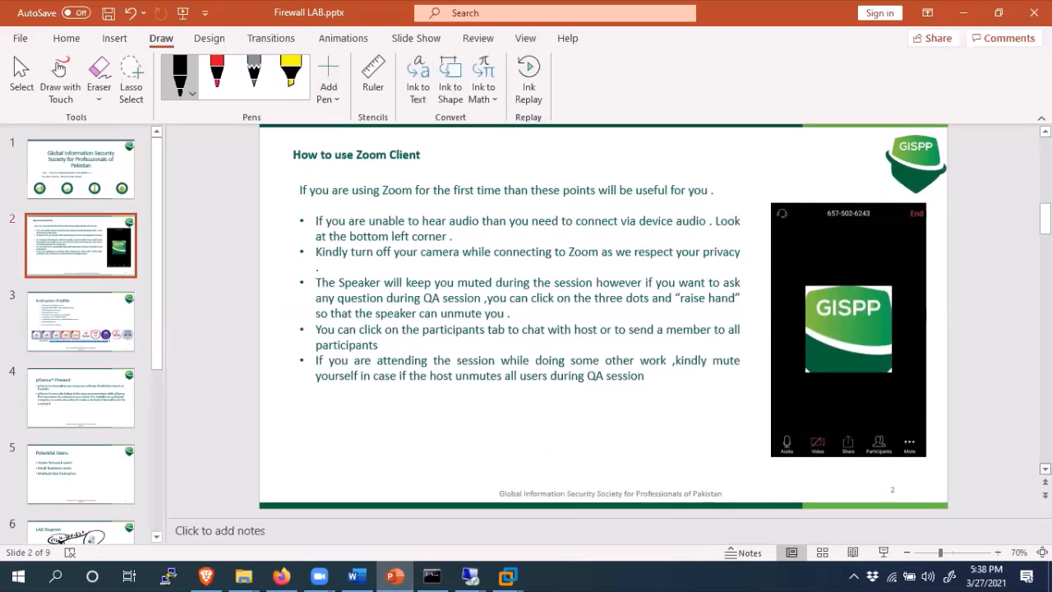
{"action": "scroll", "coordinate": [1023, 474], "scroll_direction": "down", "scroll_amount": 1}
{"action": "left_click_drag", "start_coordinate": [796, 457], "coordinate": [400, 454]}
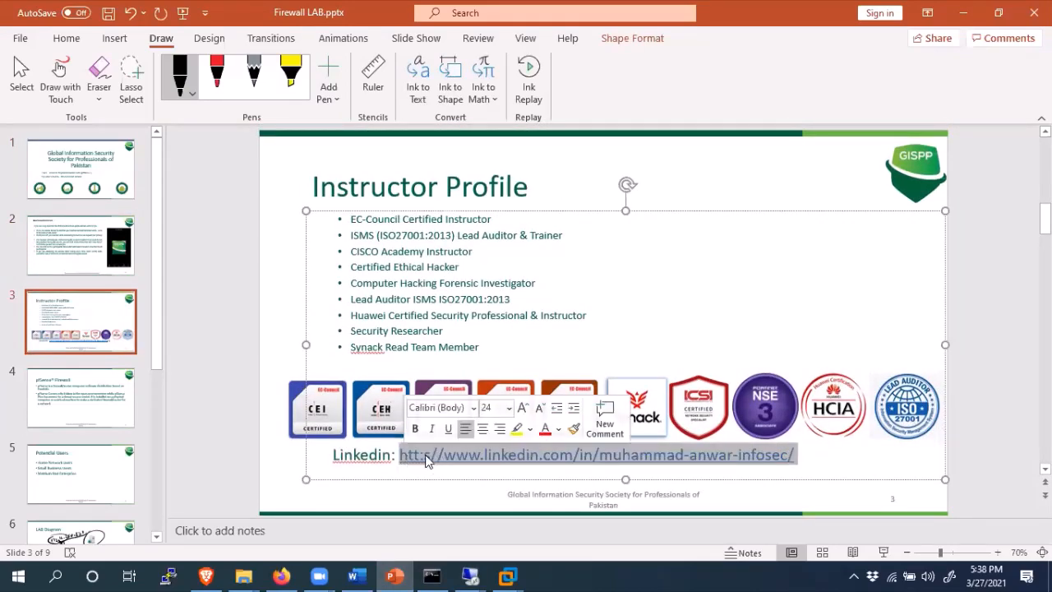
{"action": "left_click", "coordinate": [425, 455]}
{"action": "key", "text": "BackSpace"}
{"action": "key", "text": "BackSpace"}
{"action": "type", "text": "s"}
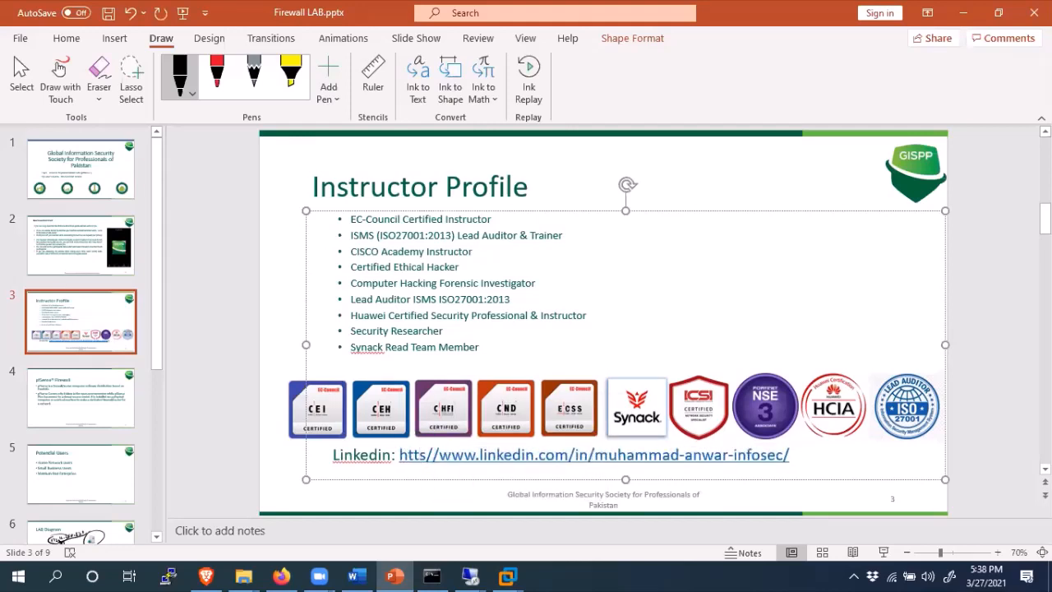
{"action": "type", "text": "p"}
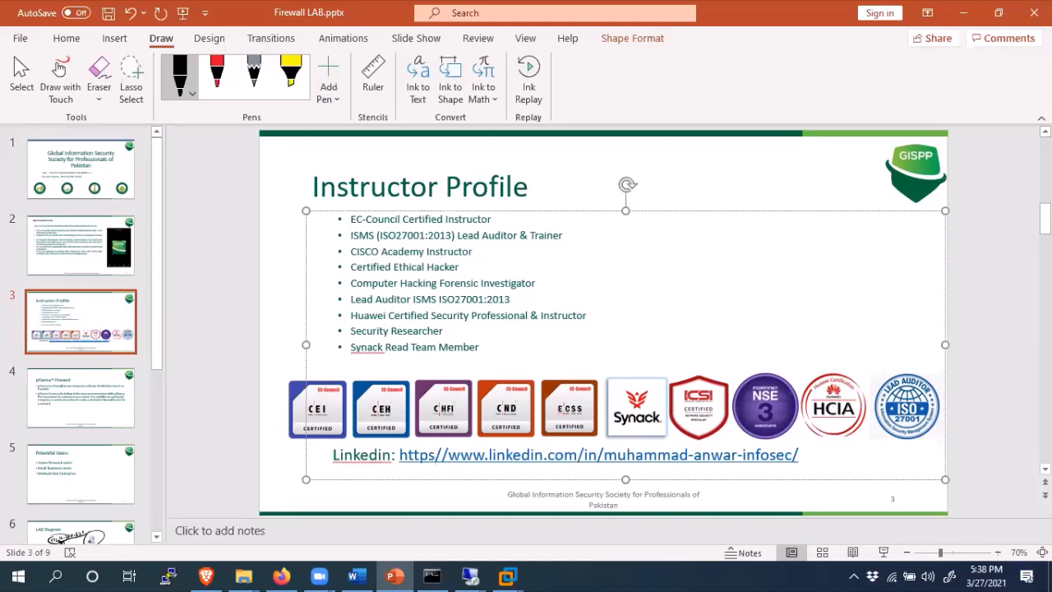
{"action": "type", "text": ":"}
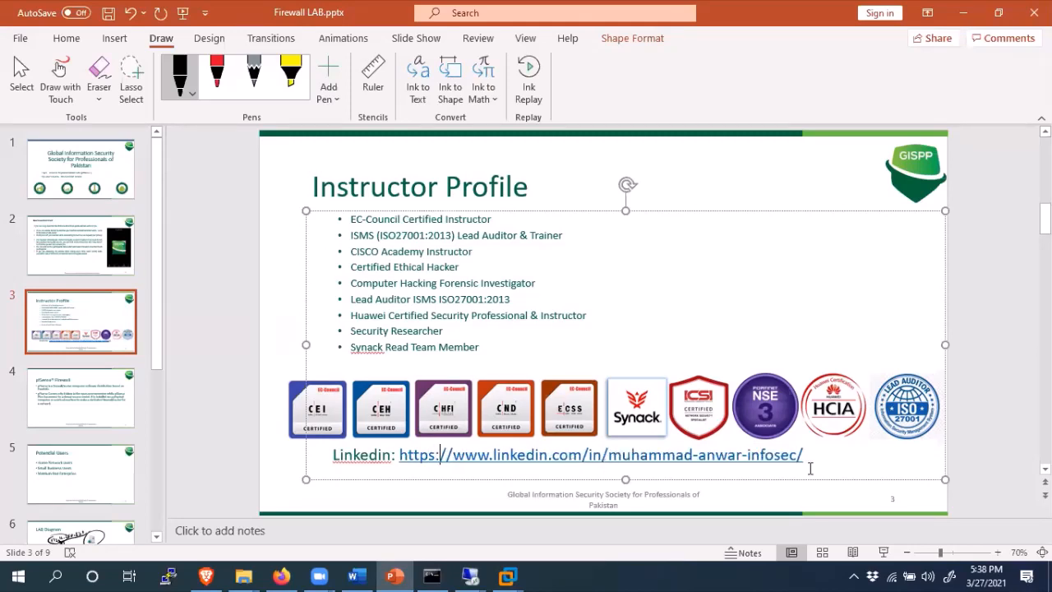
{"action": "left_click_drag", "start_coordinate": [809, 461], "coordinate": [398, 468]}
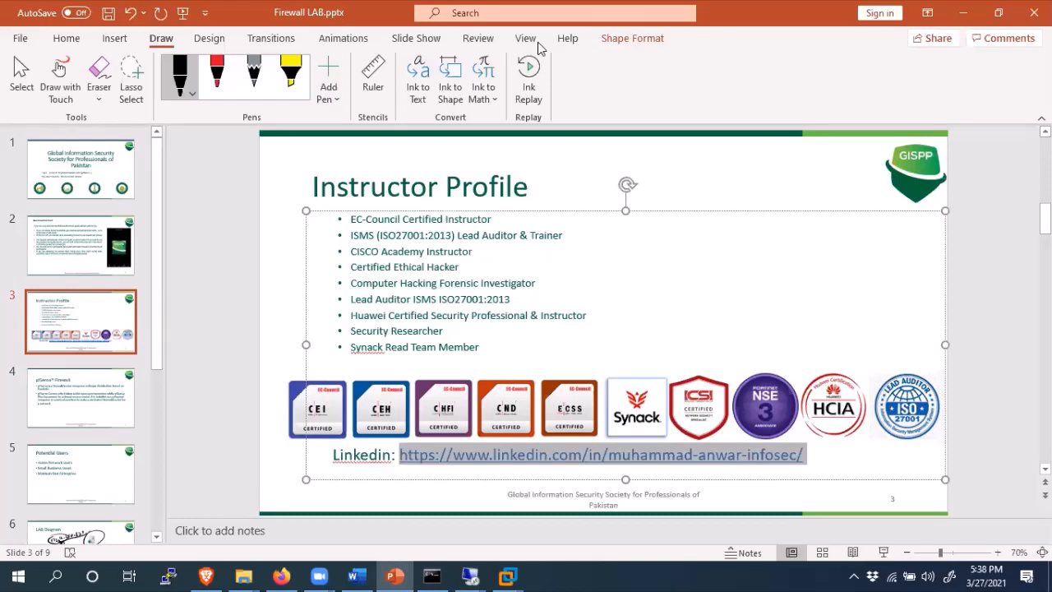
{"action": "left_click", "coordinate": [963, 18]}
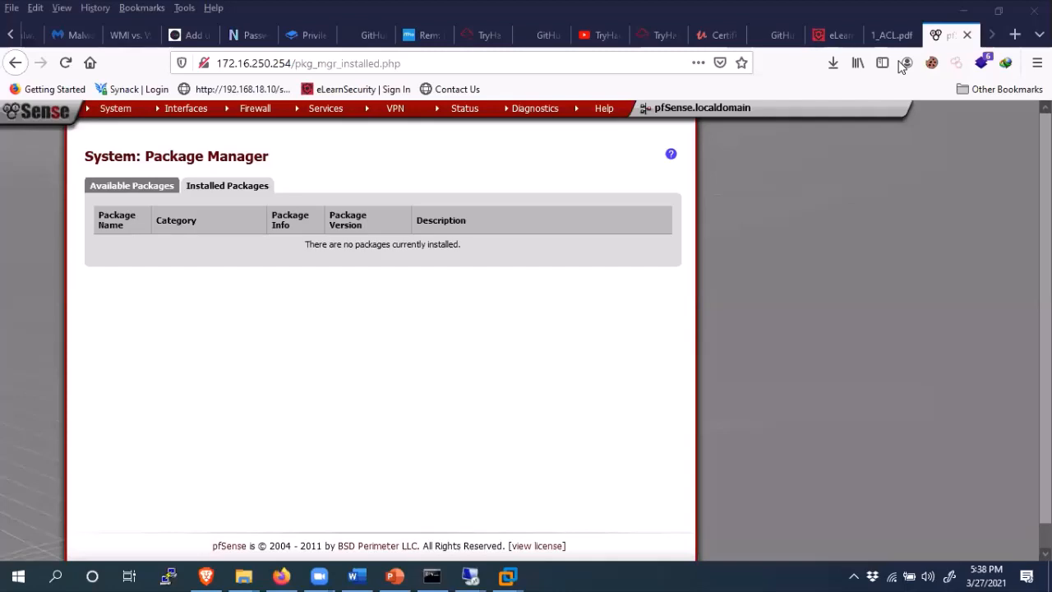
- Open the slide's LinkedIn profile link in a new Firefox tab
{"action": "left_click", "coordinate": [905, 63]}
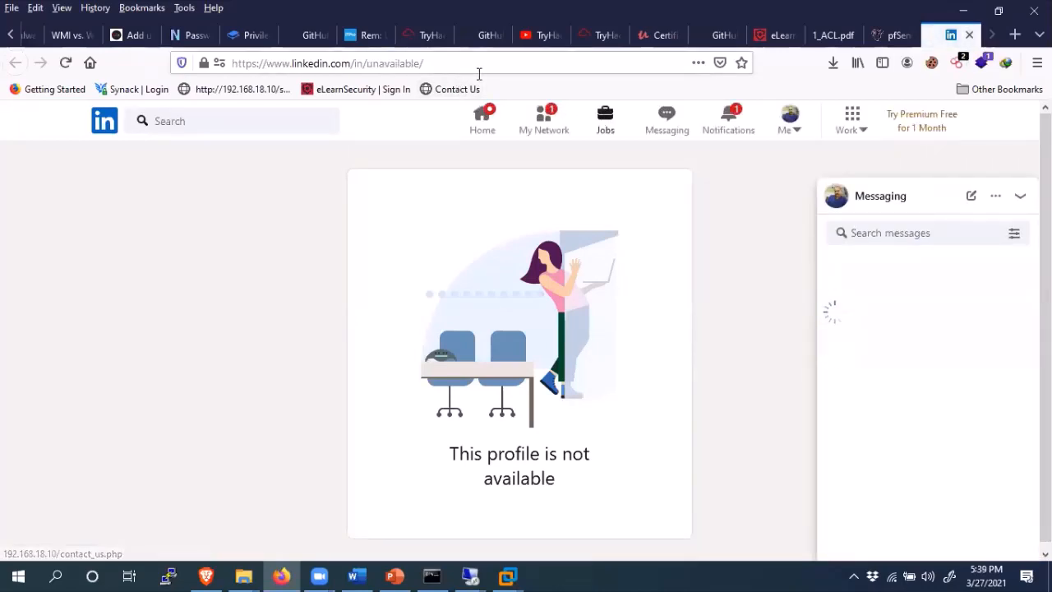
- Open the signed-in instructor's own LinkedIn profile from the Me menu and scroll through it
{"action": "left_click", "coordinate": [790, 124]}
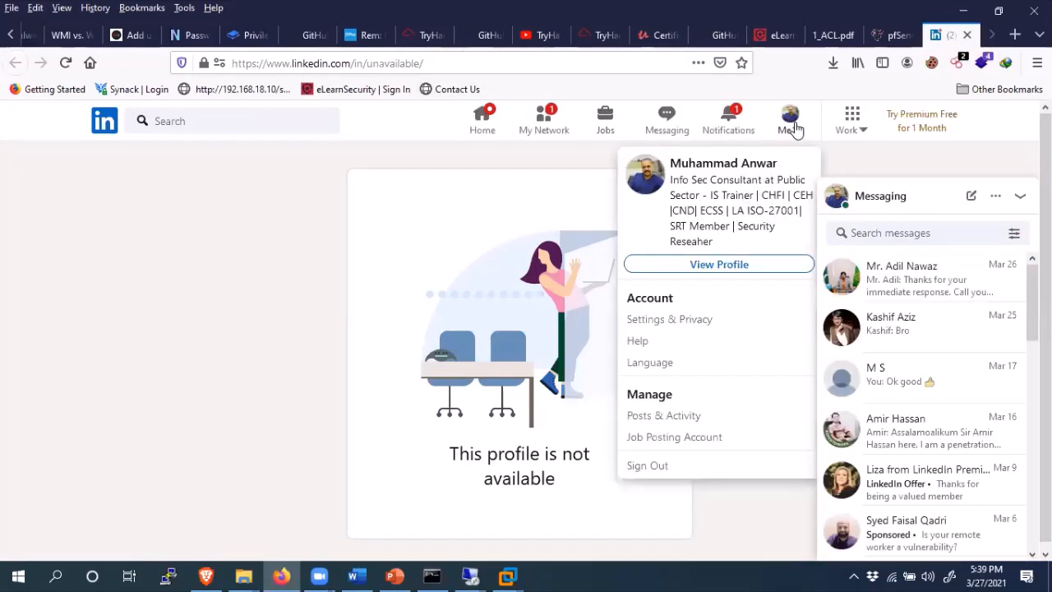
{"action": "left_click", "coordinate": [721, 265]}
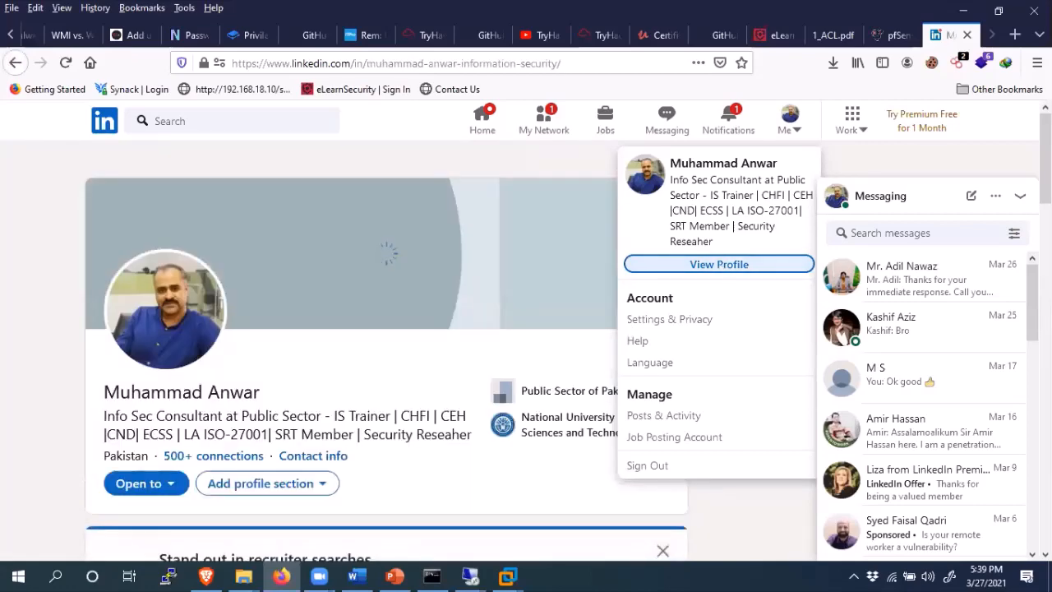
{"action": "scroll", "coordinate": [362, 370], "scroll_direction": "down", "scroll_amount": 10}
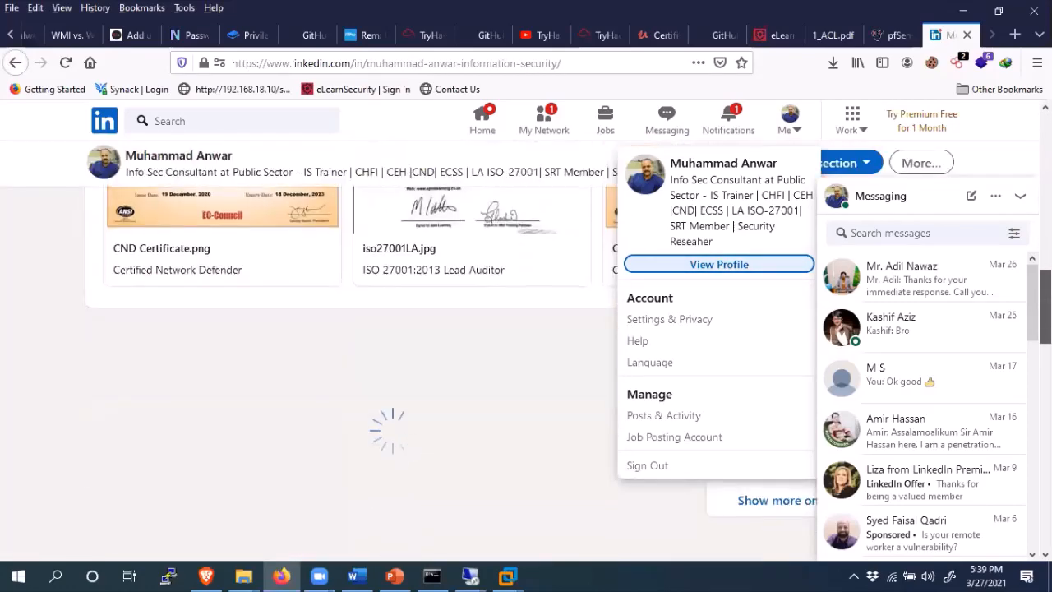
{"action": "scroll", "coordinate": [386, 370], "scroll_direction": "down", "scroll_amount": 8}
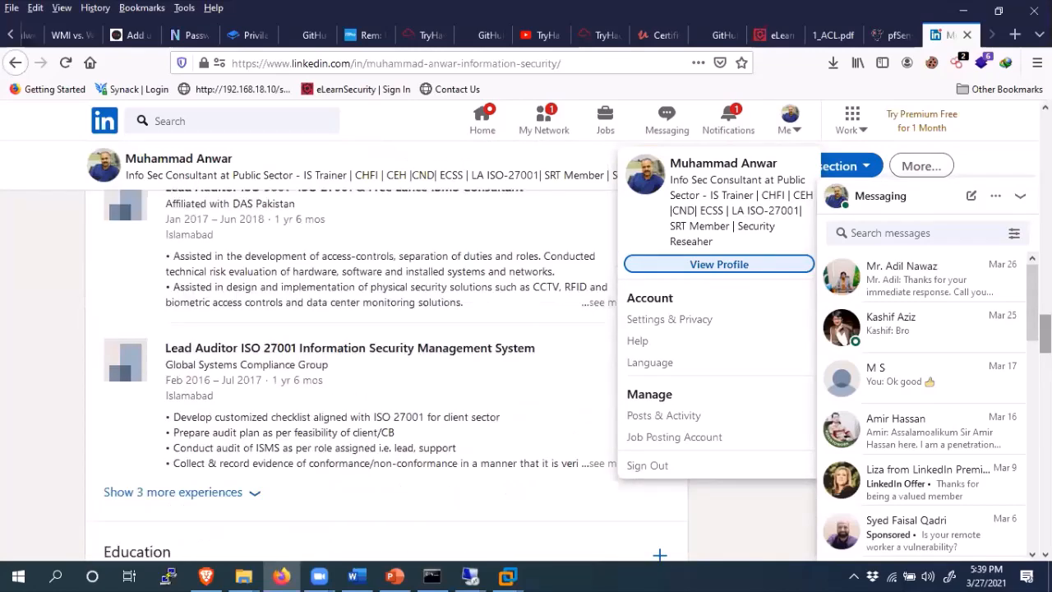
{"action": "scroll", "coordinate": [386, 370], "scroll_direction": "down", "scroll_amount": 10}
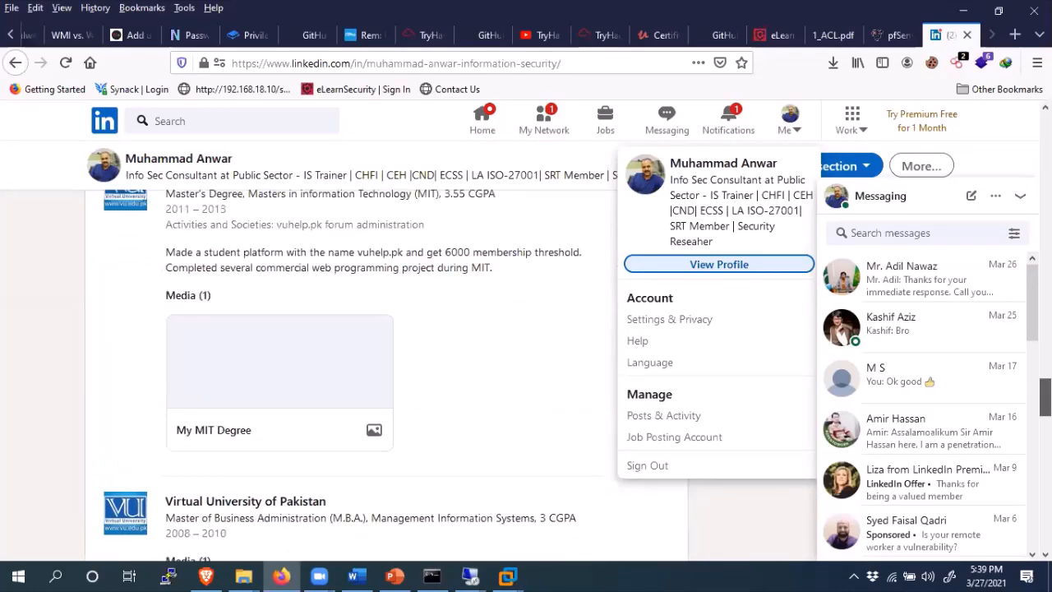
{"action": "scroll", "coordinate": [386, 370], "scroll_direction": "down", "scroll_amount": 3}
{"action": "scroll", "coordinate": [386, 370], "scroll_direction": "up", "scroll_amount": 2}
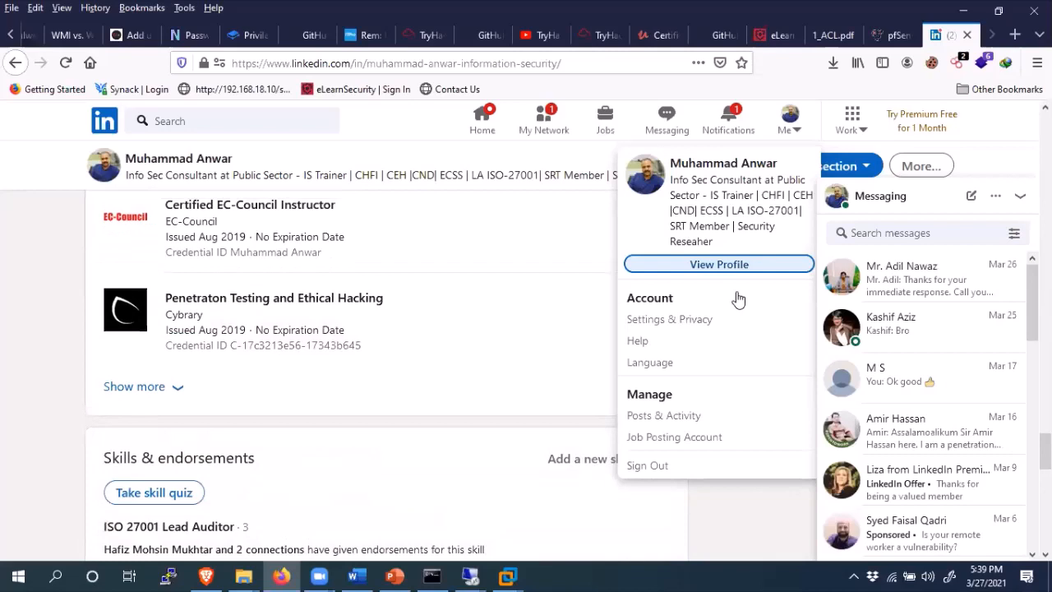
- Select the profile's web address, close the LinkedIn tab, and minimize Firefox to the desktop
{"action": "left_click", "coordinate": [507, 66]}
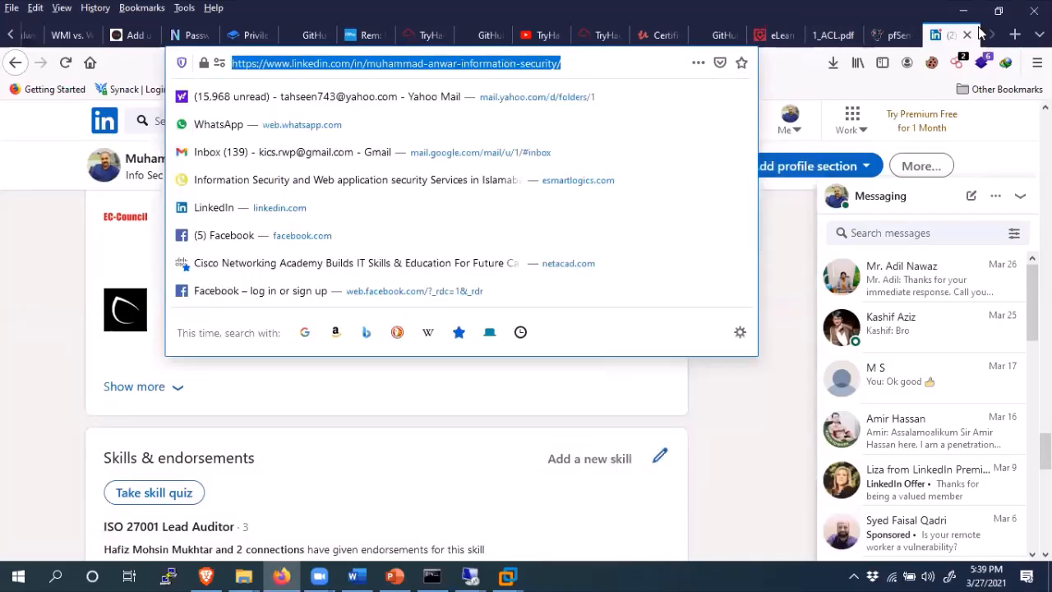
{"action": "left_click", "coordinate": [968, 35]}
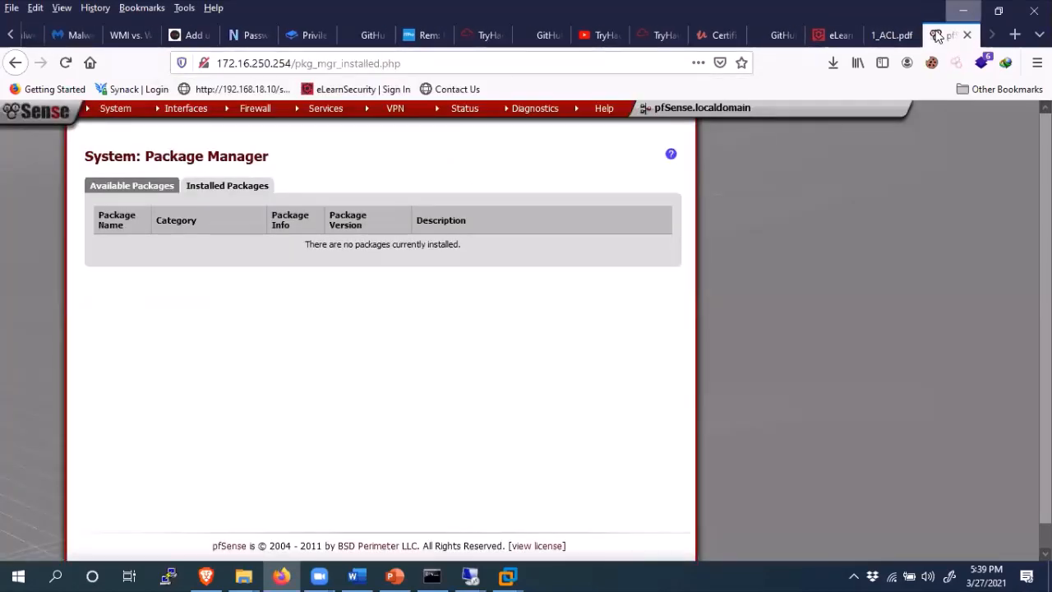
{"action": "key", "text": "super+d"}
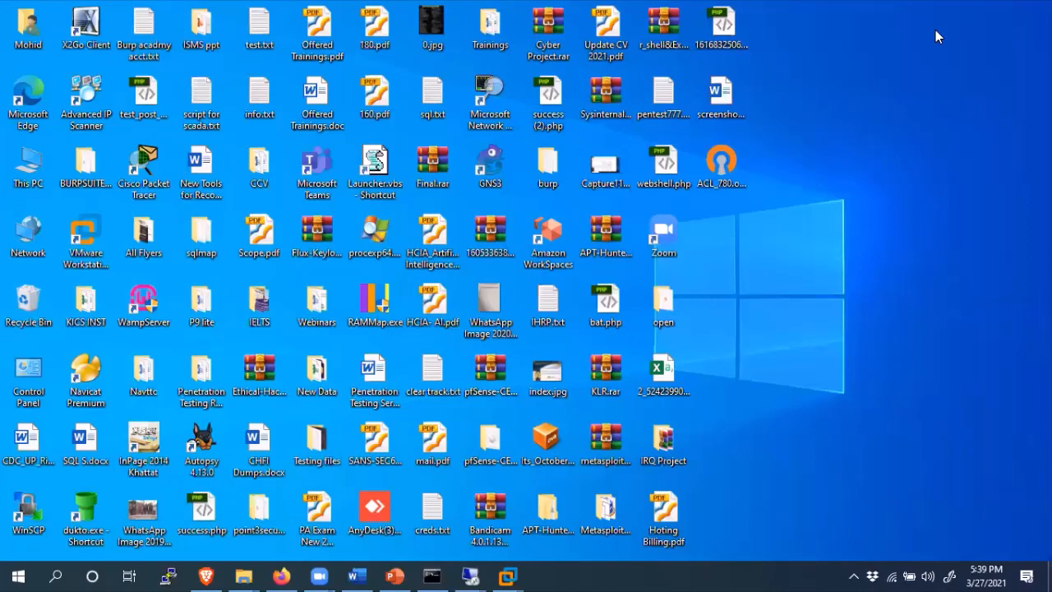